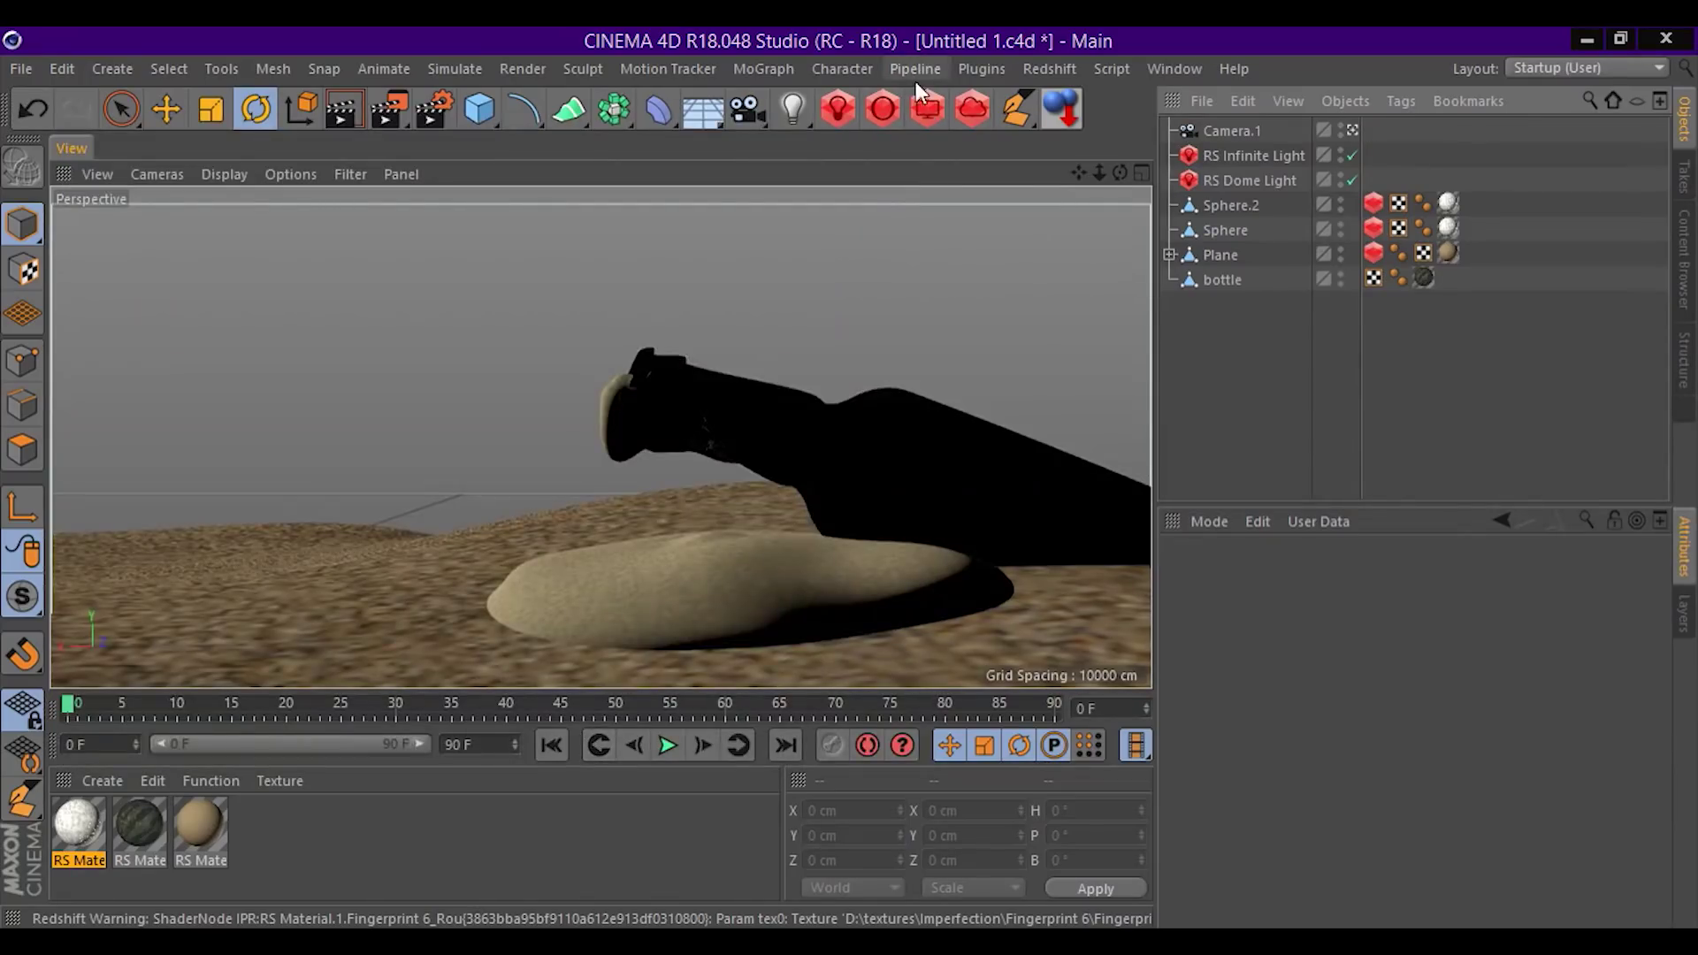
Start a Redshift IPR preview render of the sunset bottle-on-sand scene.
left_click(915, 82)
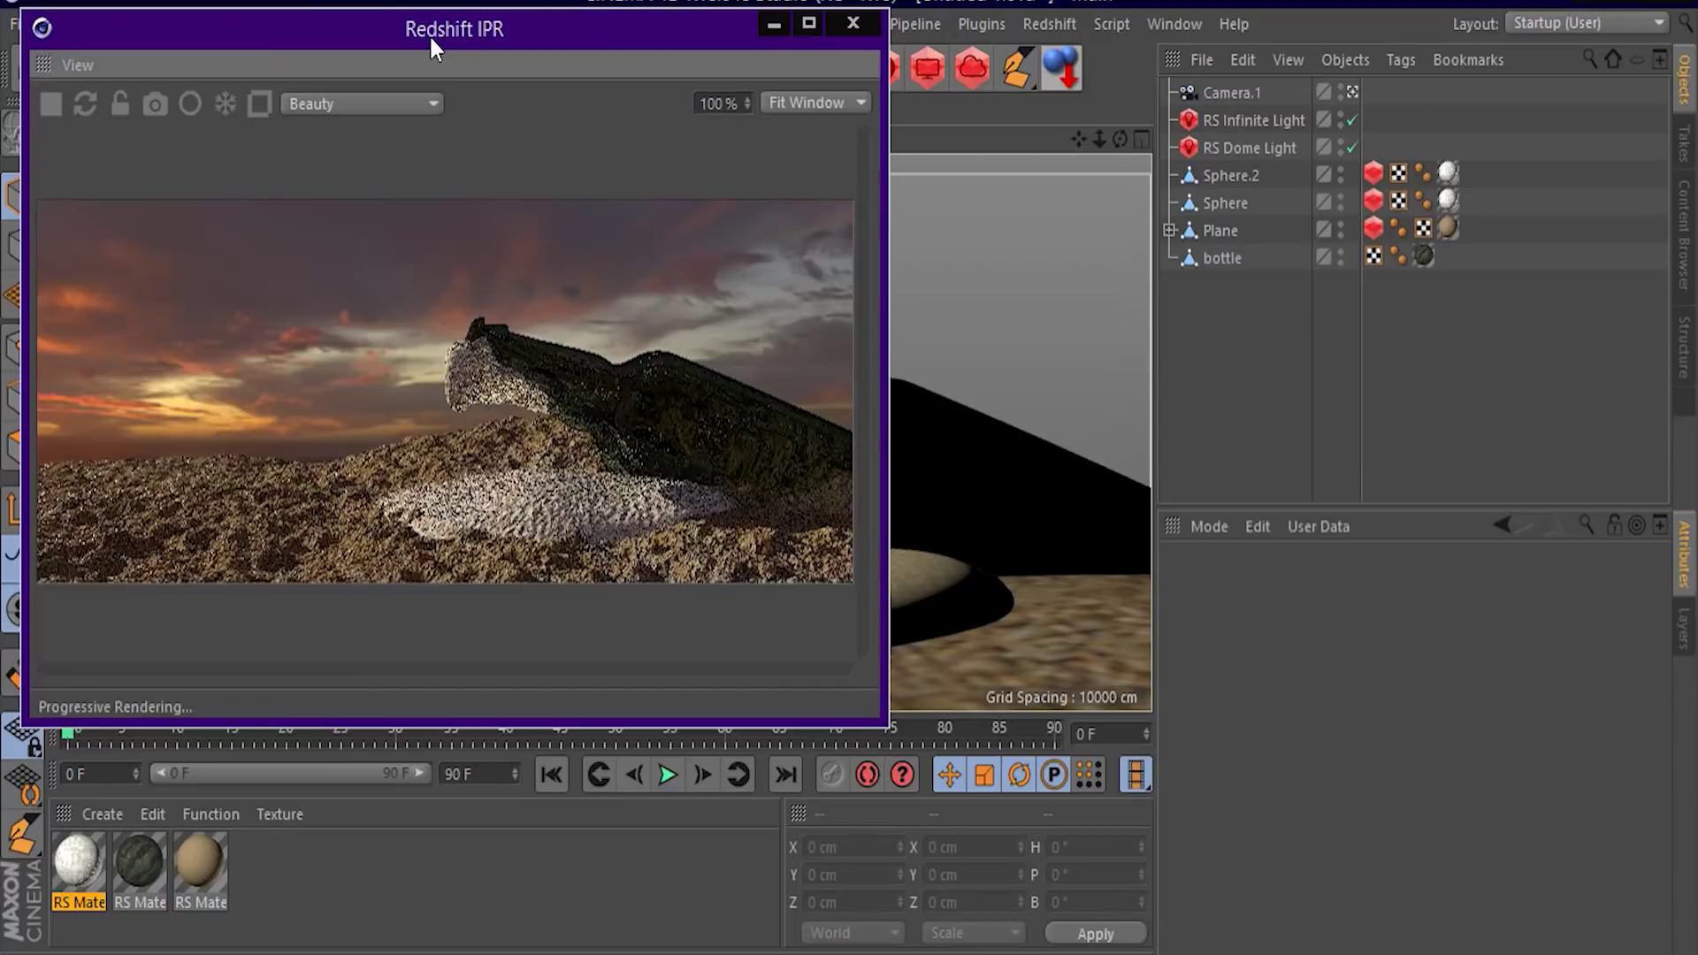
Add a Redshift Camera tag to Camera.1.
left_click_drag(431, 38, 476, 109)
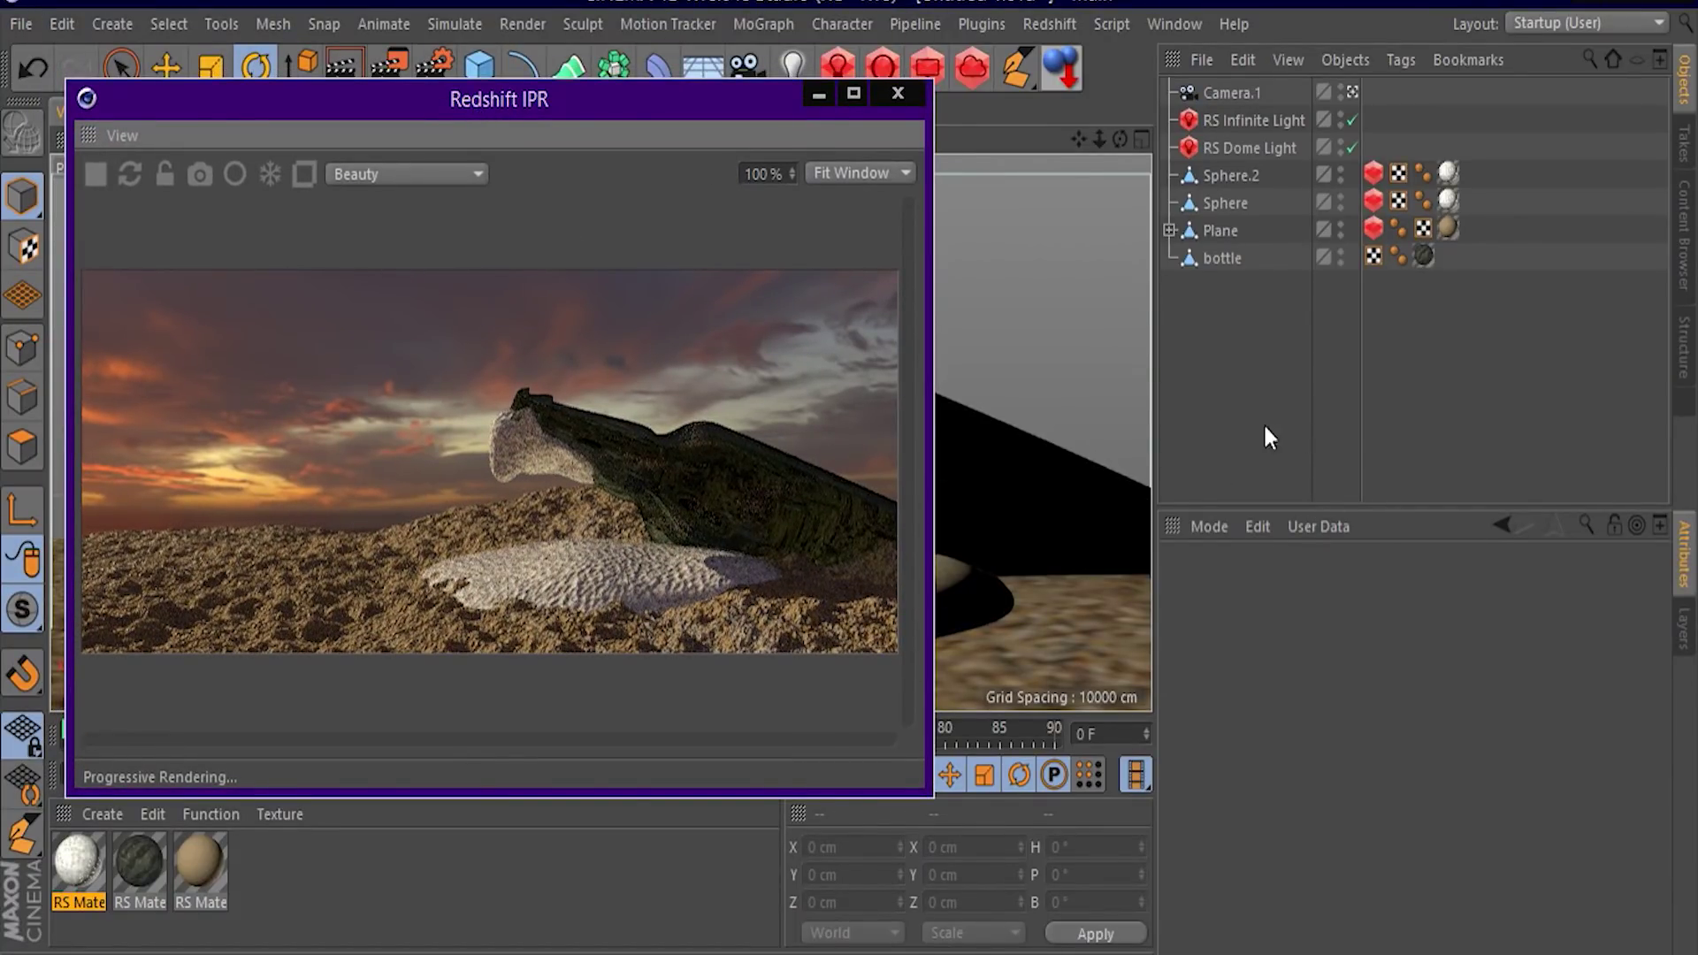
left_click(1229, 87)
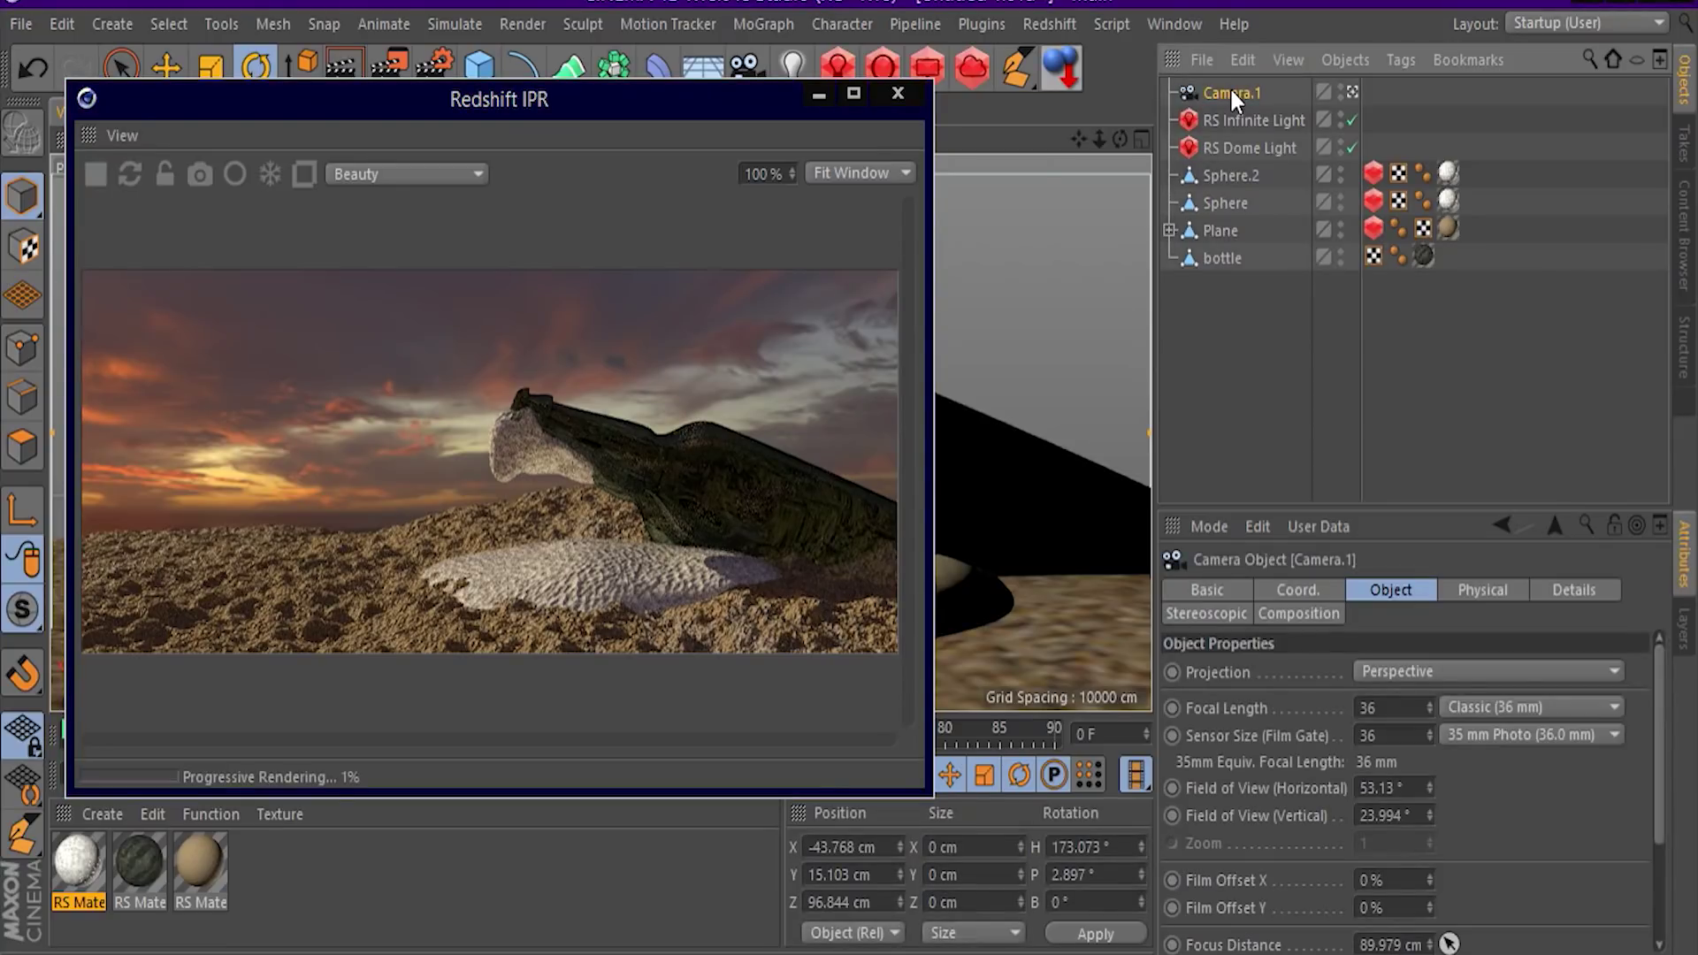
right_click(1229, 87)
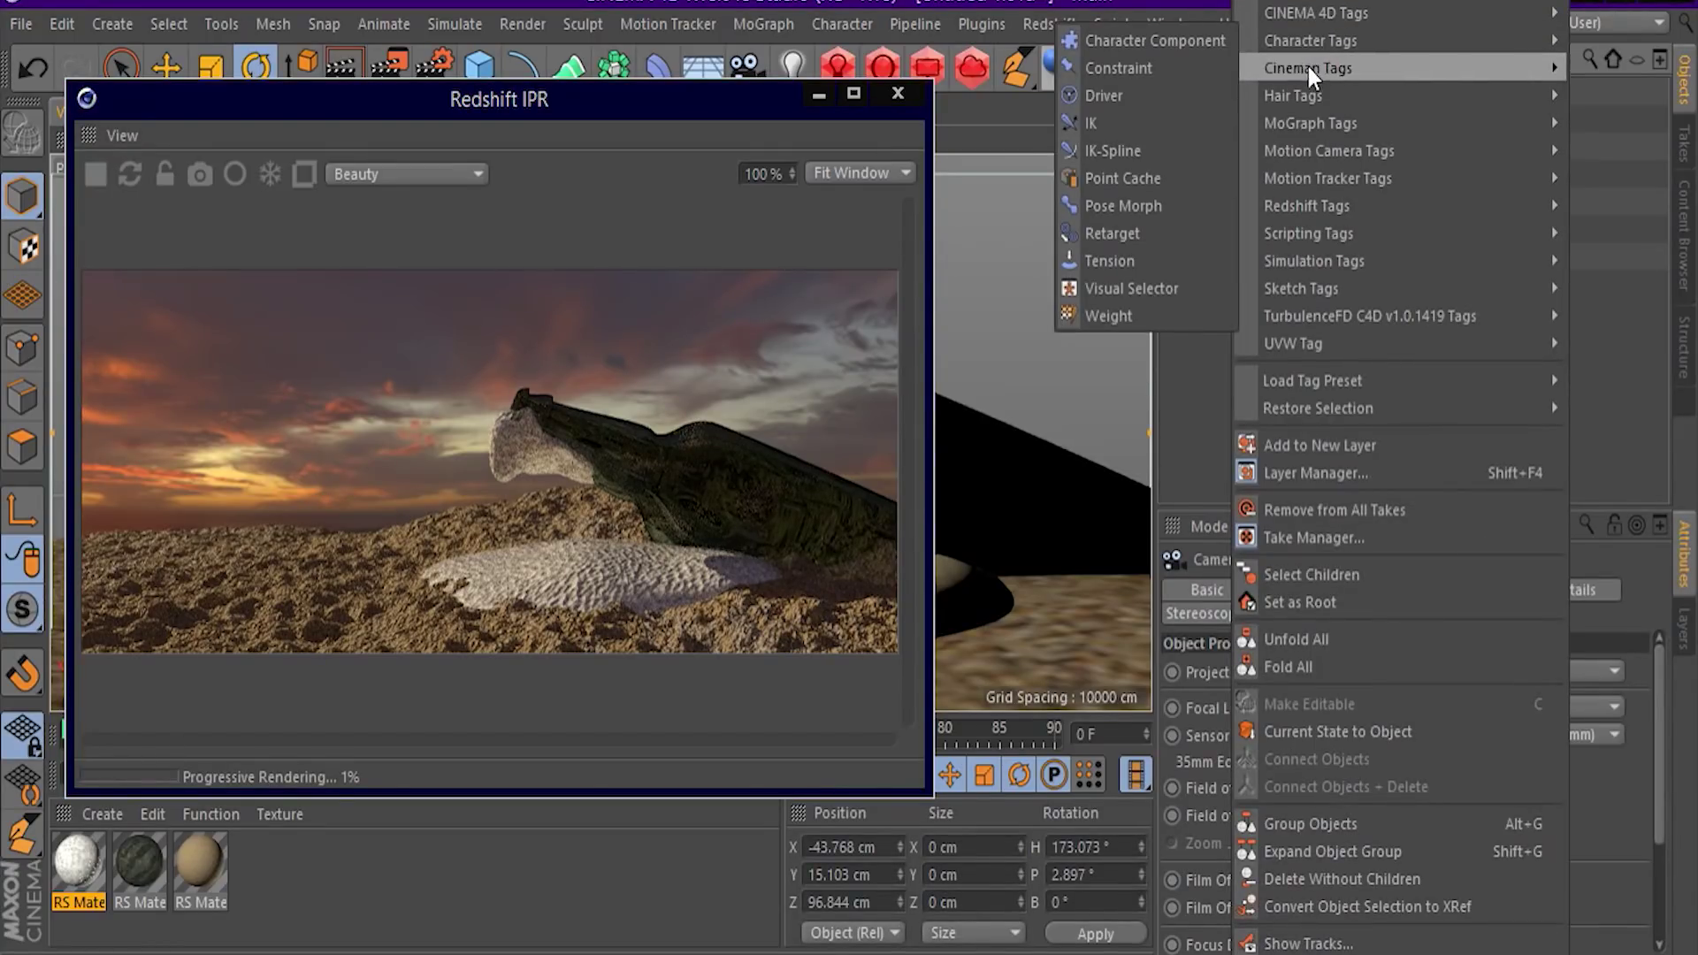
mouse_move(1307, 205)
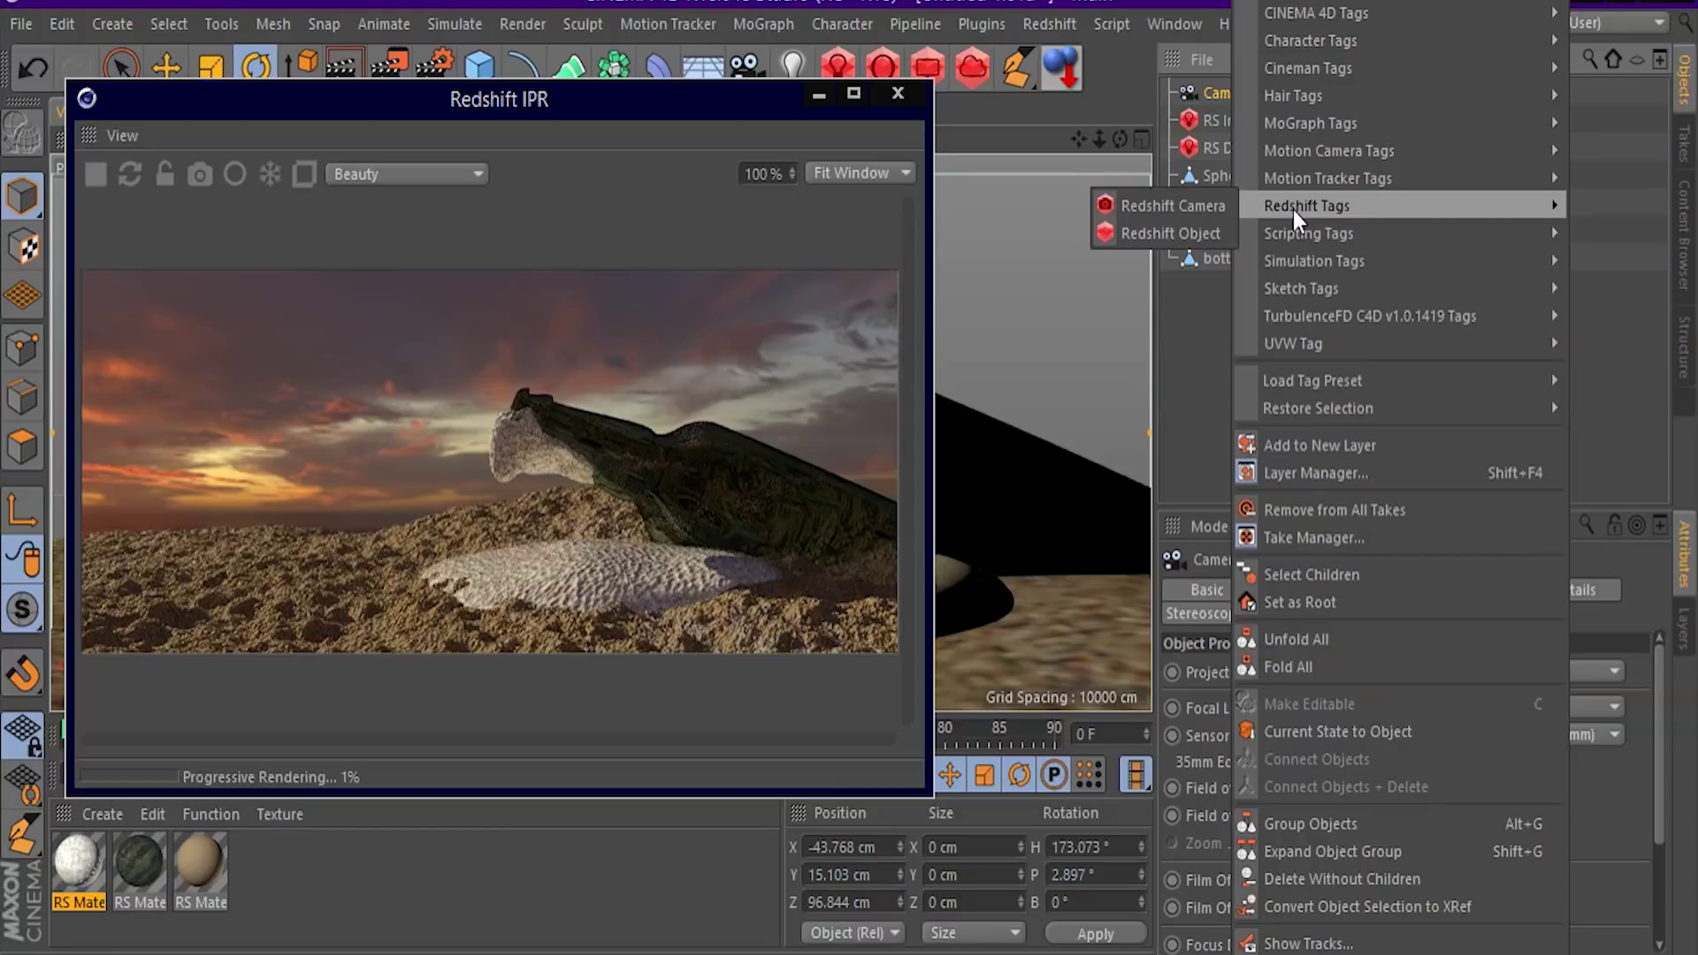
left_click(1162, 205)
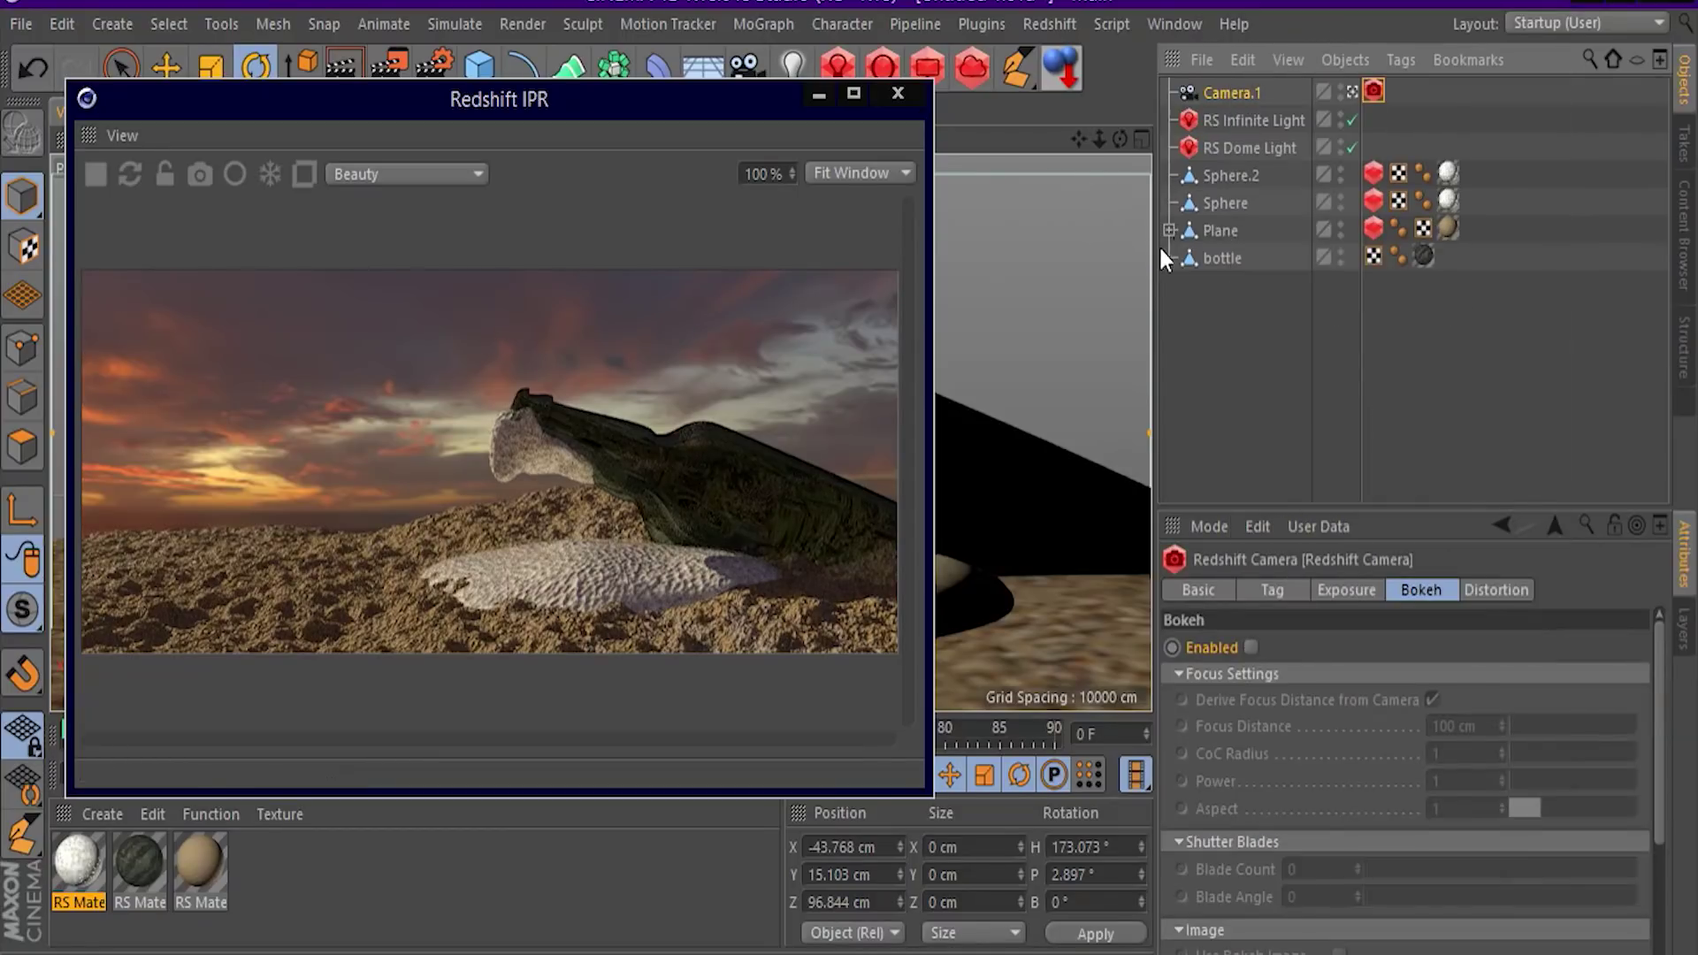
Enable bokeh on the Redshift camera tag with a CoC Radius of 4.
left_click(1379, 398)
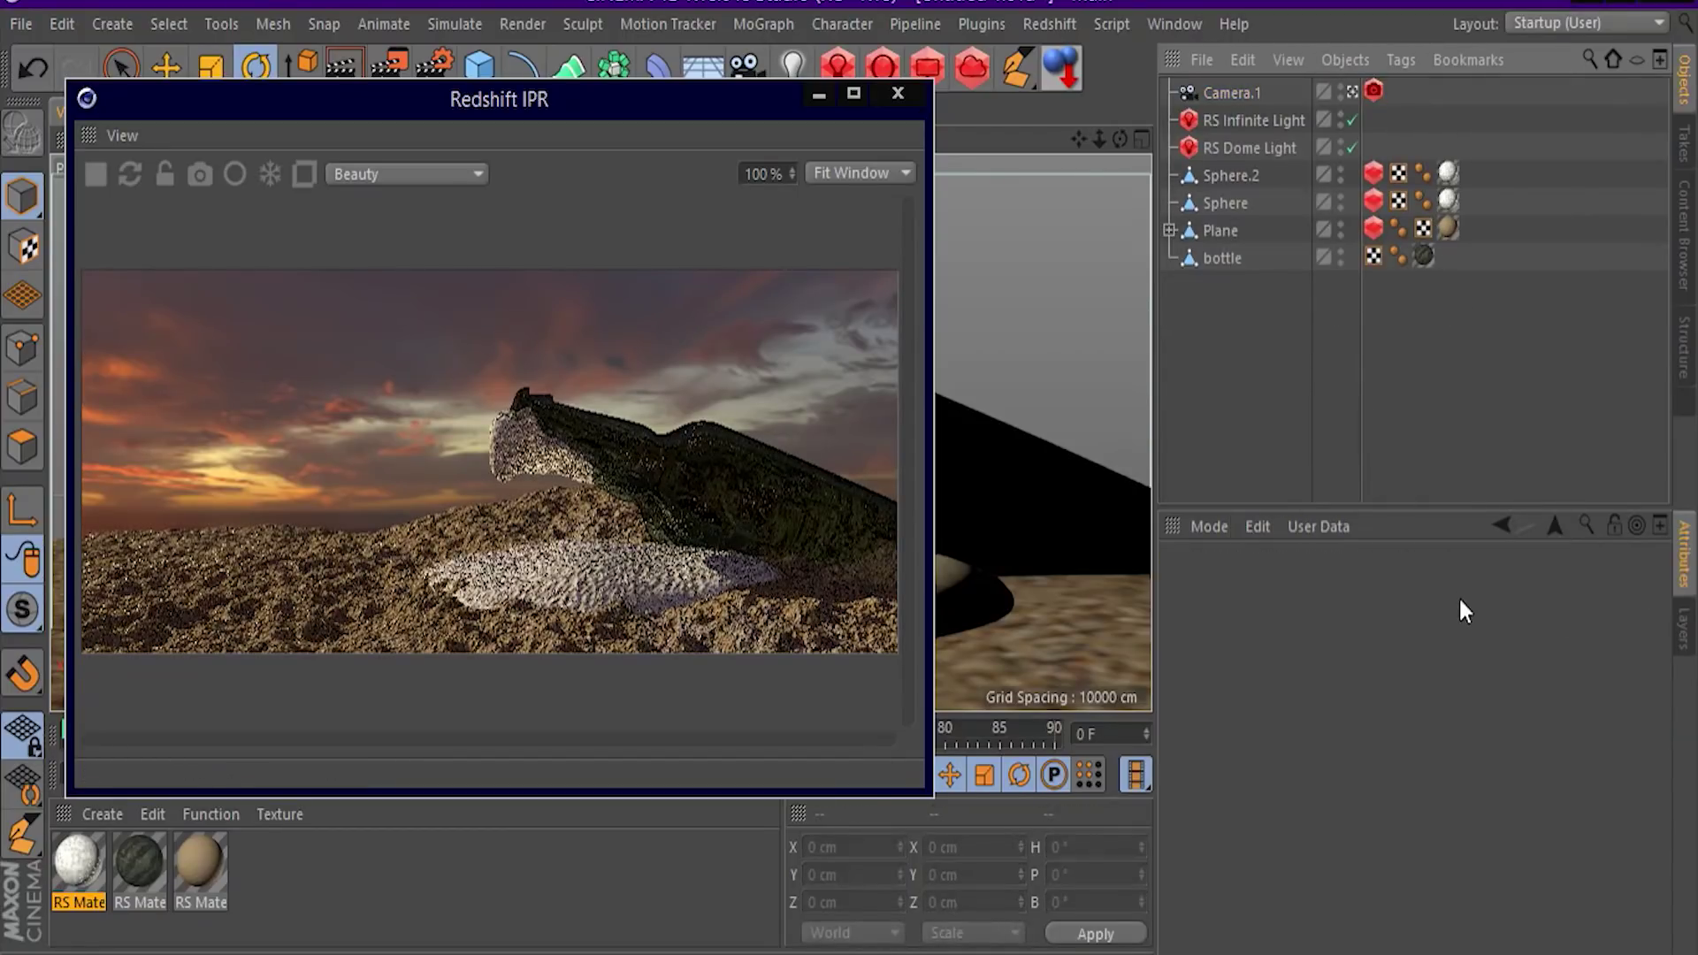
left_click(1372, 90)
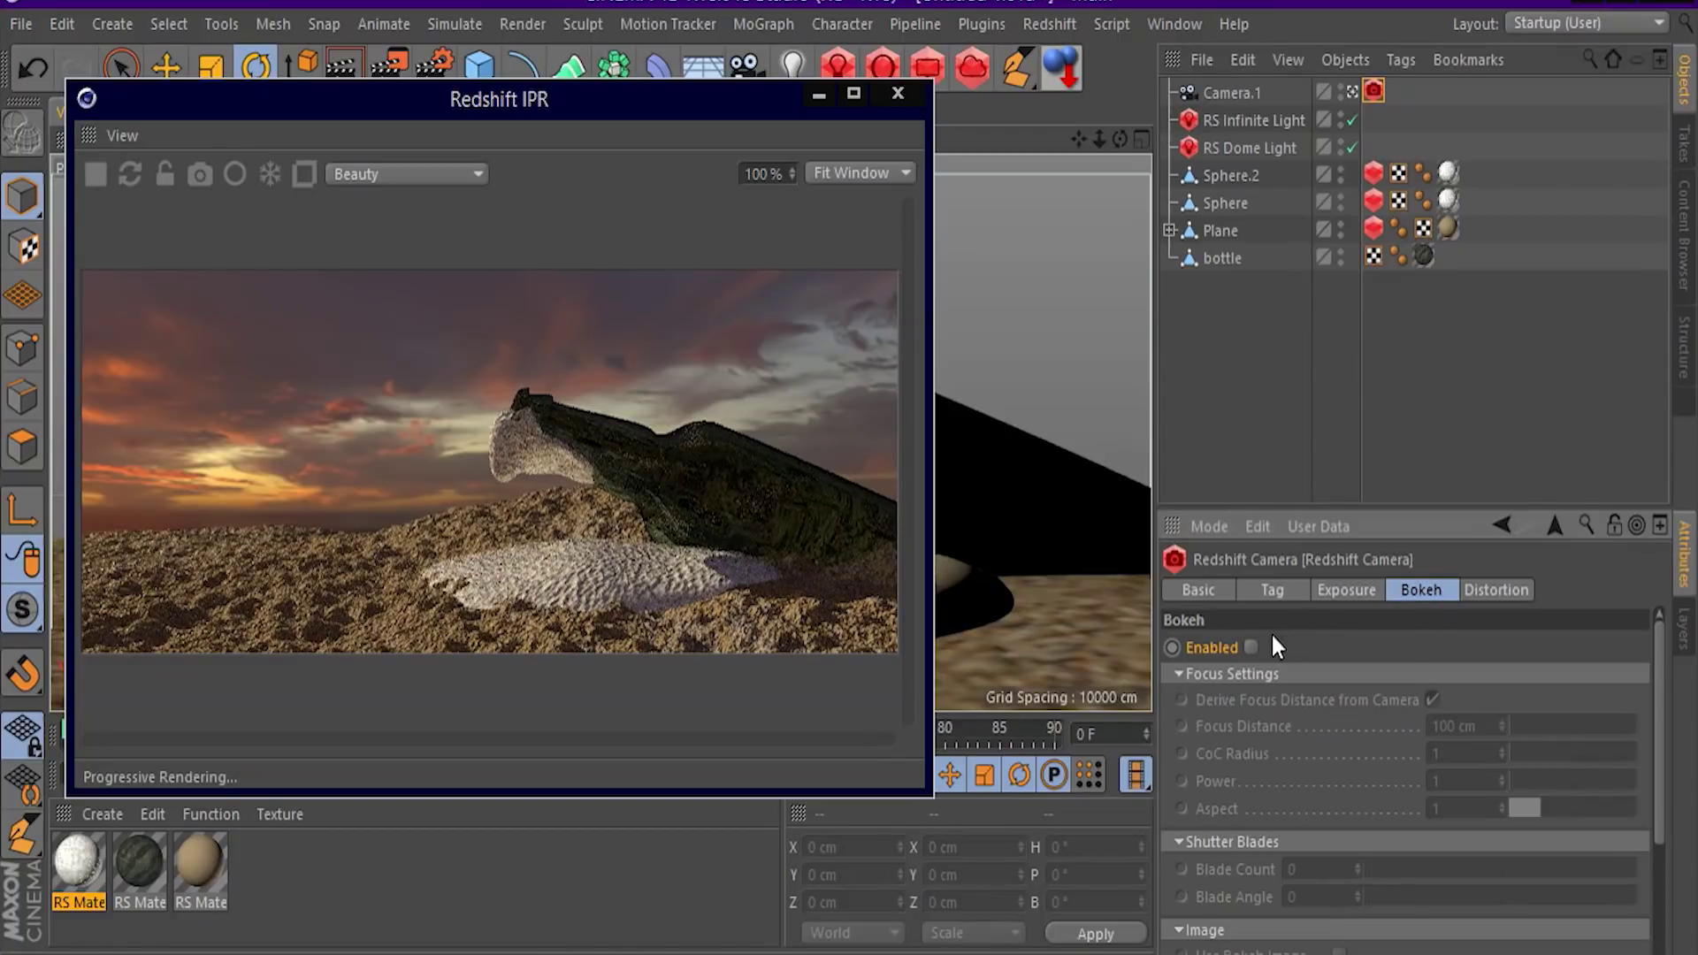
left_click(1251, 648)
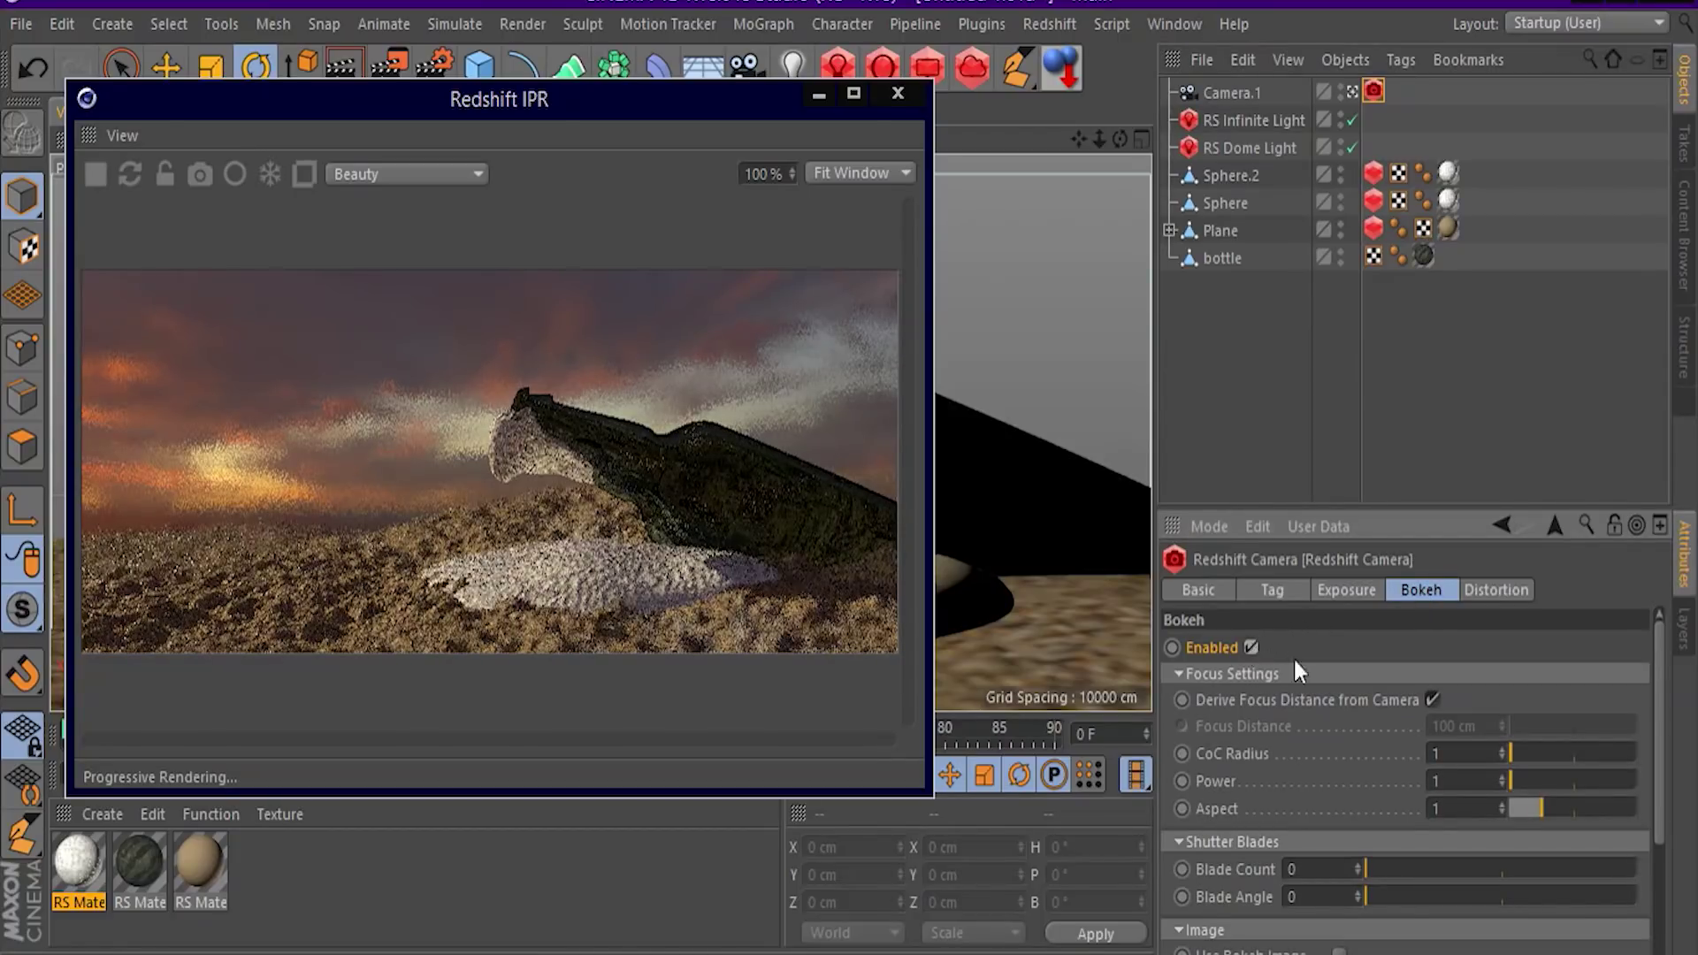
left_click_drag(1467, 751, 1370, 747)
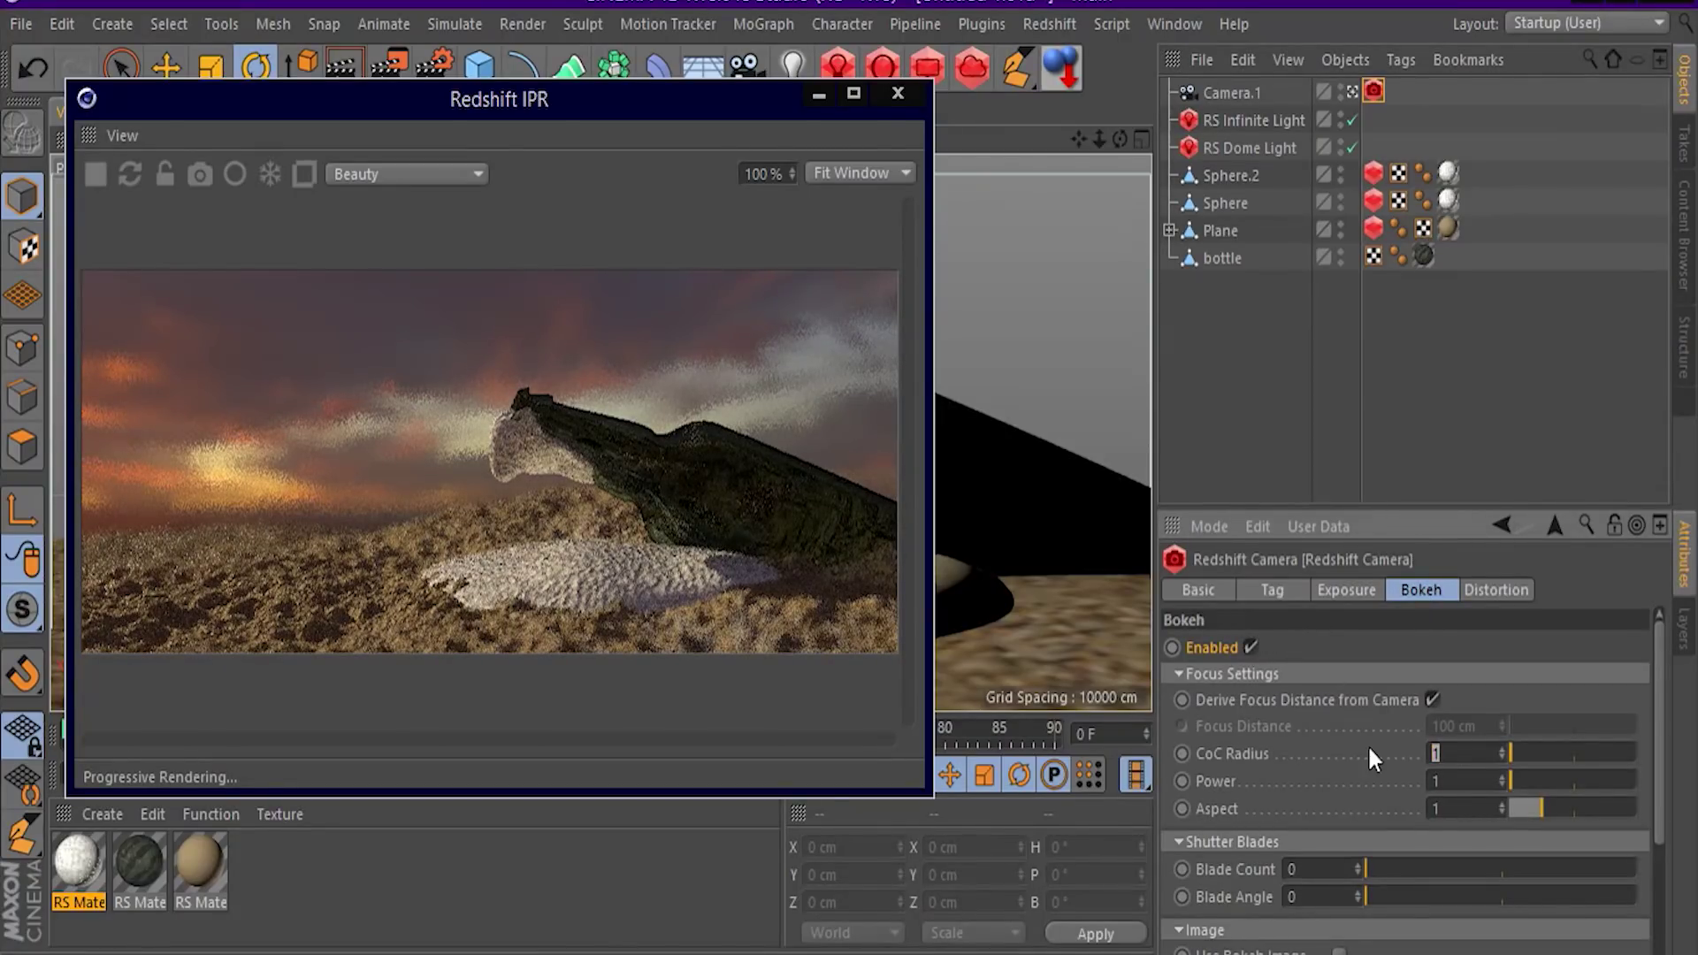
type("4")
key("Return")
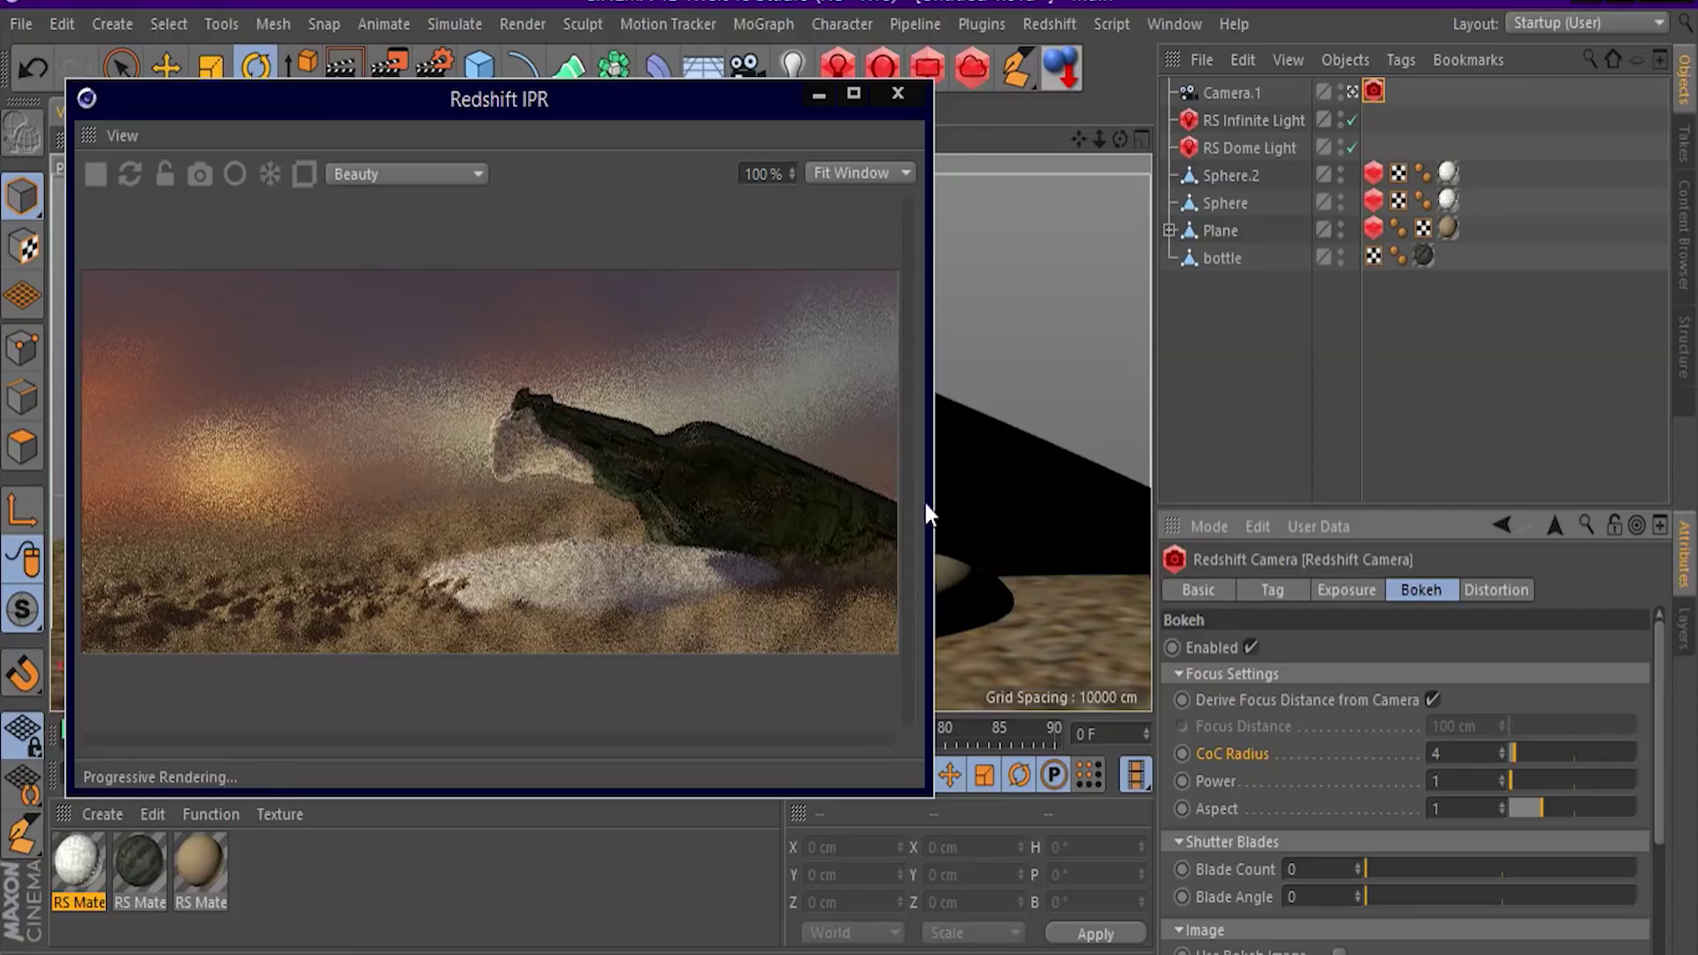
left_click(1230, 94)
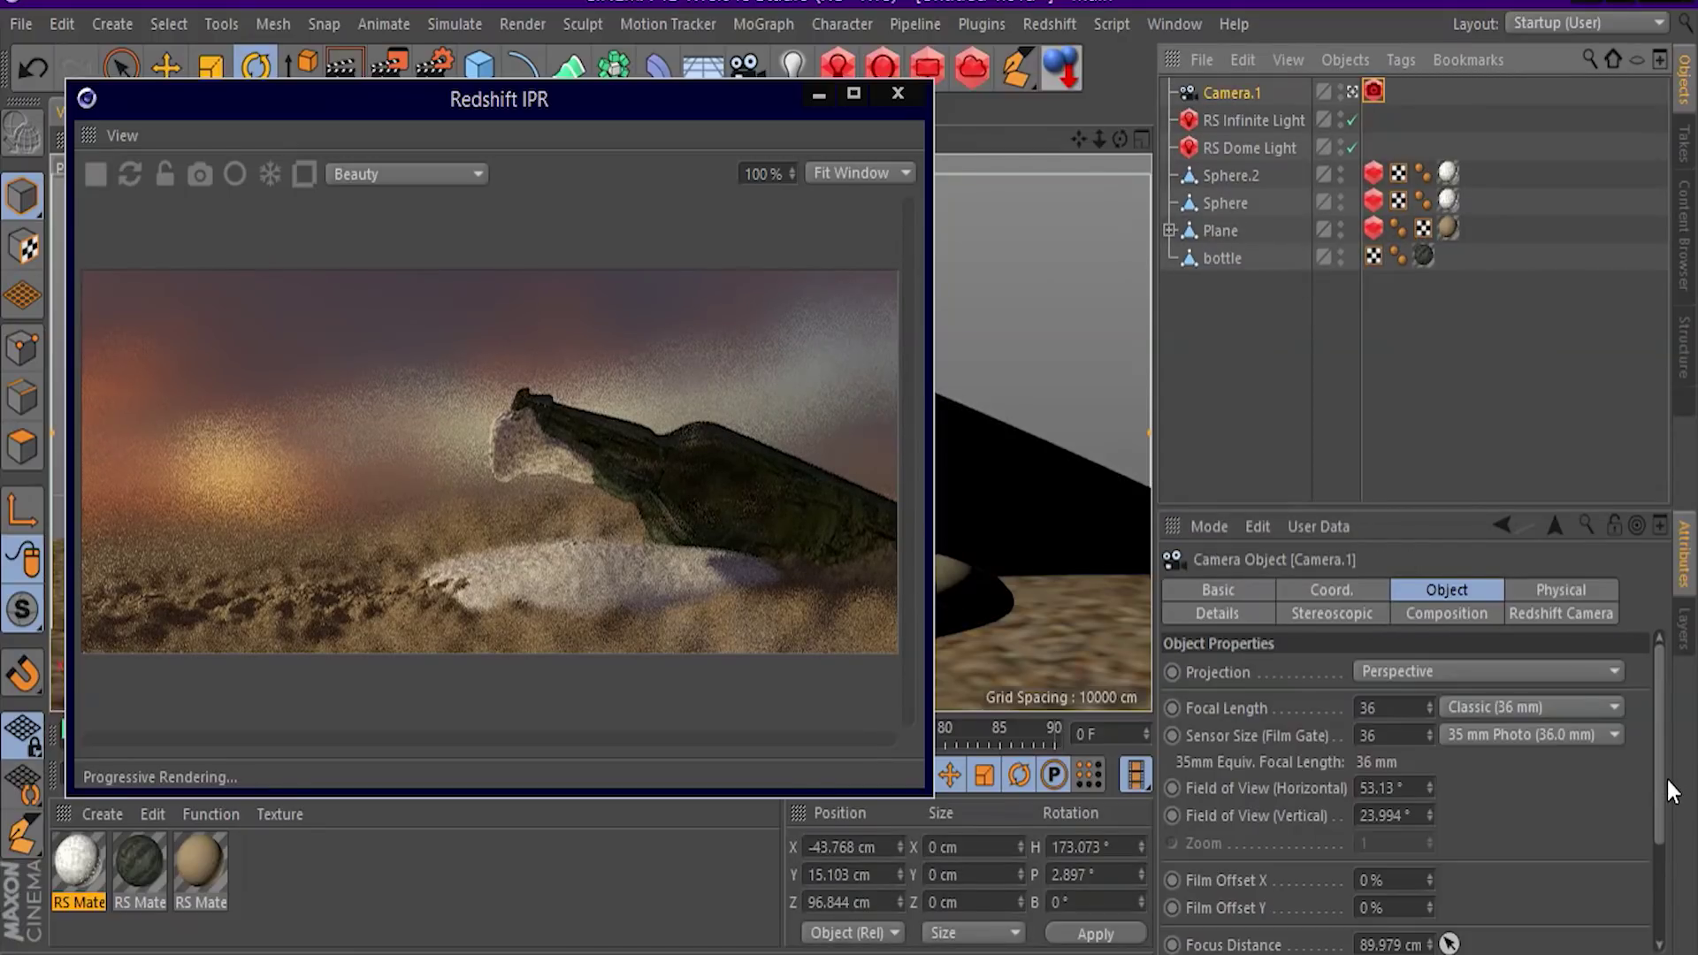
Make the bottle object (Sphere) Camera.1's Focus Object.
left_click_drag(1660, 789, 1662, 905)
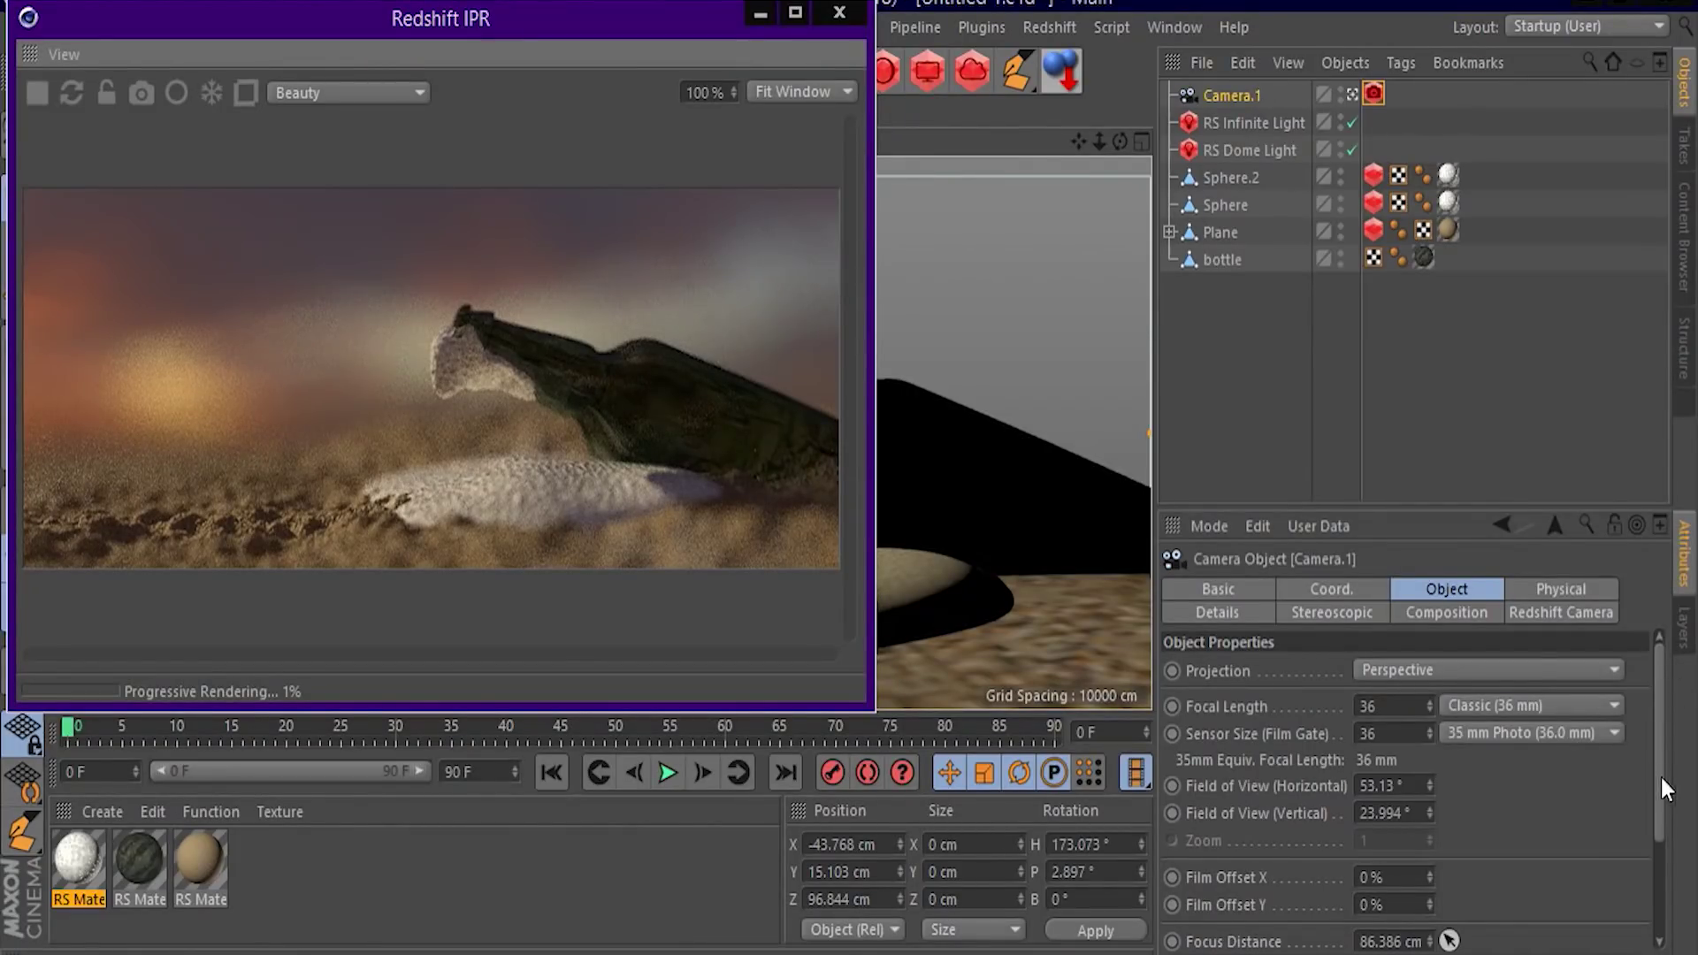
left_click_drag(1661, 777, 1670, 929)
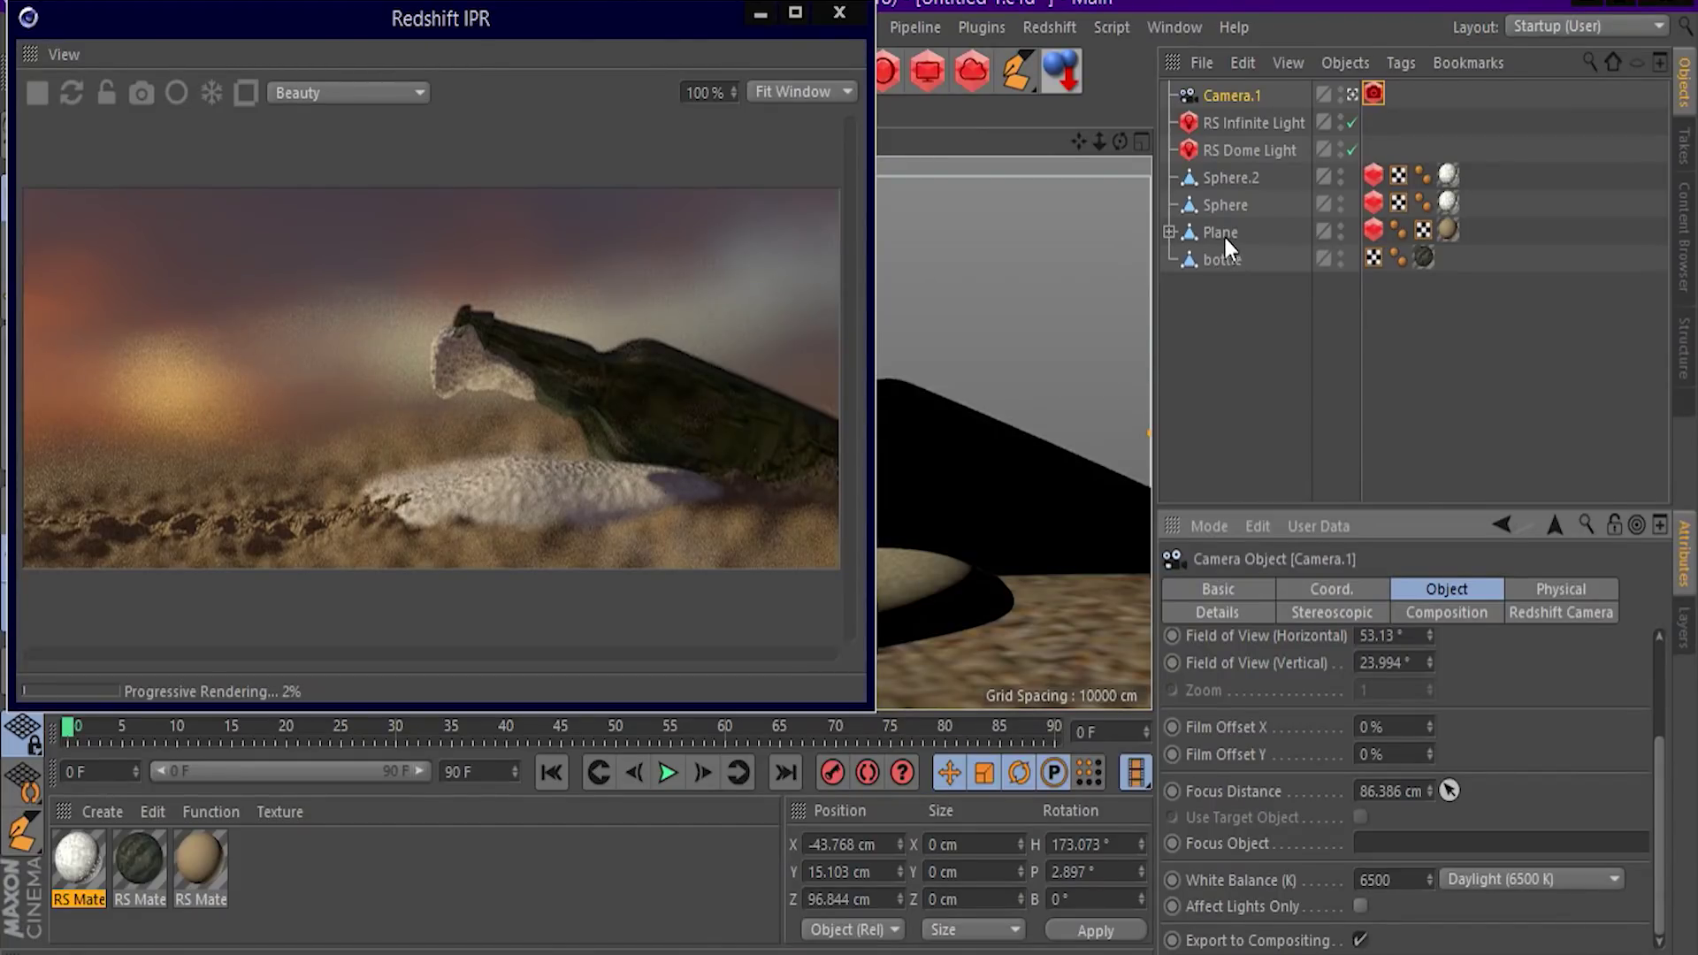
left_click_drag(1223, 233, 1382, 835)
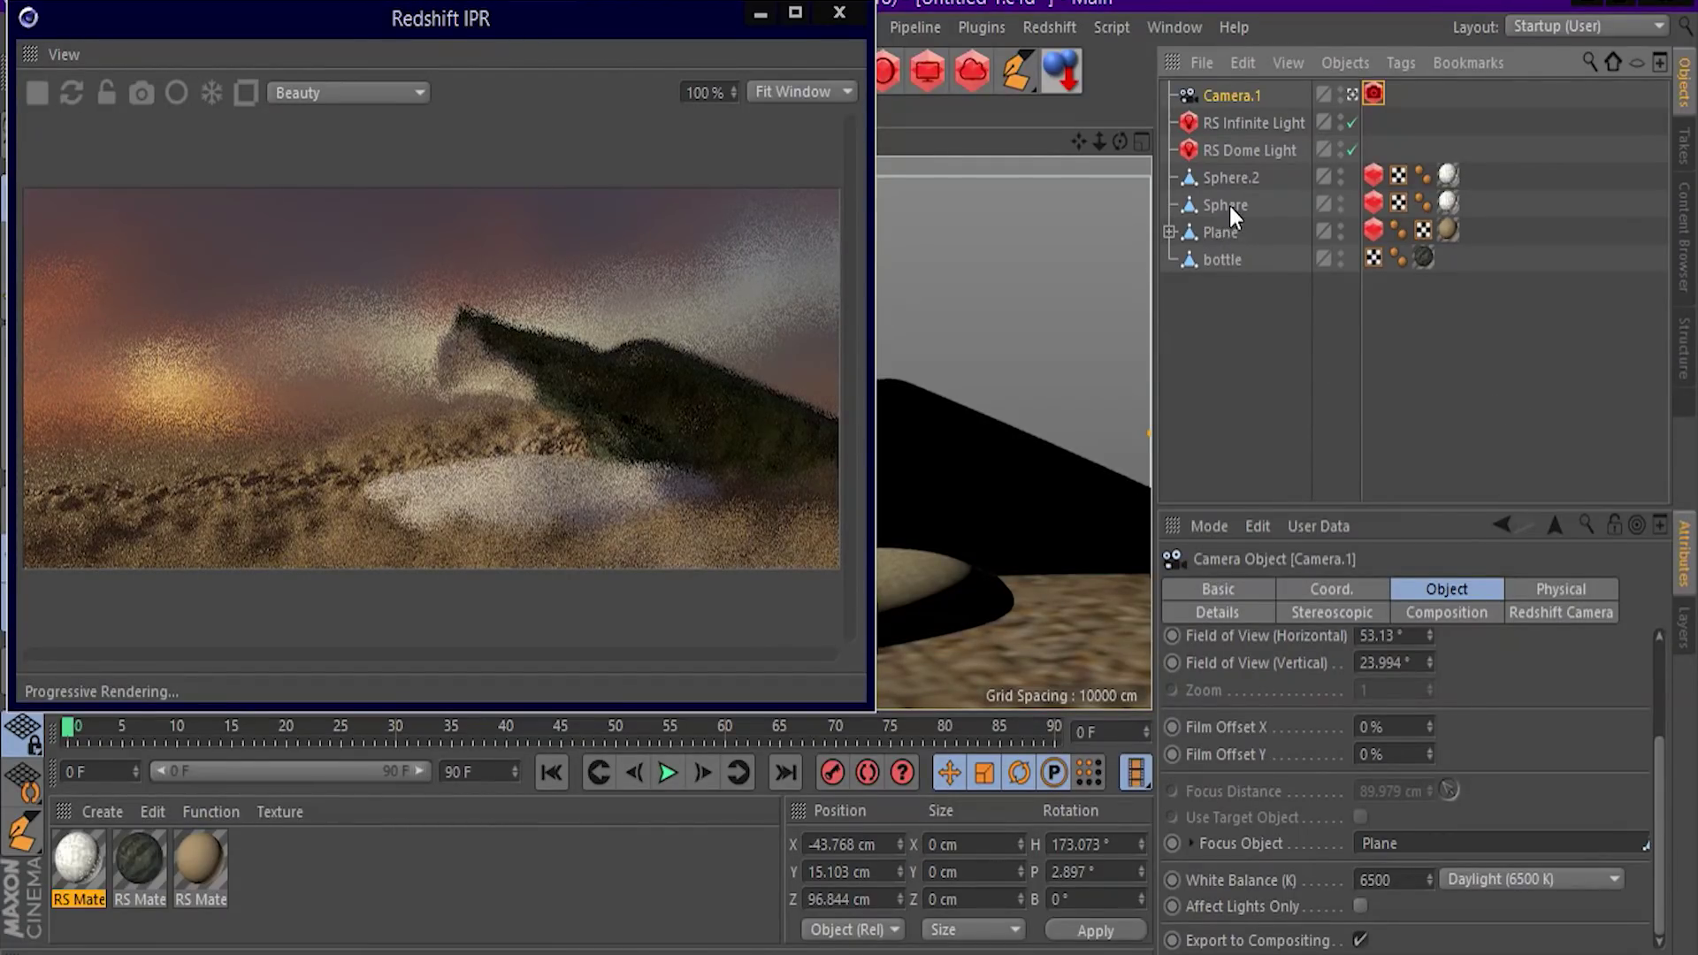
left_click_drag(1251, 300, 1391, 840)
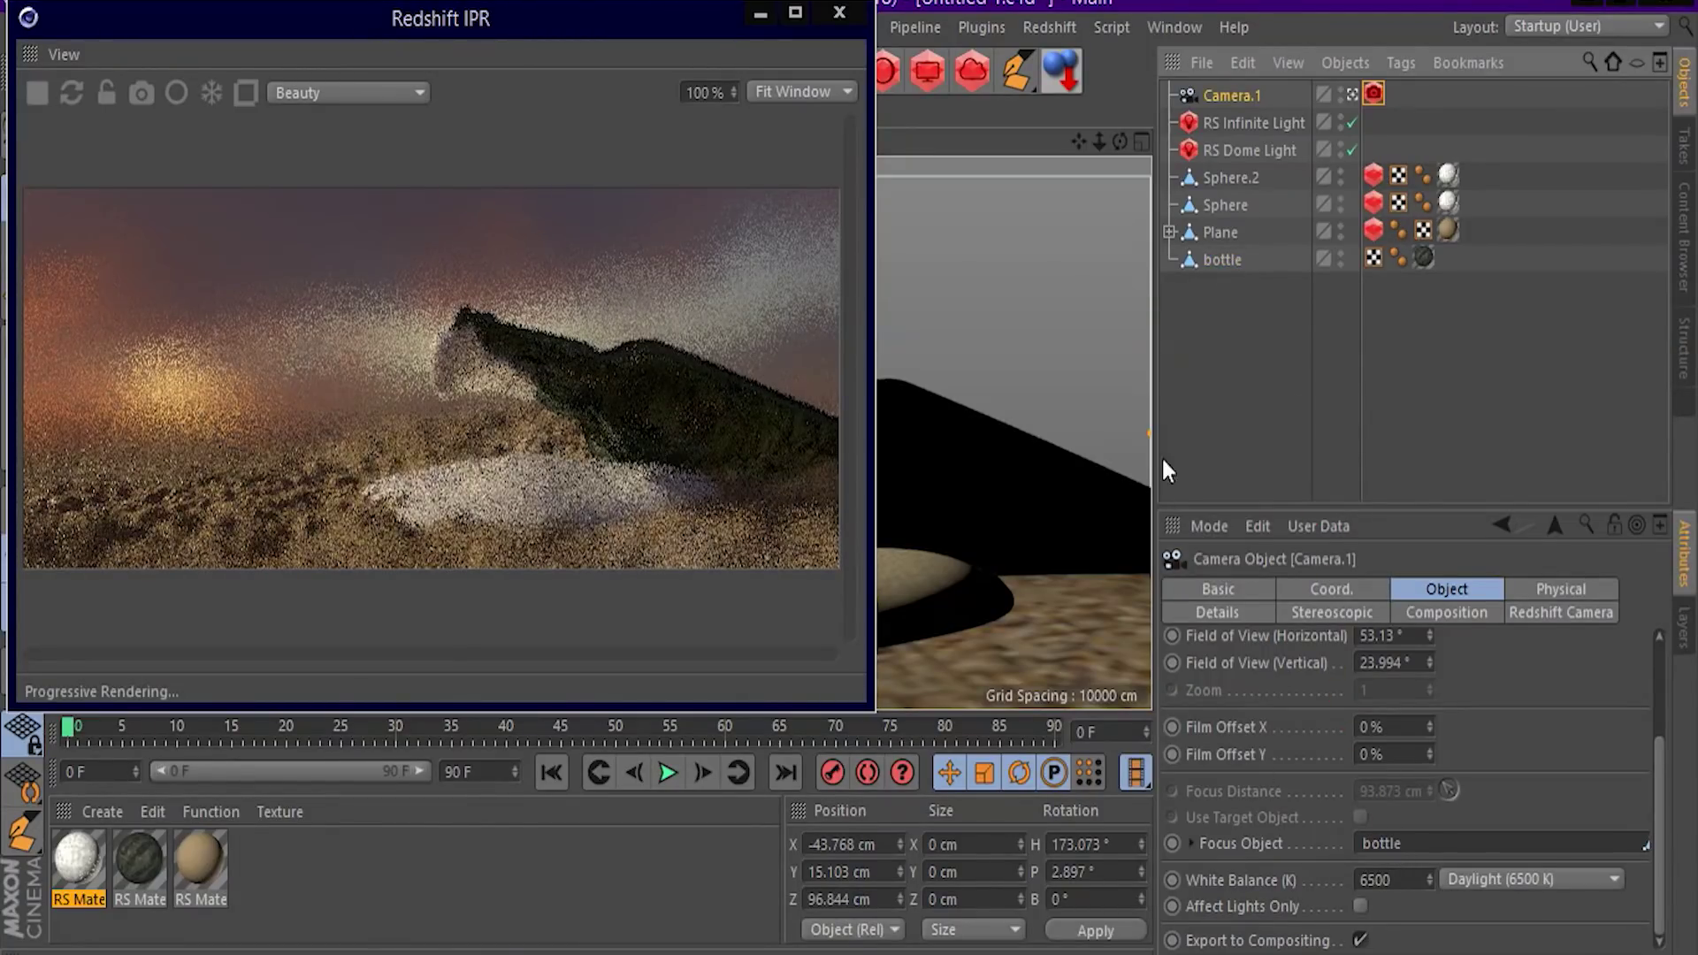
left_click_drag(1220, 203, 1456, 854)
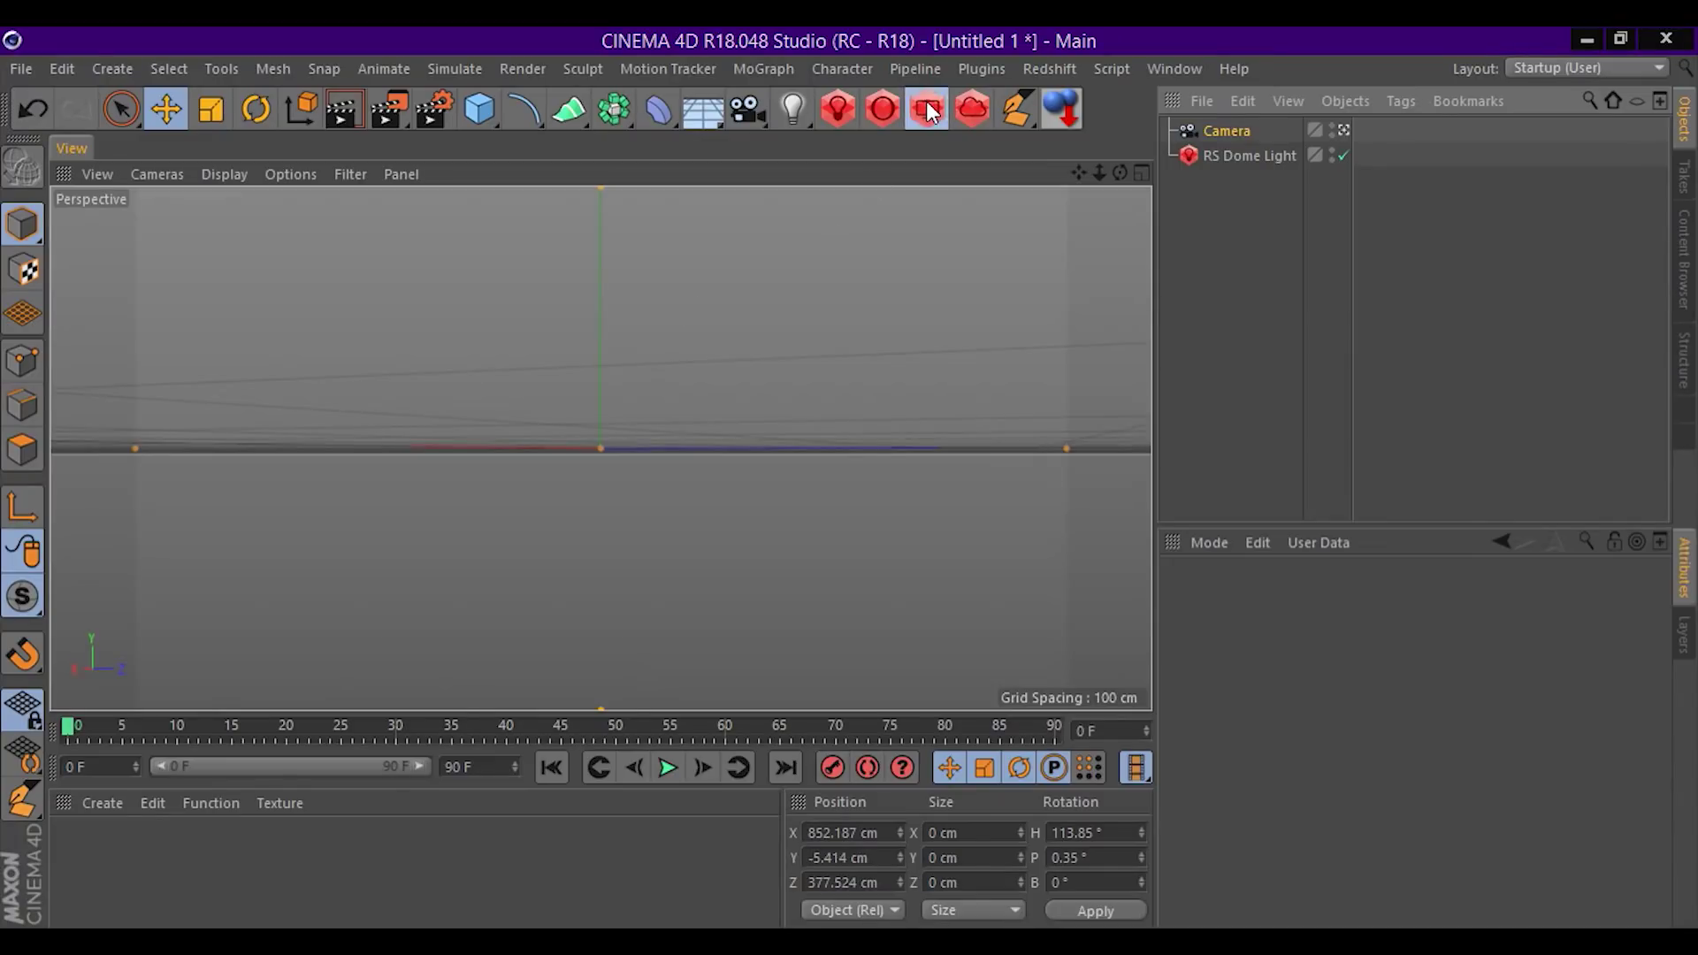
Start the Redshift IPR preview render of the night scene.
left_click(929, 109)
left_click(856, 370)
mouse_move(1036, 324)
left_mouse_down()
mouse_move(604, 303)
mouse_move(396, 192)
left_mouse_up()
Give Camera a Redshift Camera tag with bokeh enabled and CoC Radius 100.
right_click(1201, 125)
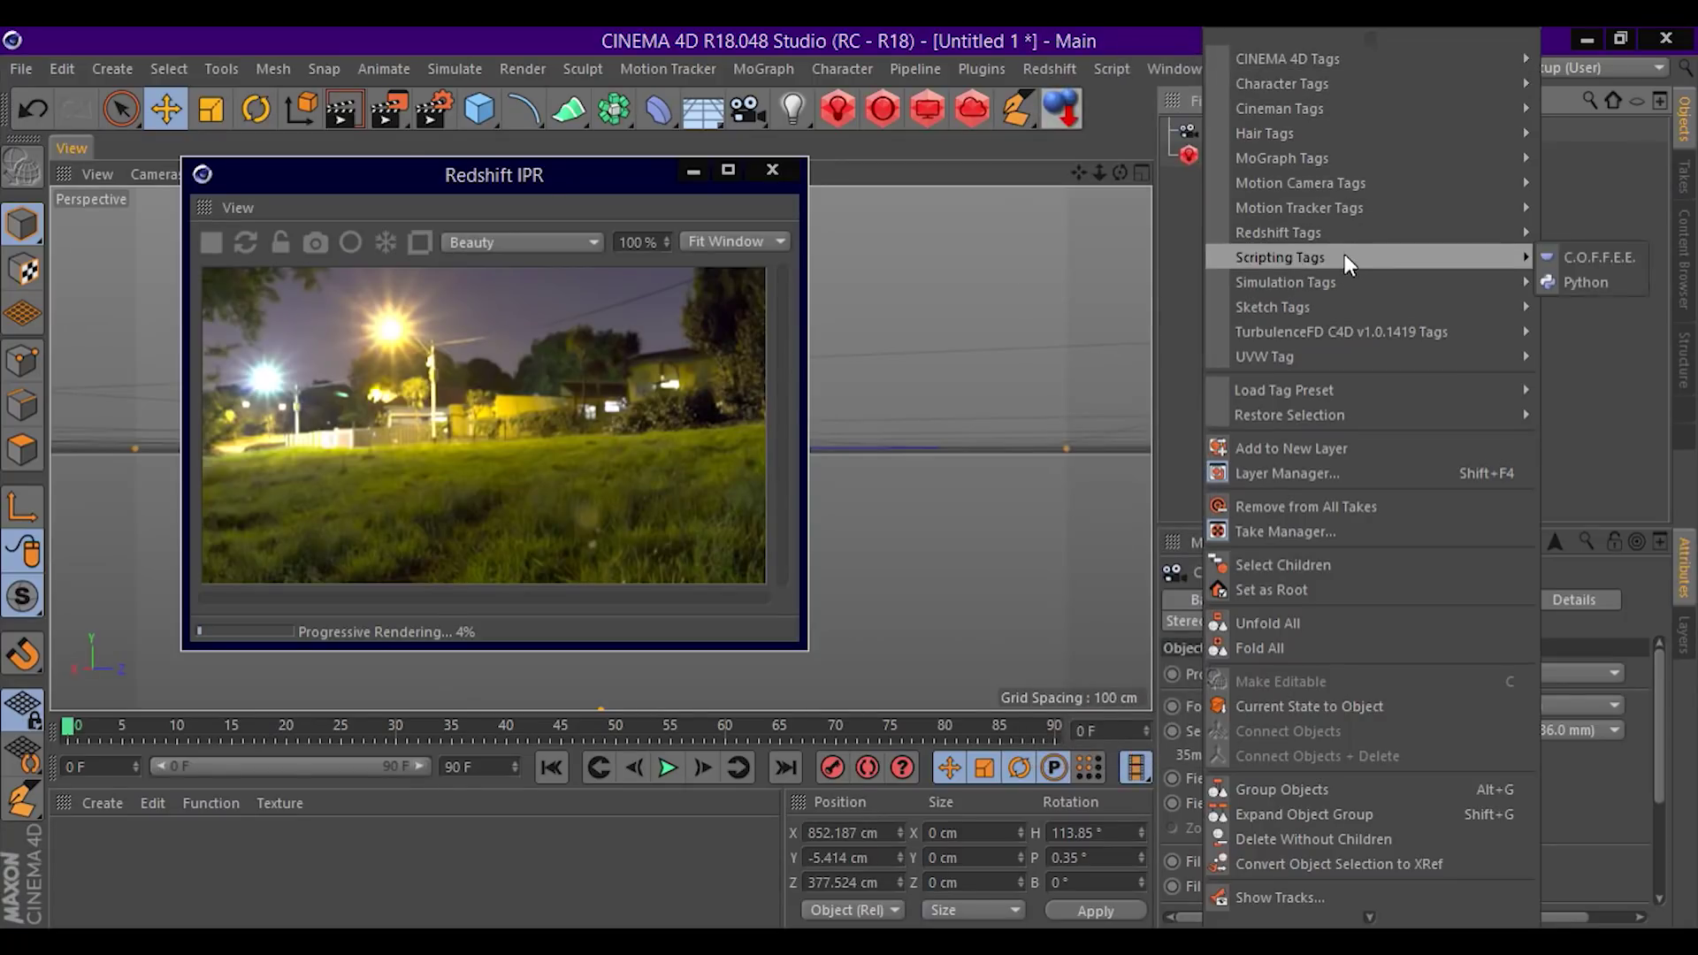
mouse_move(1277, 231)
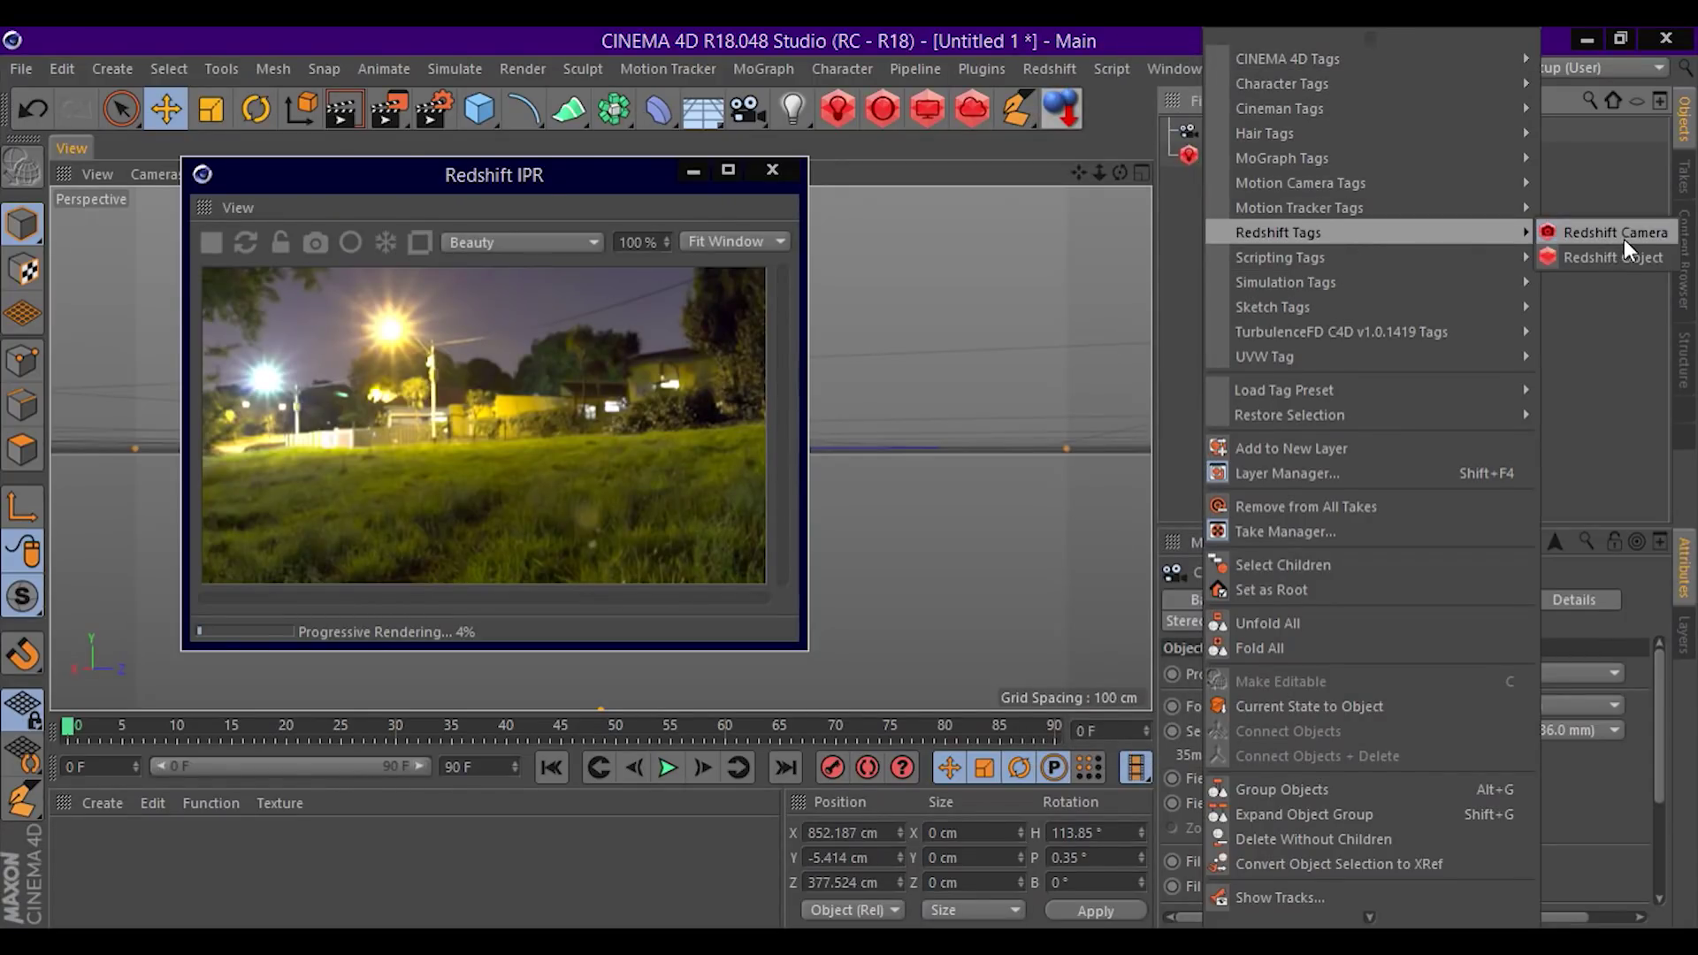
left_click(1614, 232)
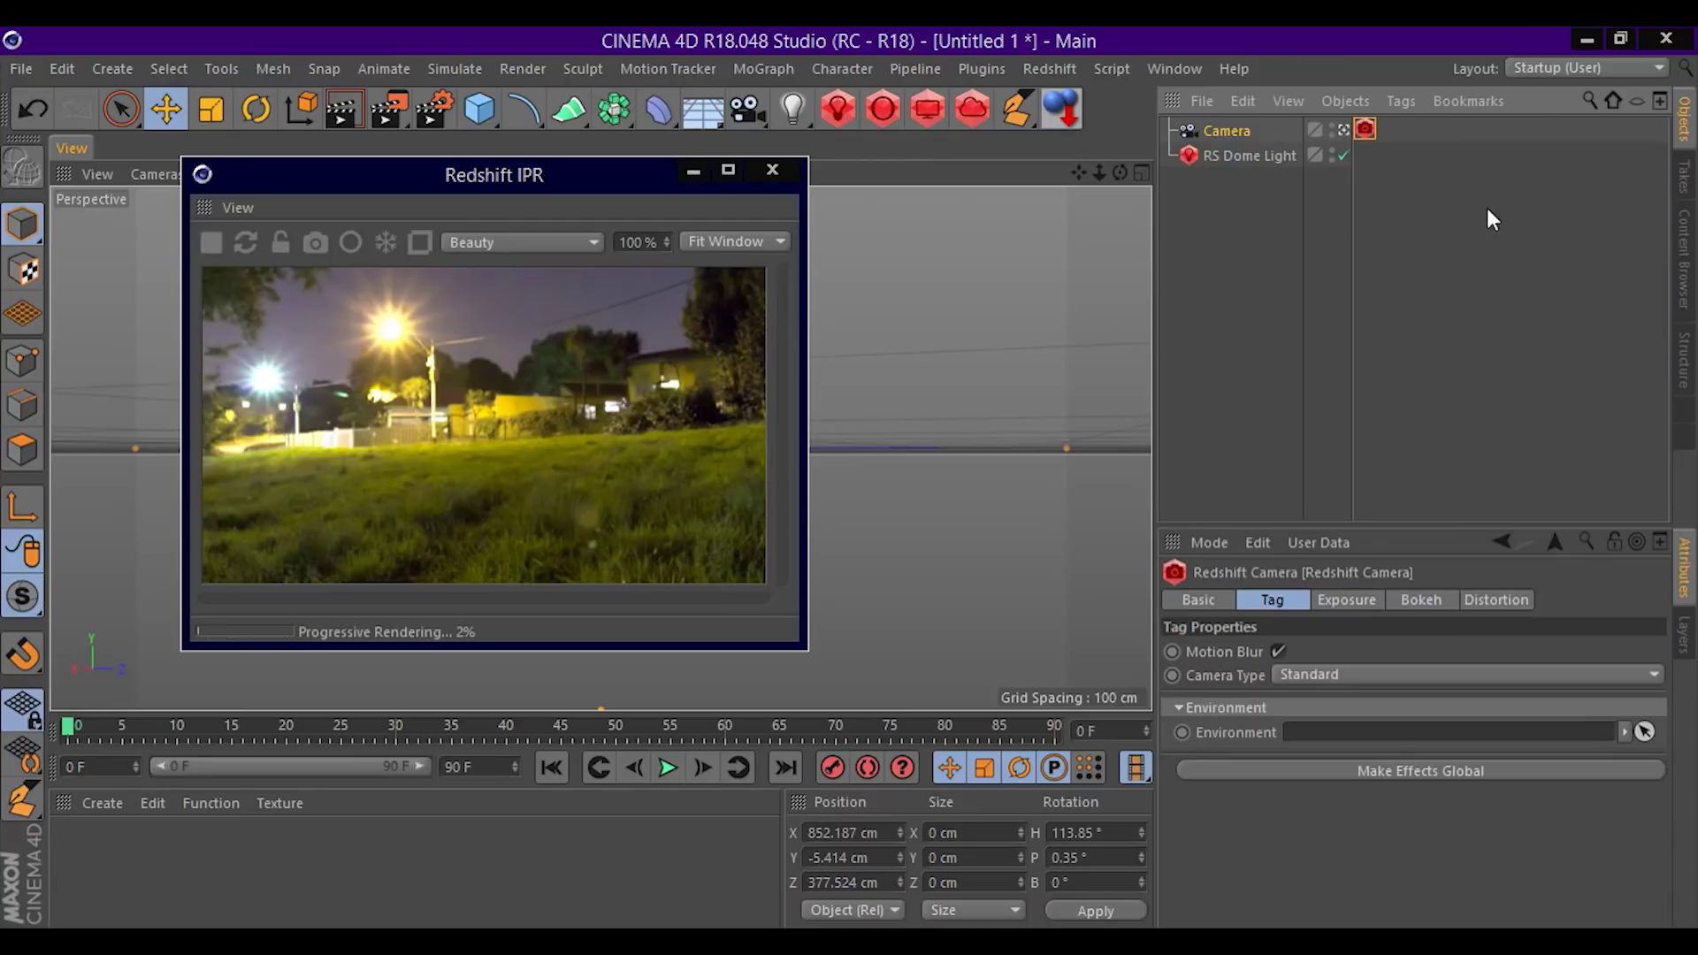
left_click(1418, 598)
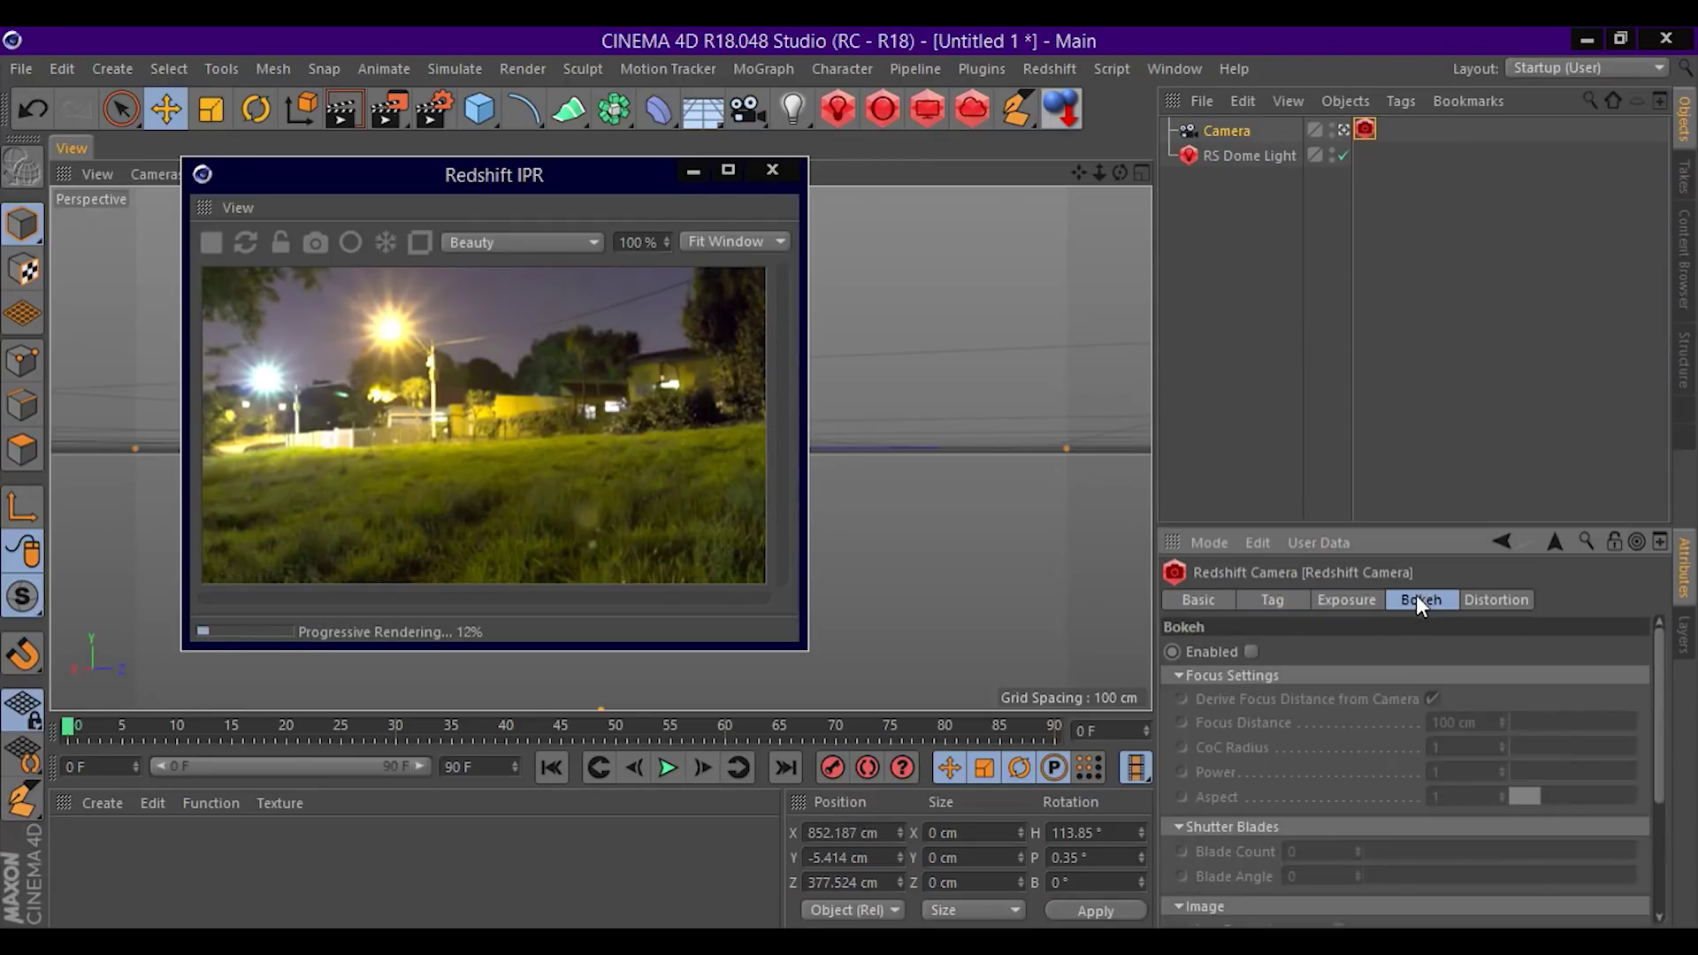
left_click(1252, 651)
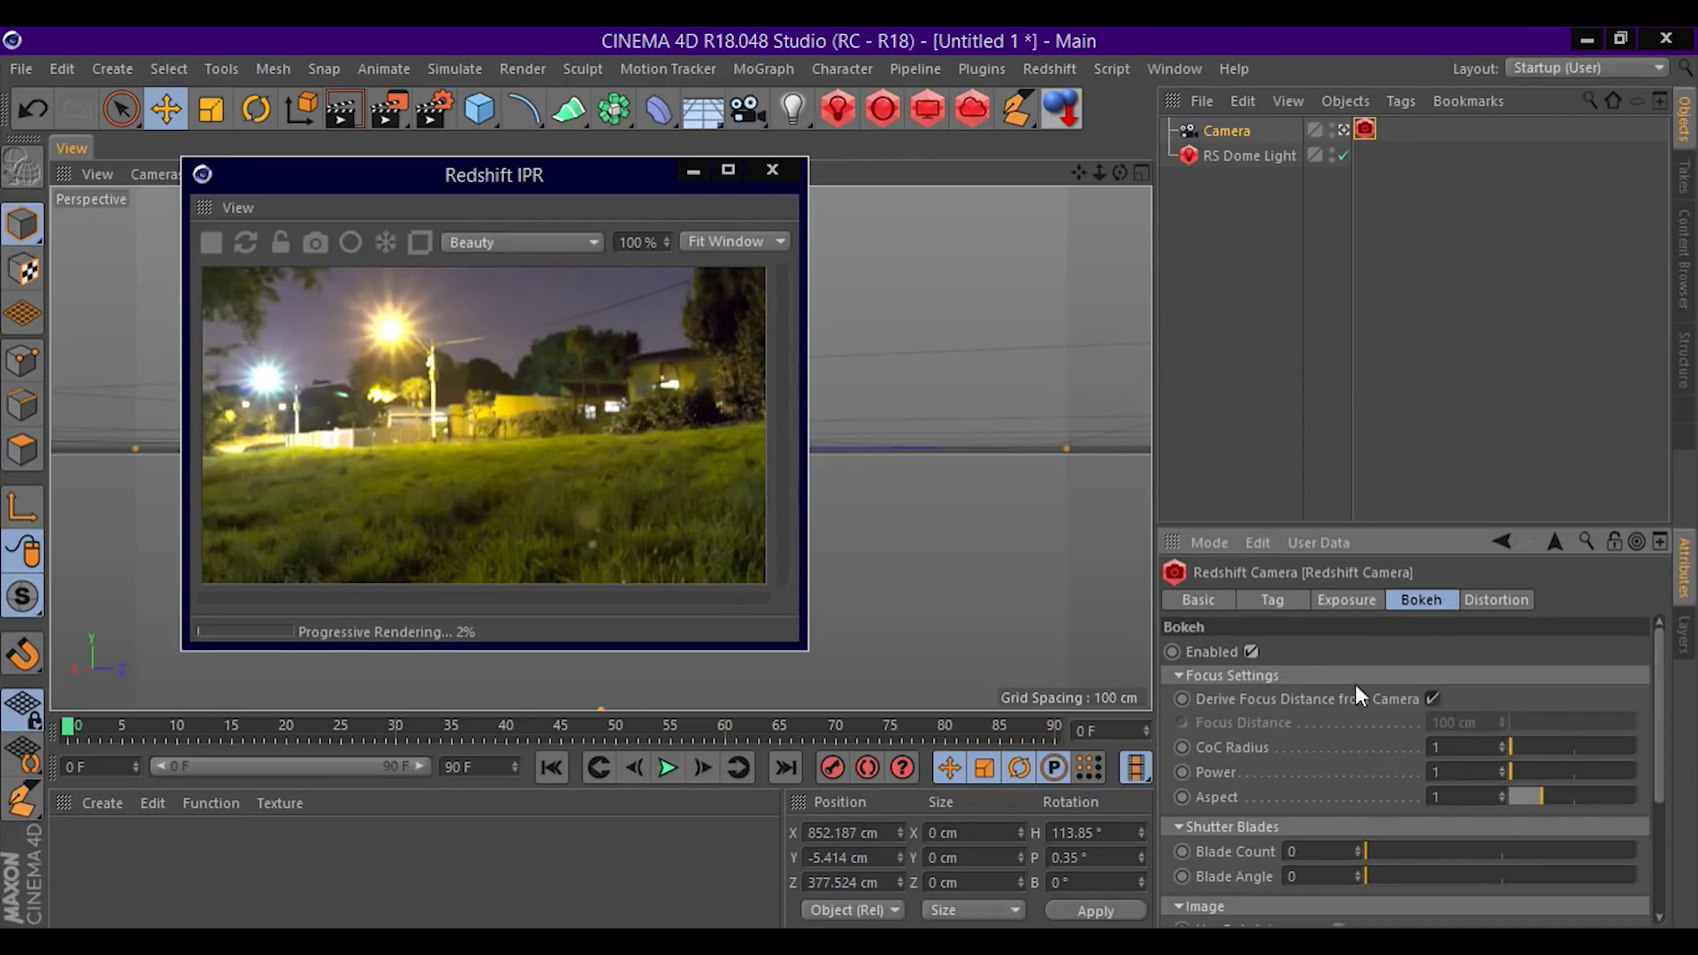
left_click_drag(1512, 750, 1694, 747)
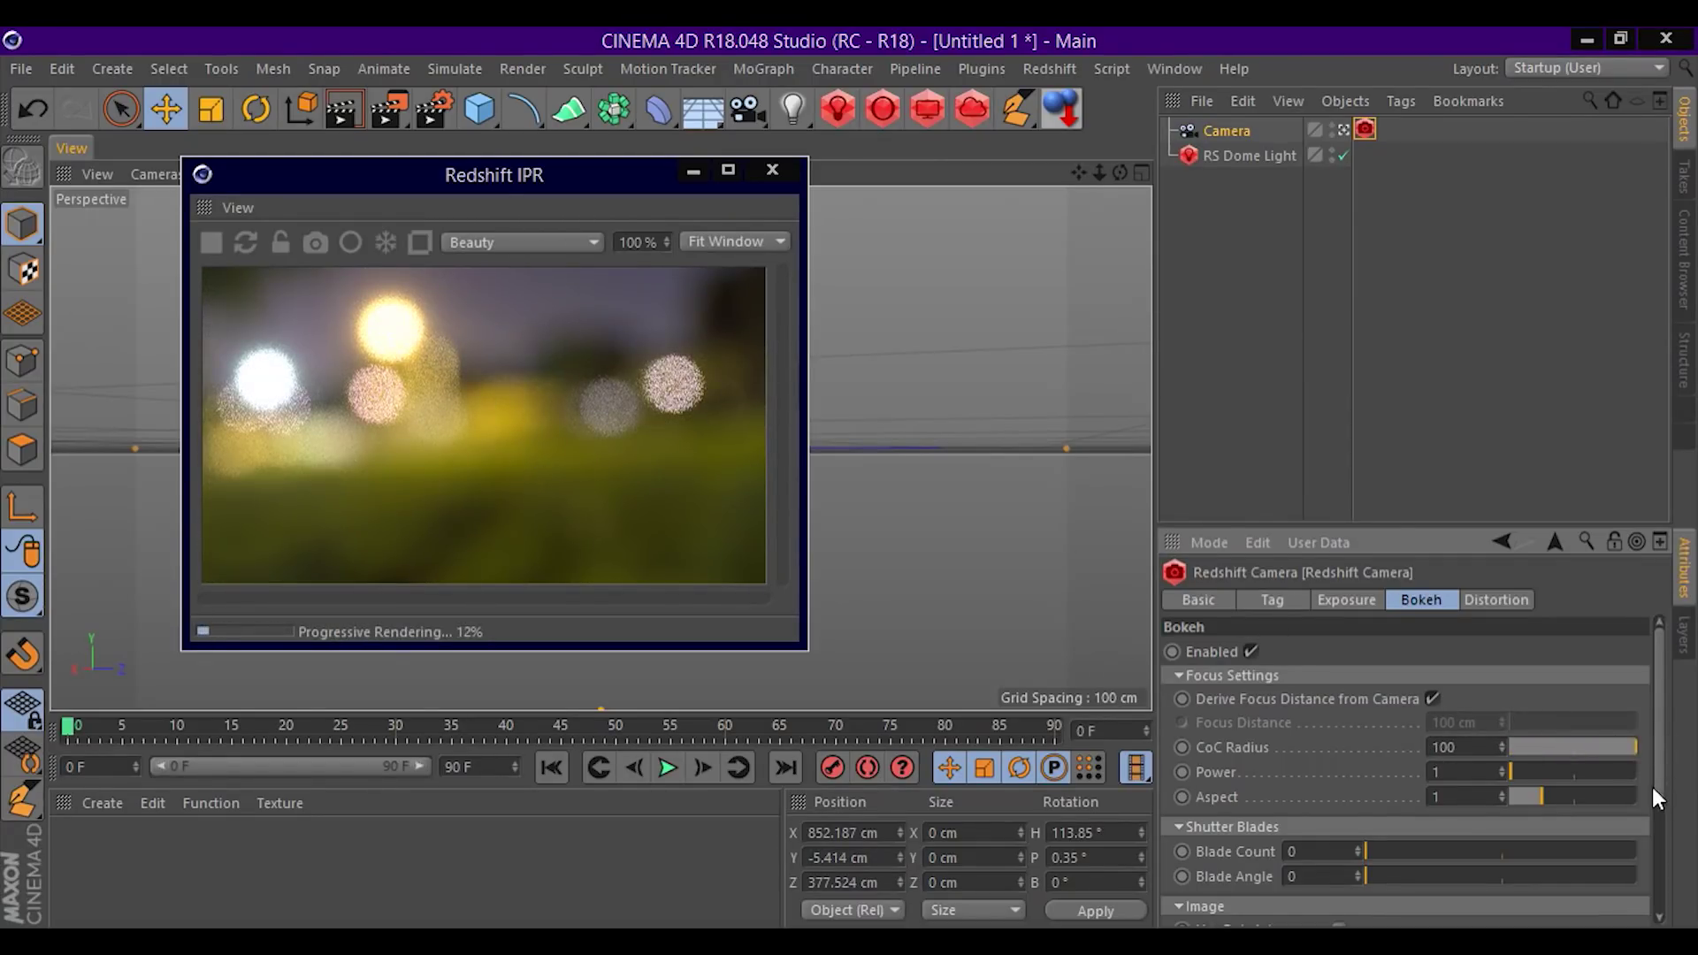
scroll(1652, 787, "down", 5)
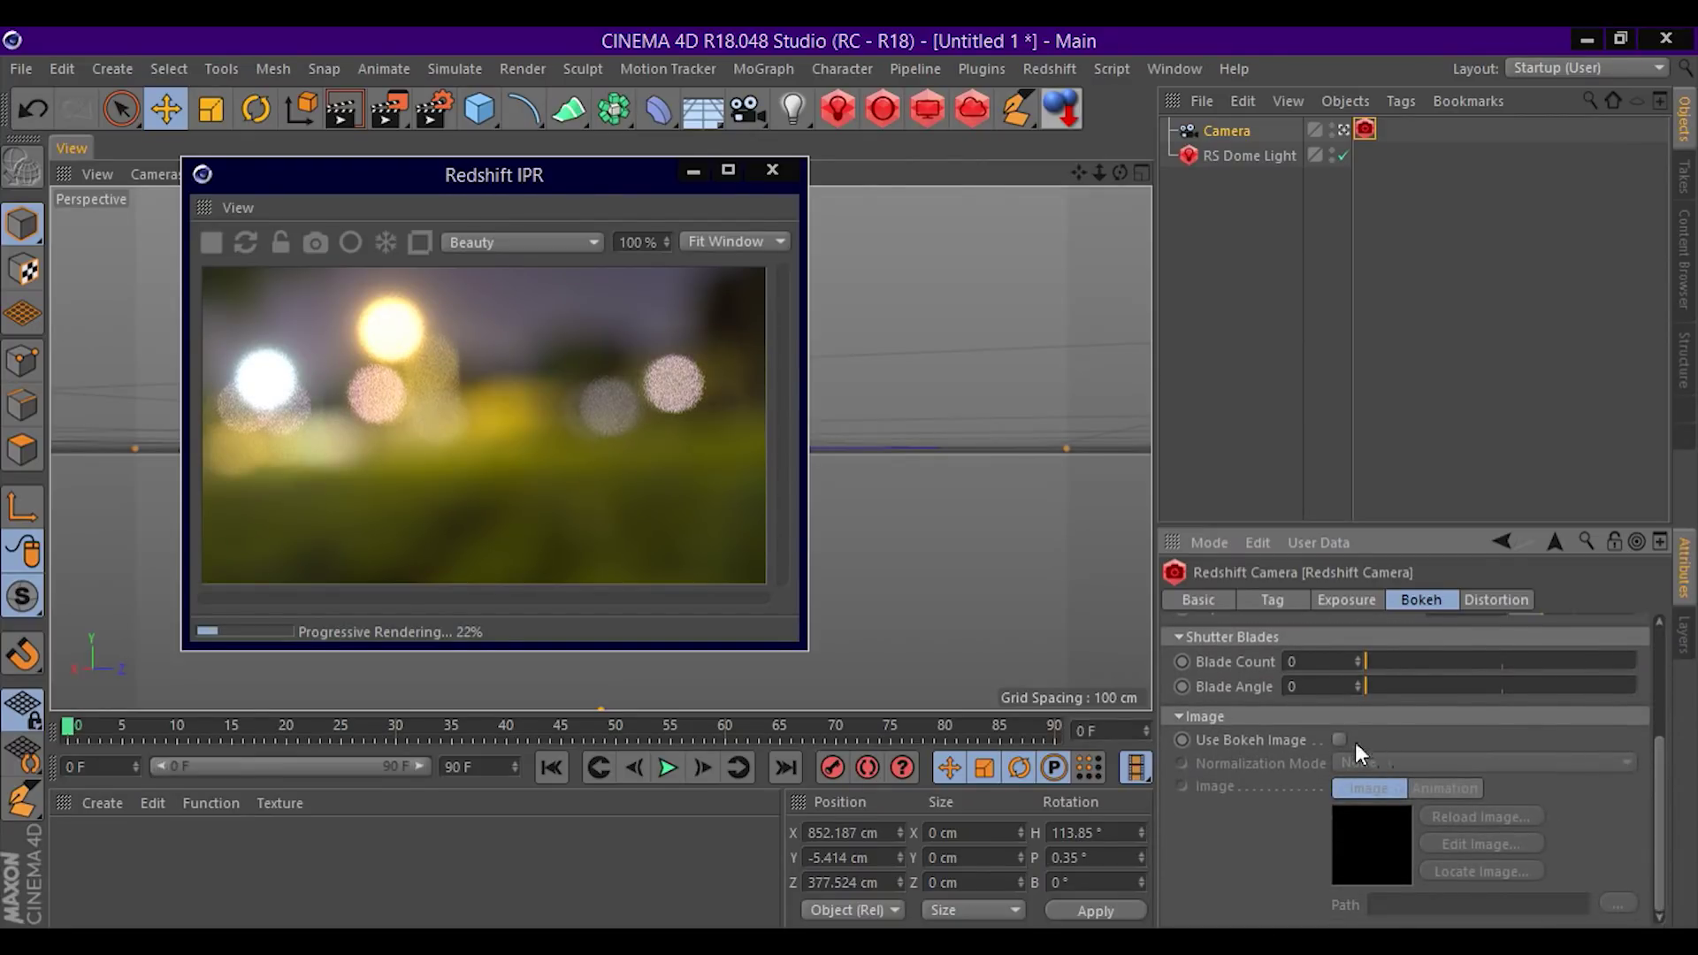
Enable a custom bokeh image using triangular BokehGenRGB_003.exr, then browse for a replacement.
left_click(1340, 740)
left_click(1613, 900)
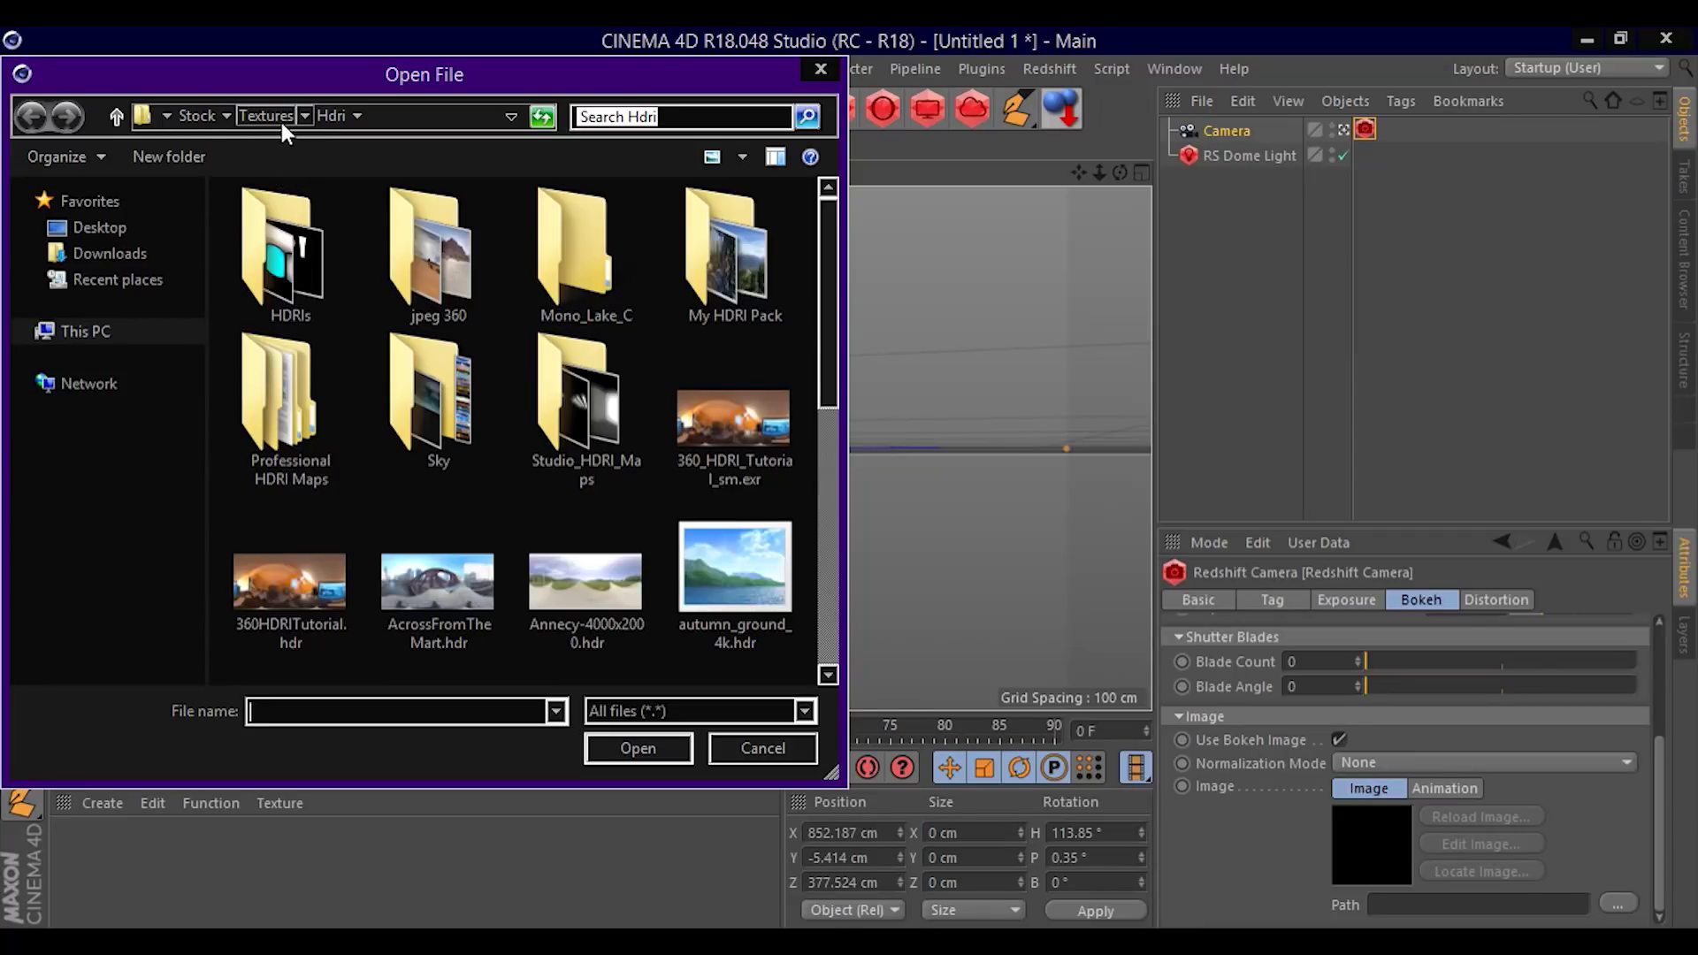
left_click(186, 119)
left_click(415, 407)
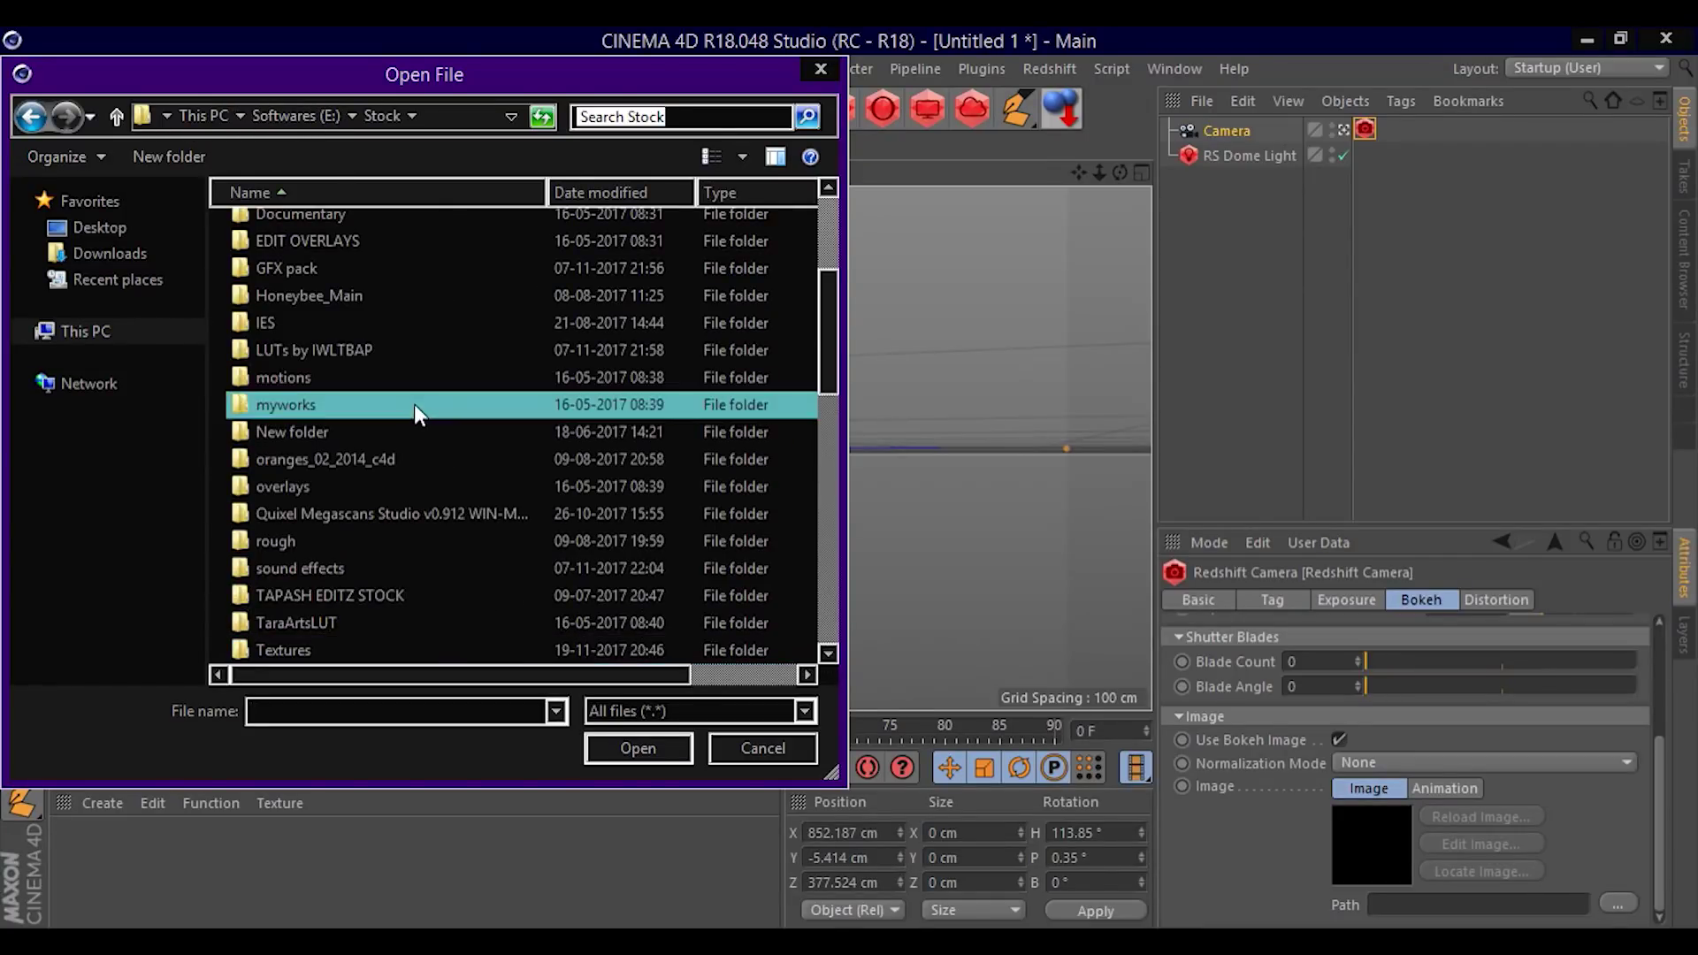
scroll(415, 409, "up", 3)
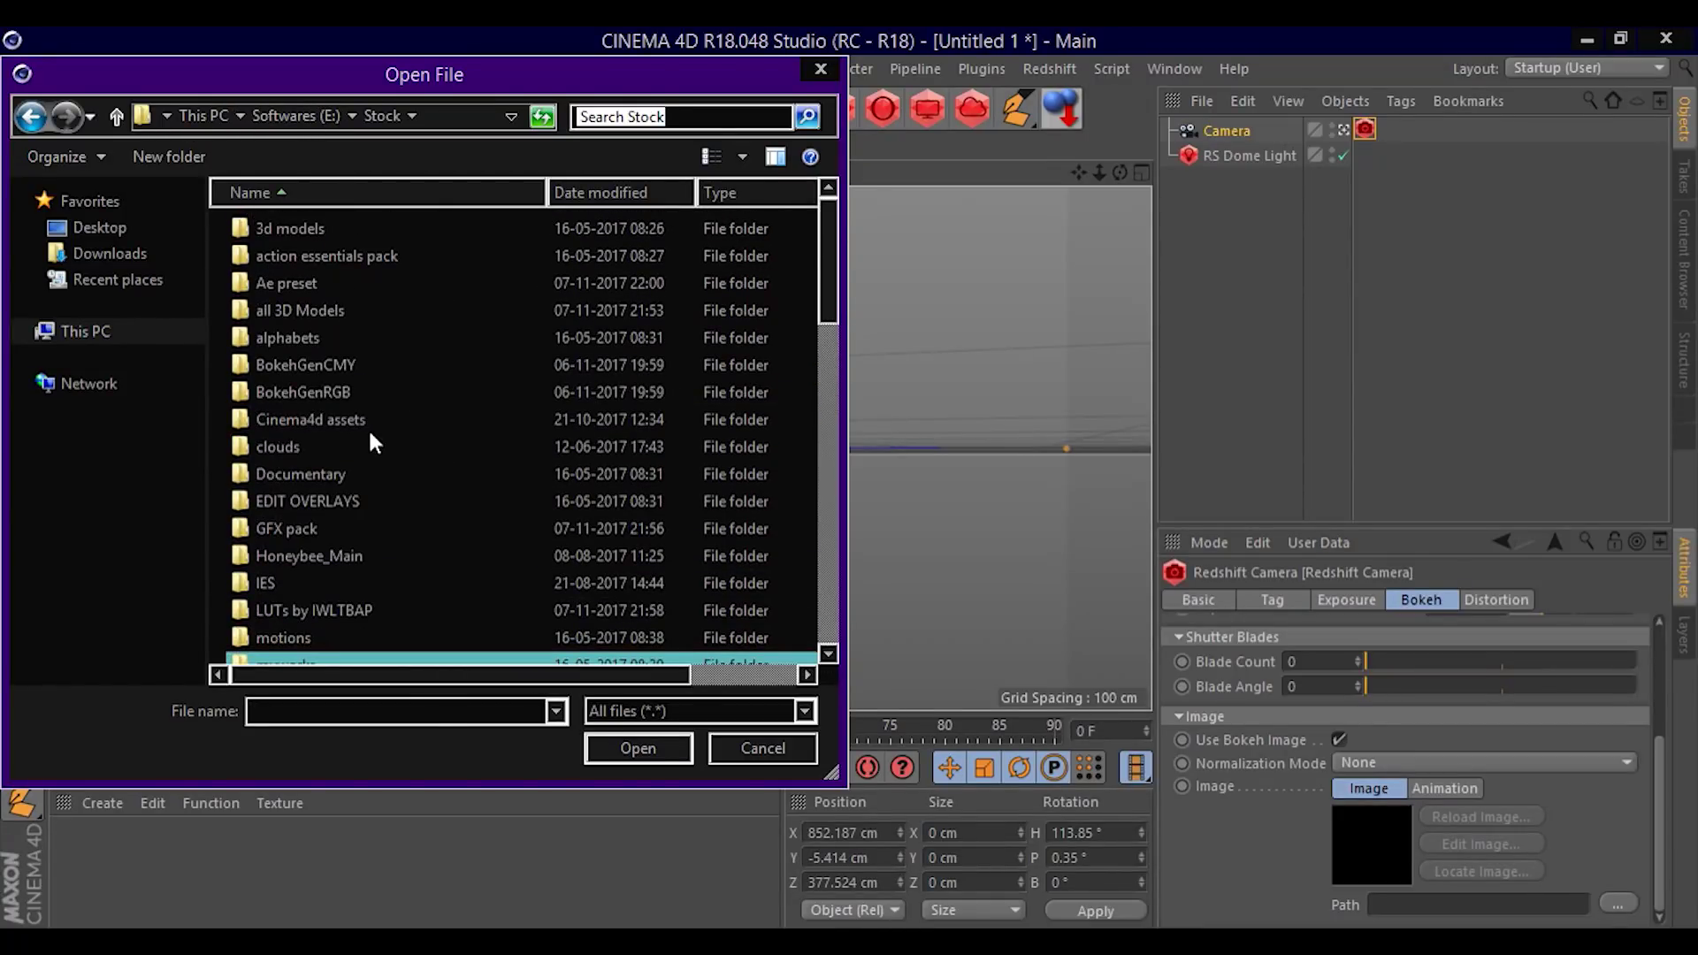
left_click(320, 389)
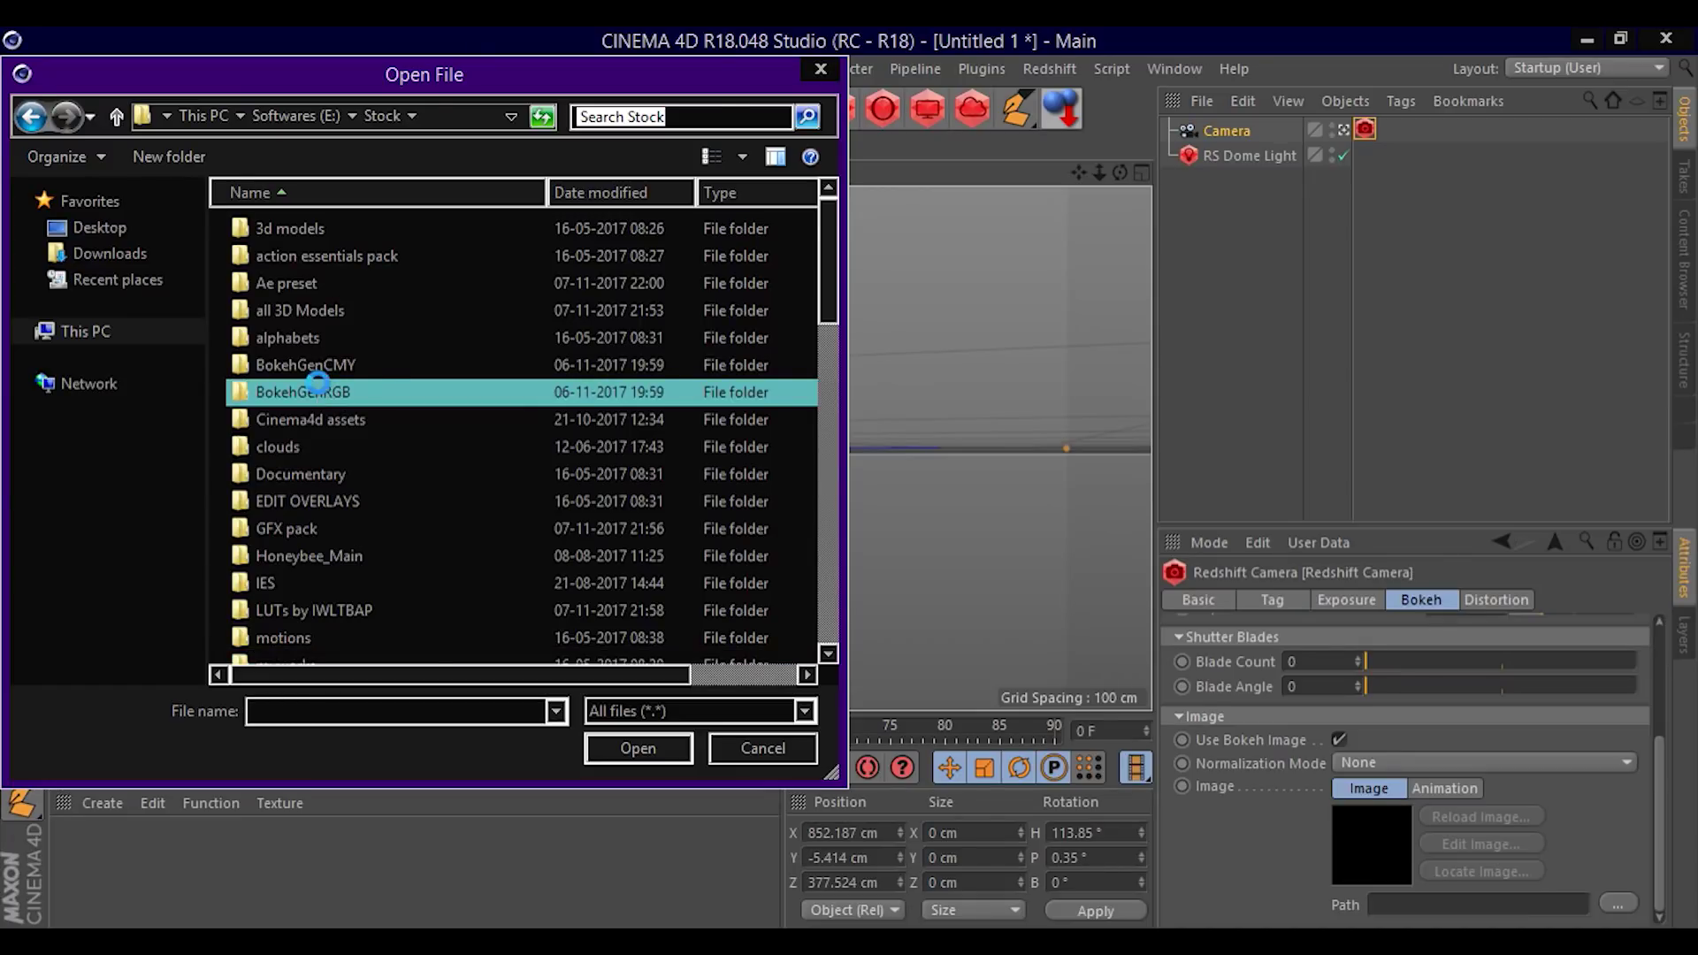
double_click(318, 391)
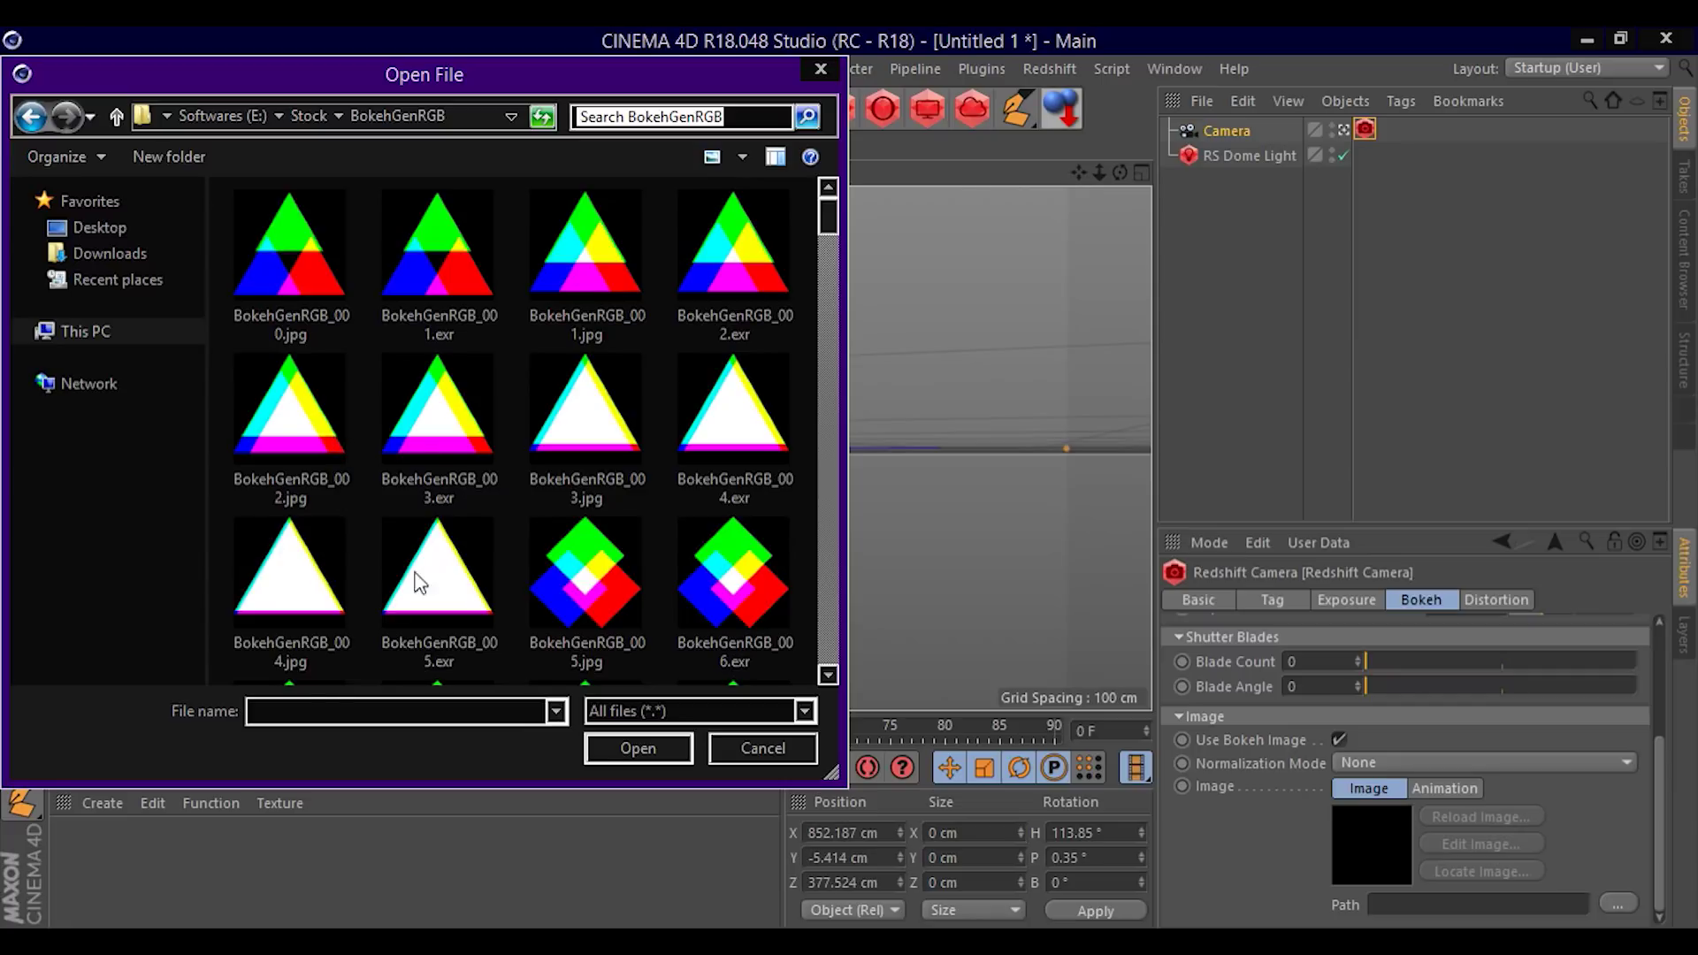
left_click(441, 490)
left_click(631, 748)
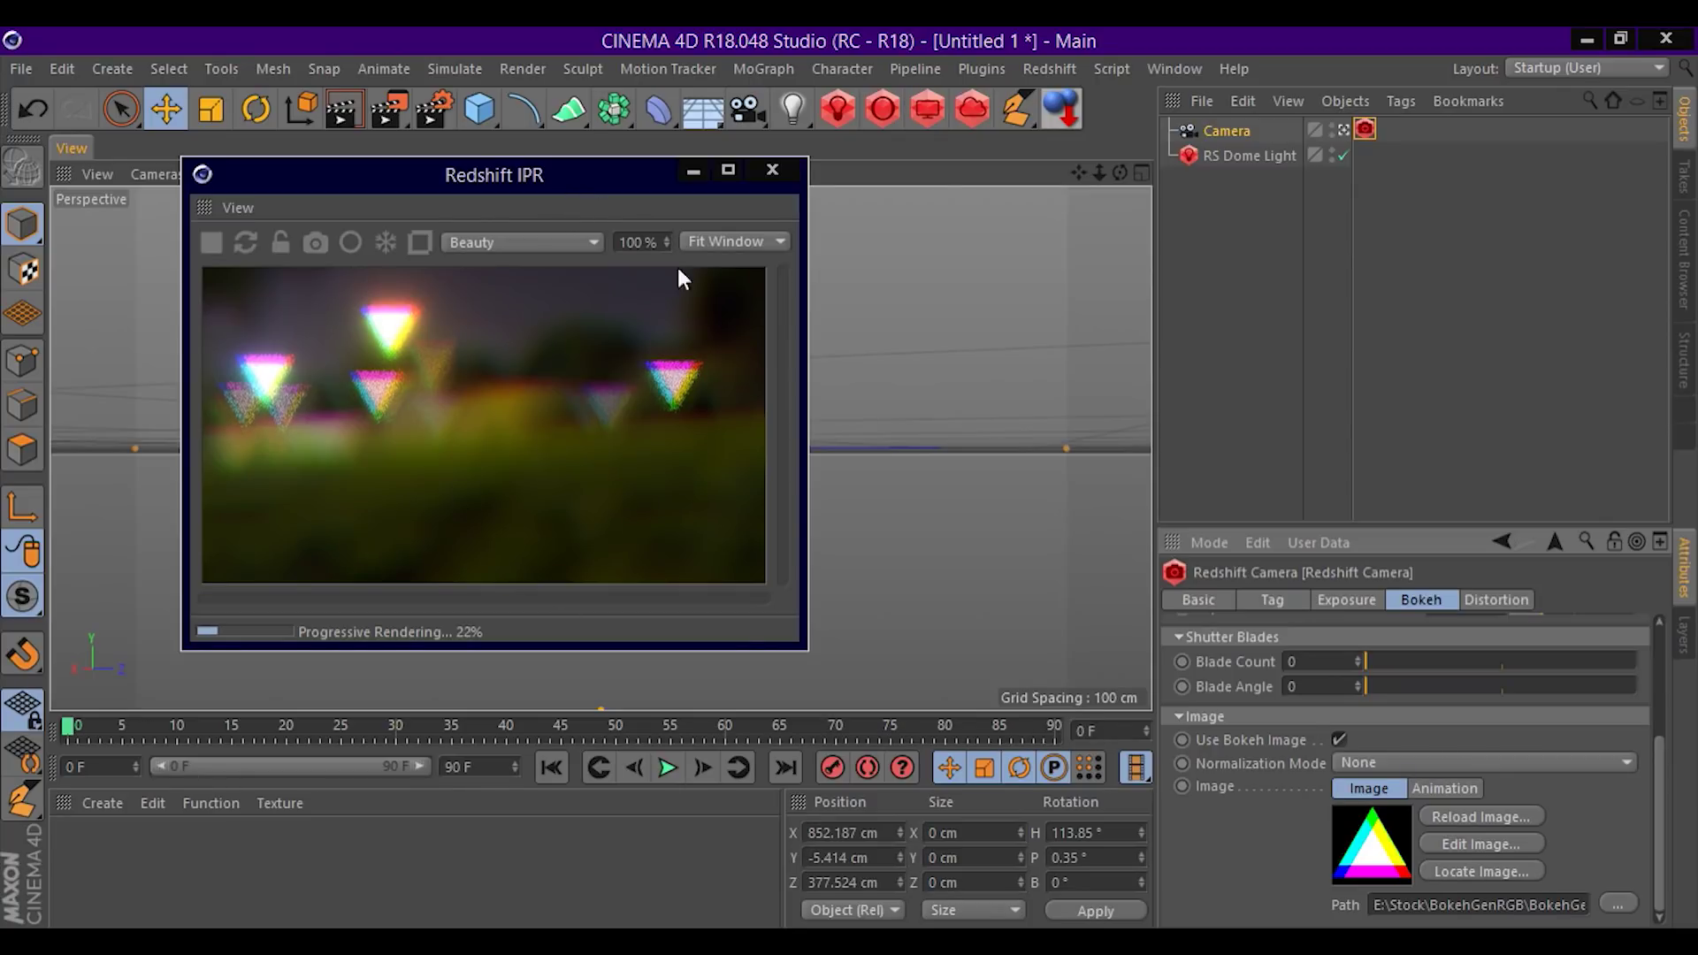
mouse_move(1654, 826)
left_mouse_down()
mouse_move(1668, 722)
mouse_move(1536, 748)
mouse_move(1655, 745)
mouse_move(1637, 897)
left_mouse_up()
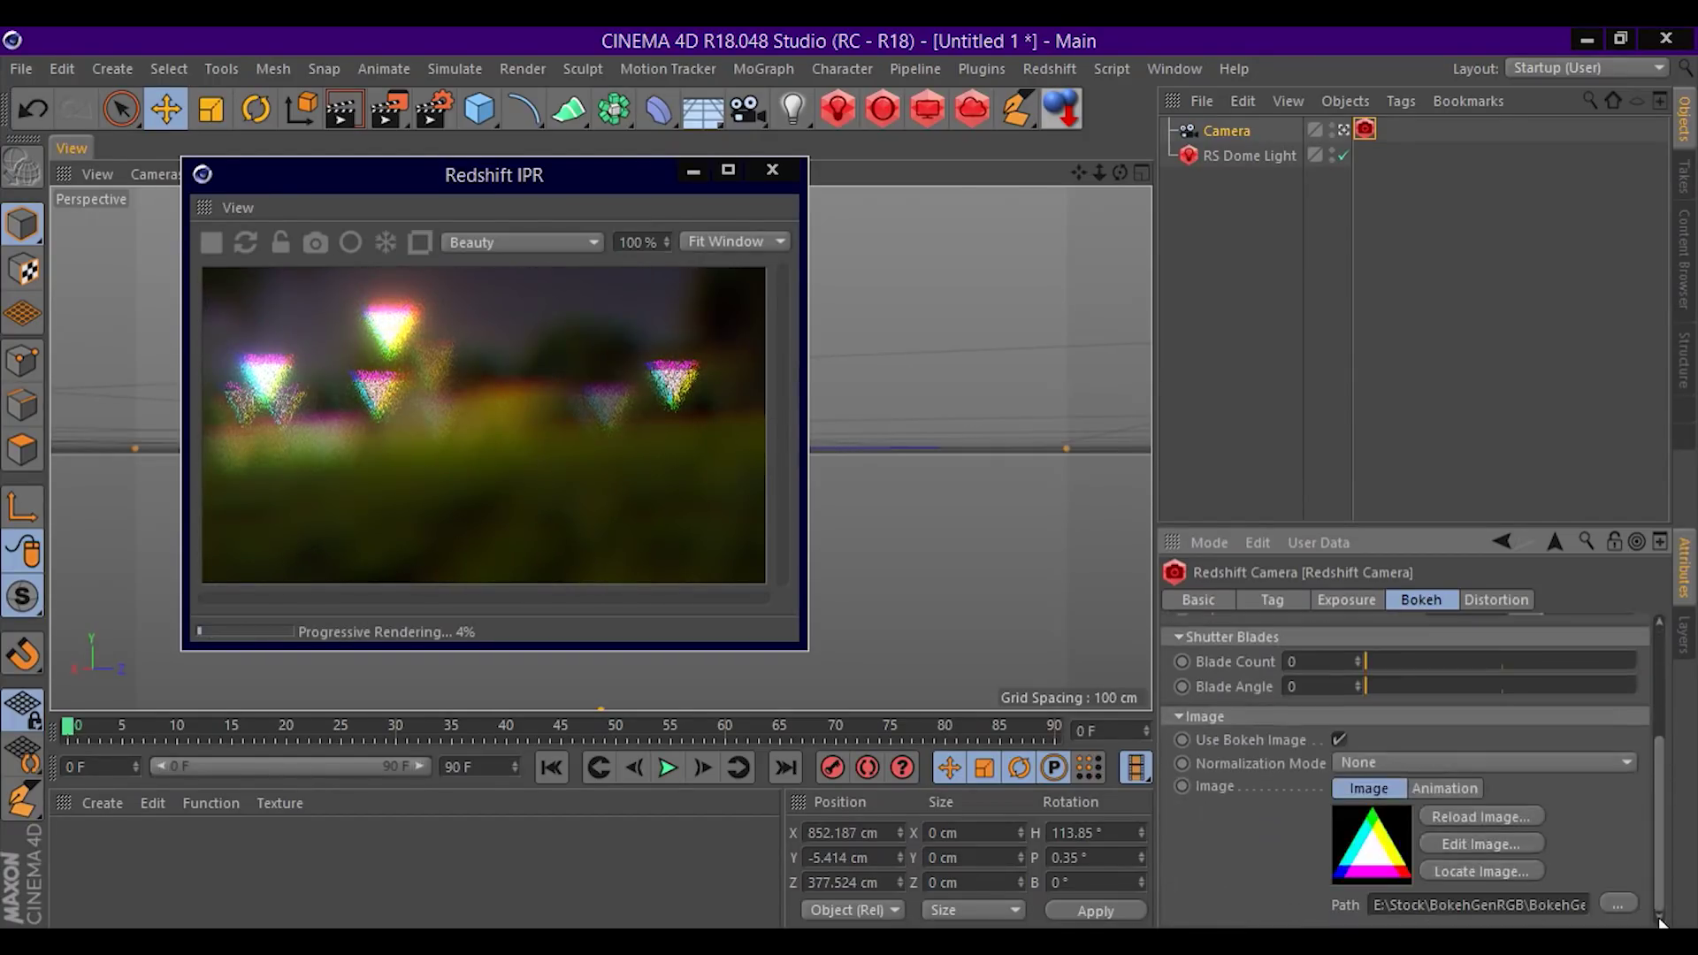
left_click(1620, 904)
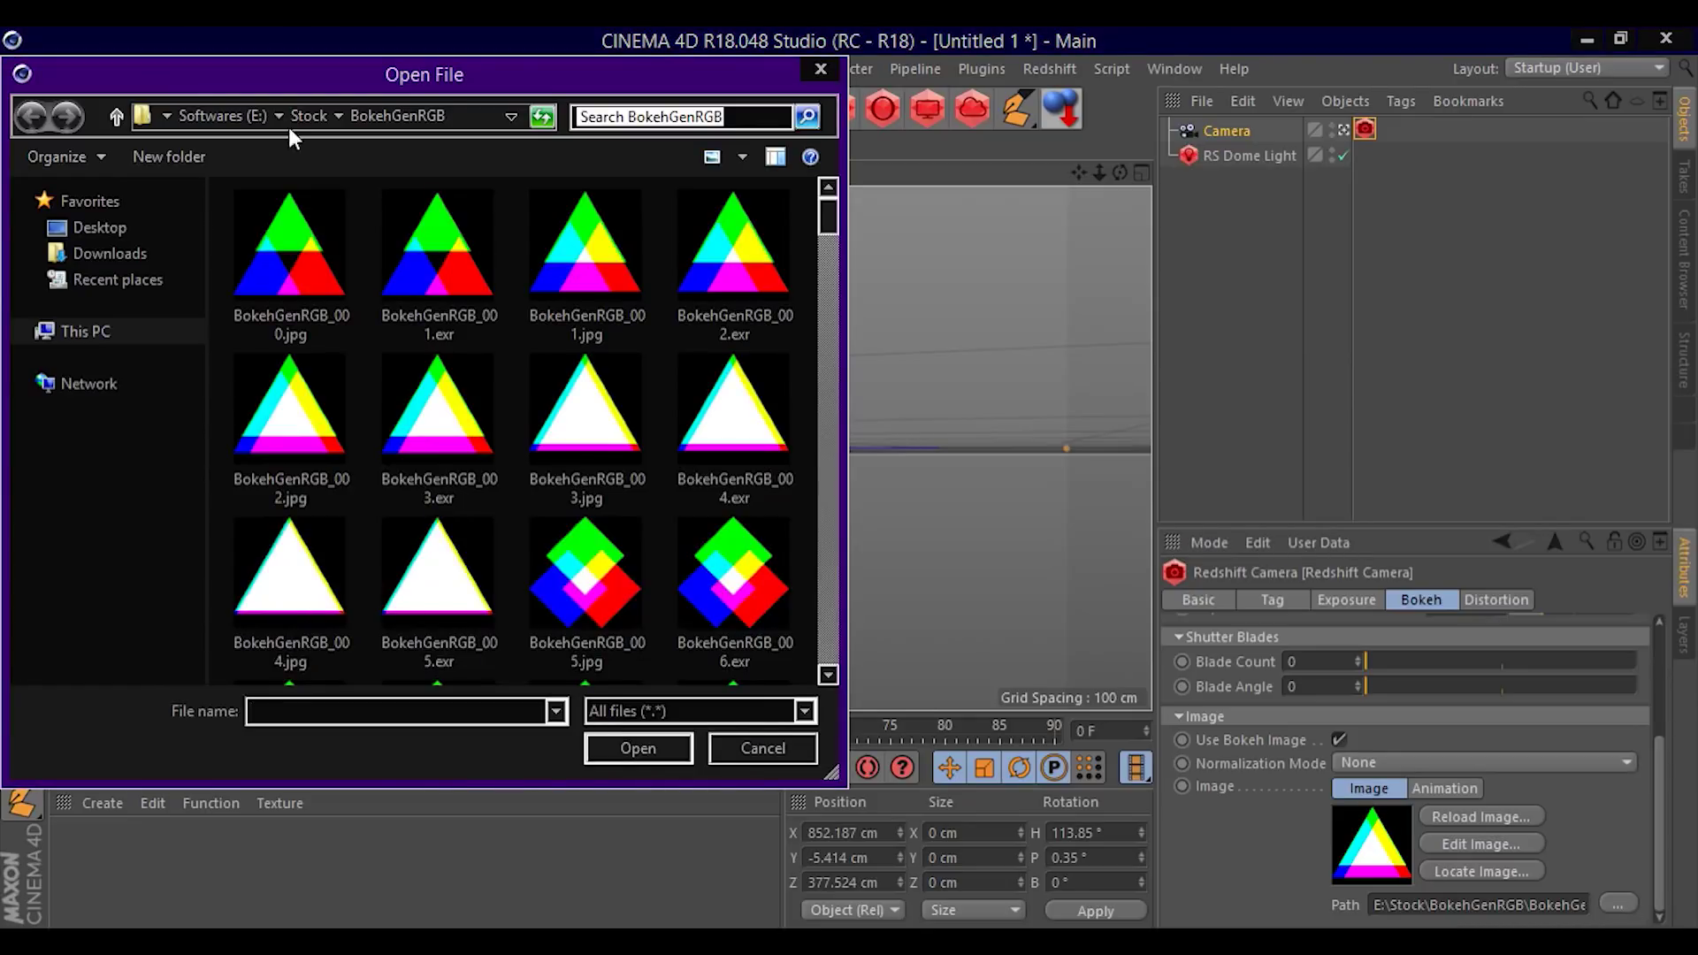
Load Untitled-1.png from Stock > Textures as the H-shaped bokeh image.
left_click(324, 124)
scroll(323, 292, "down", 3)
double_click(326, 384)
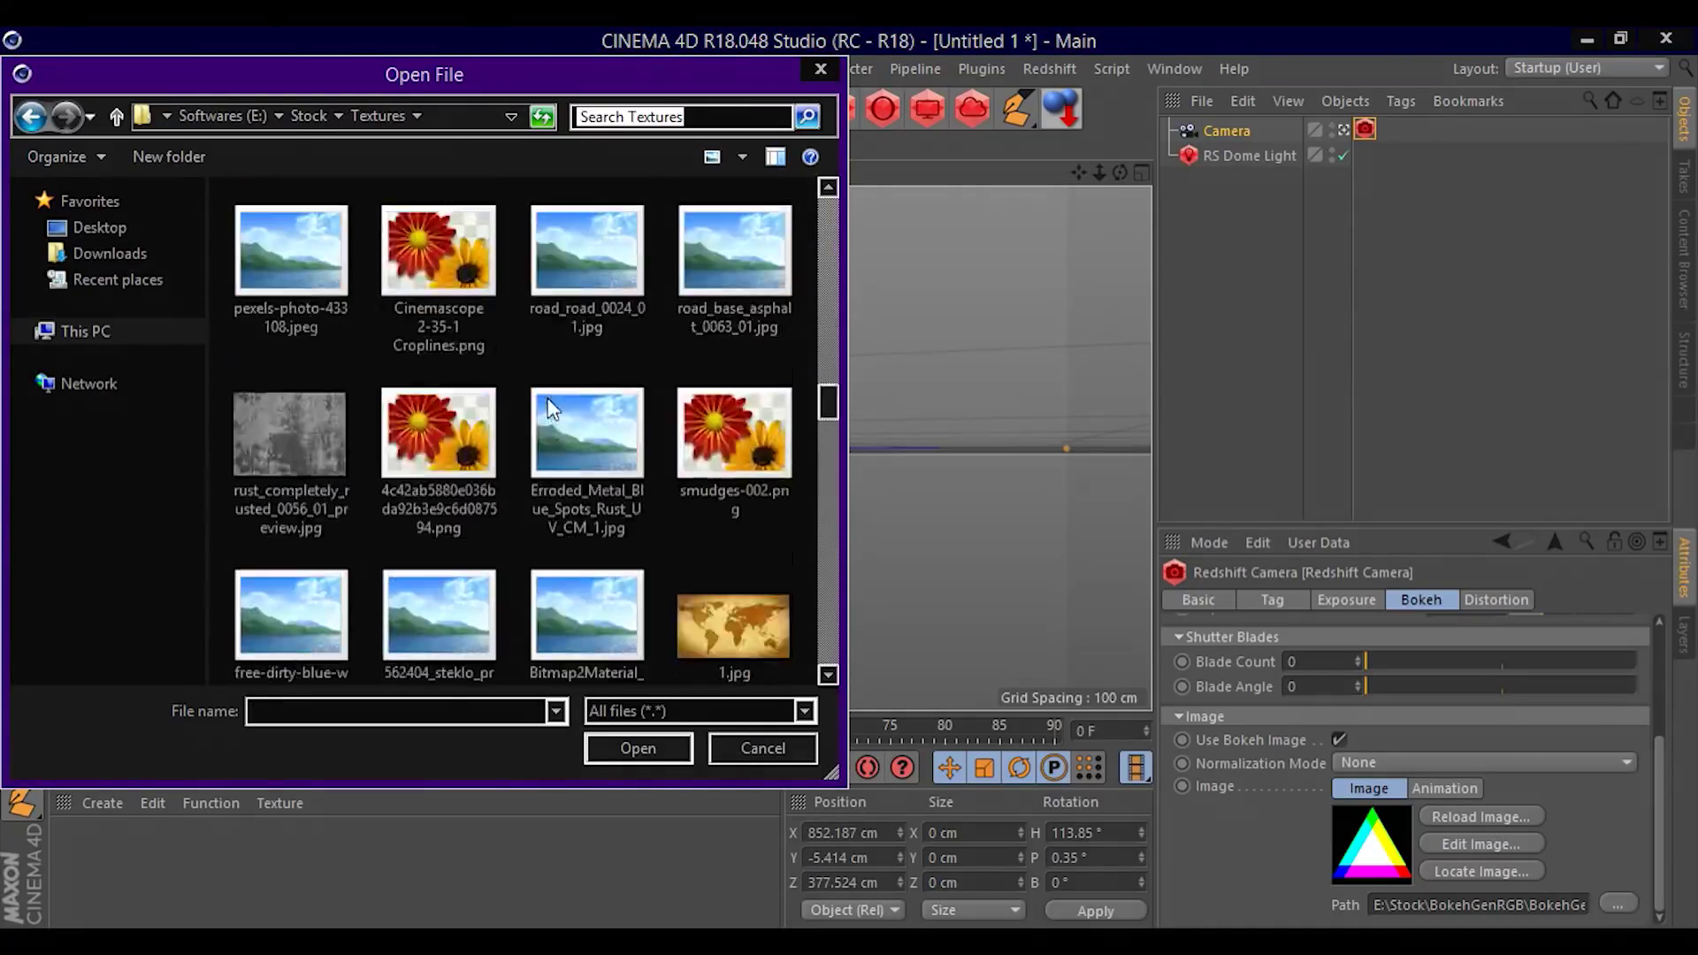
scroll(564, 432, "down", 5)
scroll(564, 433, "down", 5)
left_click(283, 454)
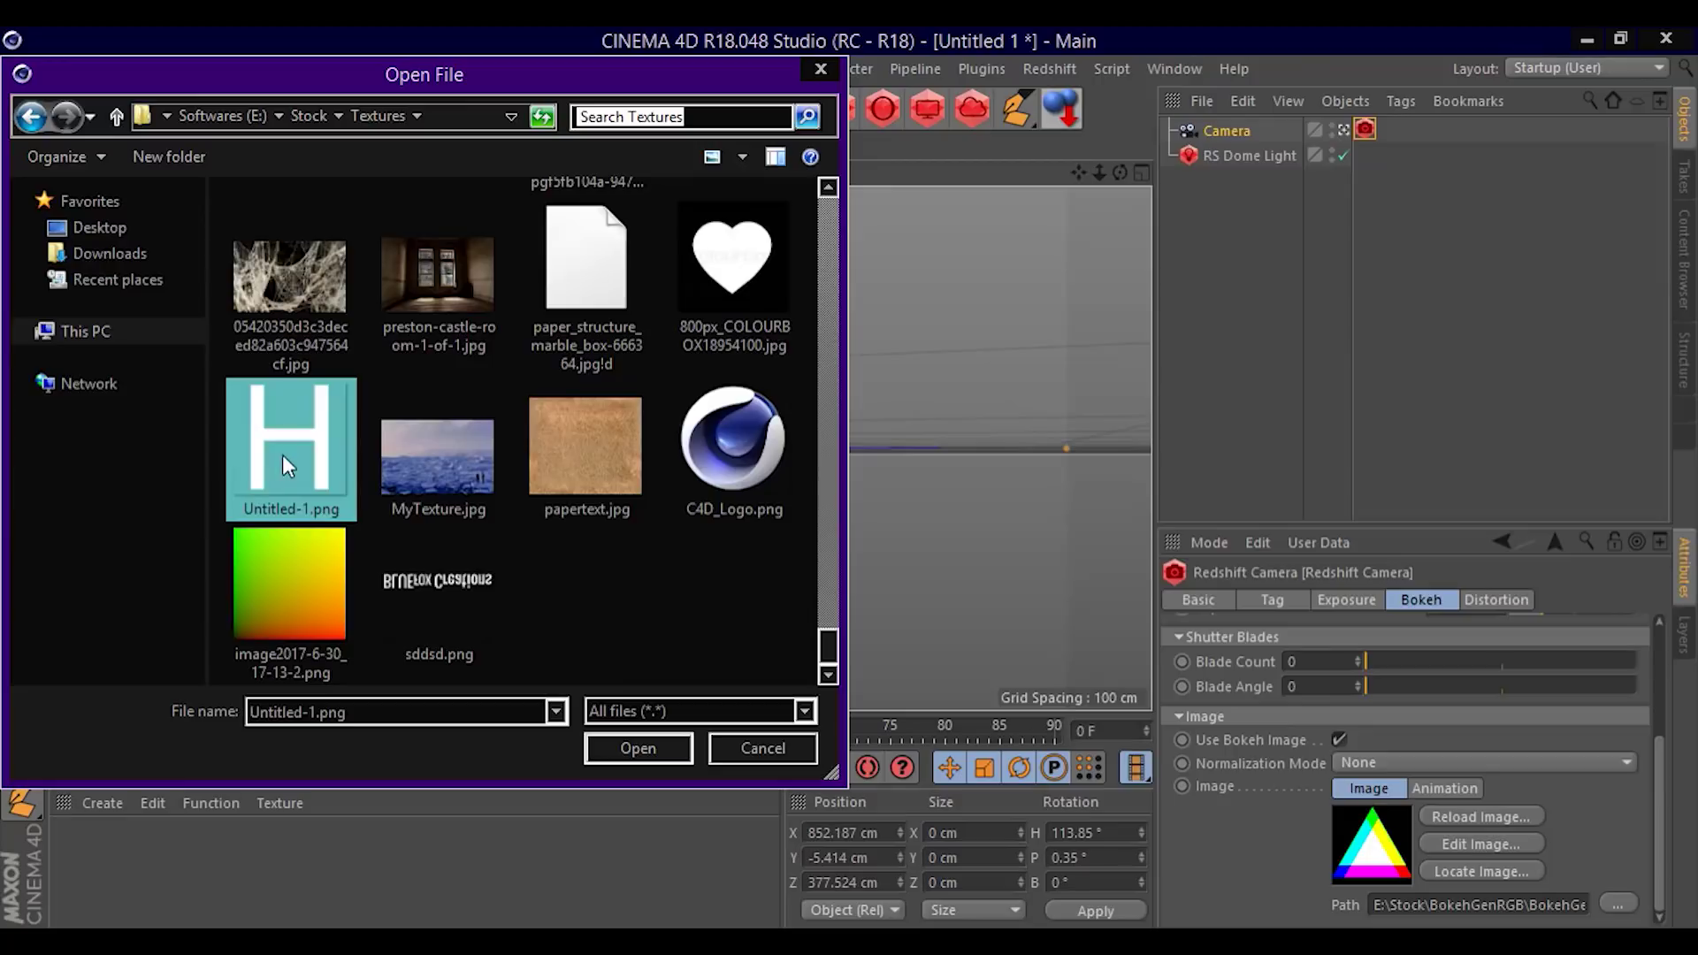
left_click(635, 751)
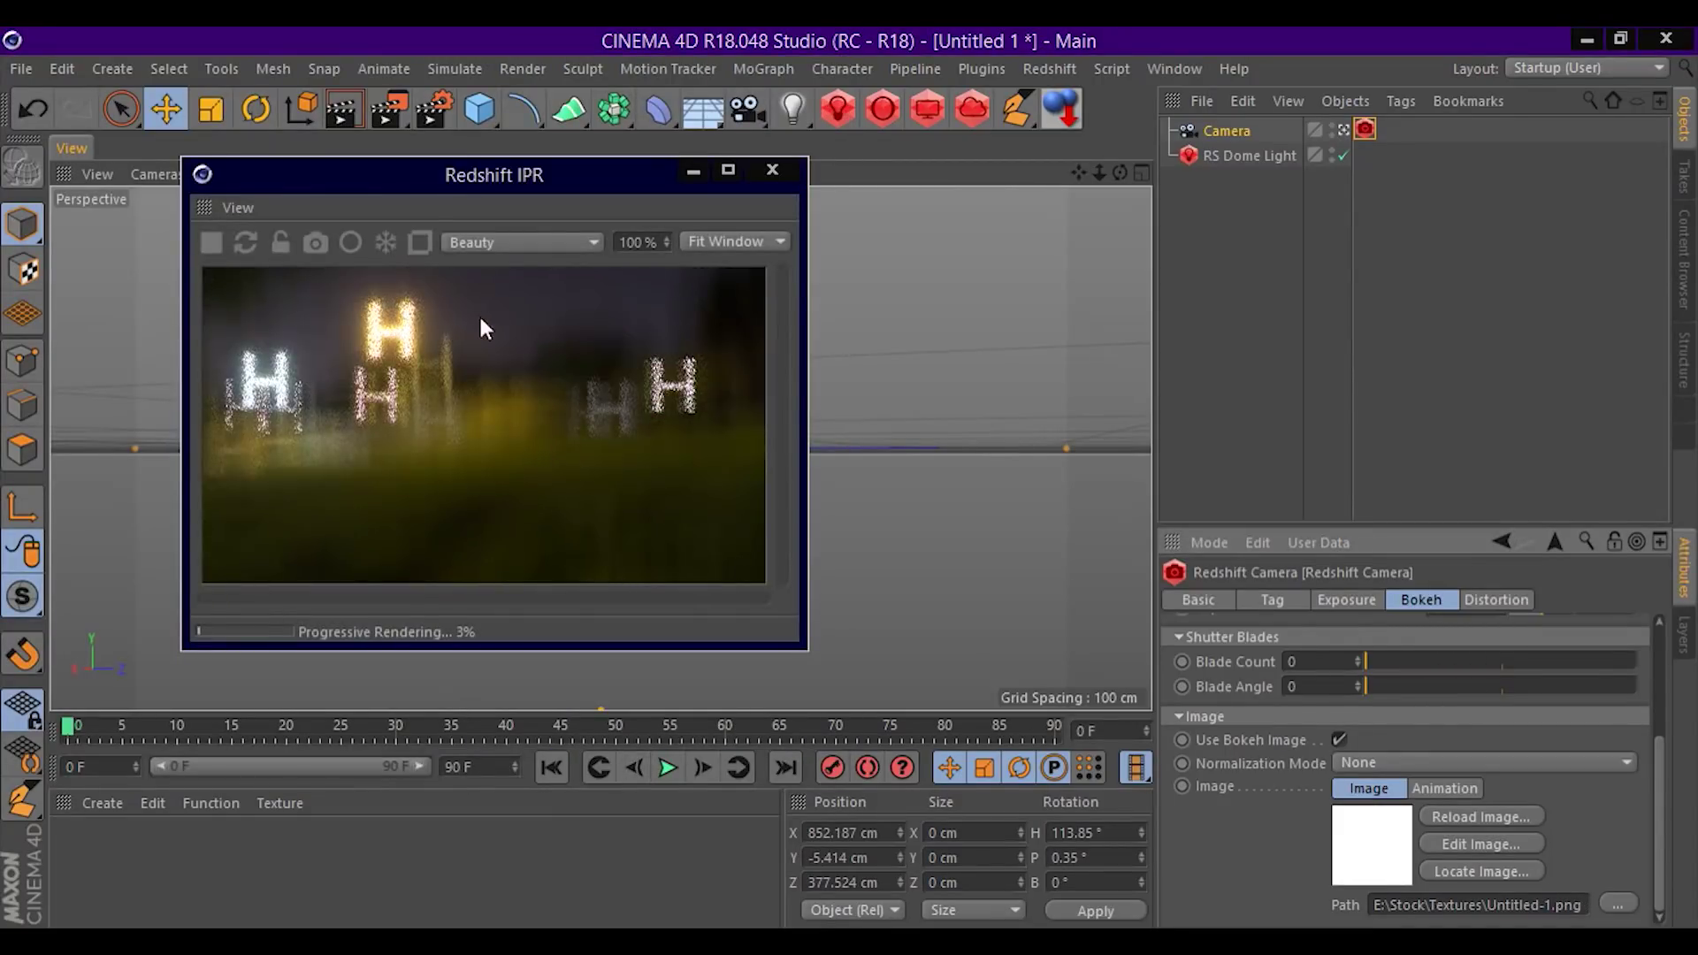
Adjust the CoC Radius, close the IPR, and render the view.
scroll(1664, 782, "up", 4)
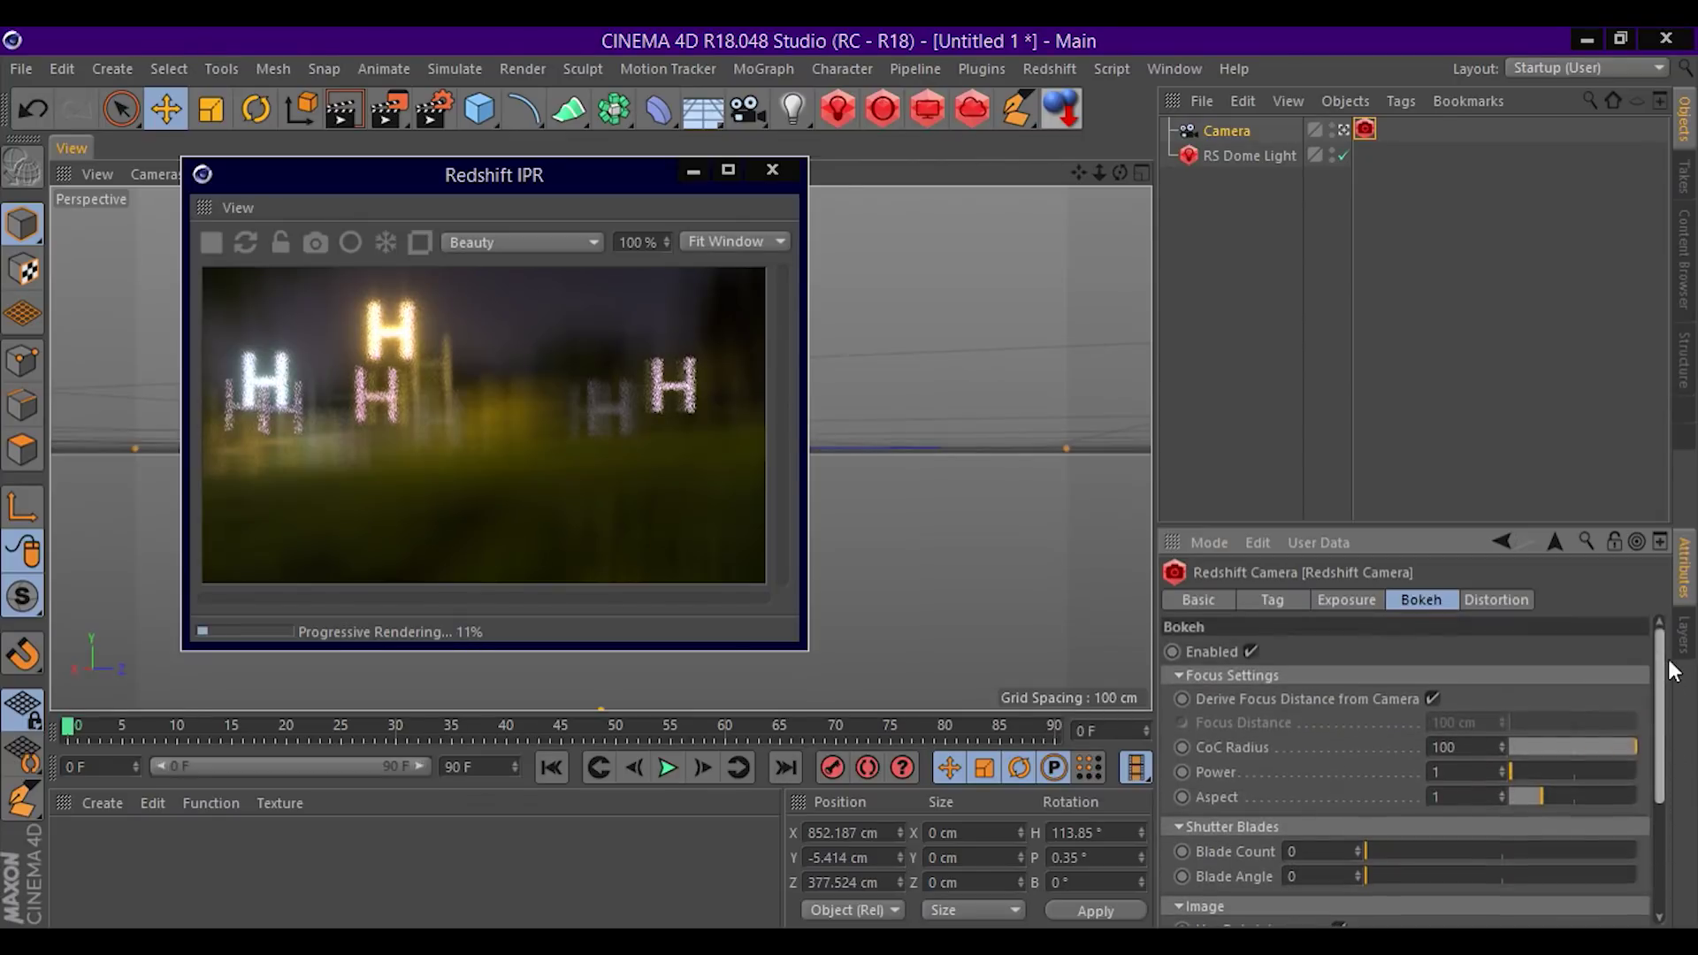
mouse_move(1628, 753)
left_mouse_down()
mouse_move(1462, 756)
mouse_move(1657, 737)
left_mouse_up()
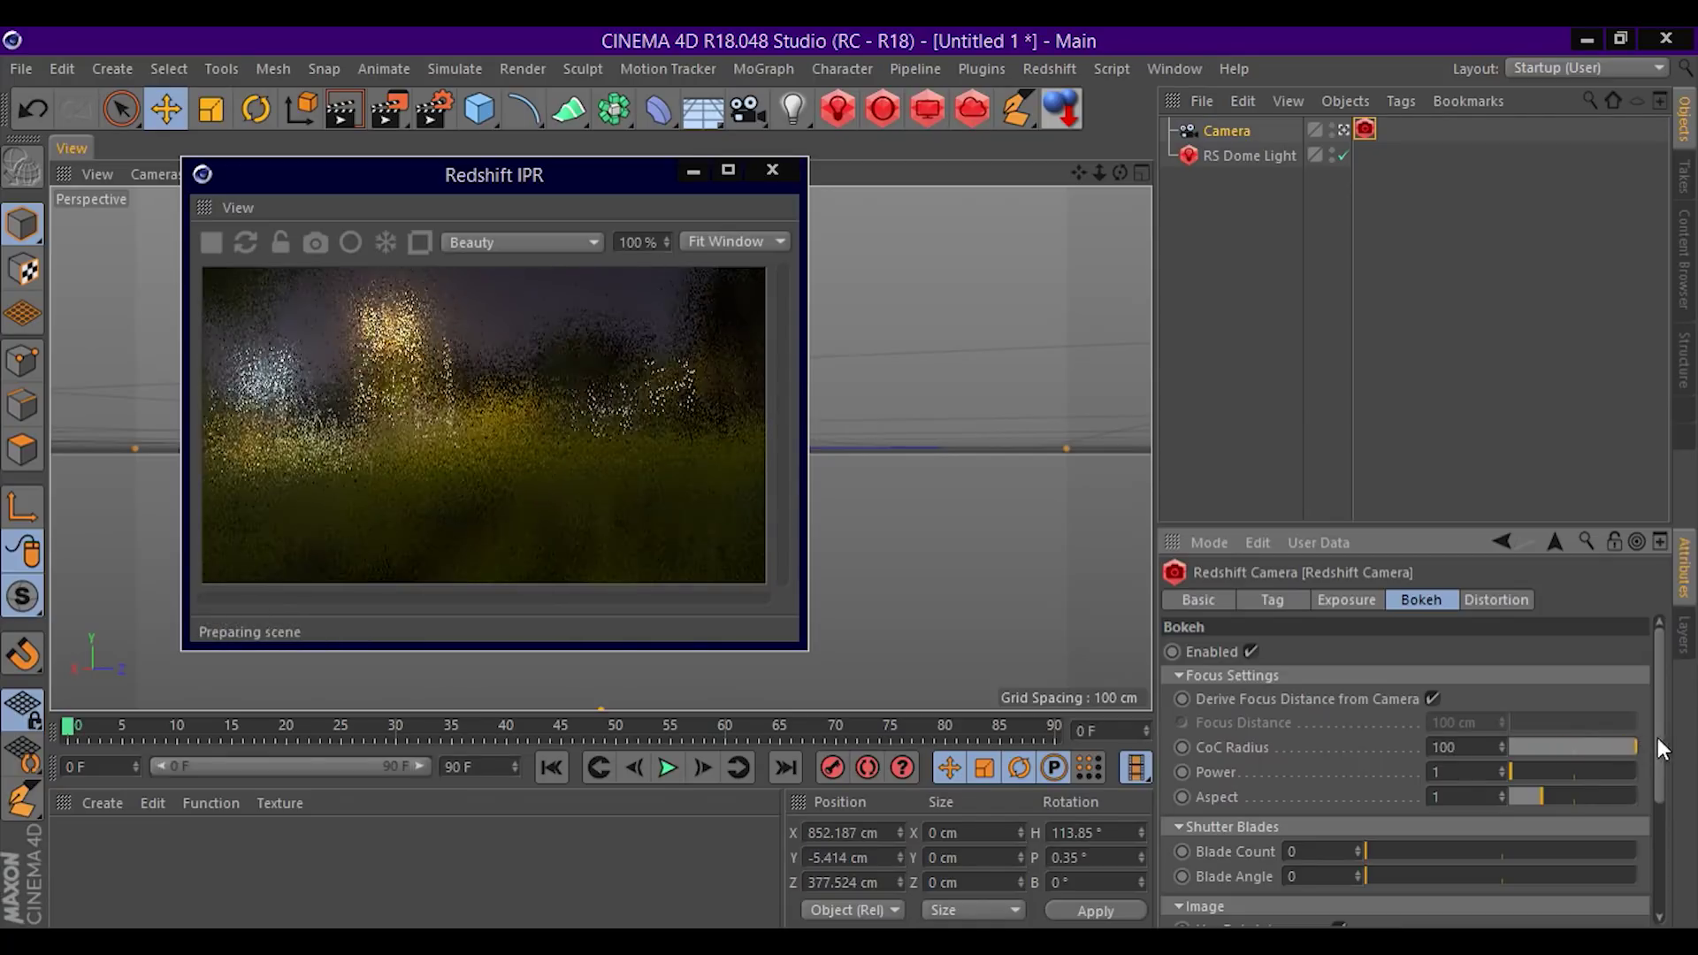
left_click(772, 169)
left_click(329, 120)
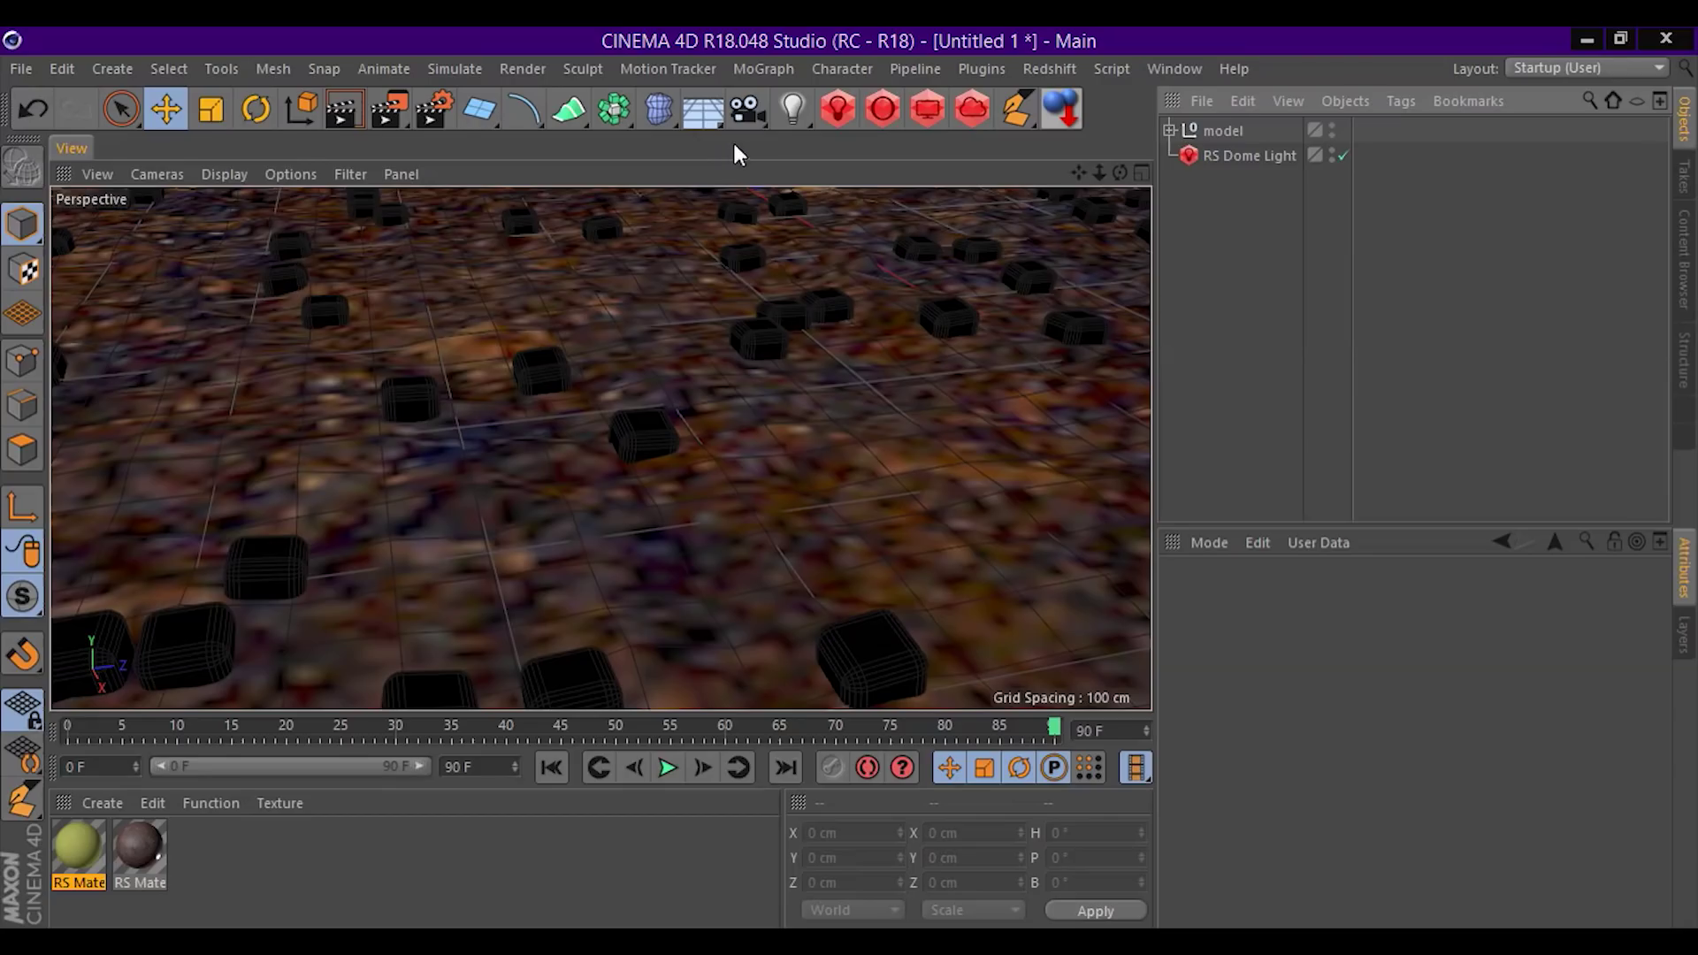
Add a camera, look through it, and give it a Redshift Camera tag.
left_click(751, 108)
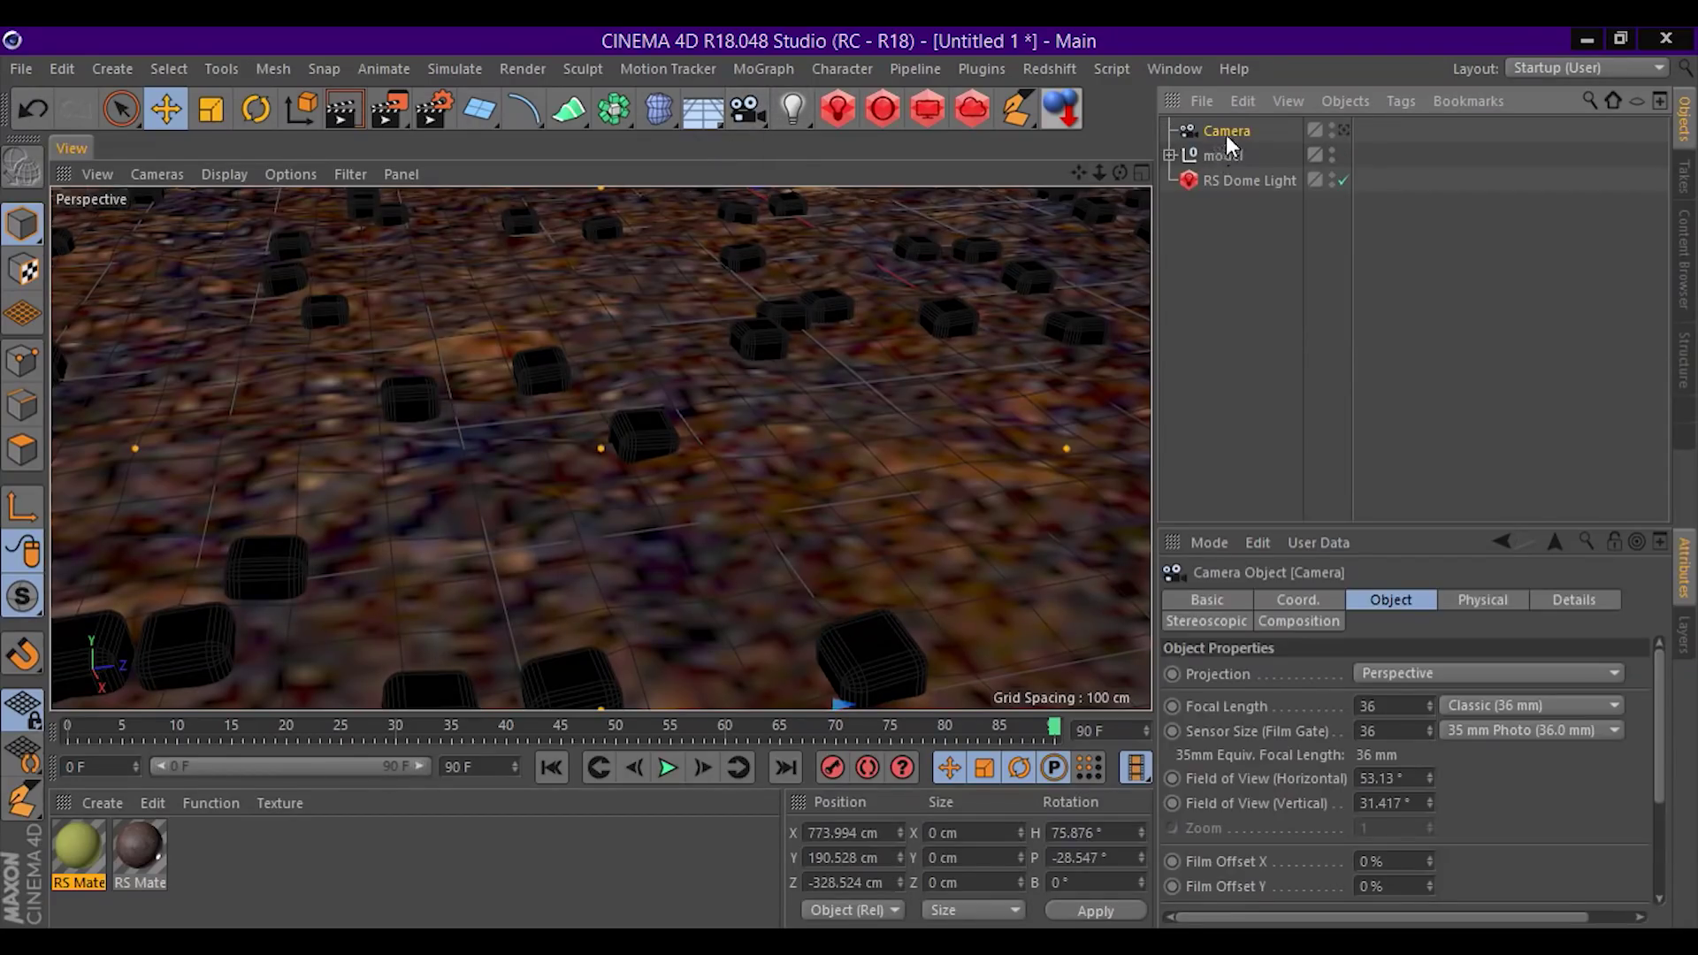
left_click(1344, 130)
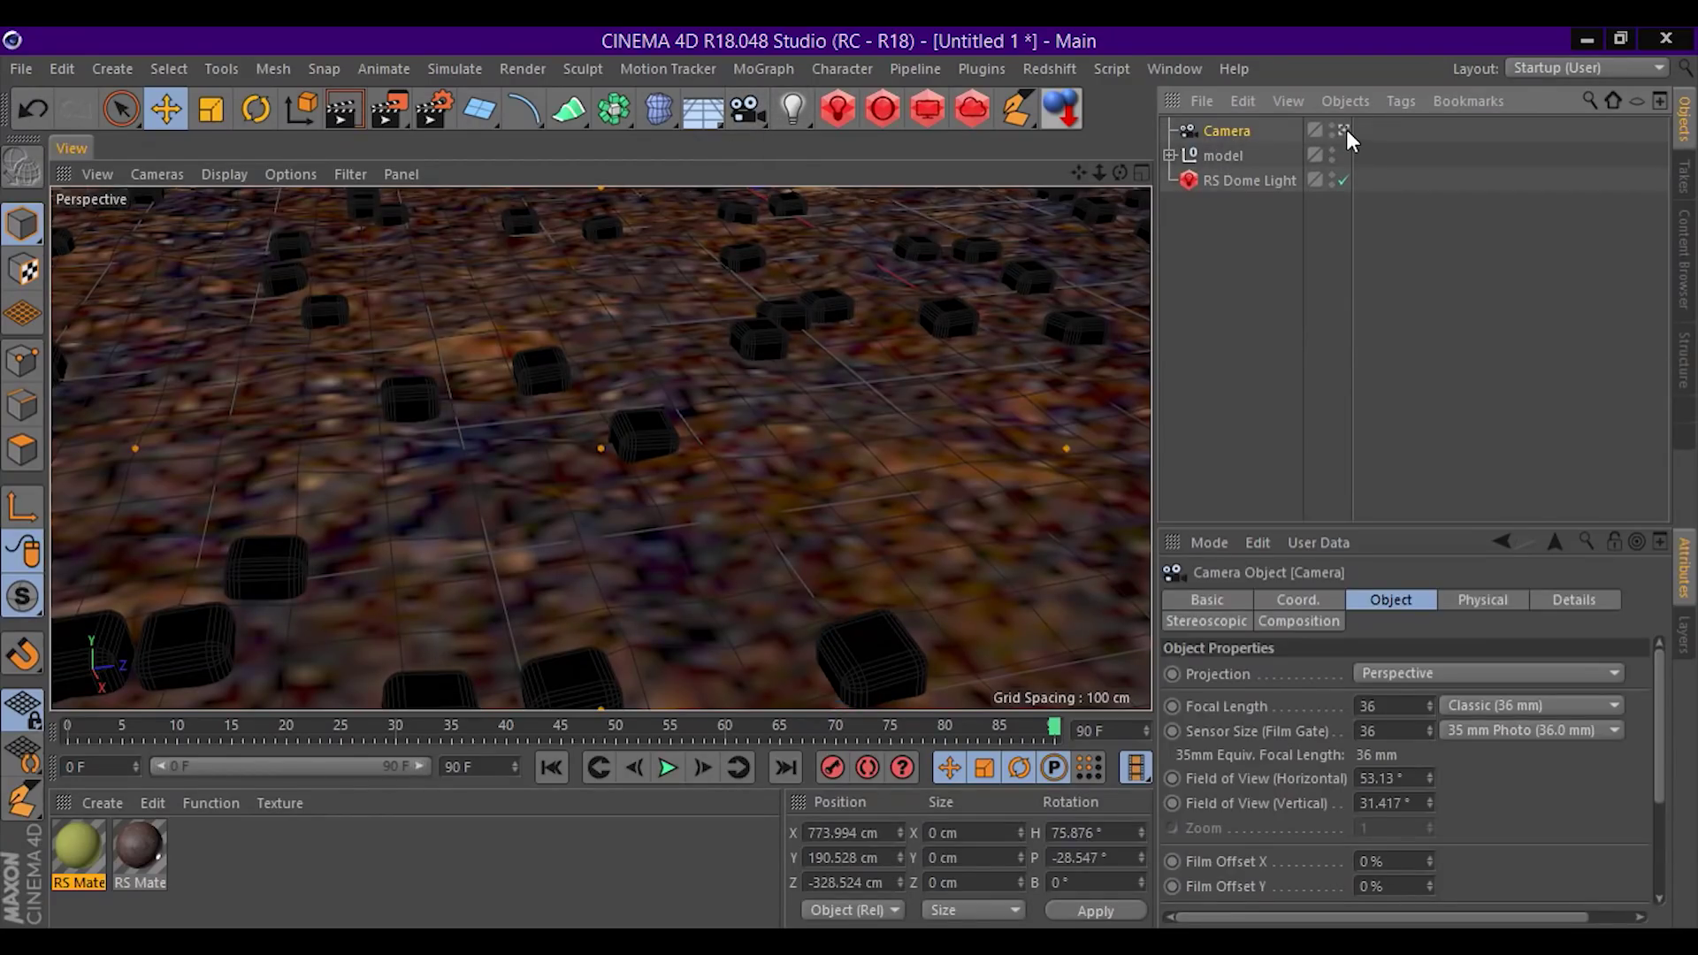
right_click(1245, 130)
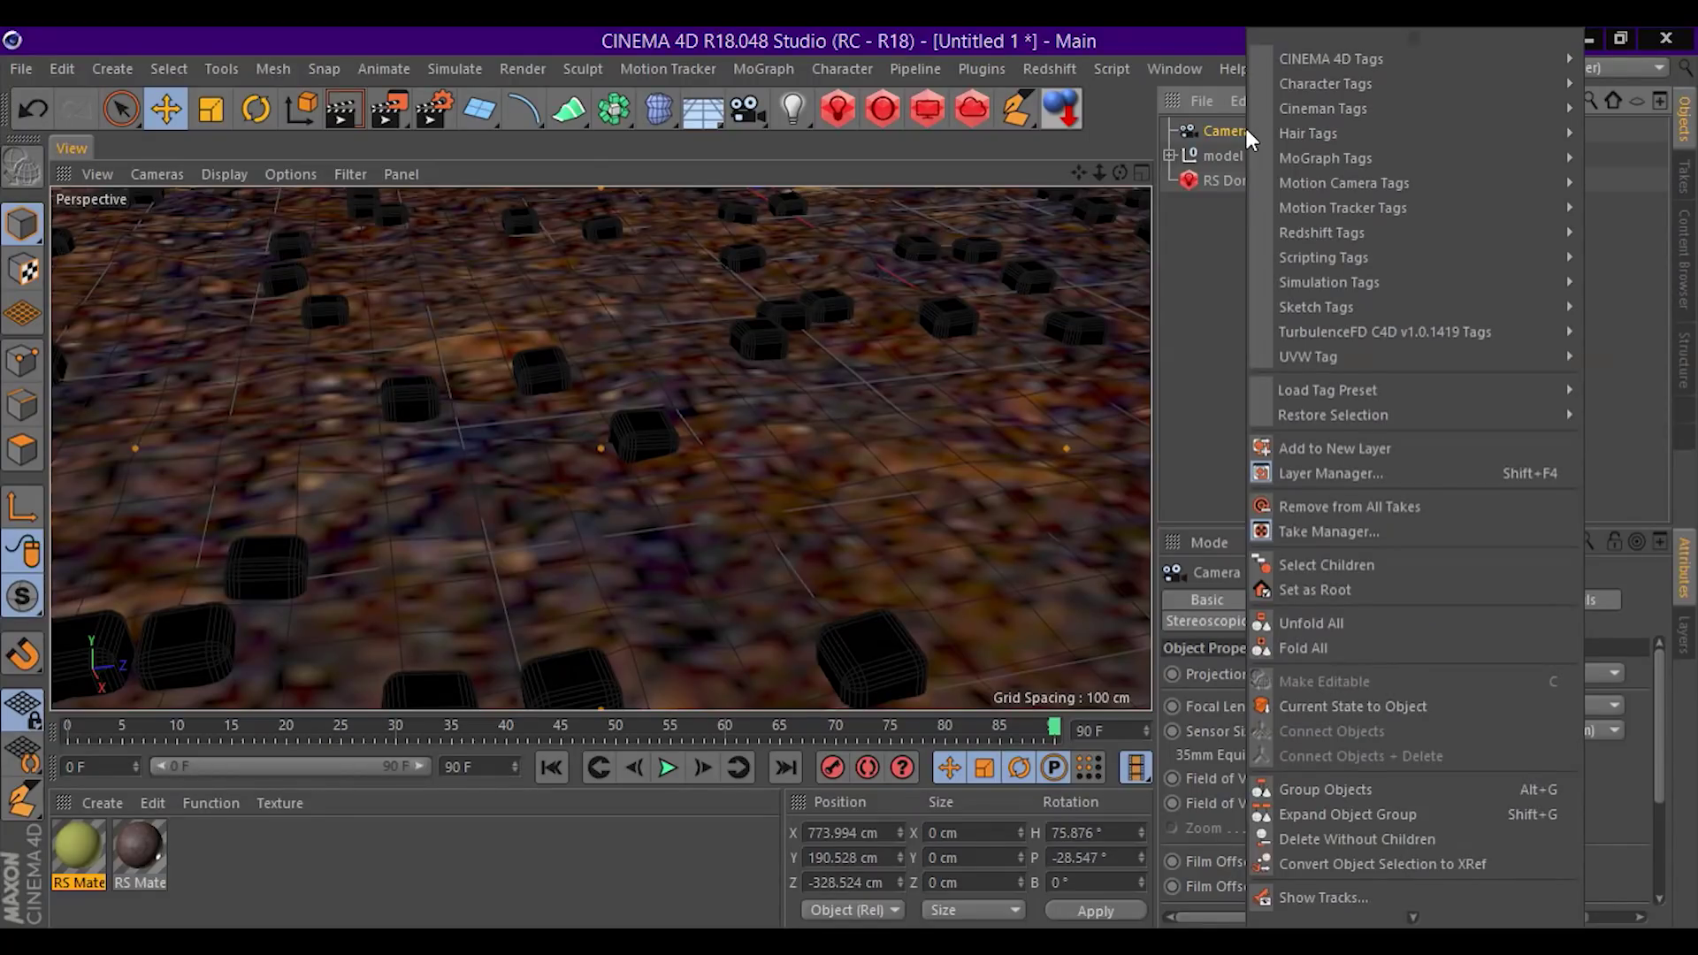
mouse_move(1321, 232)
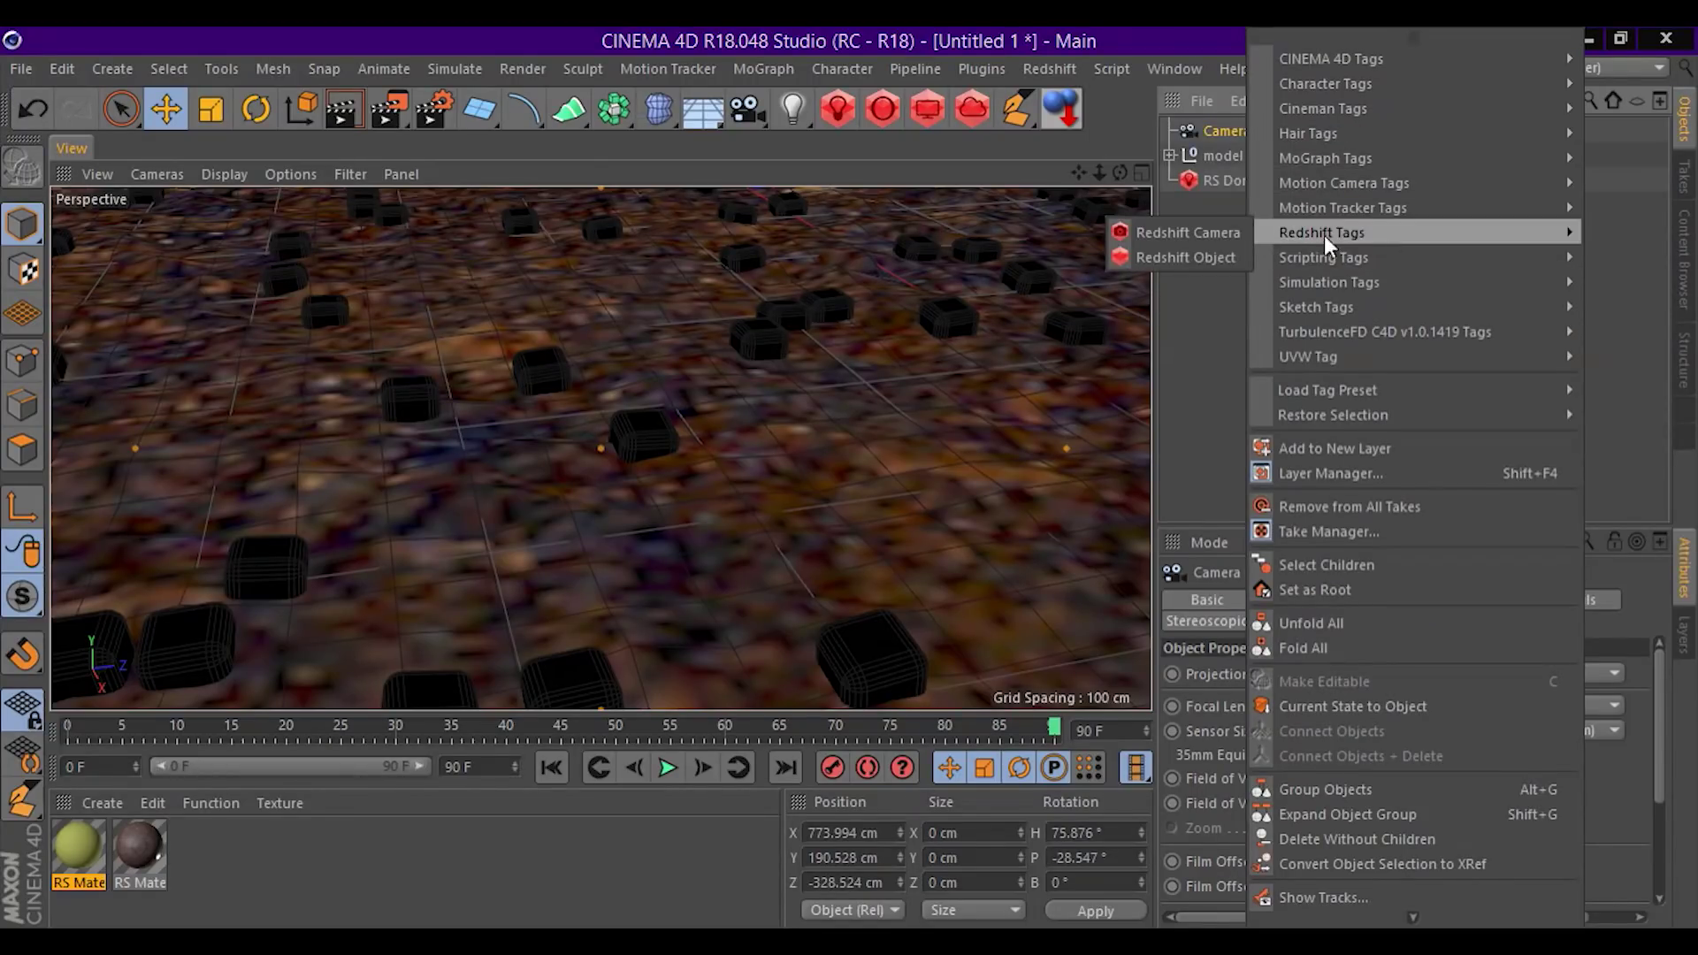
left_click(1155, 235)
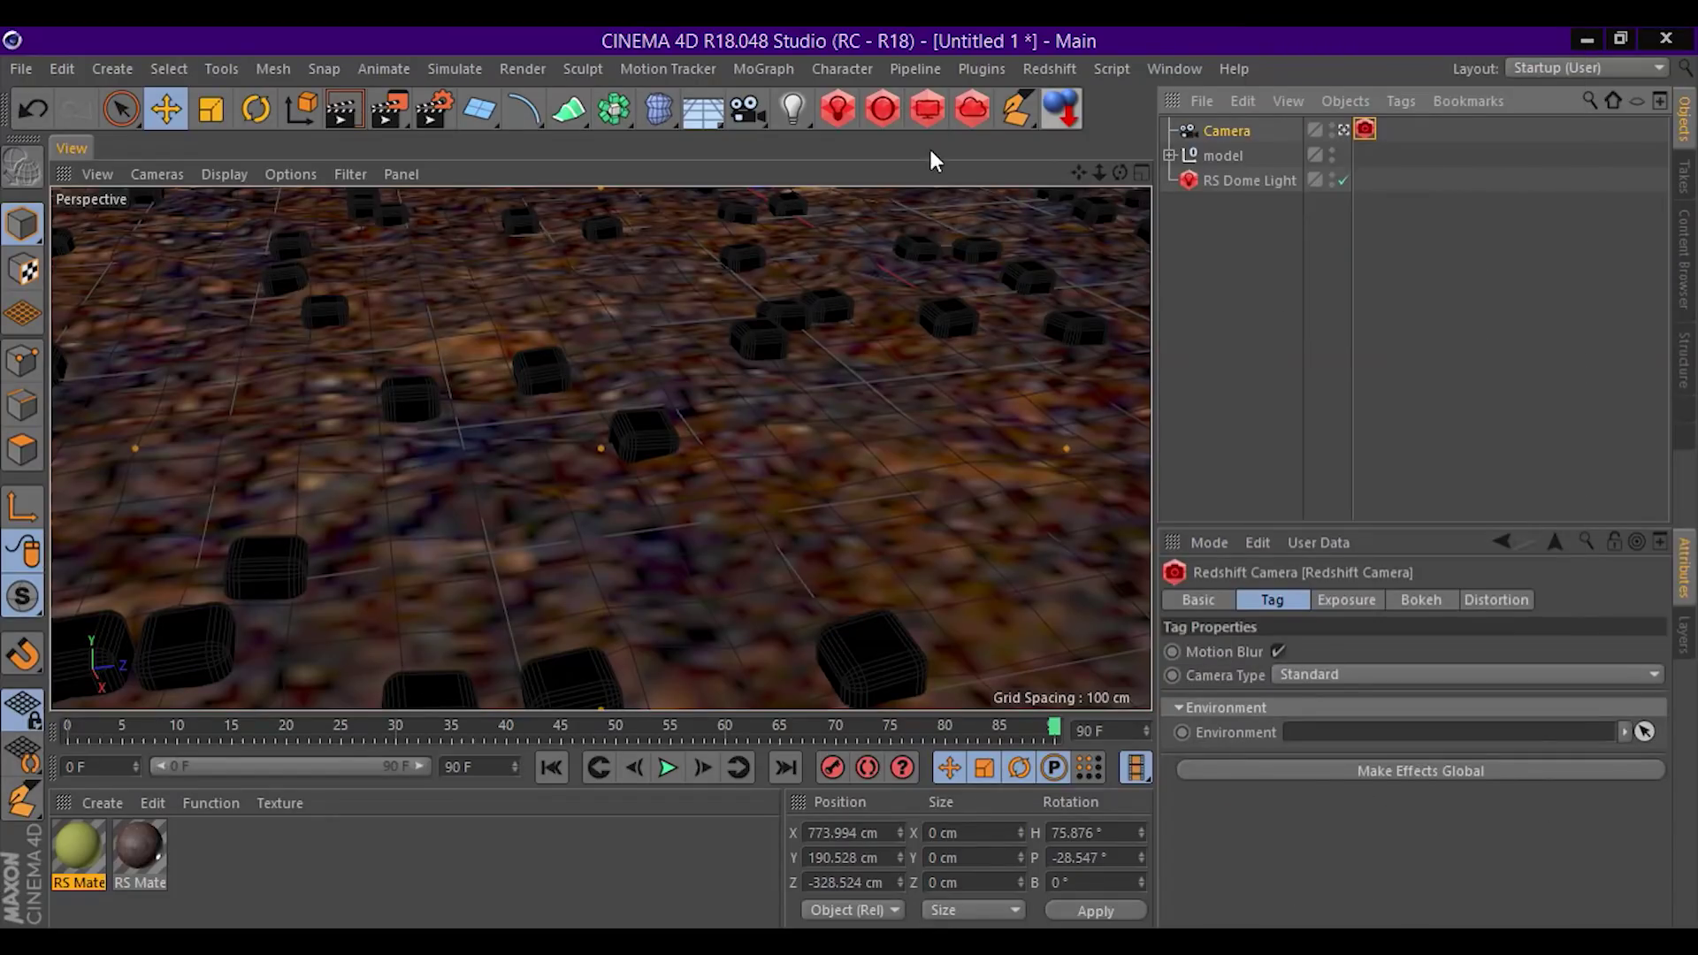
Start an interactive Redshift preview render of the coloured cubes.
left_click(924, 109)
left_click(728, 350)
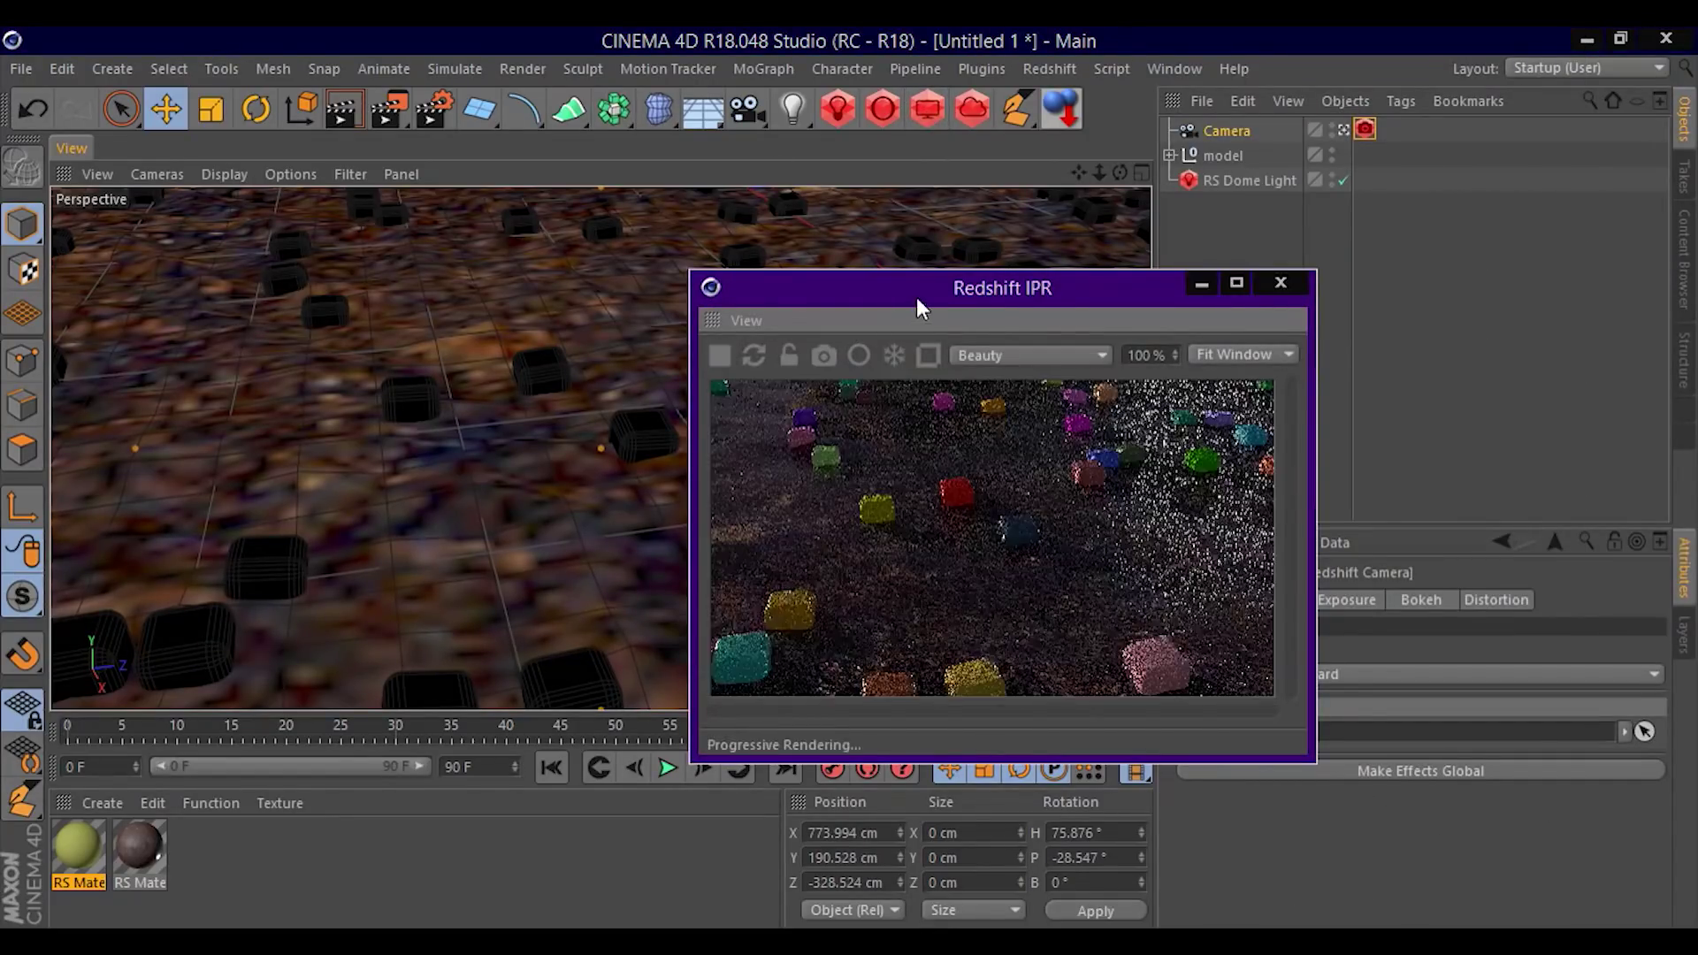
mouse_move(971, 292)
left_mouse_down()
mouse_move(902, 284)
mouse_move(784, 231)
left_mouse_up()
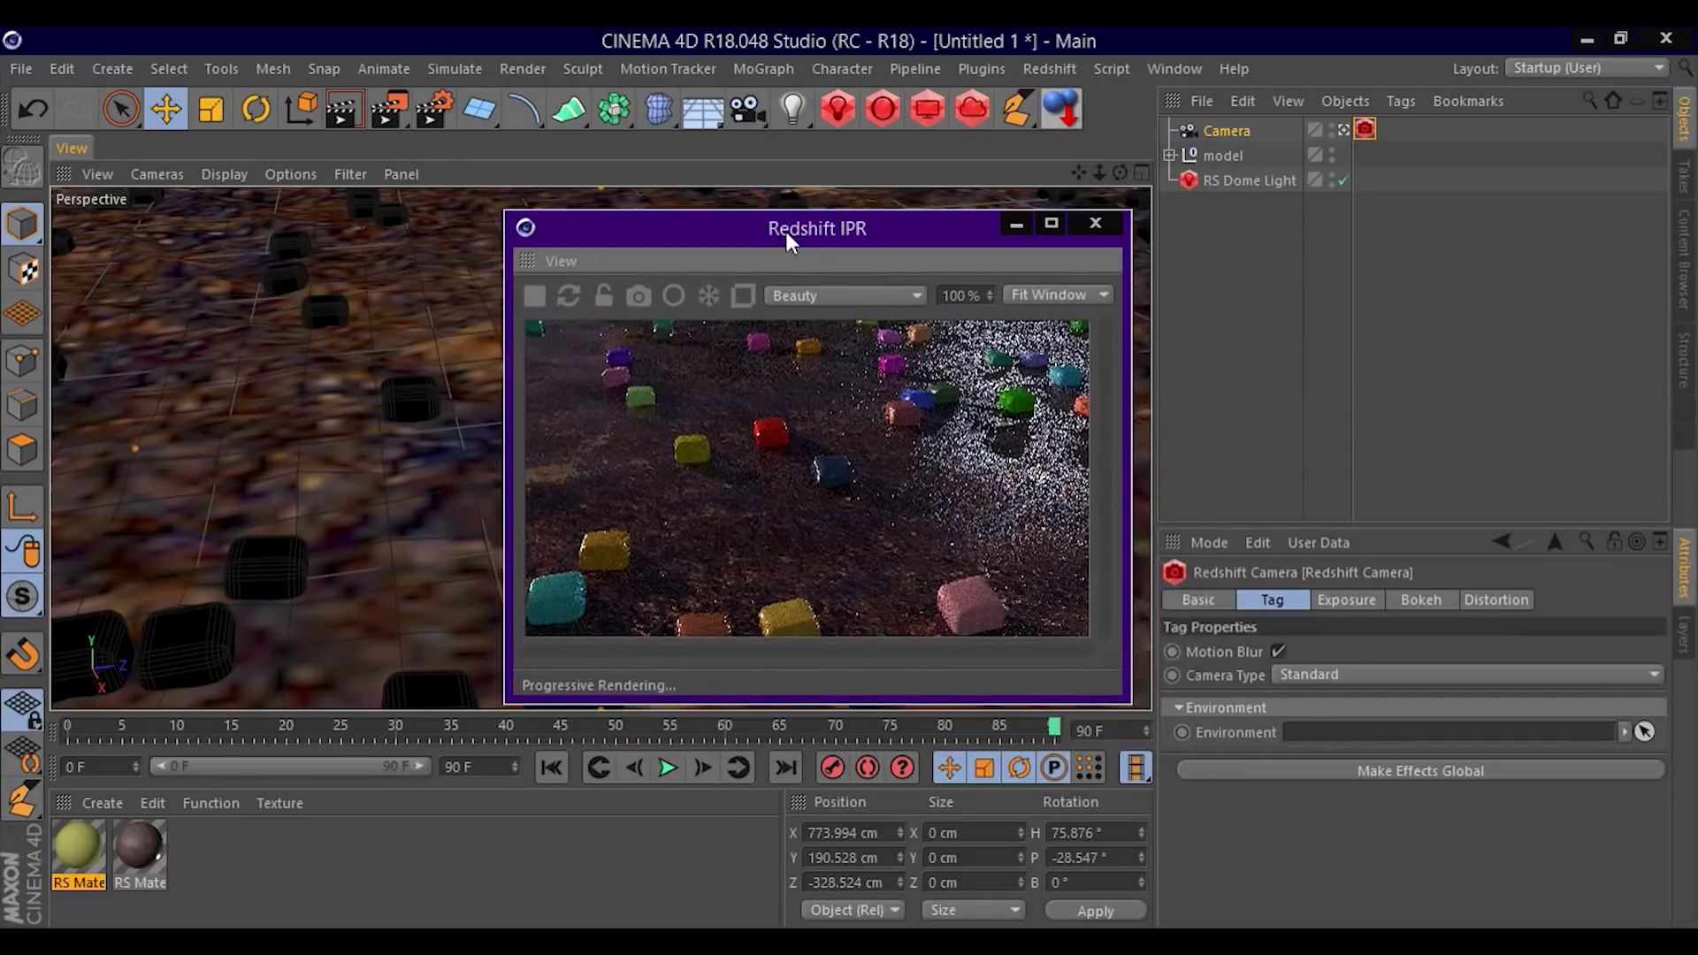
Close the preview, add a Null, and move it to the middle of the terrain.
left_click(1095, 225)
left_click(1240, 134)
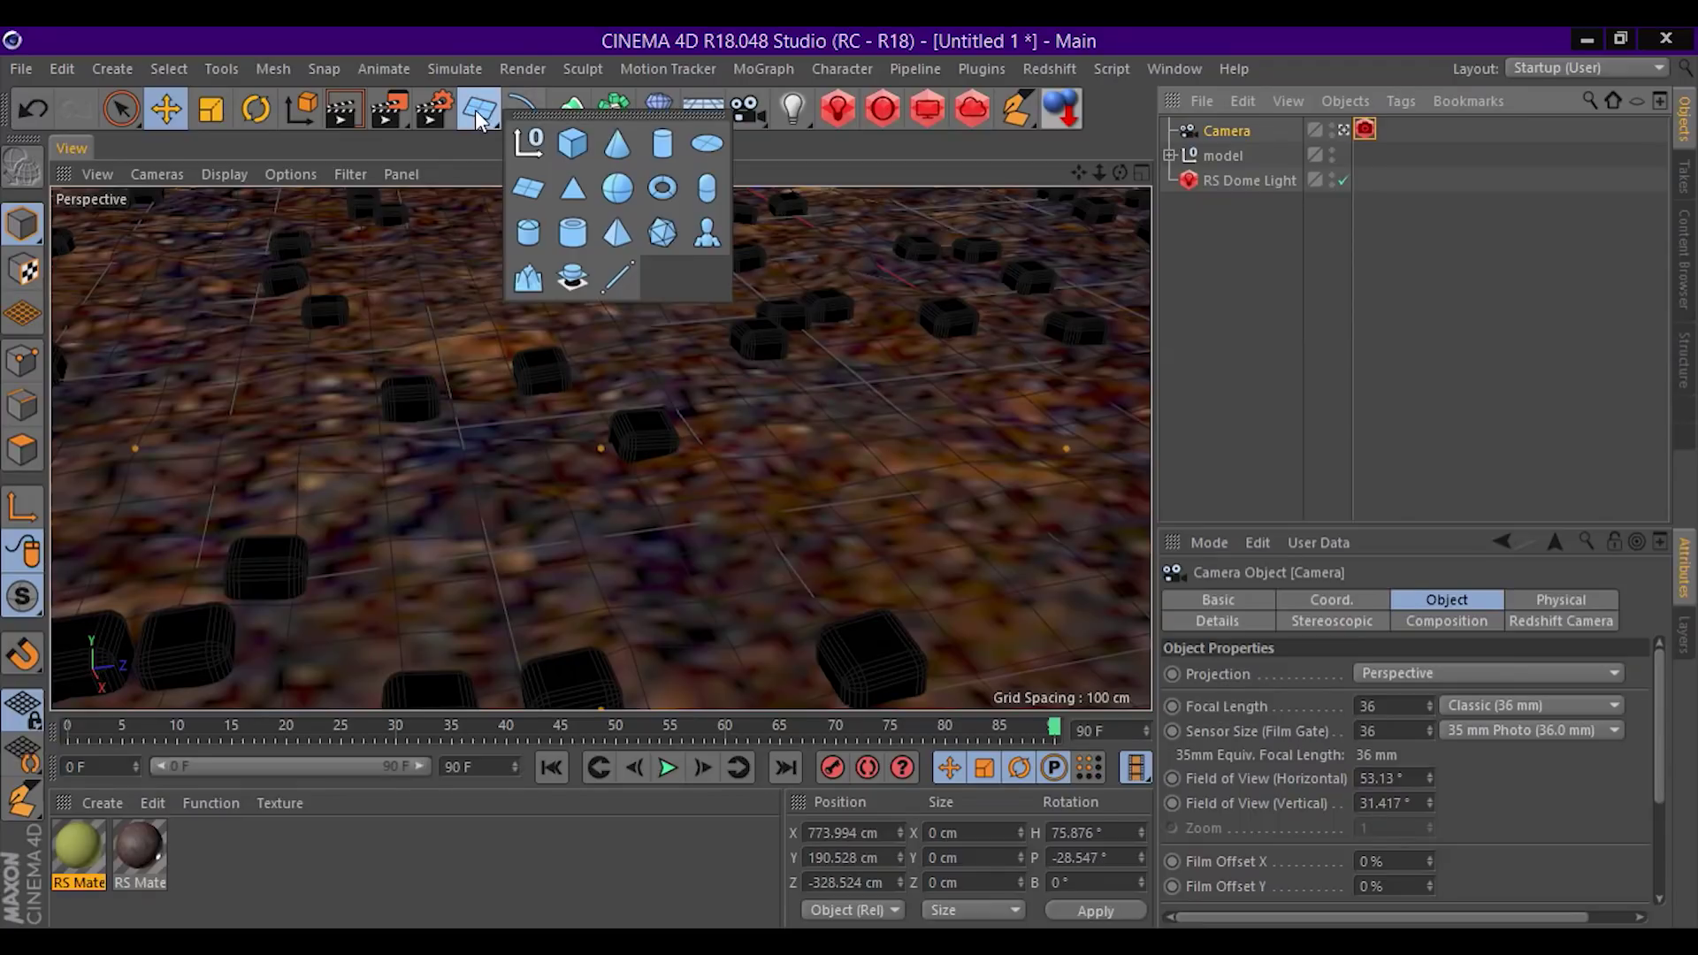
left_click_drag(479, 108, 529, 143)
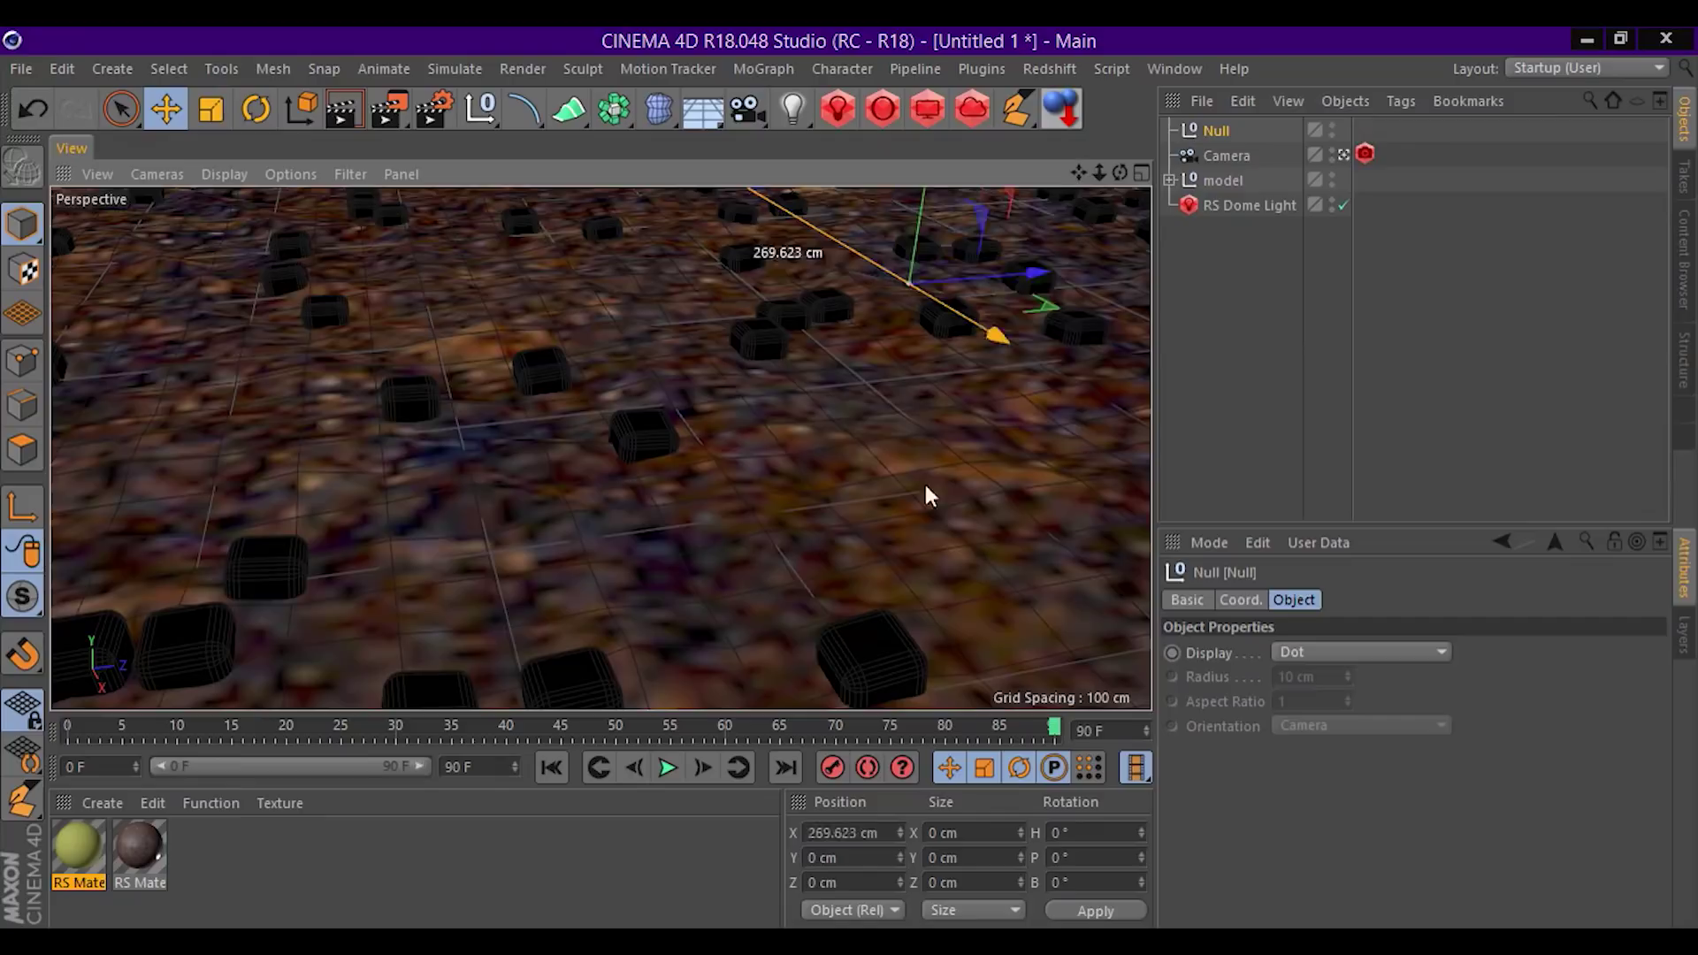
left_click_drag(809, 224, 928, 482)
left_click_drag(1065, 312, 595, 535)
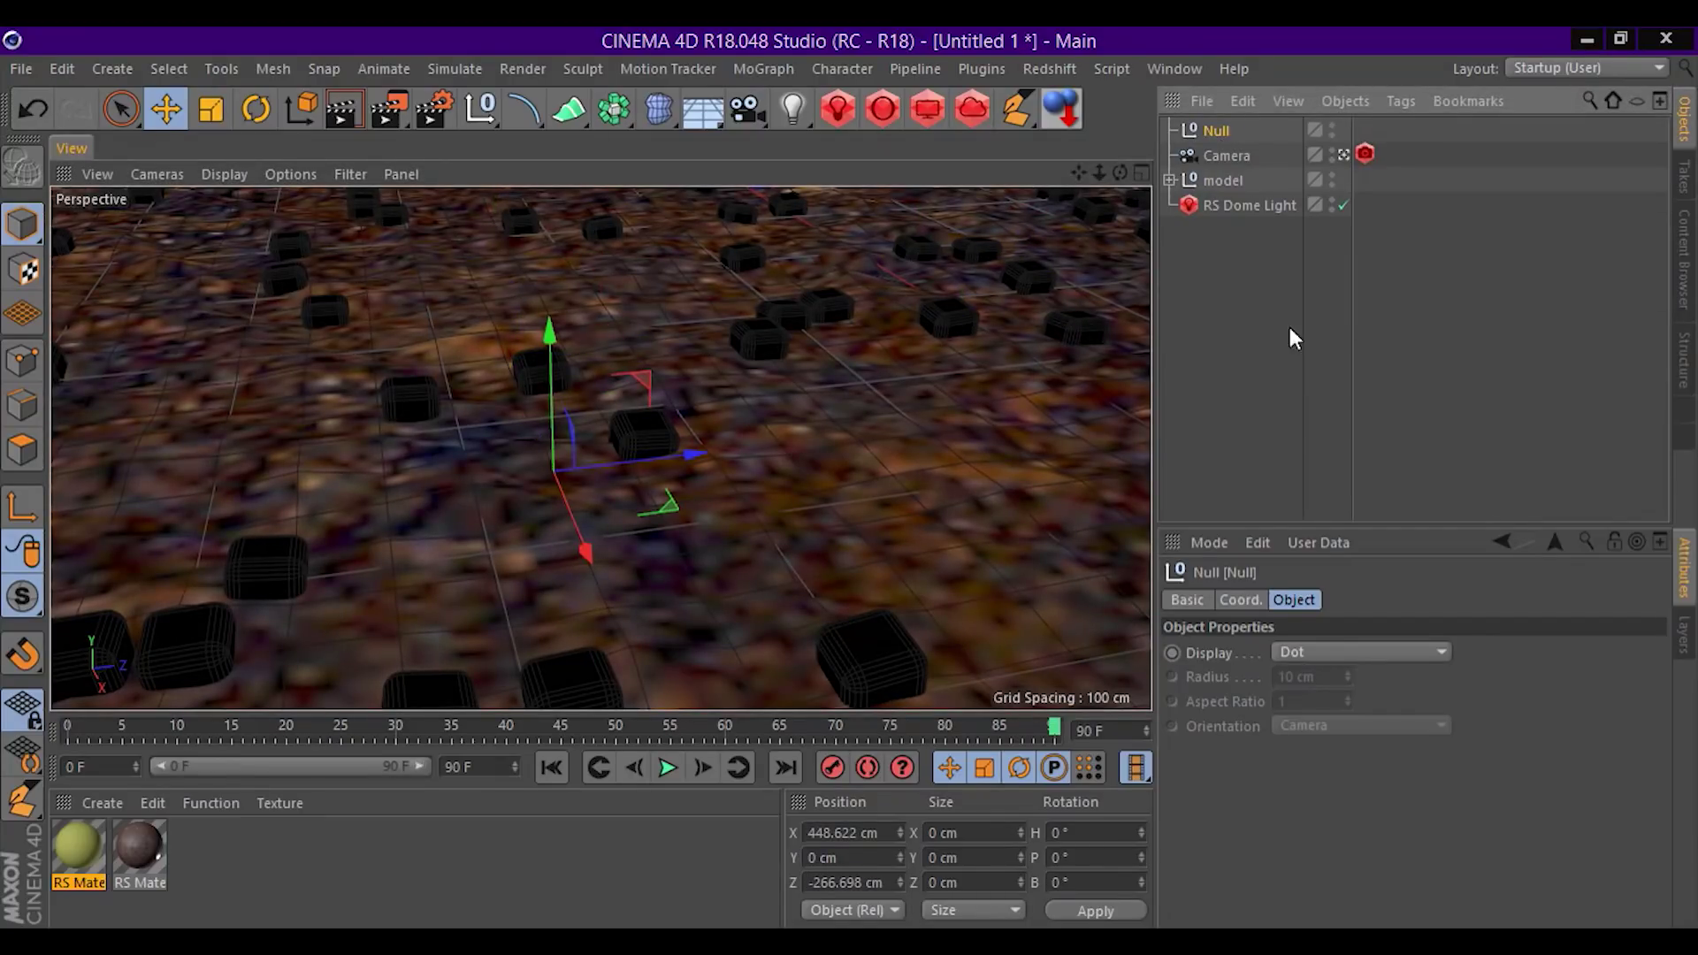
Set the Null's Display to Rectangle, Orientation to ZY, and Radius to 65 cm.
left_click(1386, 650)
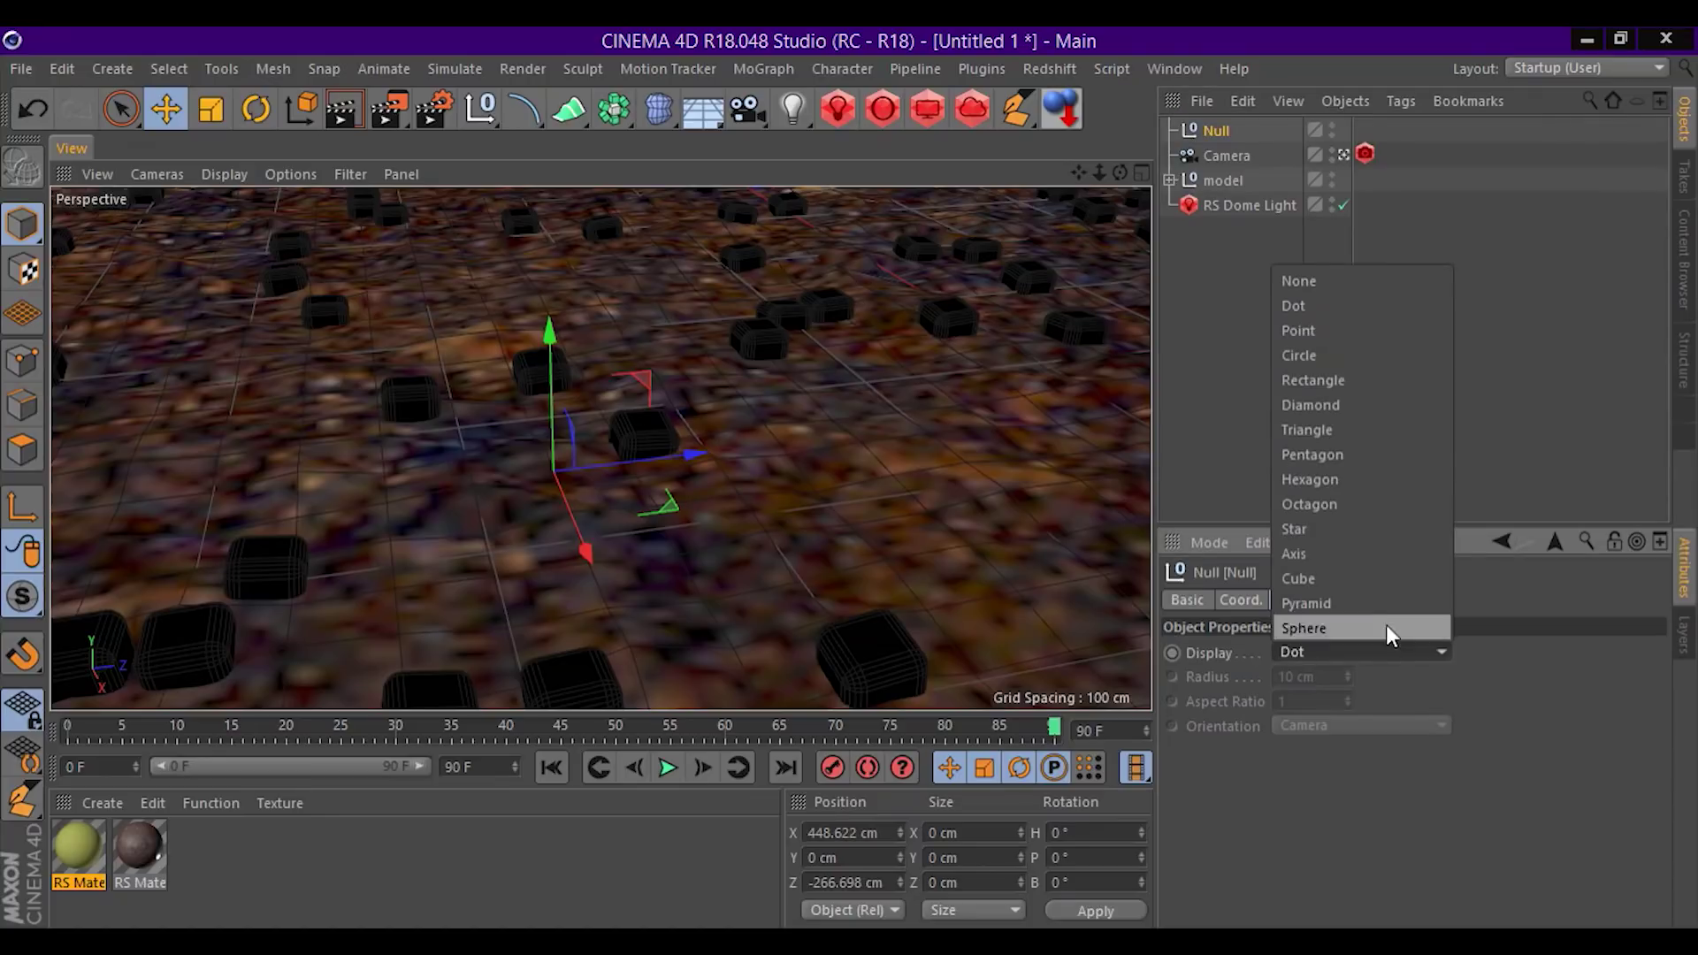
left_click(1351, 378)
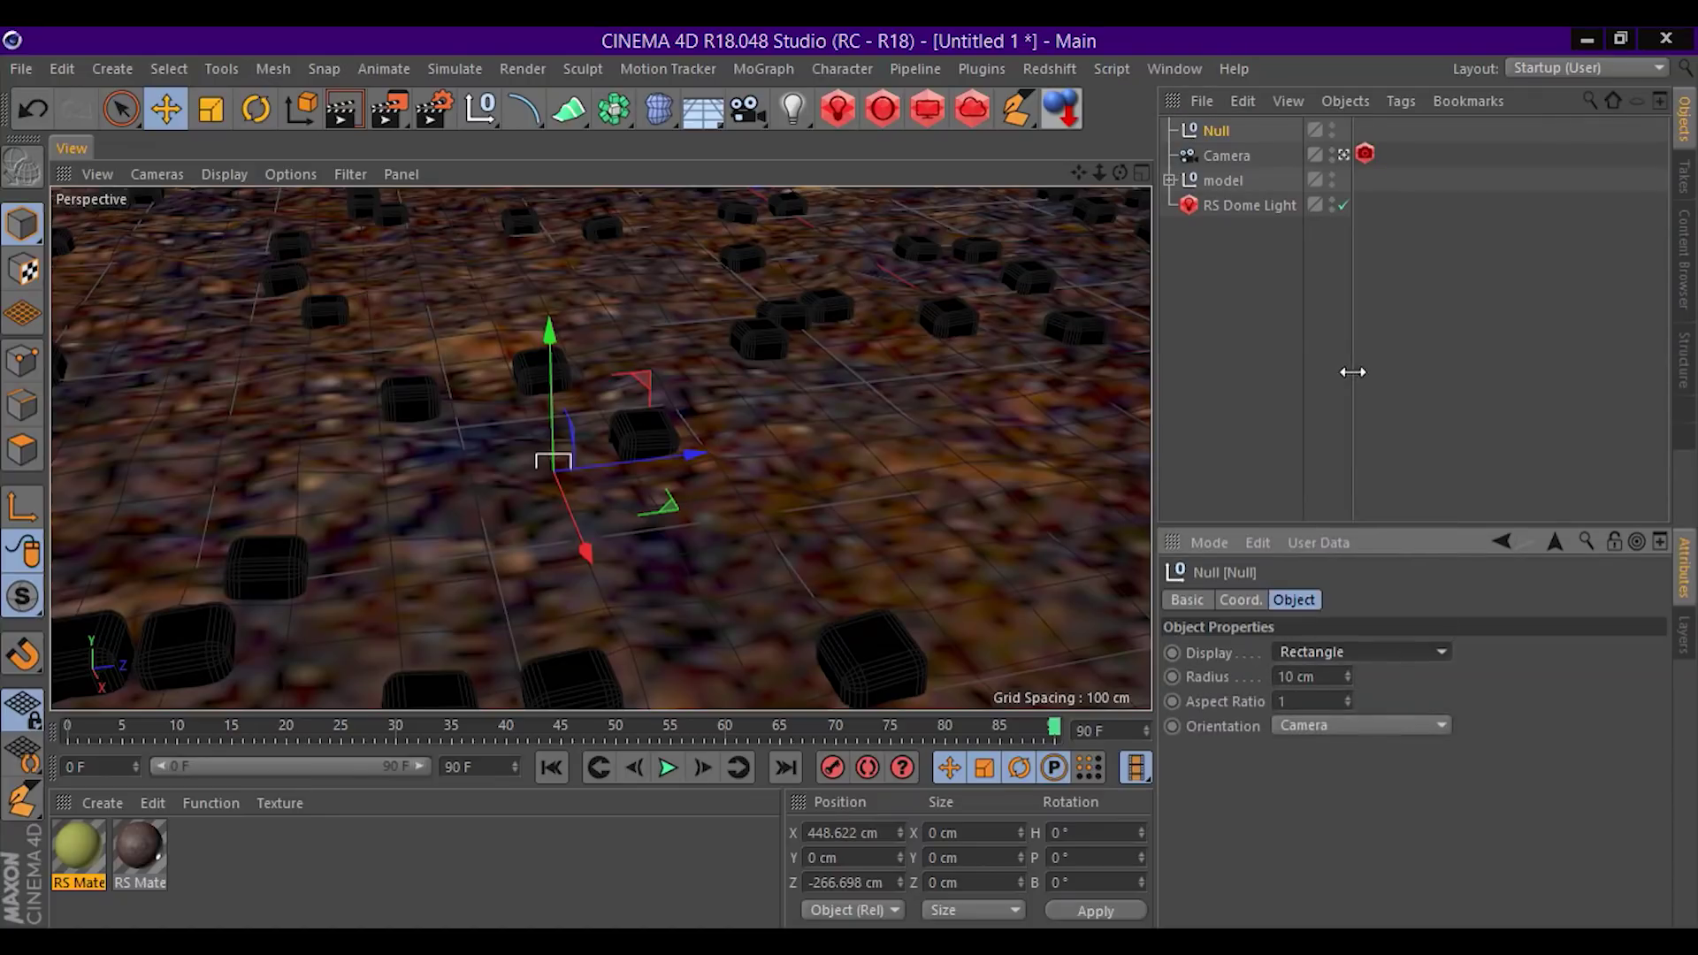
left_click(1412, 727)
left_click(1394, 824)
left_click(1401, 727)
left_click(1404, 799)
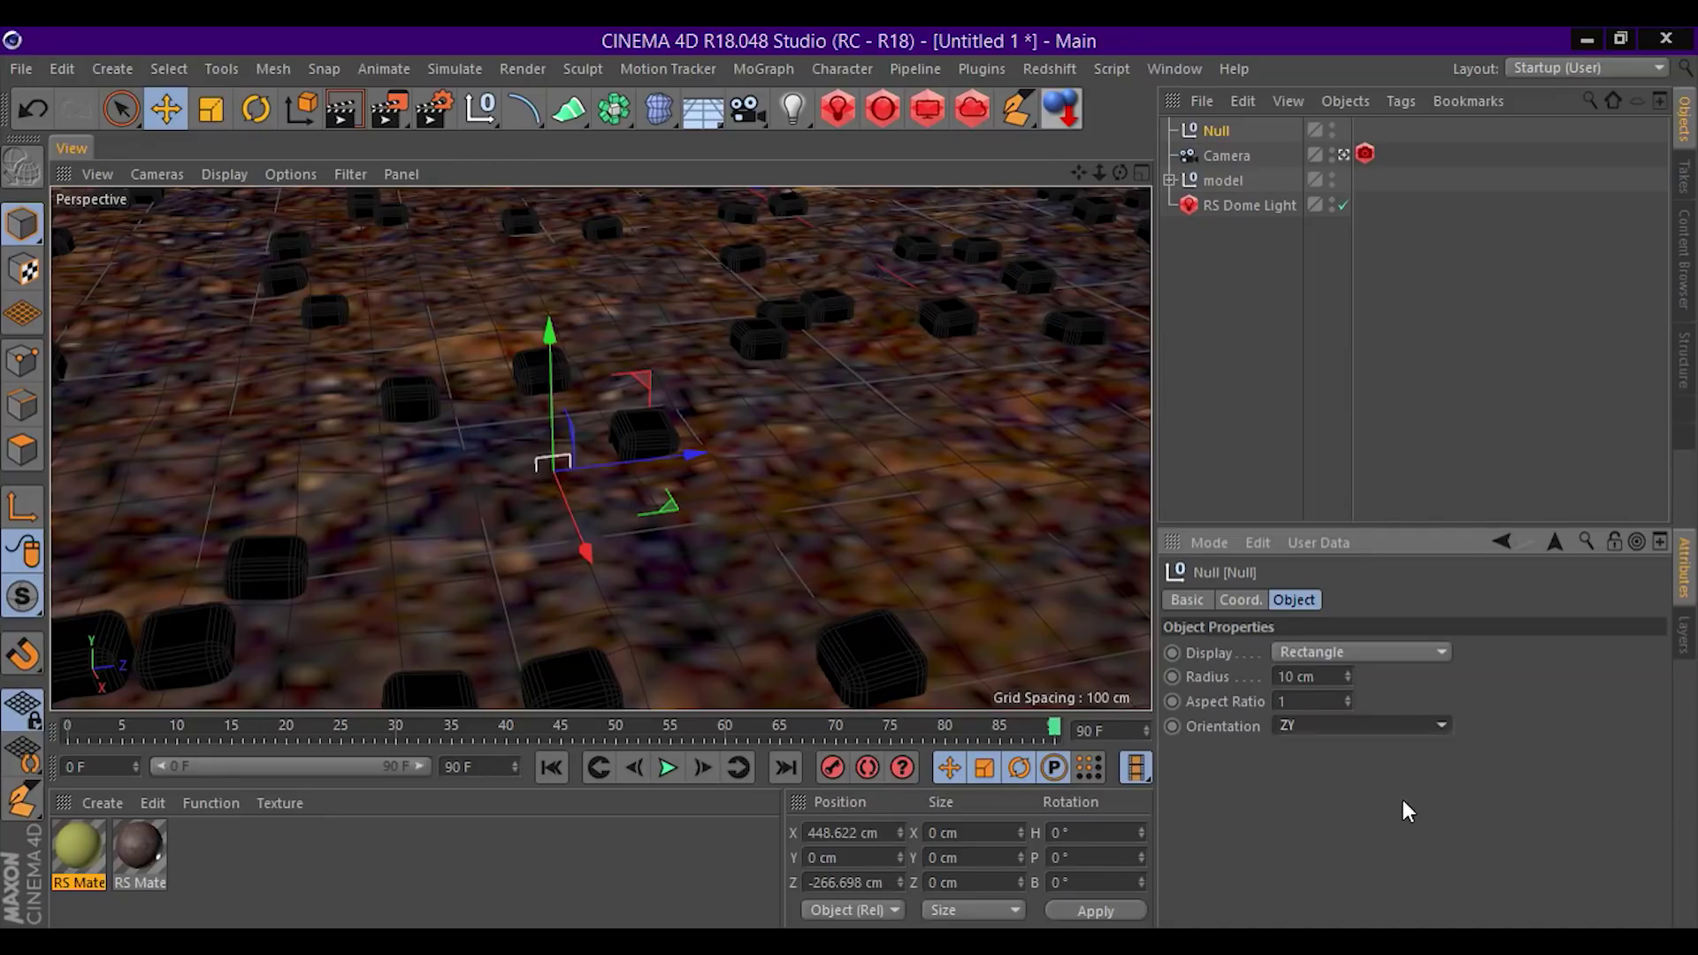
left_click(1346, 673)
left_click_drag(1347, 677, 1308, 666)
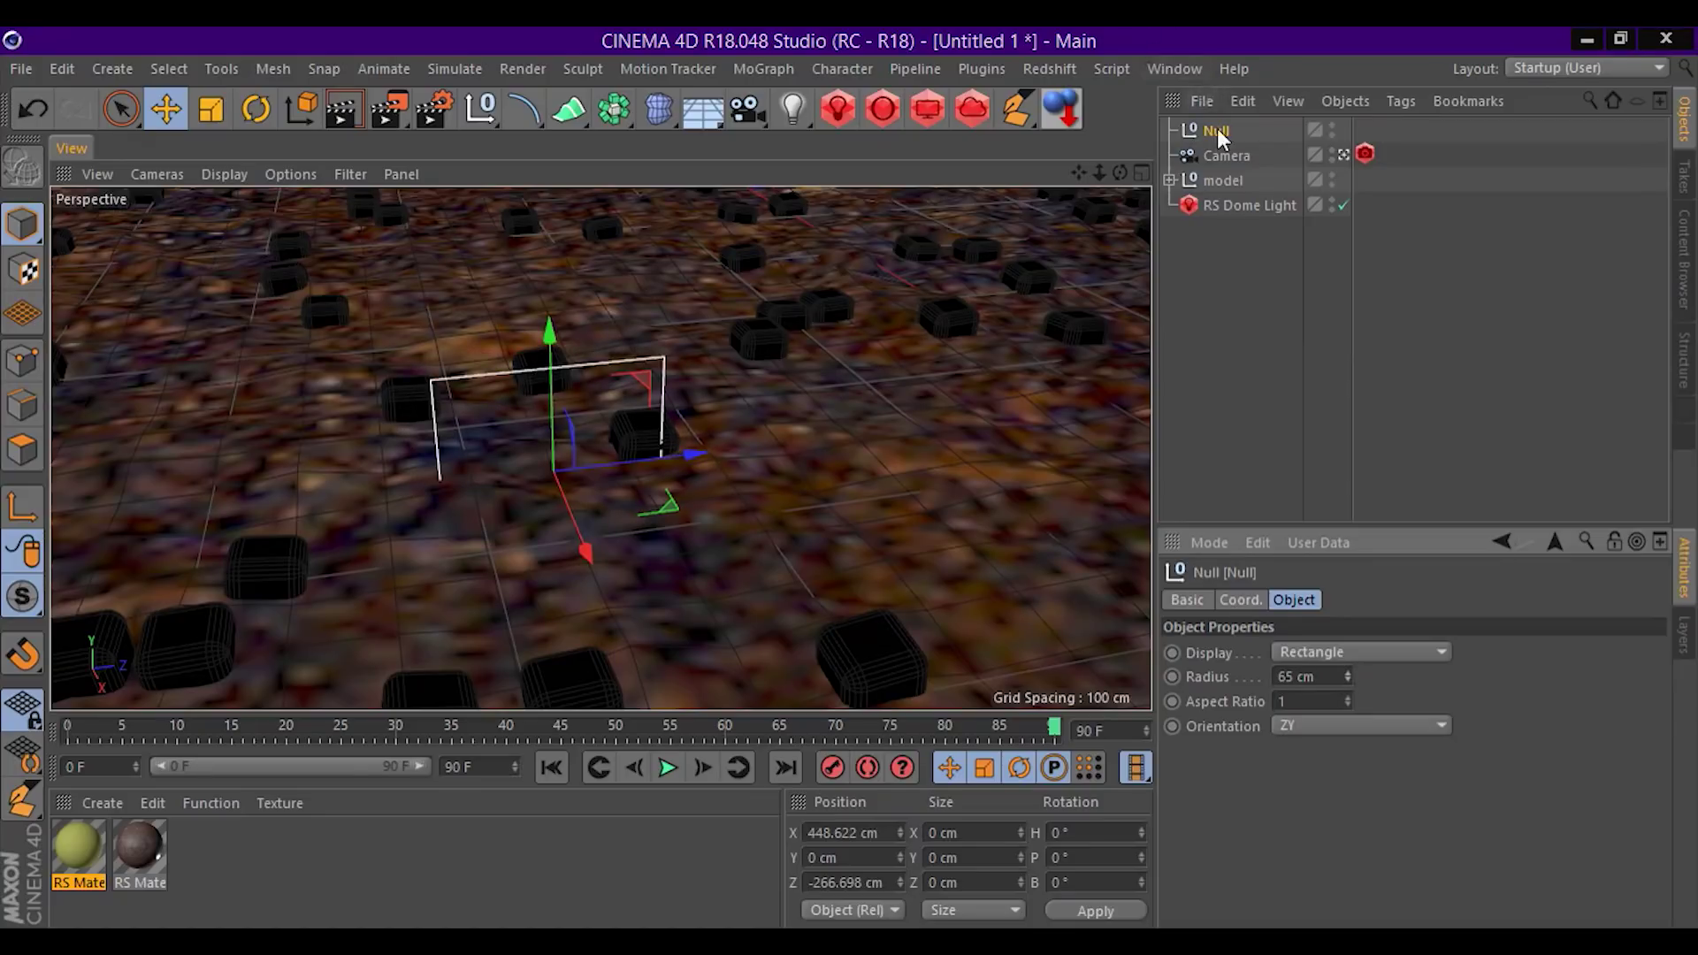
Set the Null as the camera's Focus Object.
left_click(1231, 156)
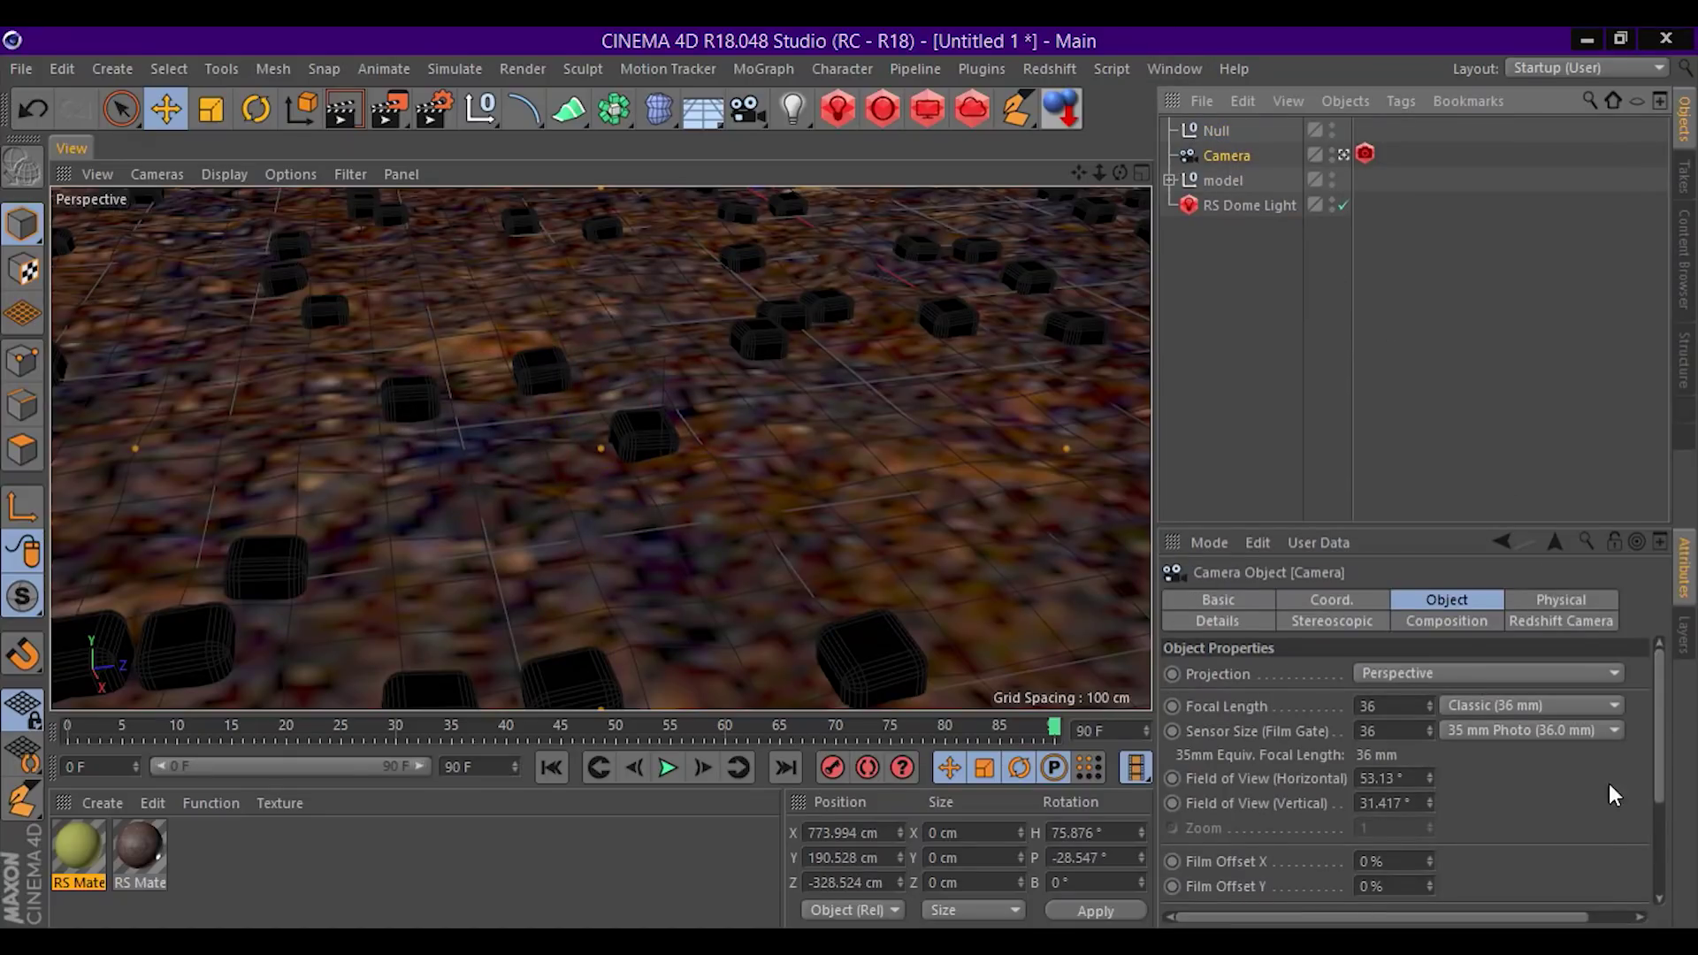
scroll(1611, 815, "down", 3)
left_click_drag(1469, 920, 1567, 922)
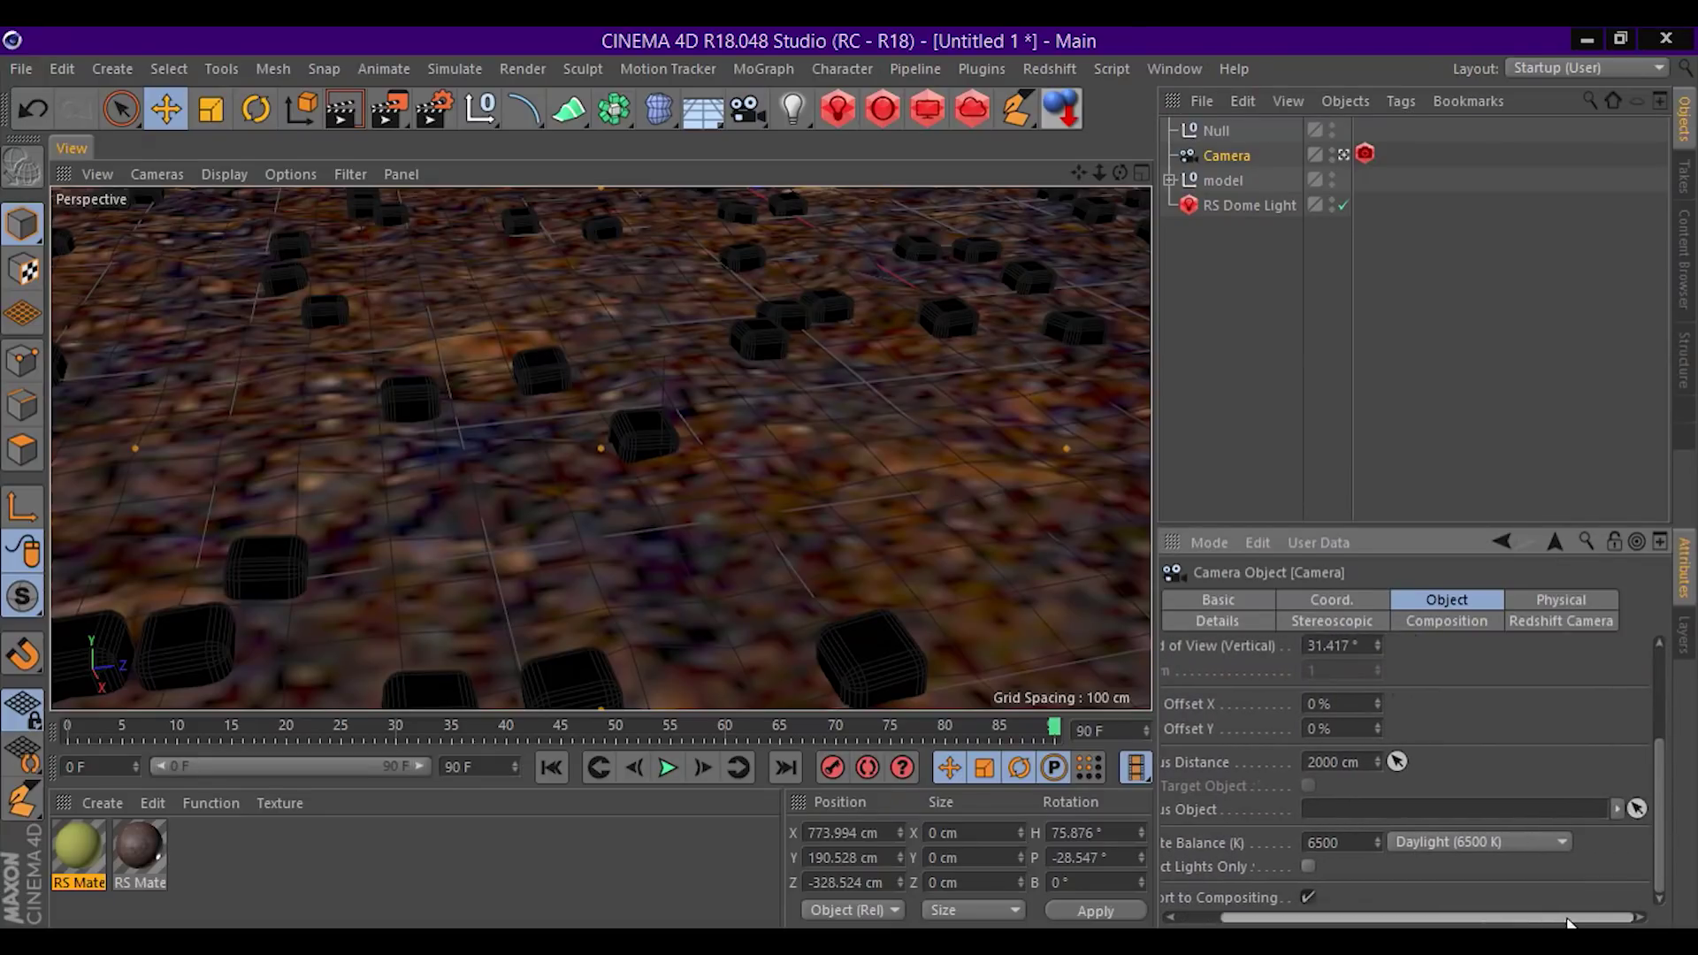
left_click(1206, 133)
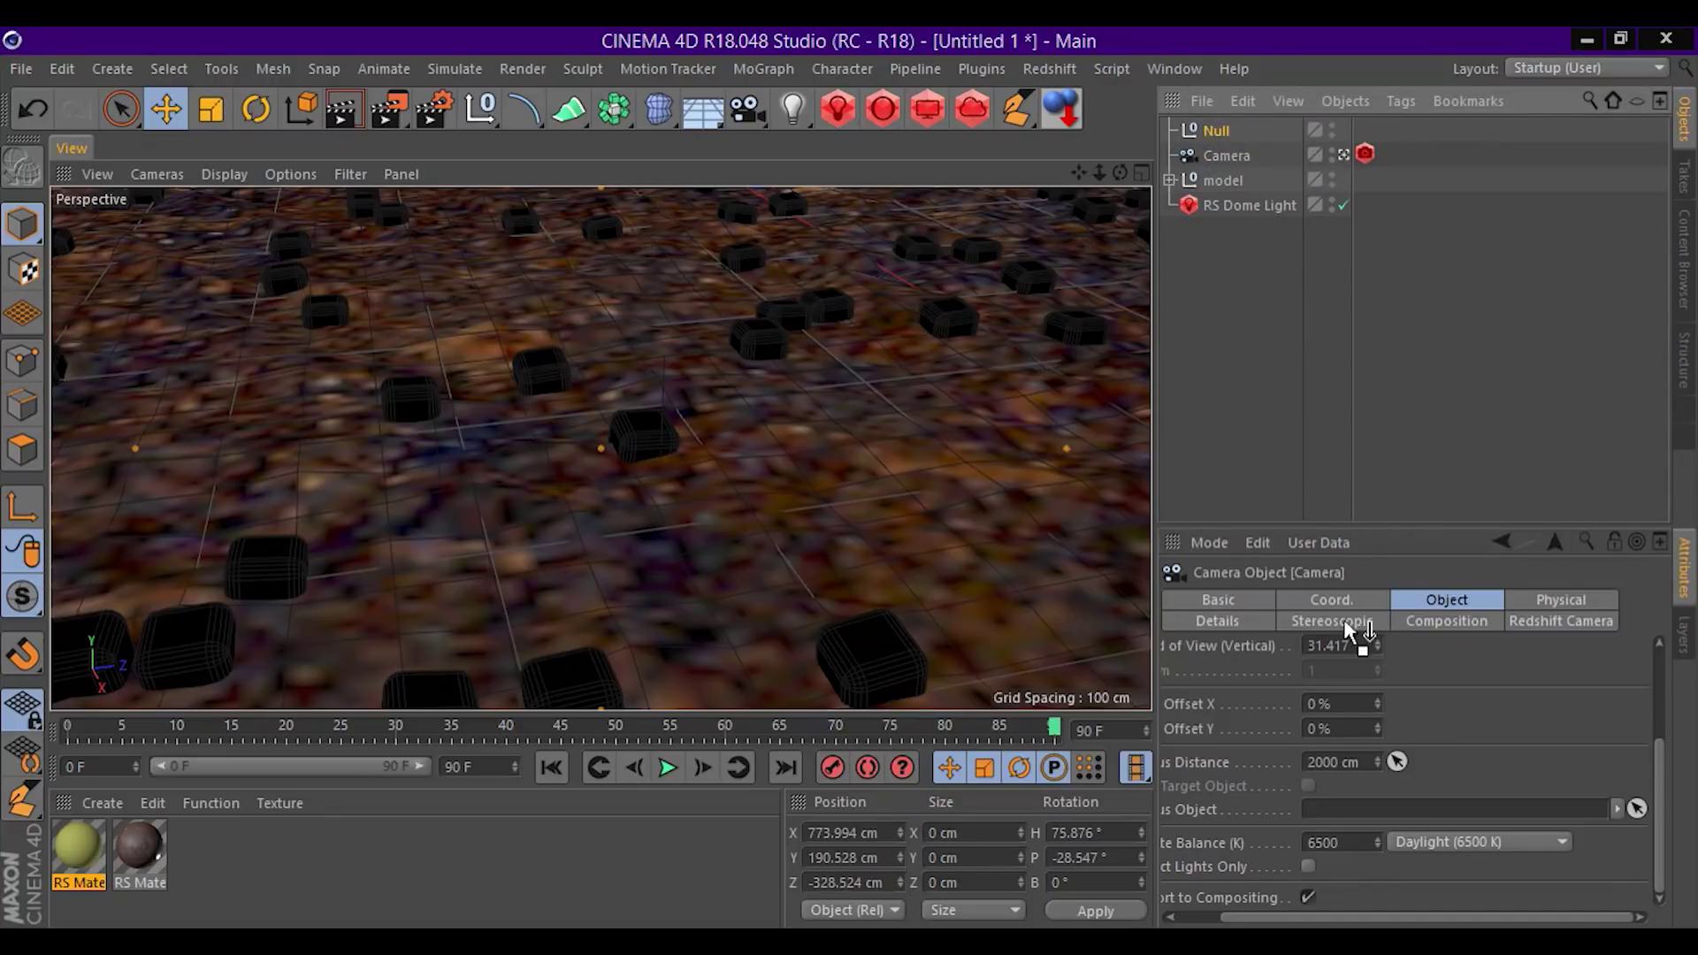
left_click_drag(1346, 630, 1362, 812)
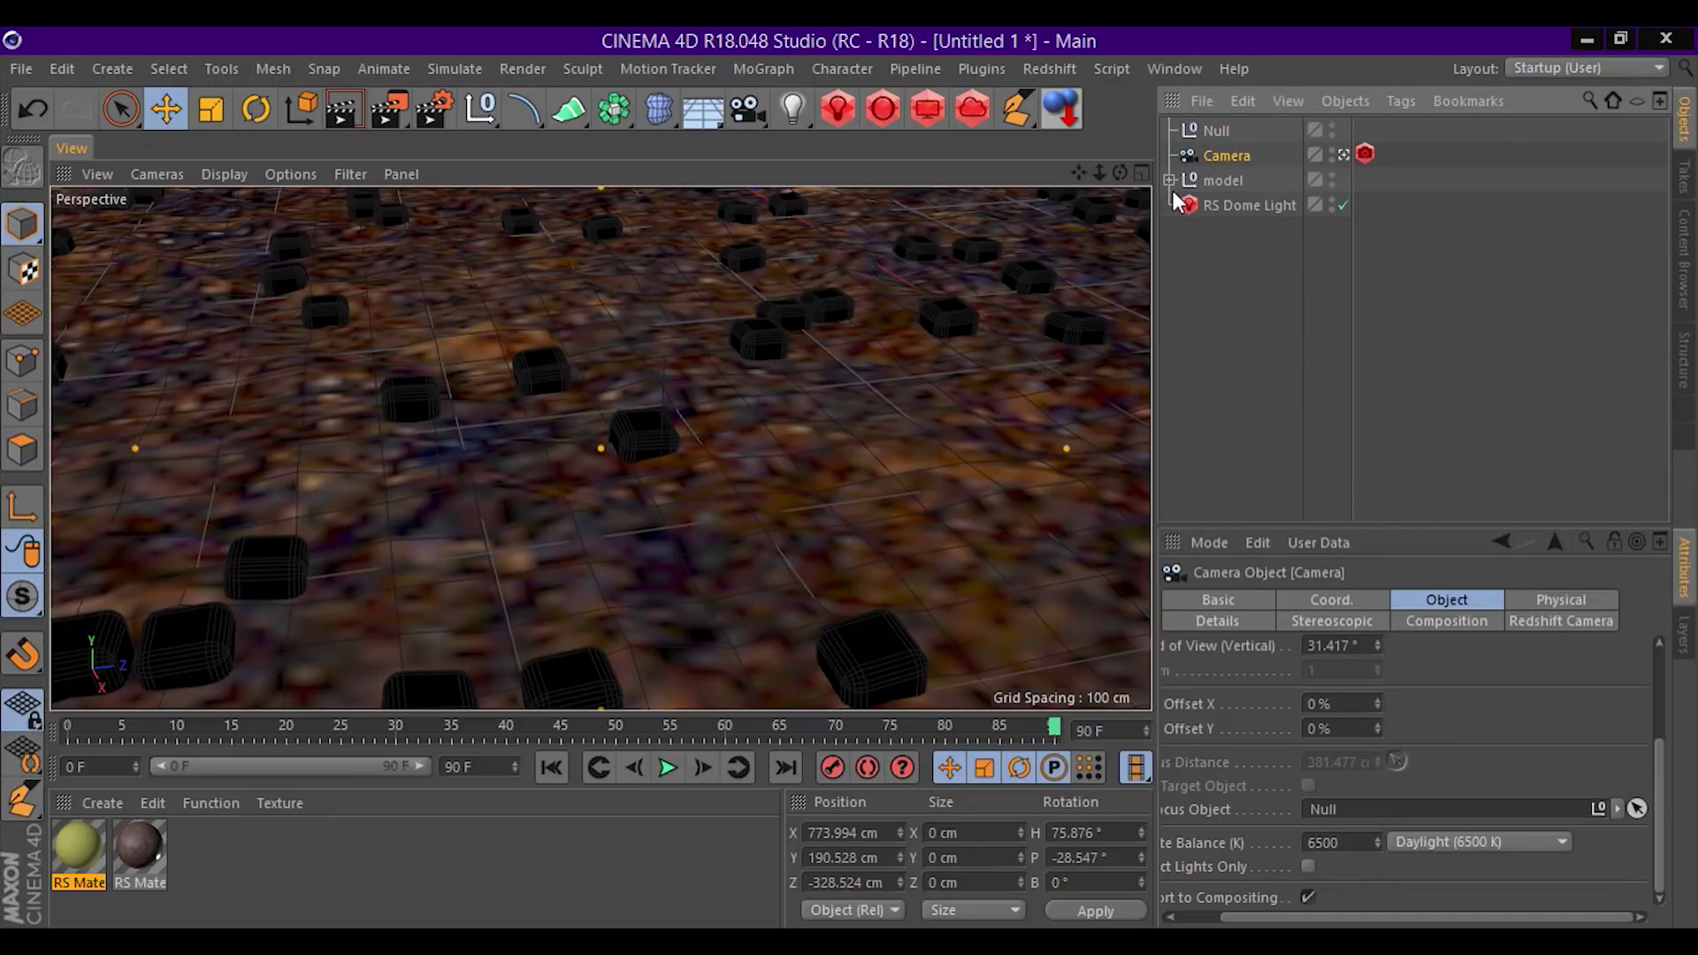
left_click(1224, 131)
Start the IPR render and enable bokeh in the camera's Redshift tag.
left_click(1366, 156)
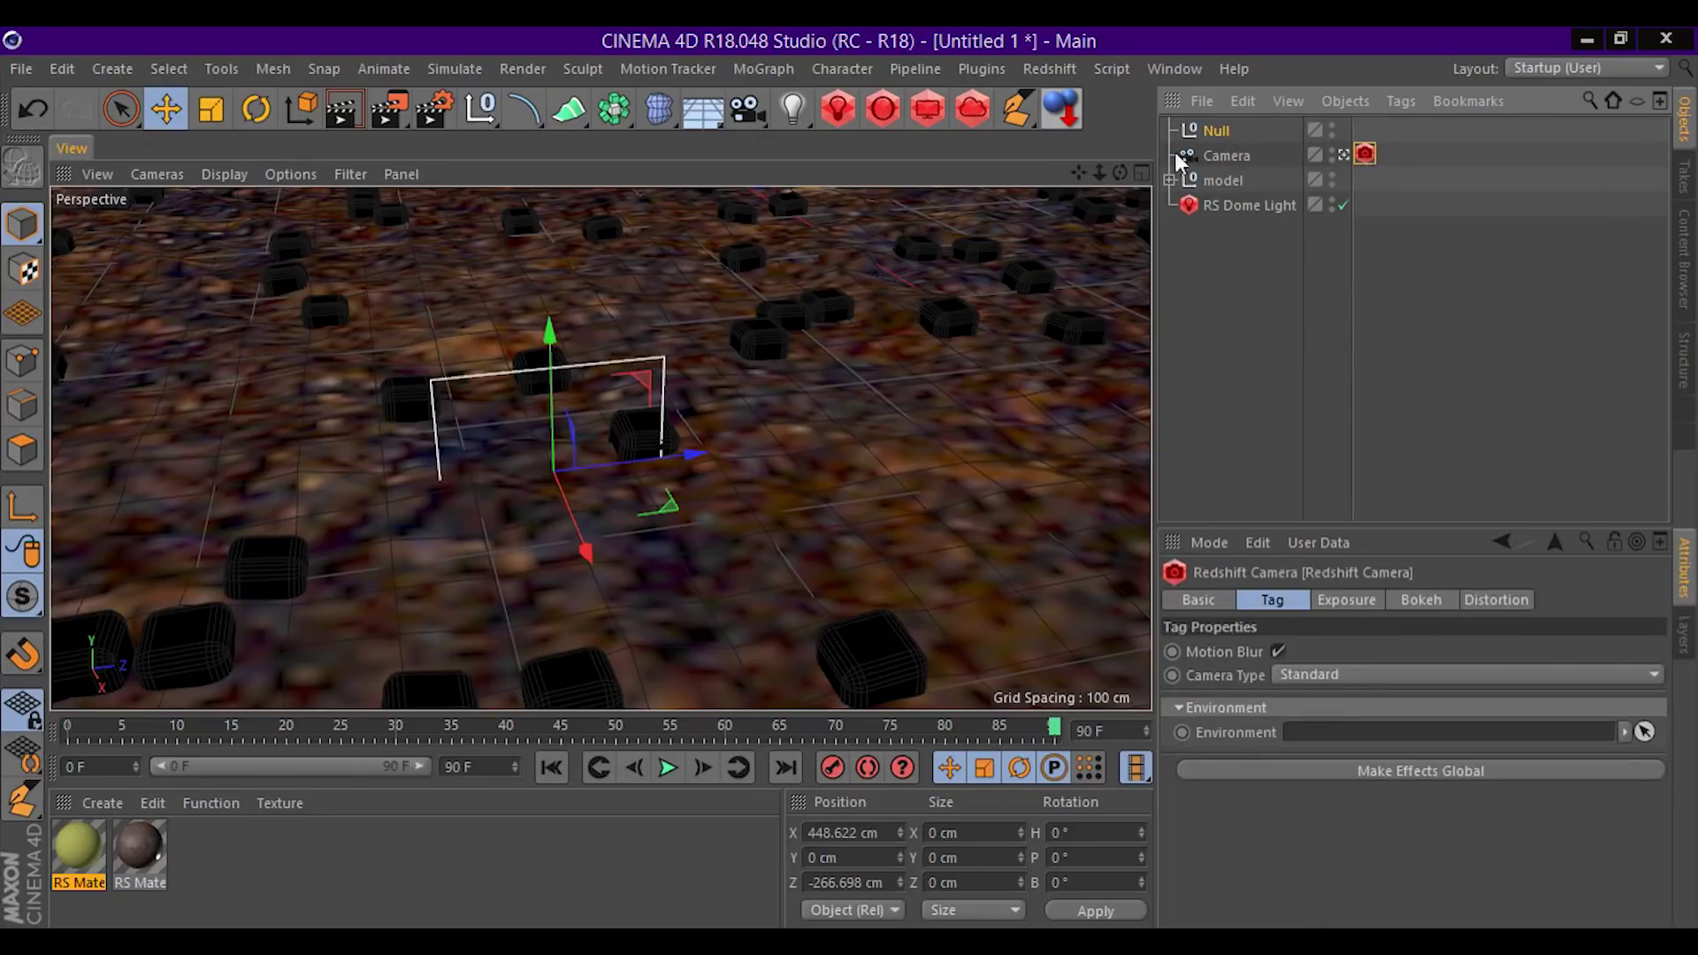
left_click(921, 110)
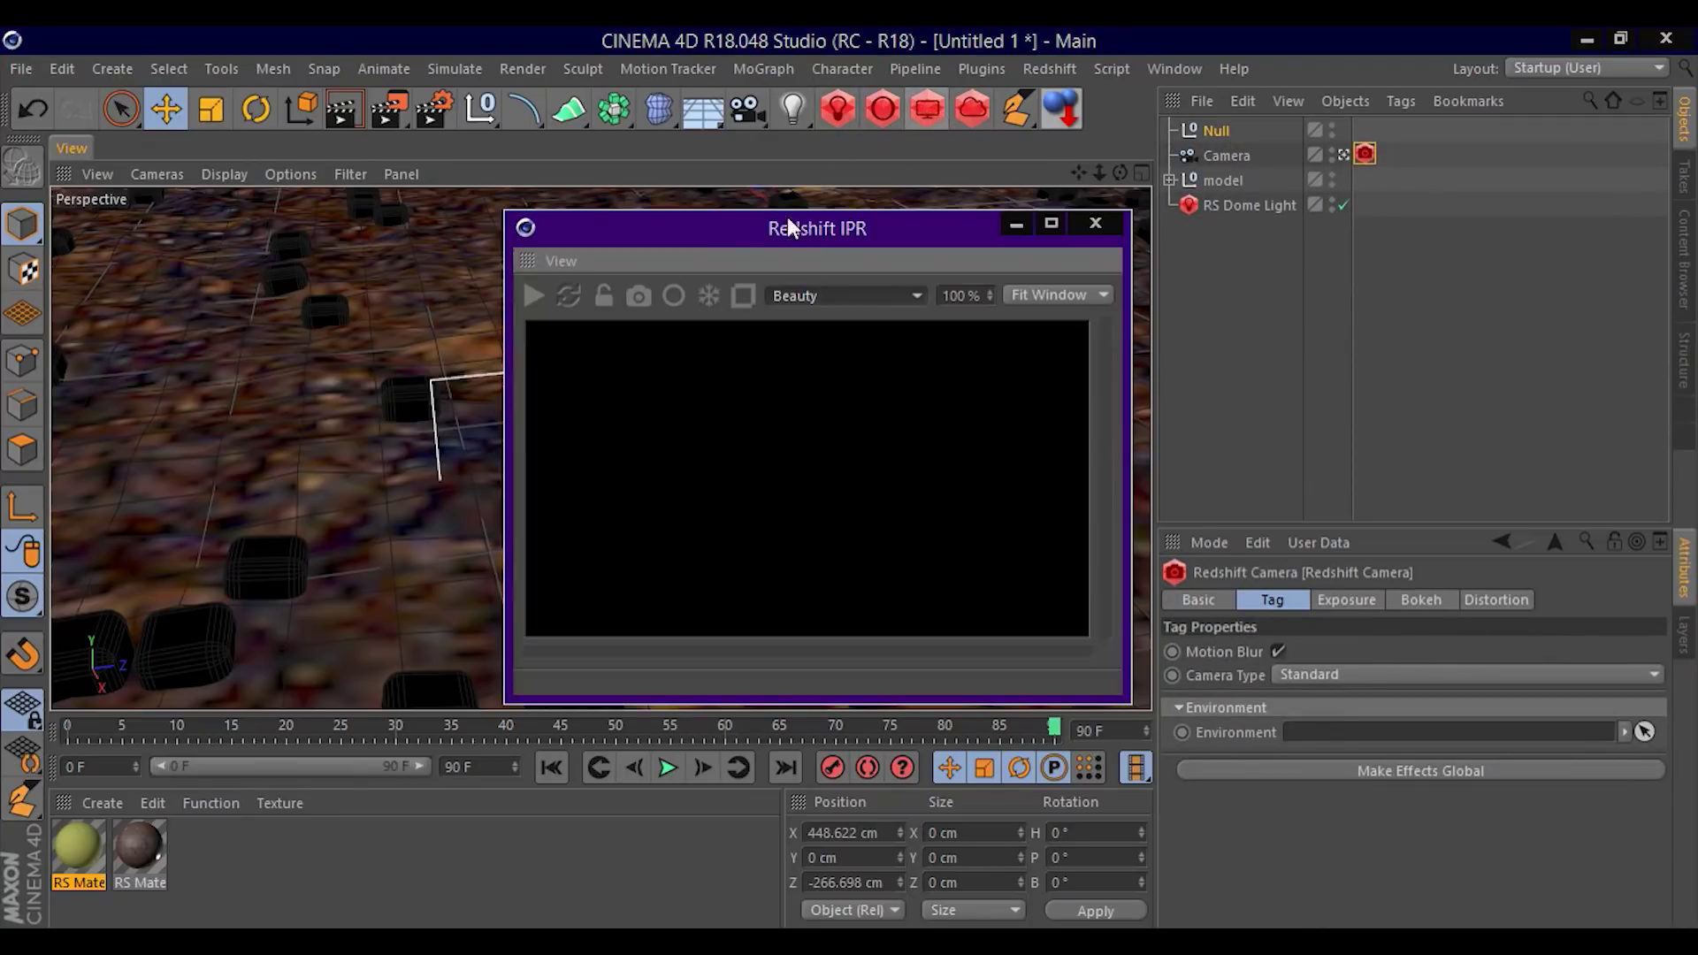
left_click(536, 295)
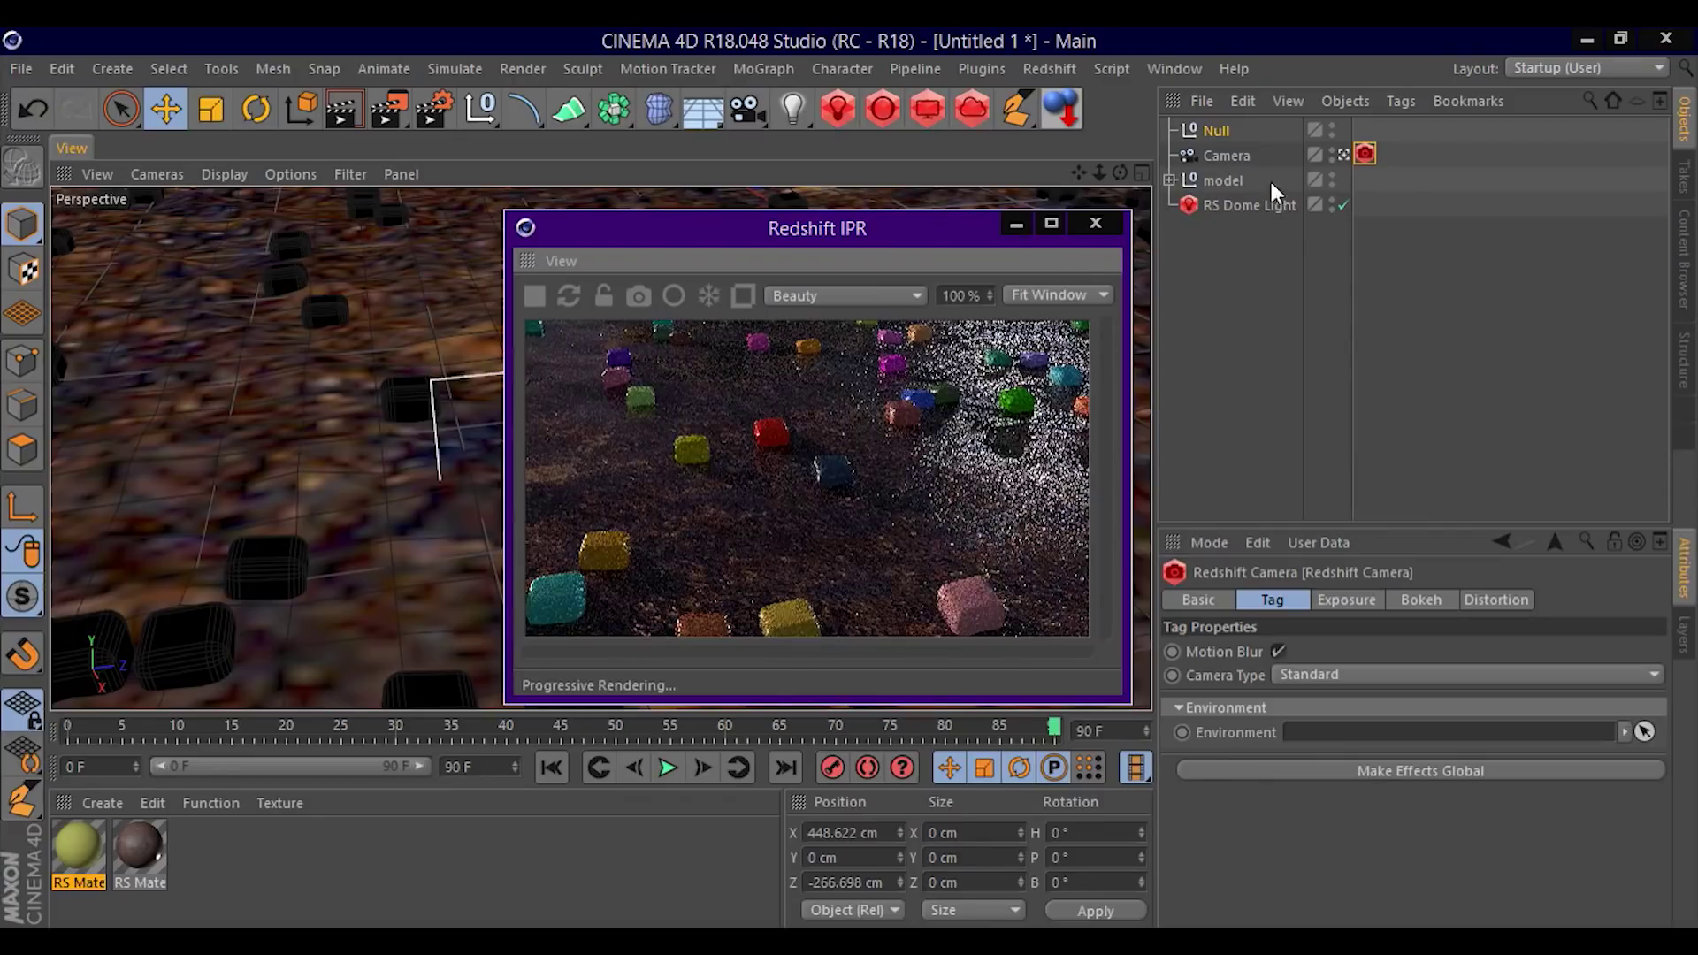
left_click(1365, 156)
left_click(1421, 600)
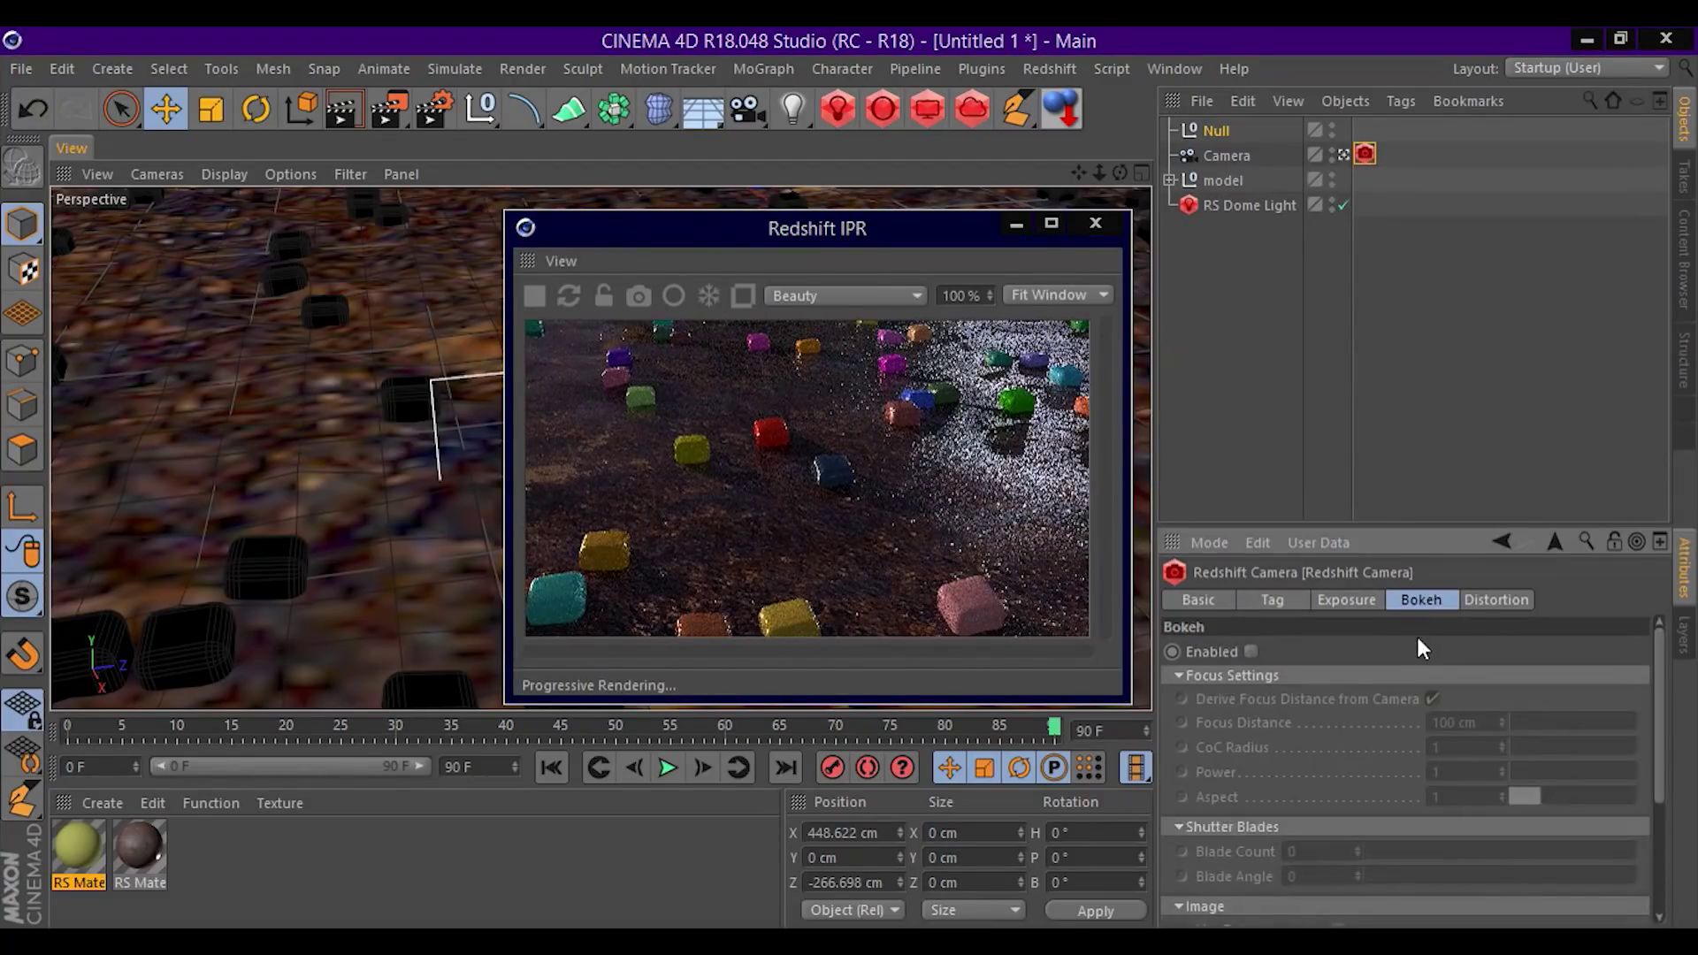
left_click(1249, 652)
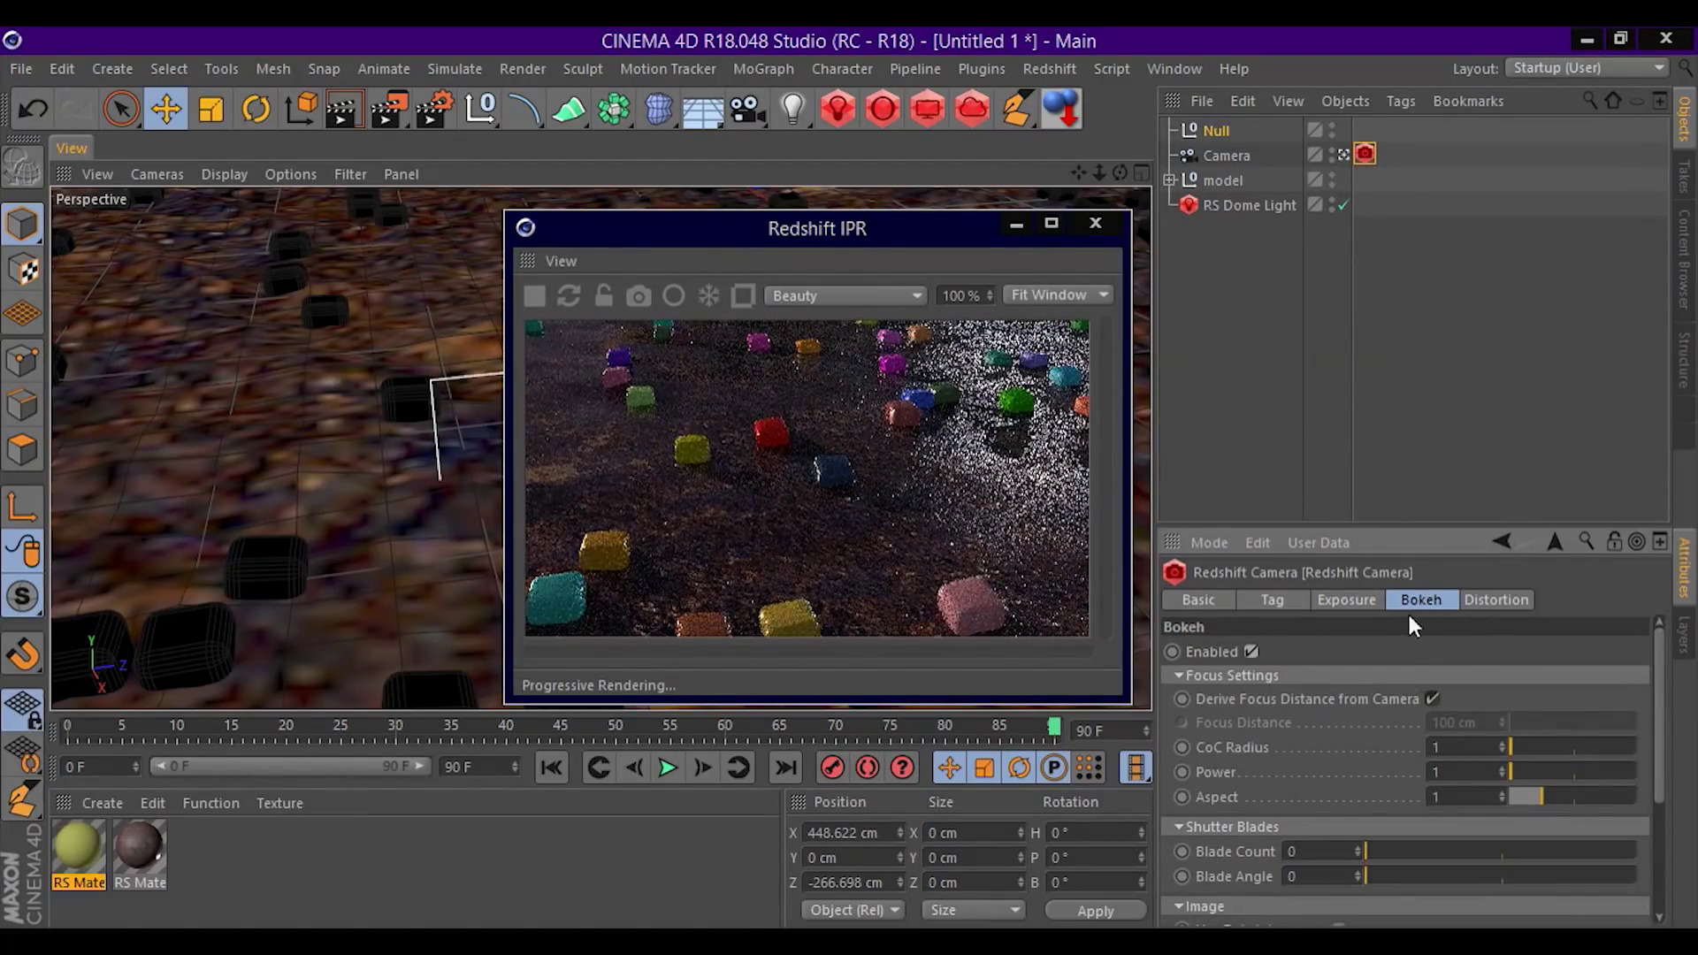
Raise the bokeh CoC radius to about 20.67 and try sliding the focus null toward the camera.
left_click_drag(1526, 751, 1535, 746)
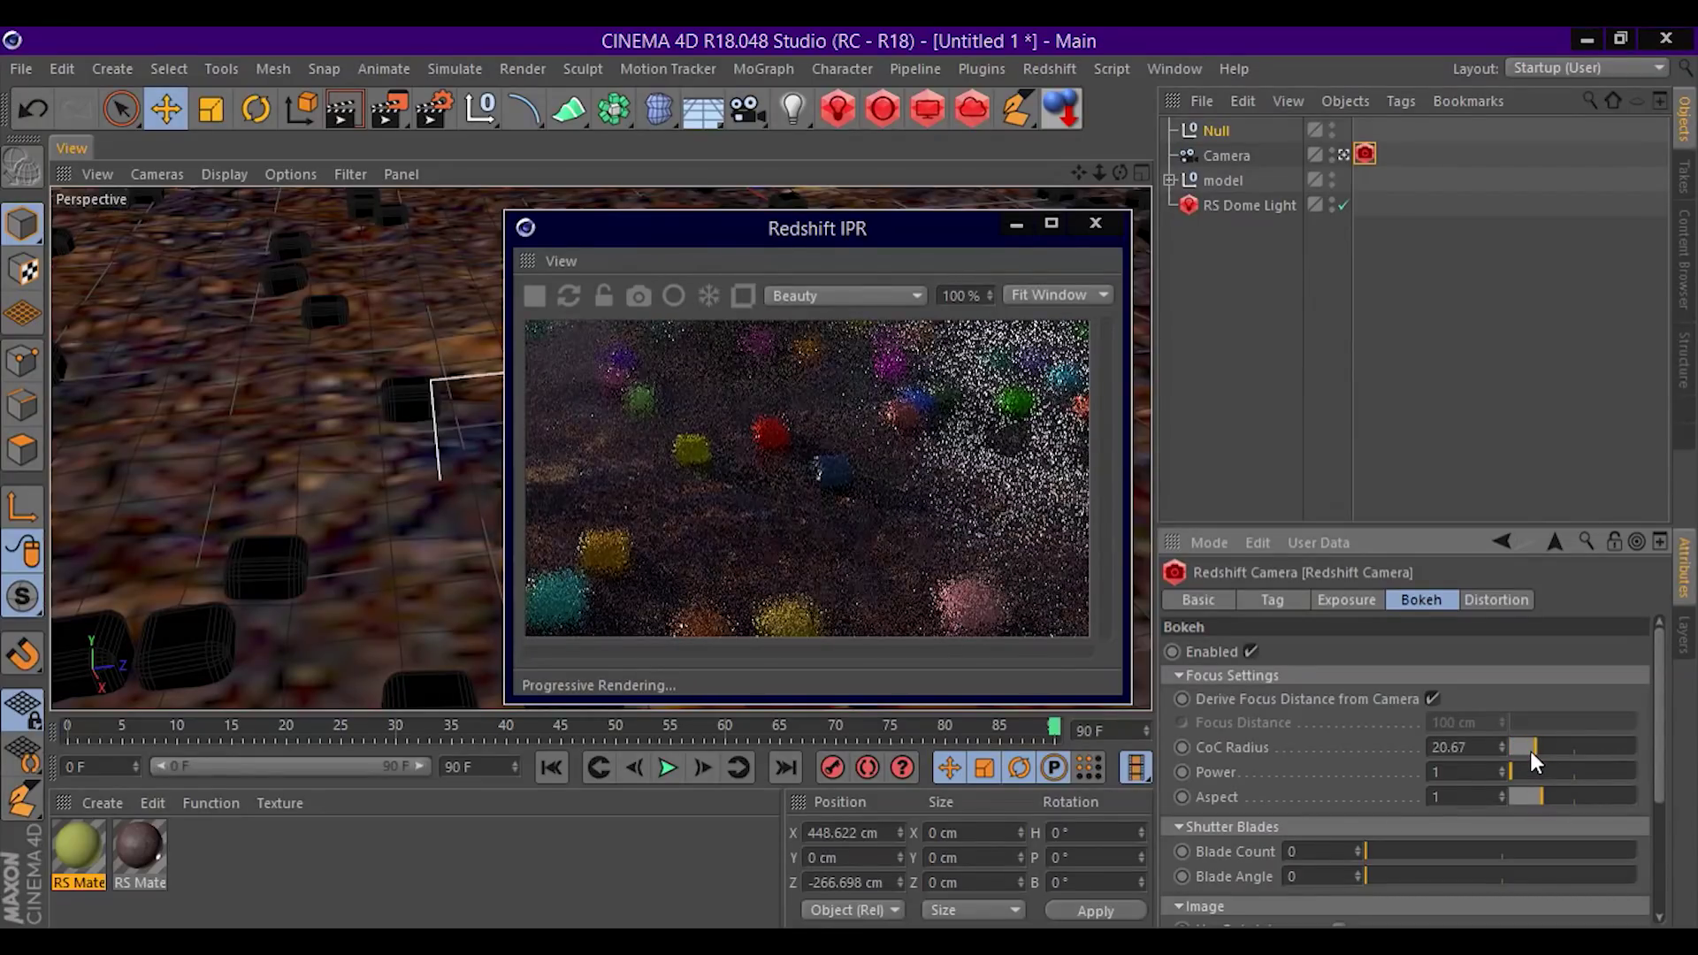
left_click_drag(883, 258, 1404, 200)
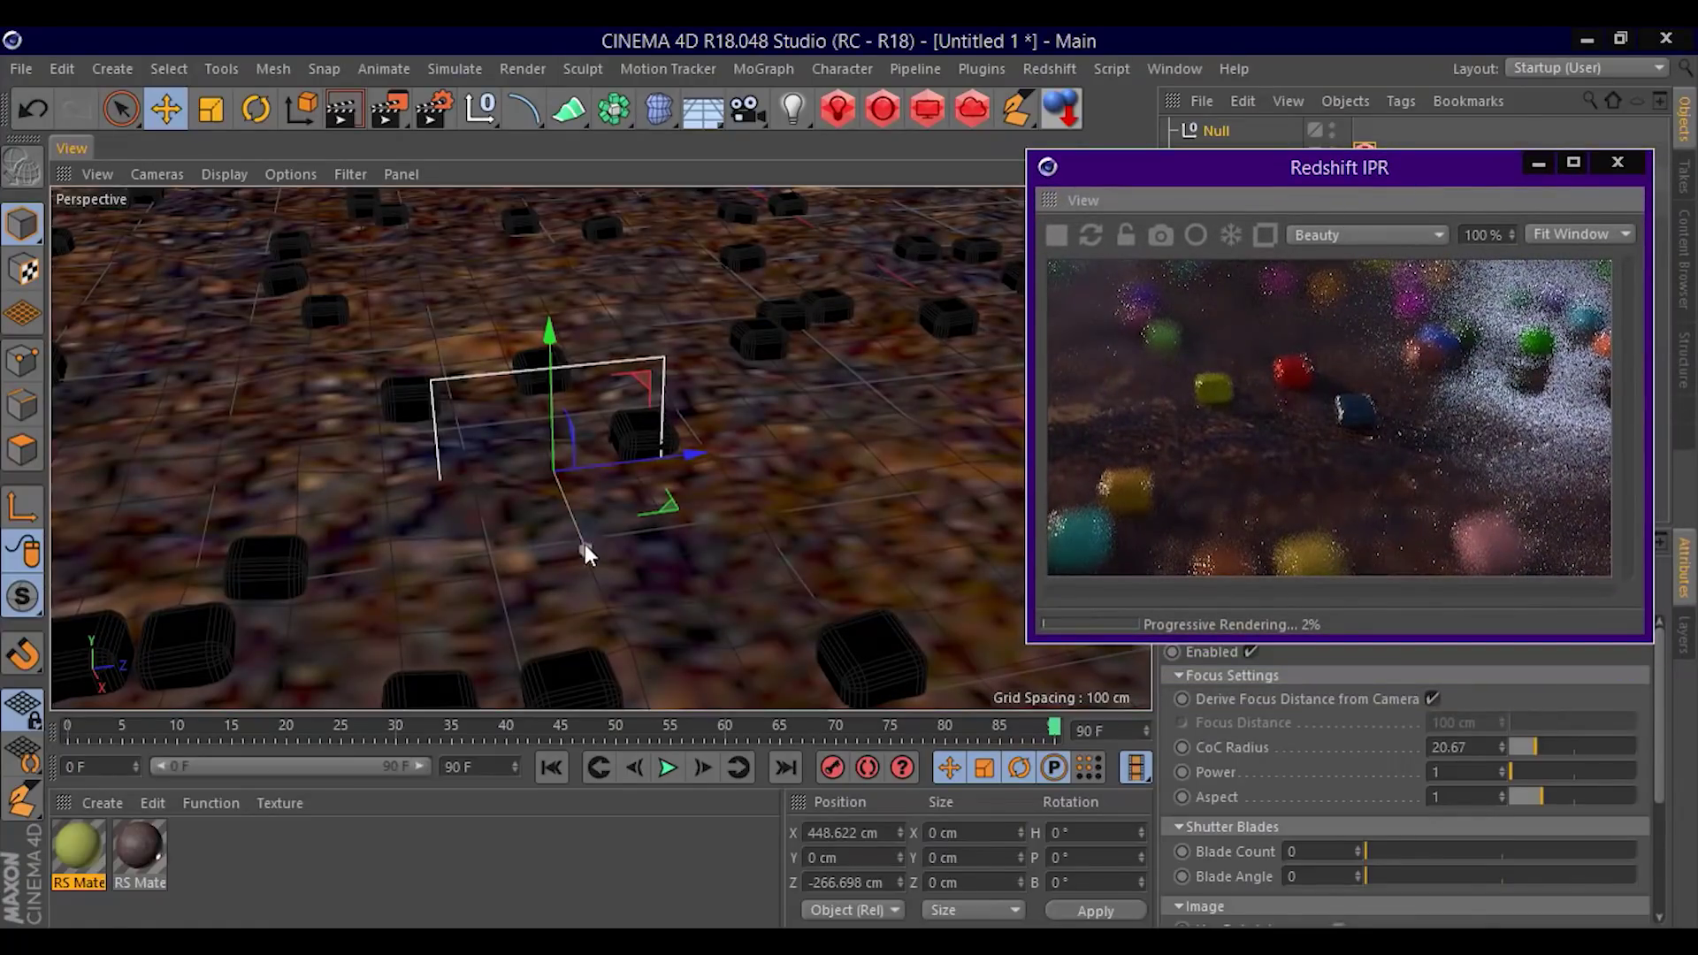
left_click_drag(585, 544, 672, 778)
left_click_drag(592, 548, 582, 545)
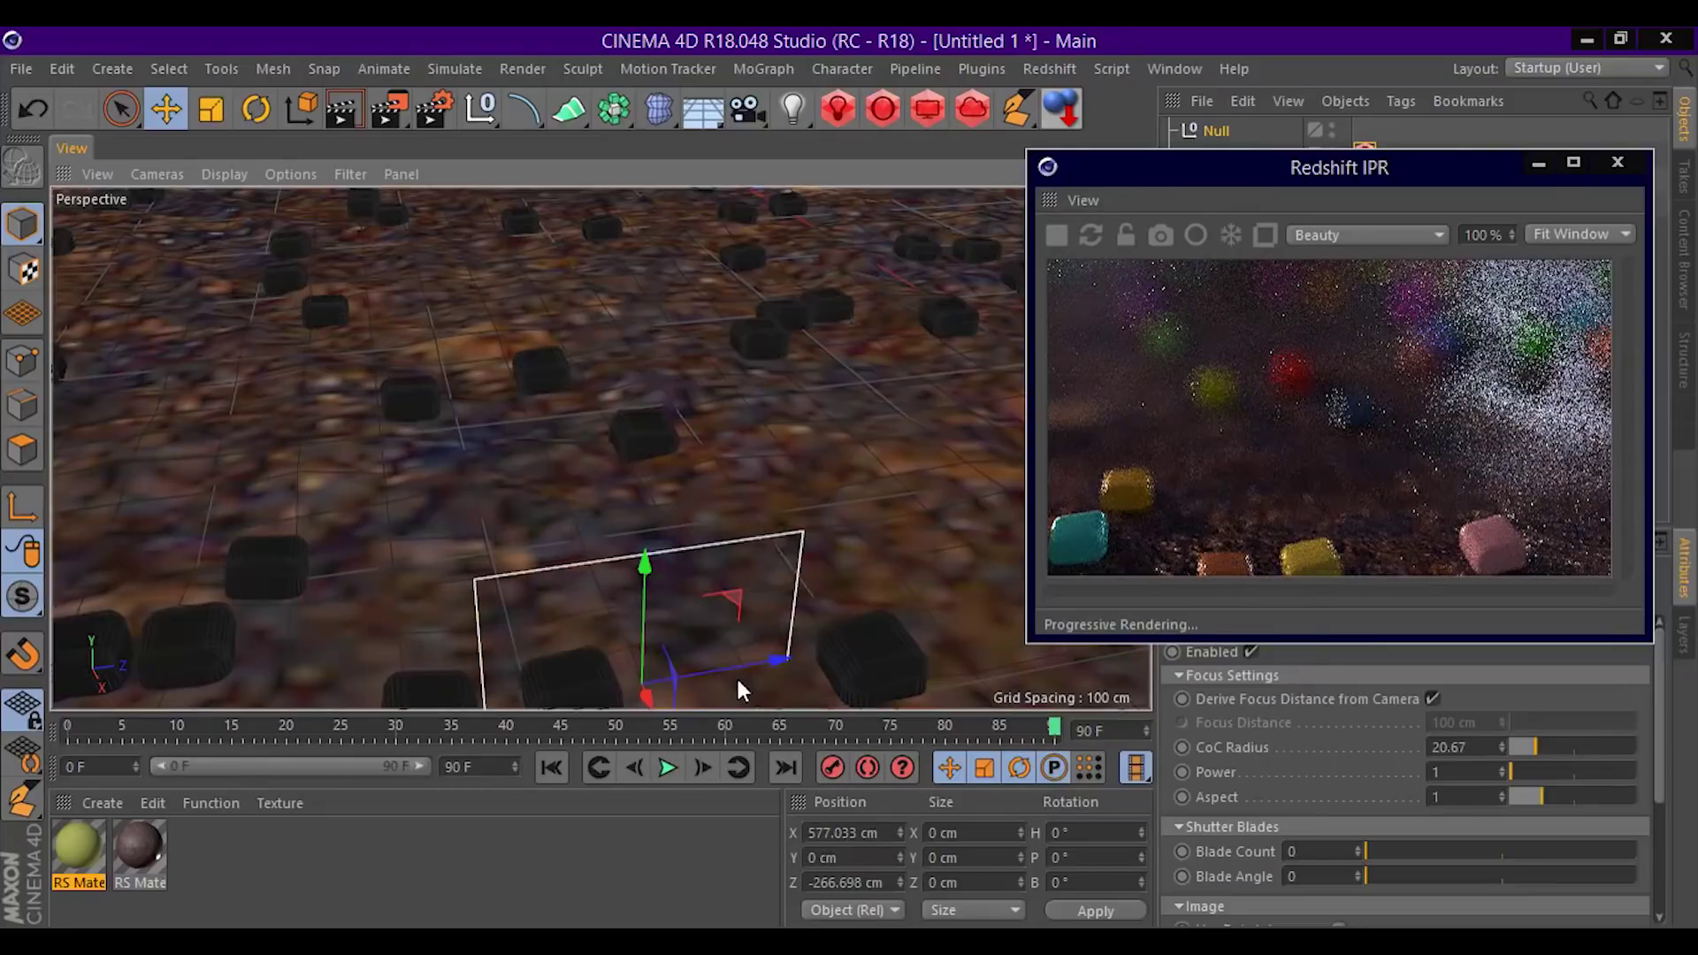
left_click_drag(743, 664, 285, 697)
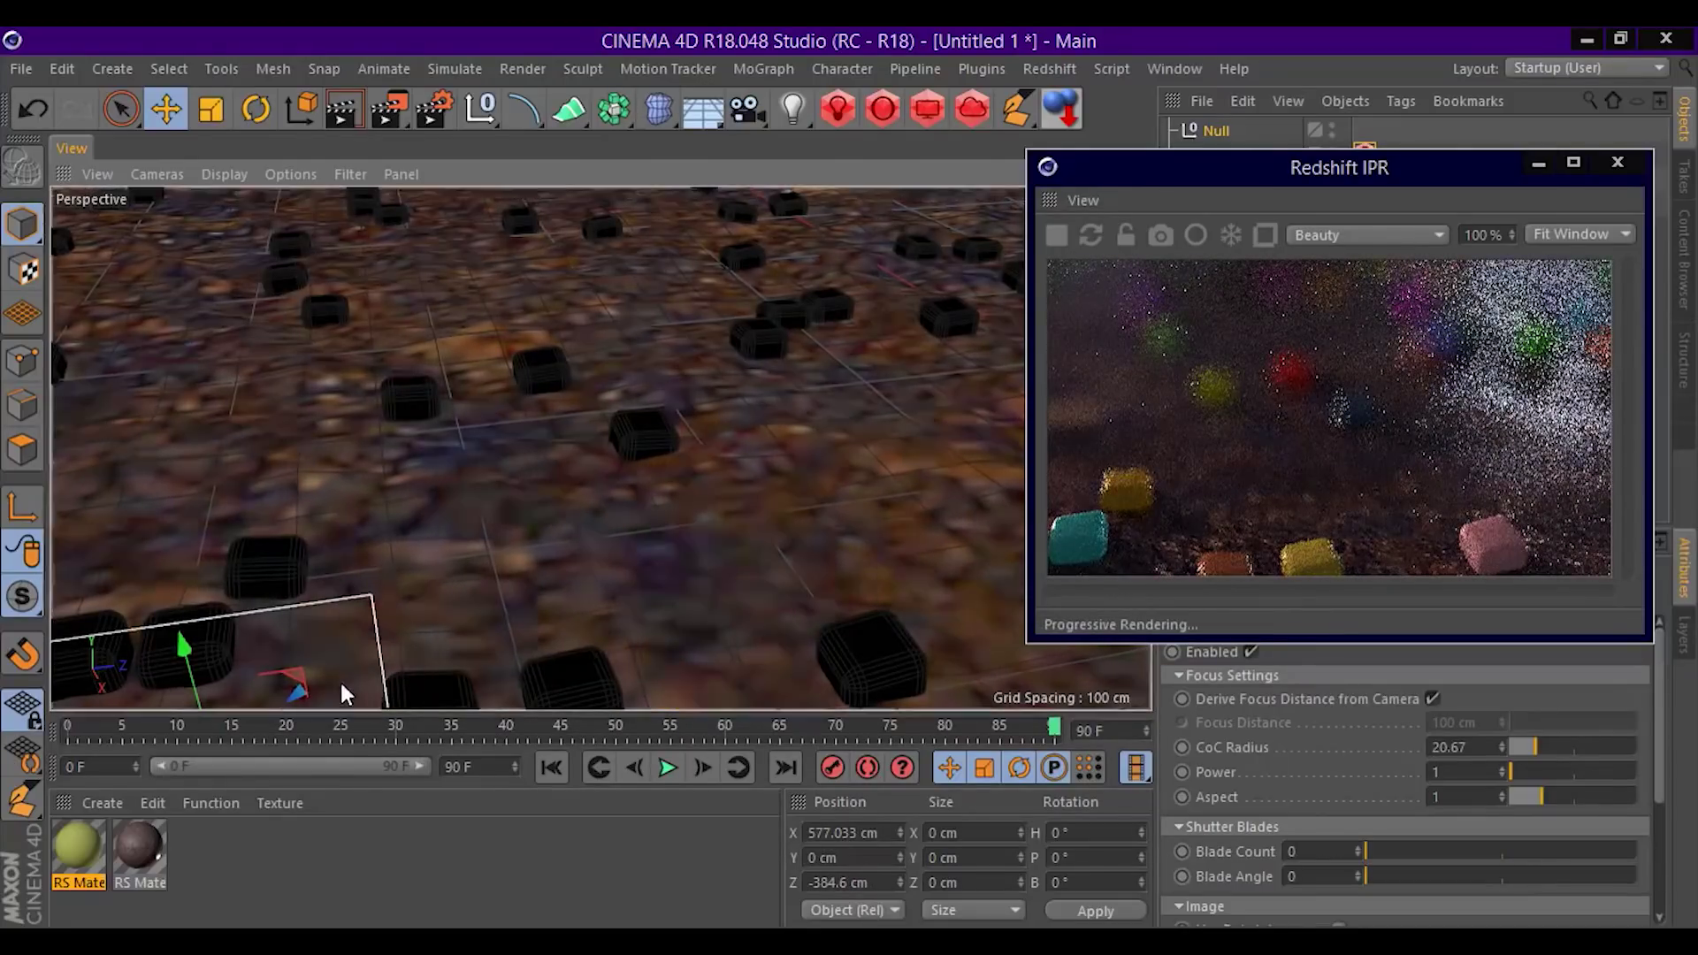
key("ctrl+z")
Reposition the focus null along X and Z far across the terrain to shift the focus.
mouse_move(714, 662)
left_mouse_down()
mouse_move(606, 692)
mouse_move(692, 541)
mouse_move(423, 591)
left_mouse_up()
left_click_drag(256, 679, 254, 638)
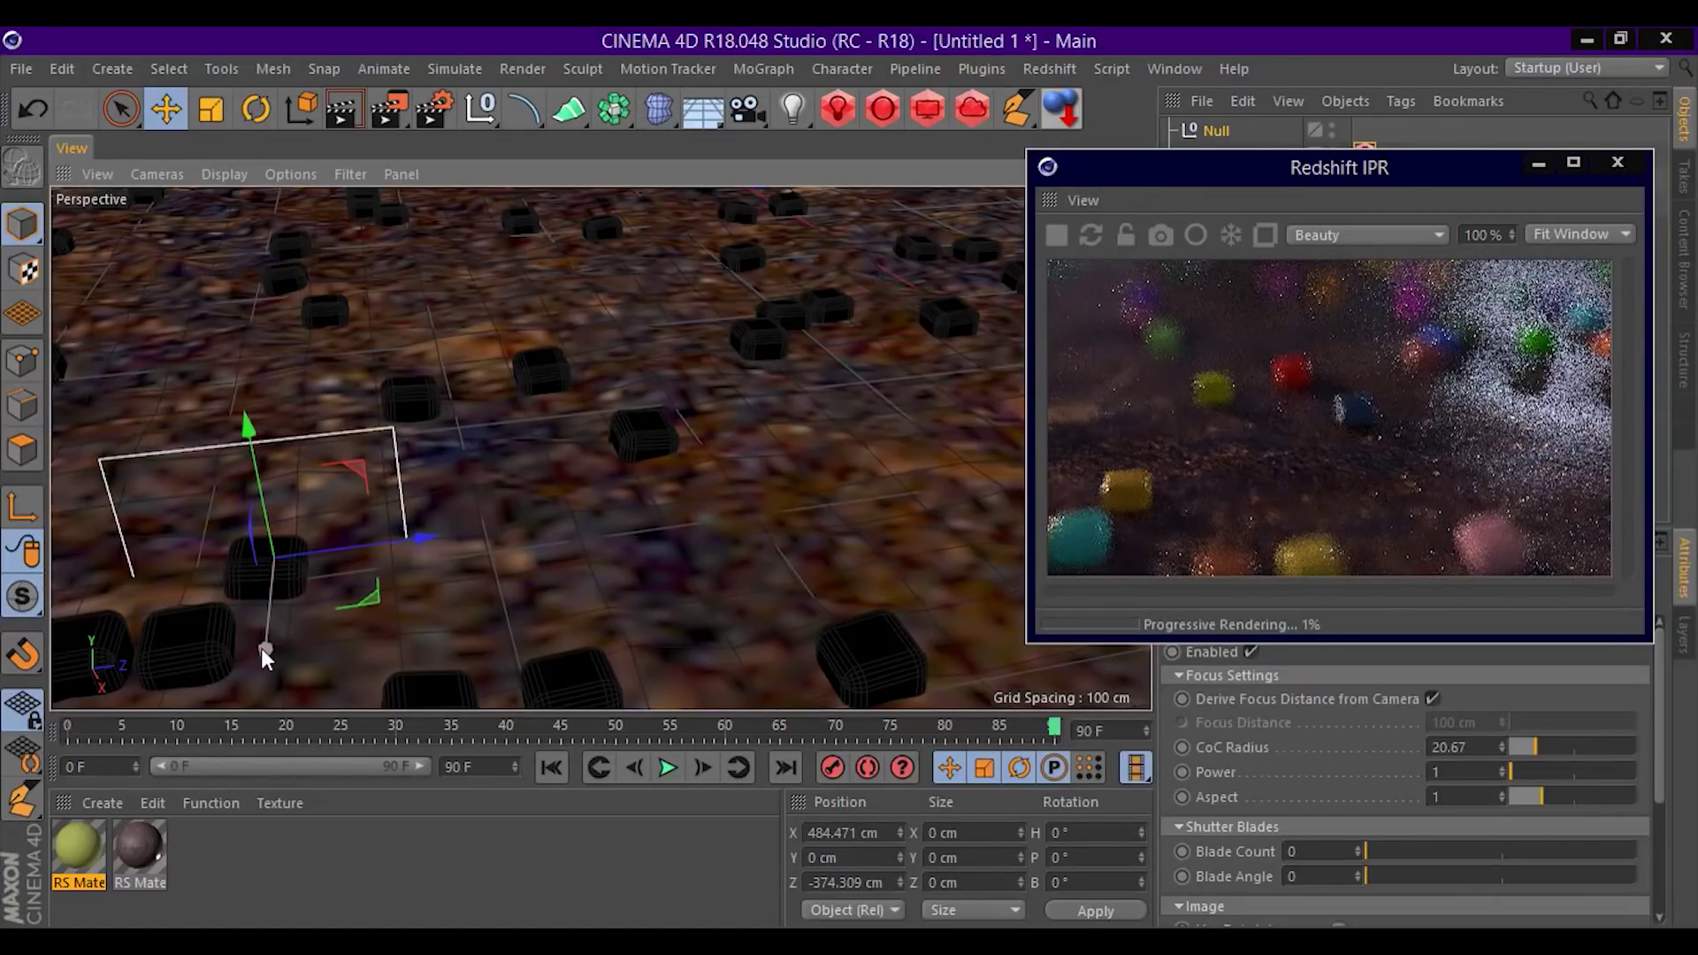
left_click_drag(262, 649, 264, 662)
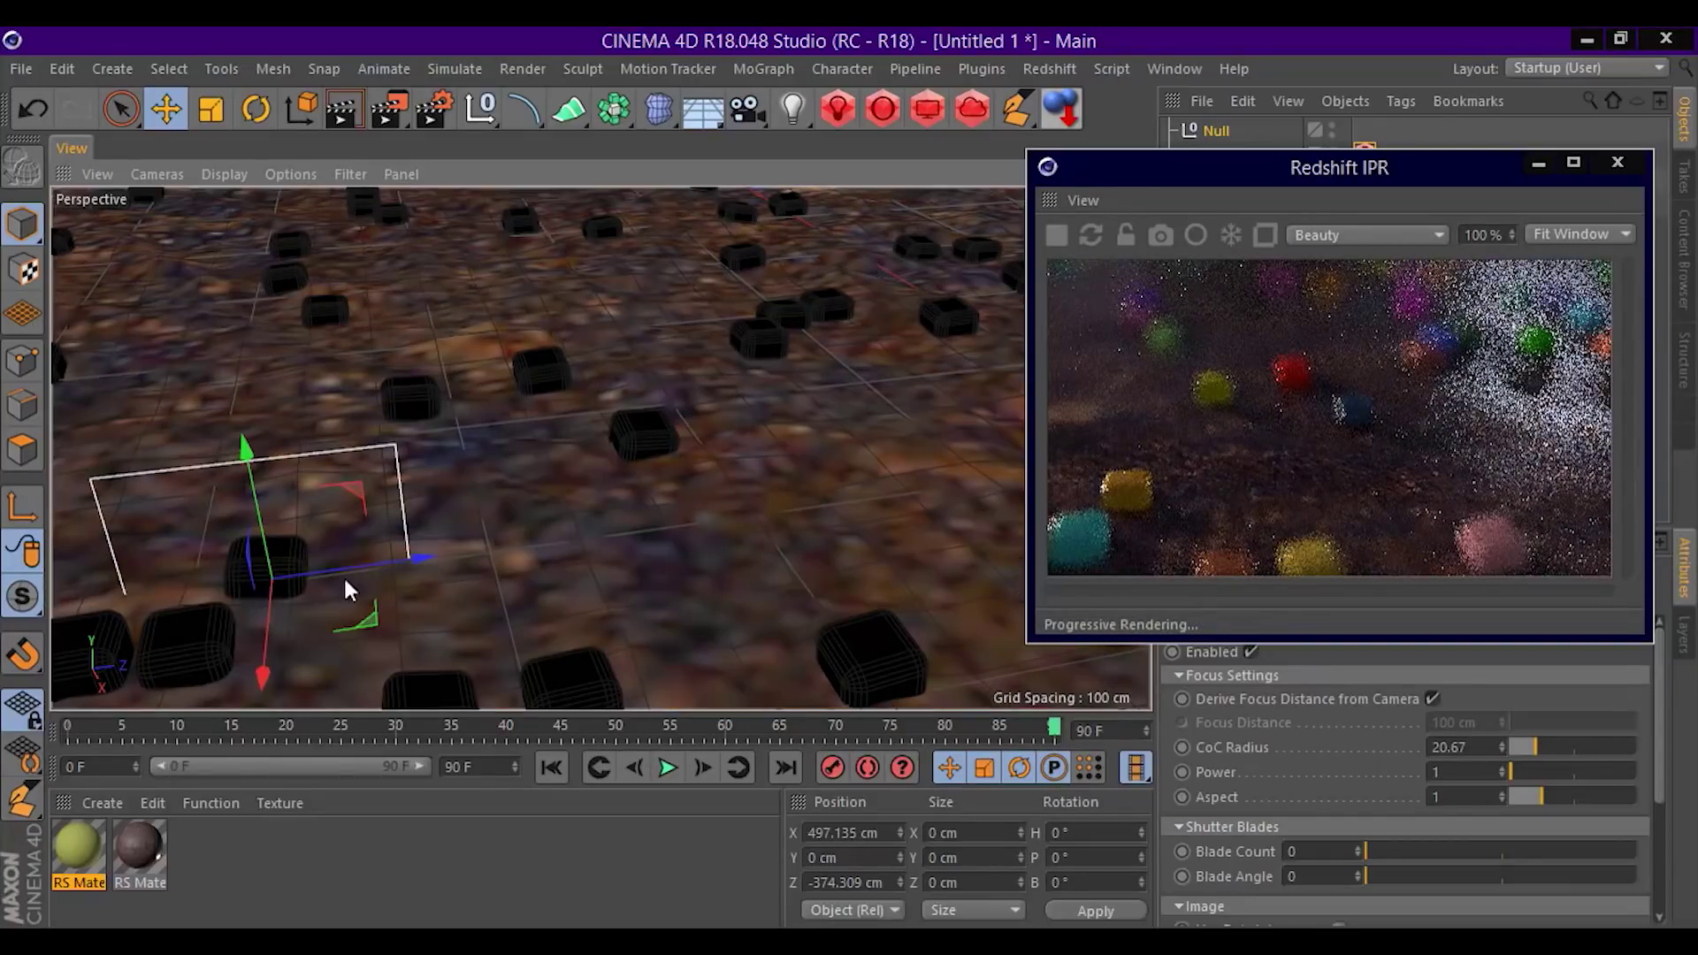
left_click_drag(343, 573, 610, 532)
left_click_drag(552, 633, 326, 346)
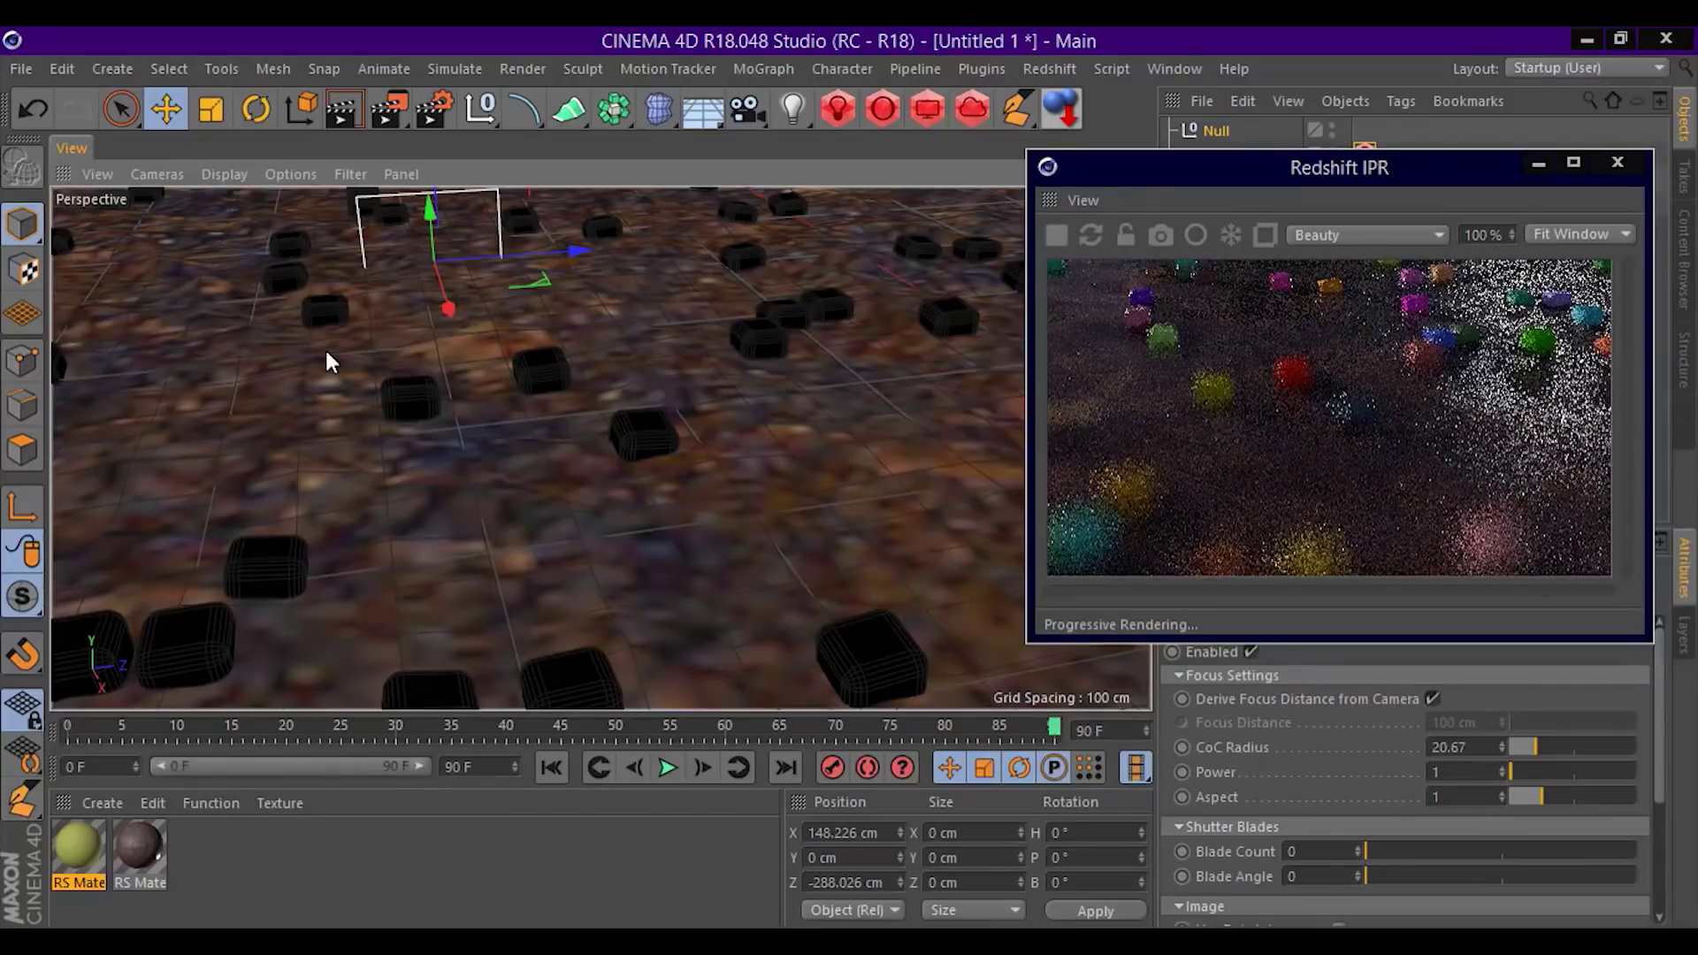
left_click_drag(451, 305, 485, 501)
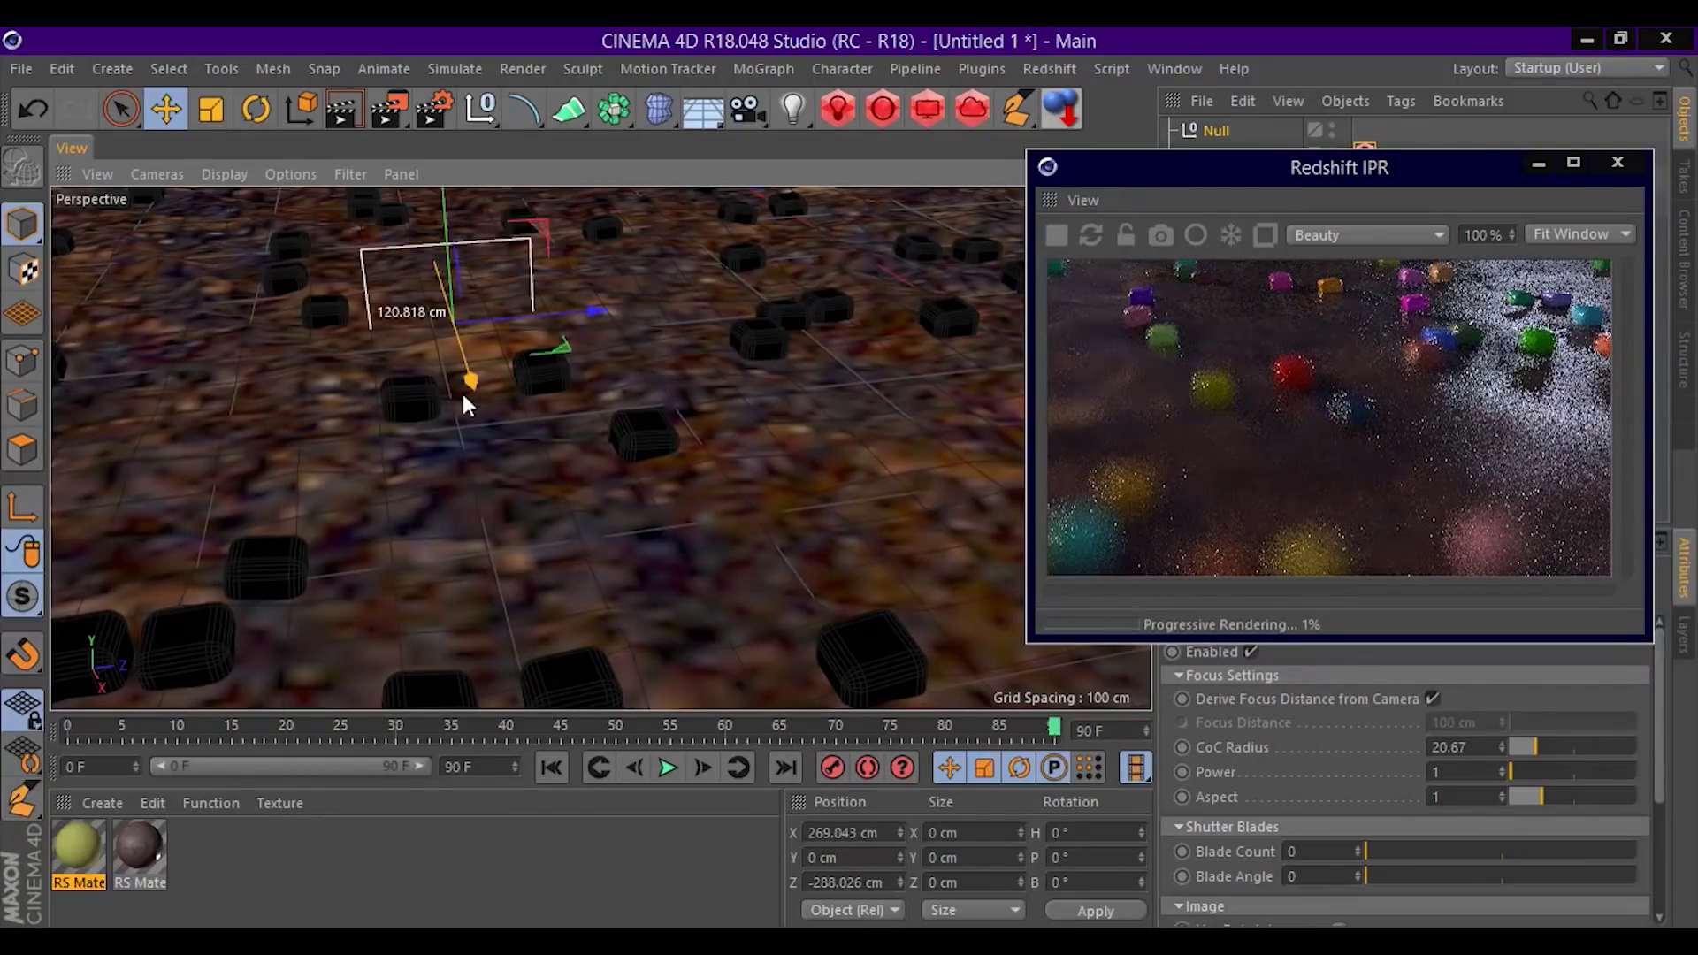
left_click_drag(585, 401, 929, 346)
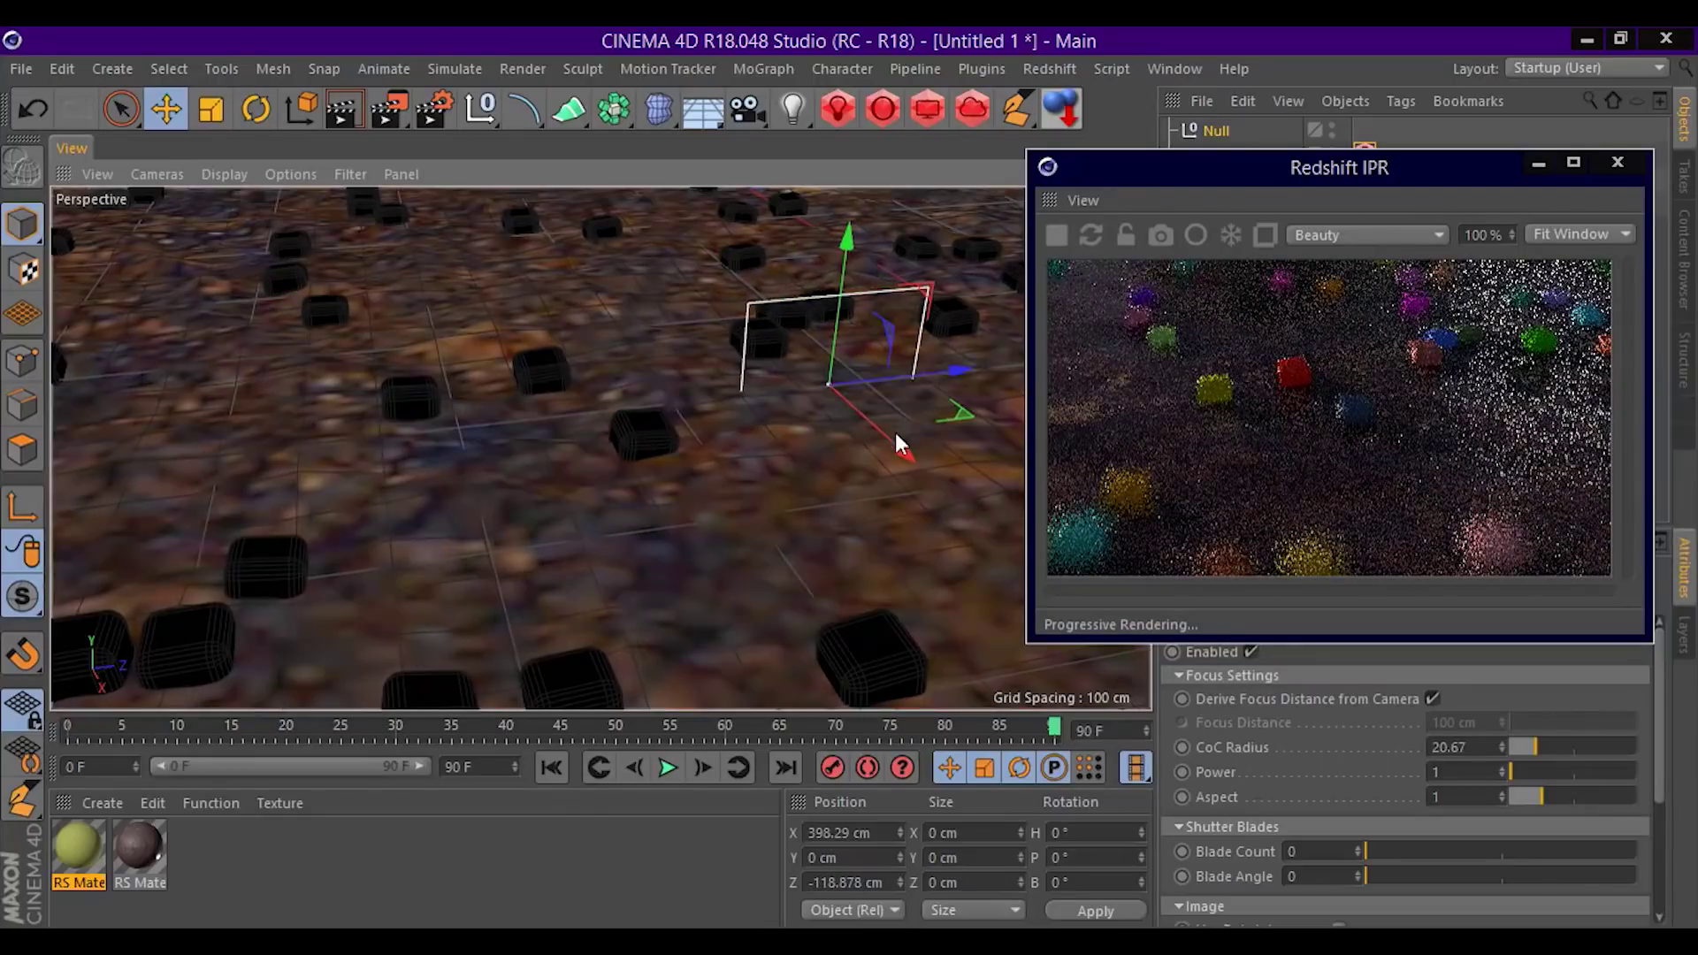
left_click_drag(898, 437, 828, 396)
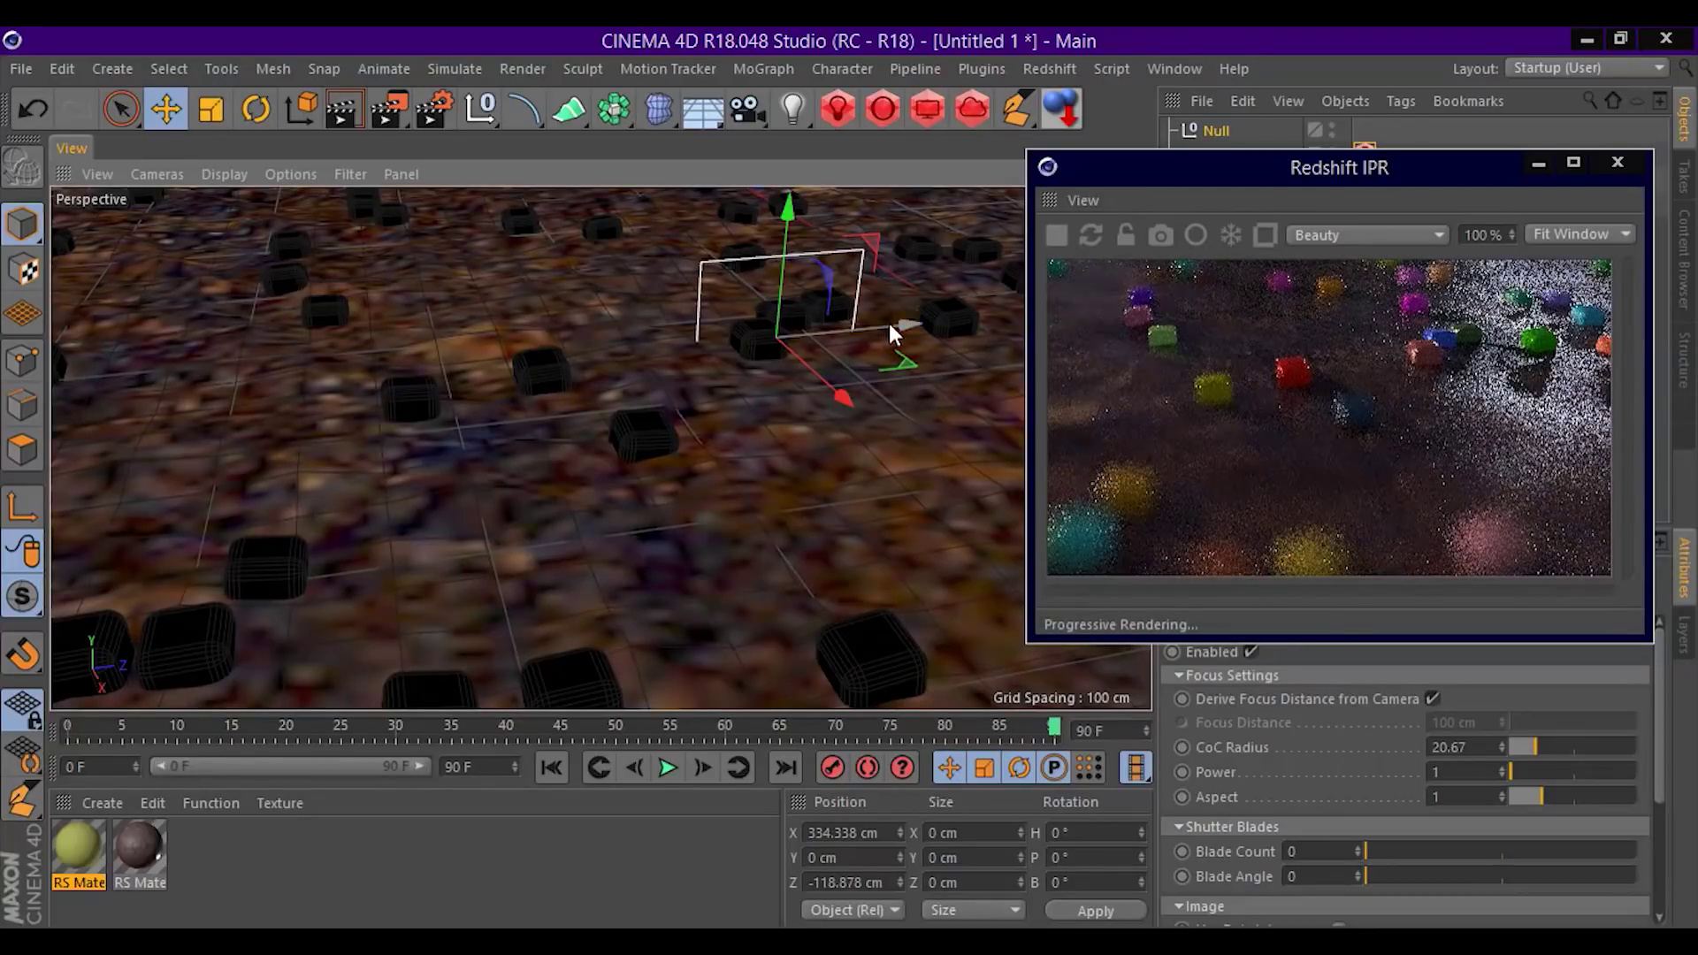
left_click_drag(1362, 169, 1401, 325)
Close the Redshift preview, then move the focus Null at frame 0 and a later frame.
left_click(1656, 319)
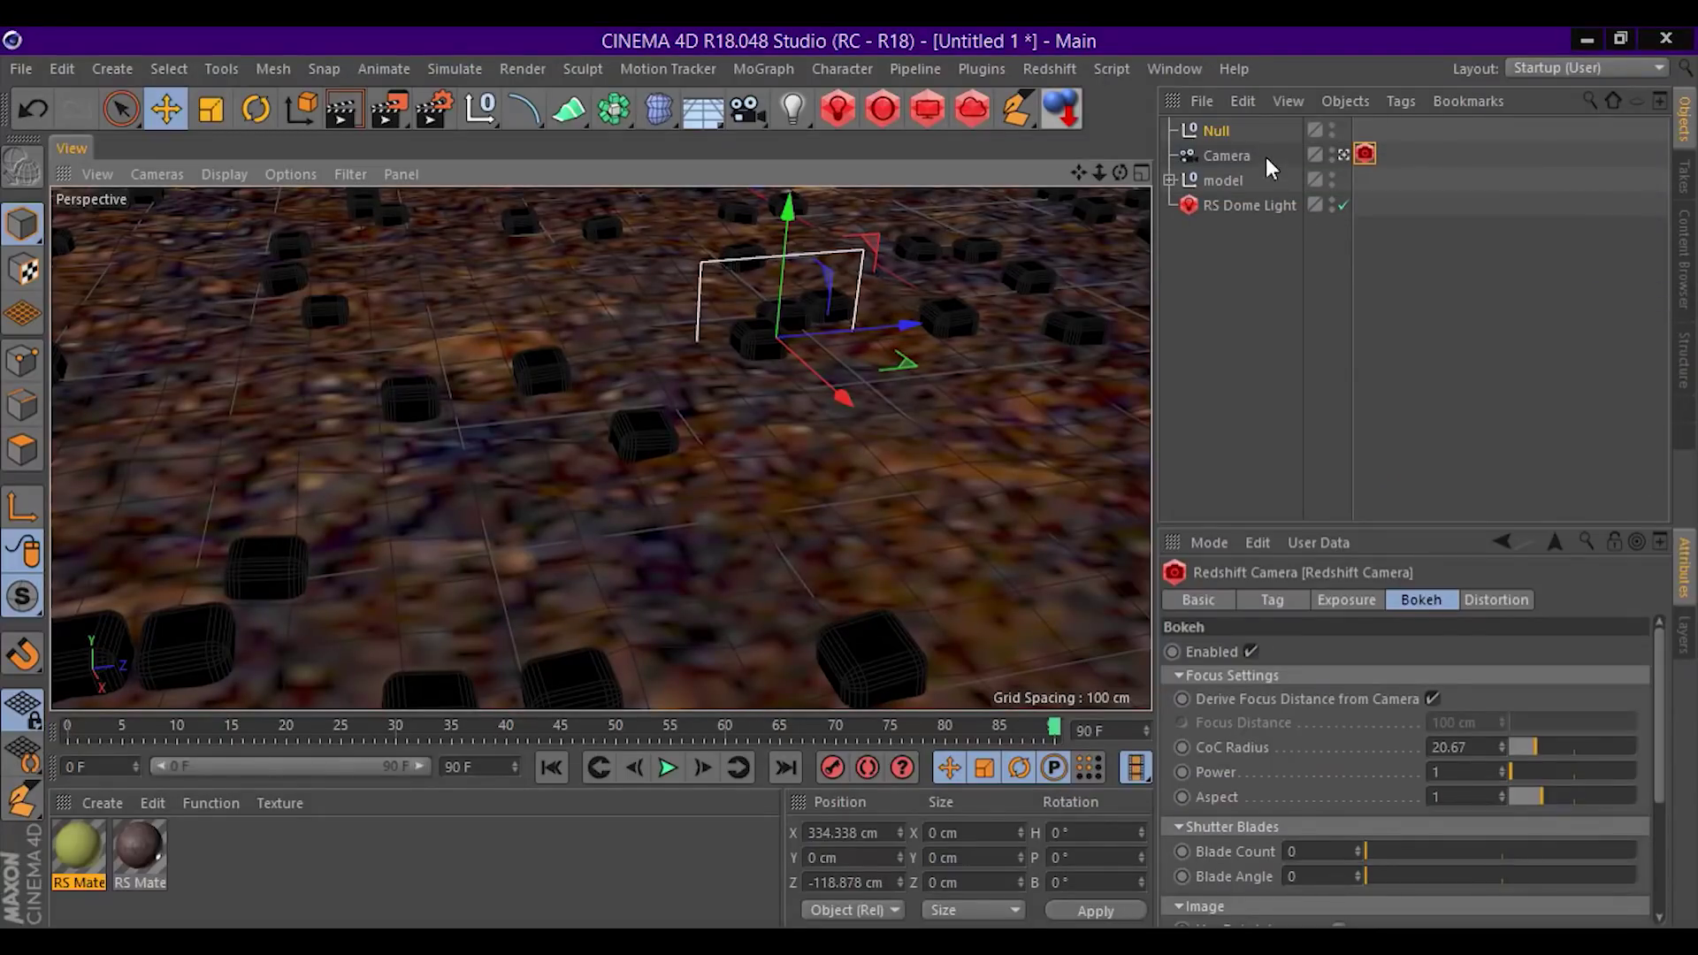
left_click(1210, 131)
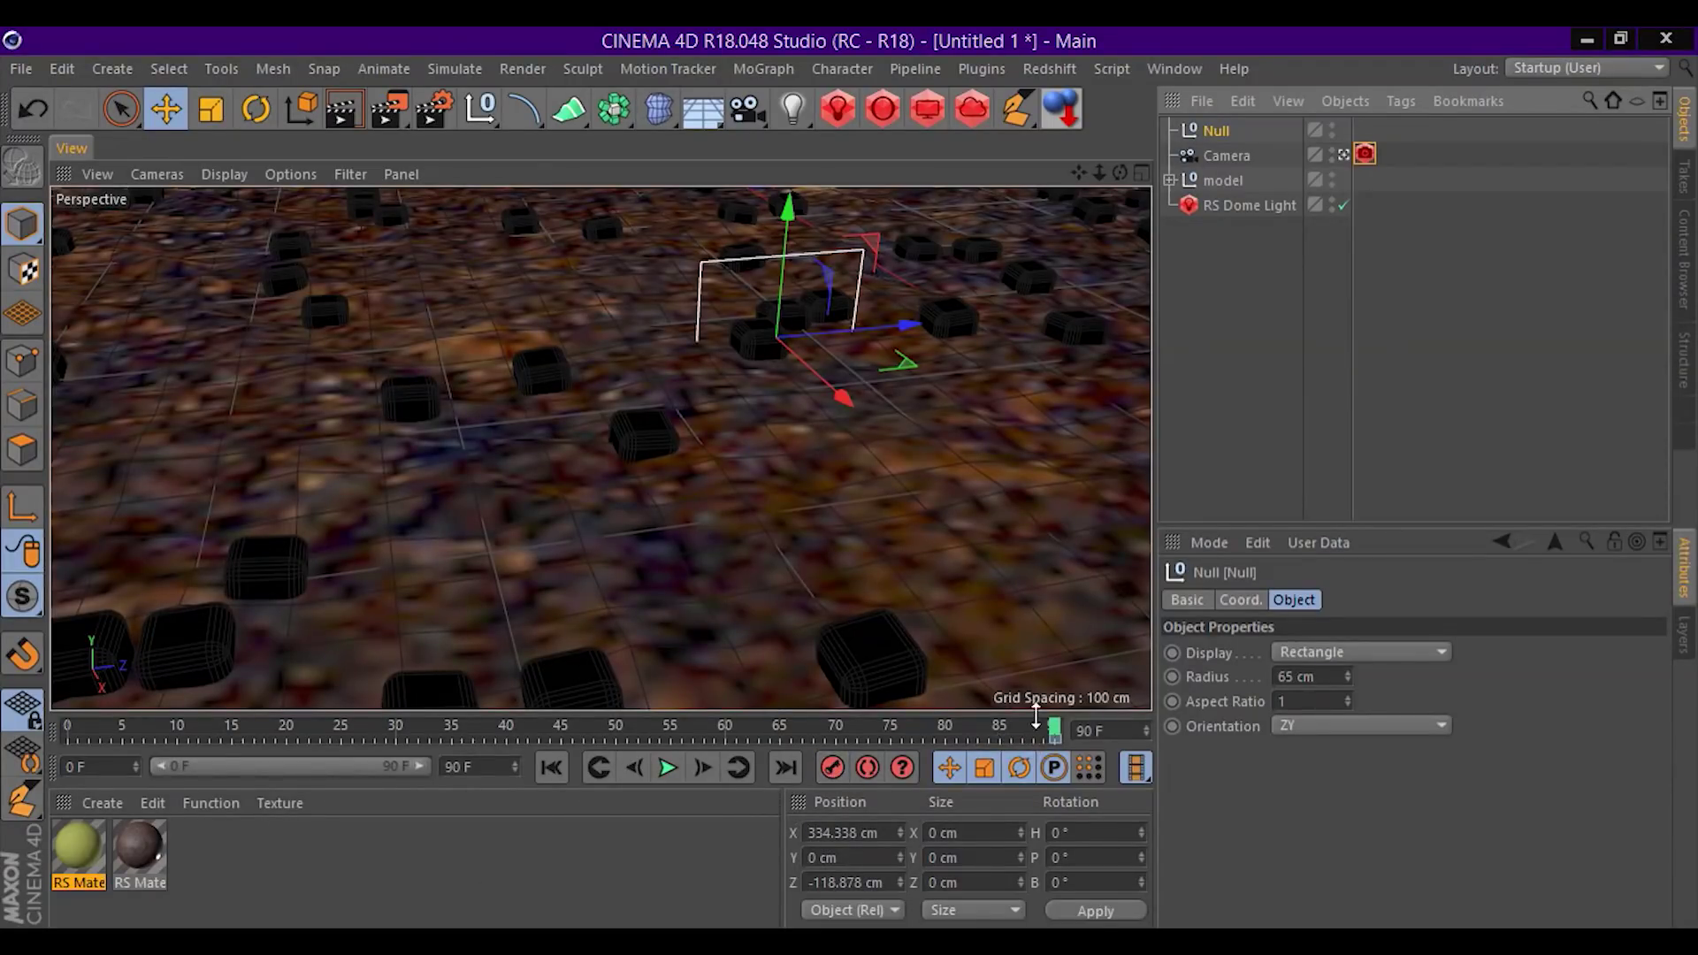
left_click_drag(1059, 729, 67, 729)
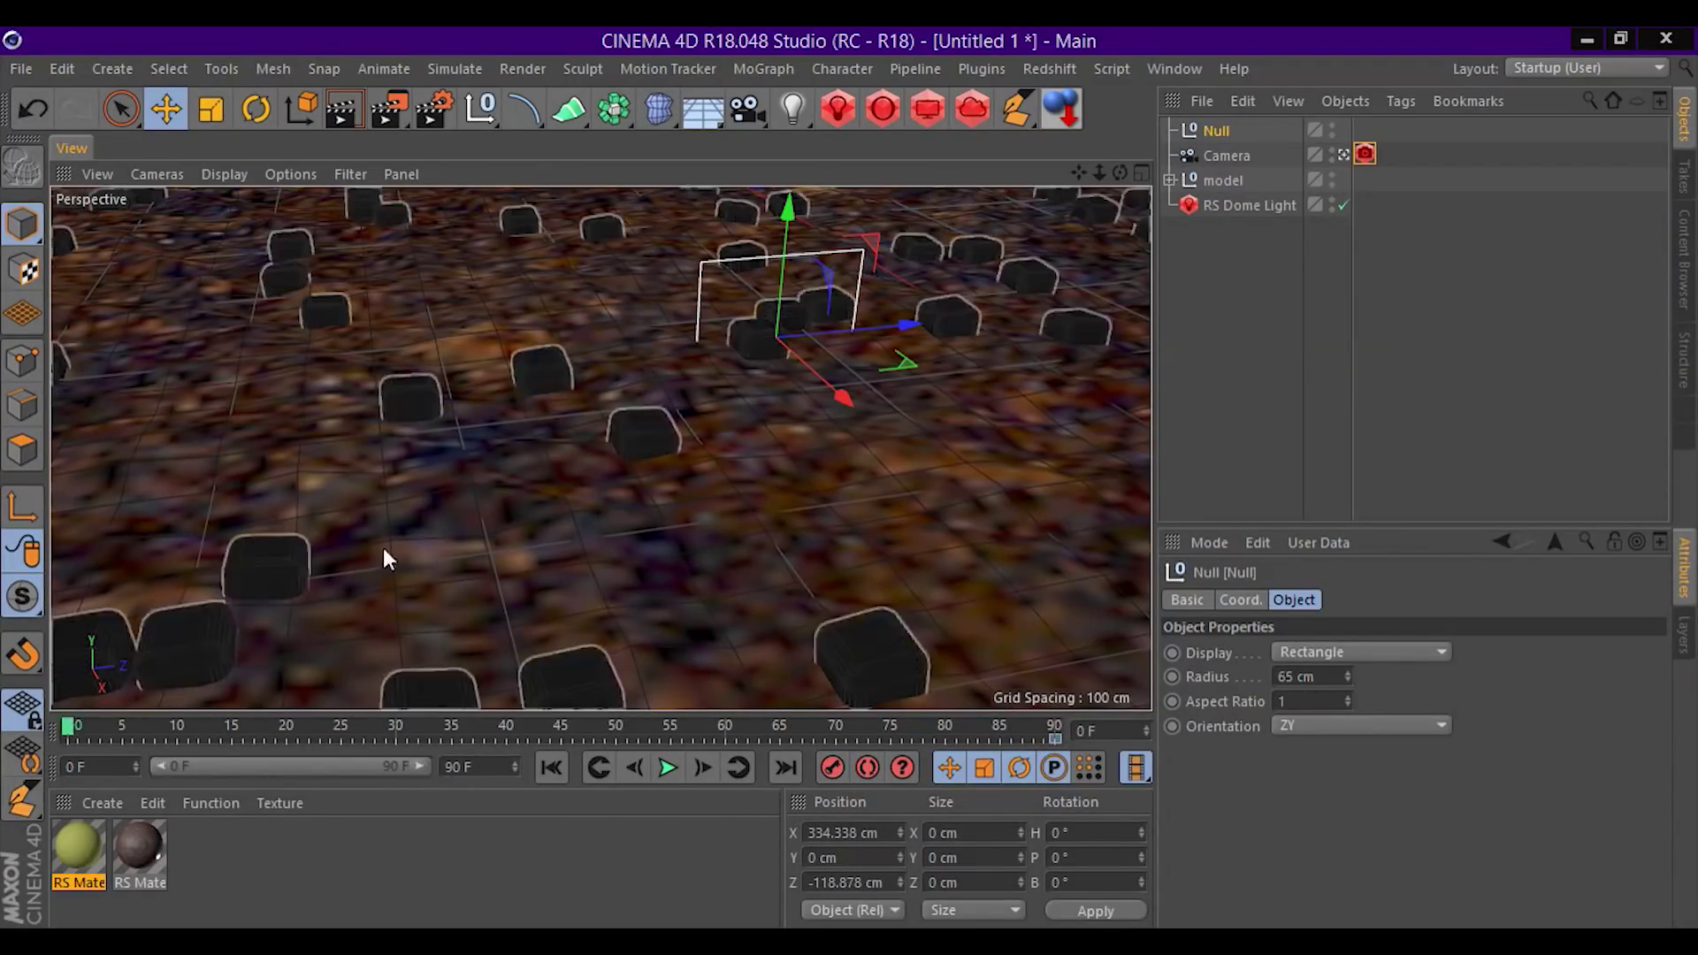
mouse_move(884, 329)
left_mouse_down()
mouse_move(819, 391)
mouse_move(550, 430)
left_mouse_up()
left_click_drag(73, 734, 615, 734)
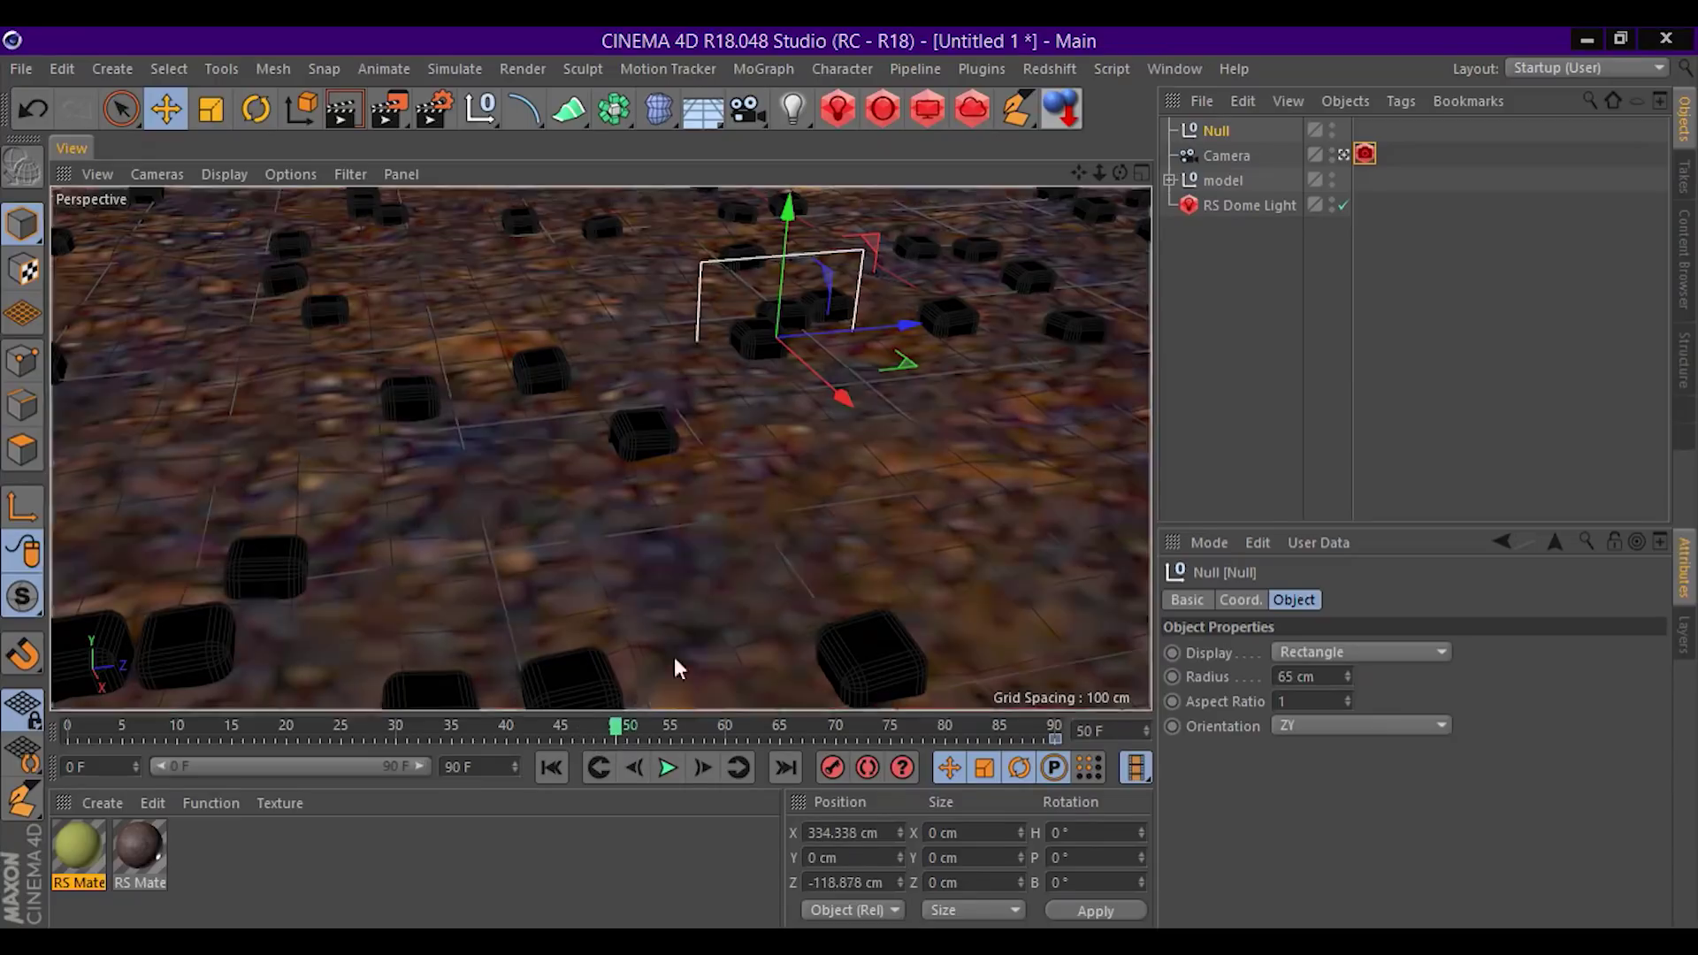
mouse_move(915, 302)
left_mouse_down()
mouse_move(572, 412)
mouse_move(571, 444)
left_mouse_up()
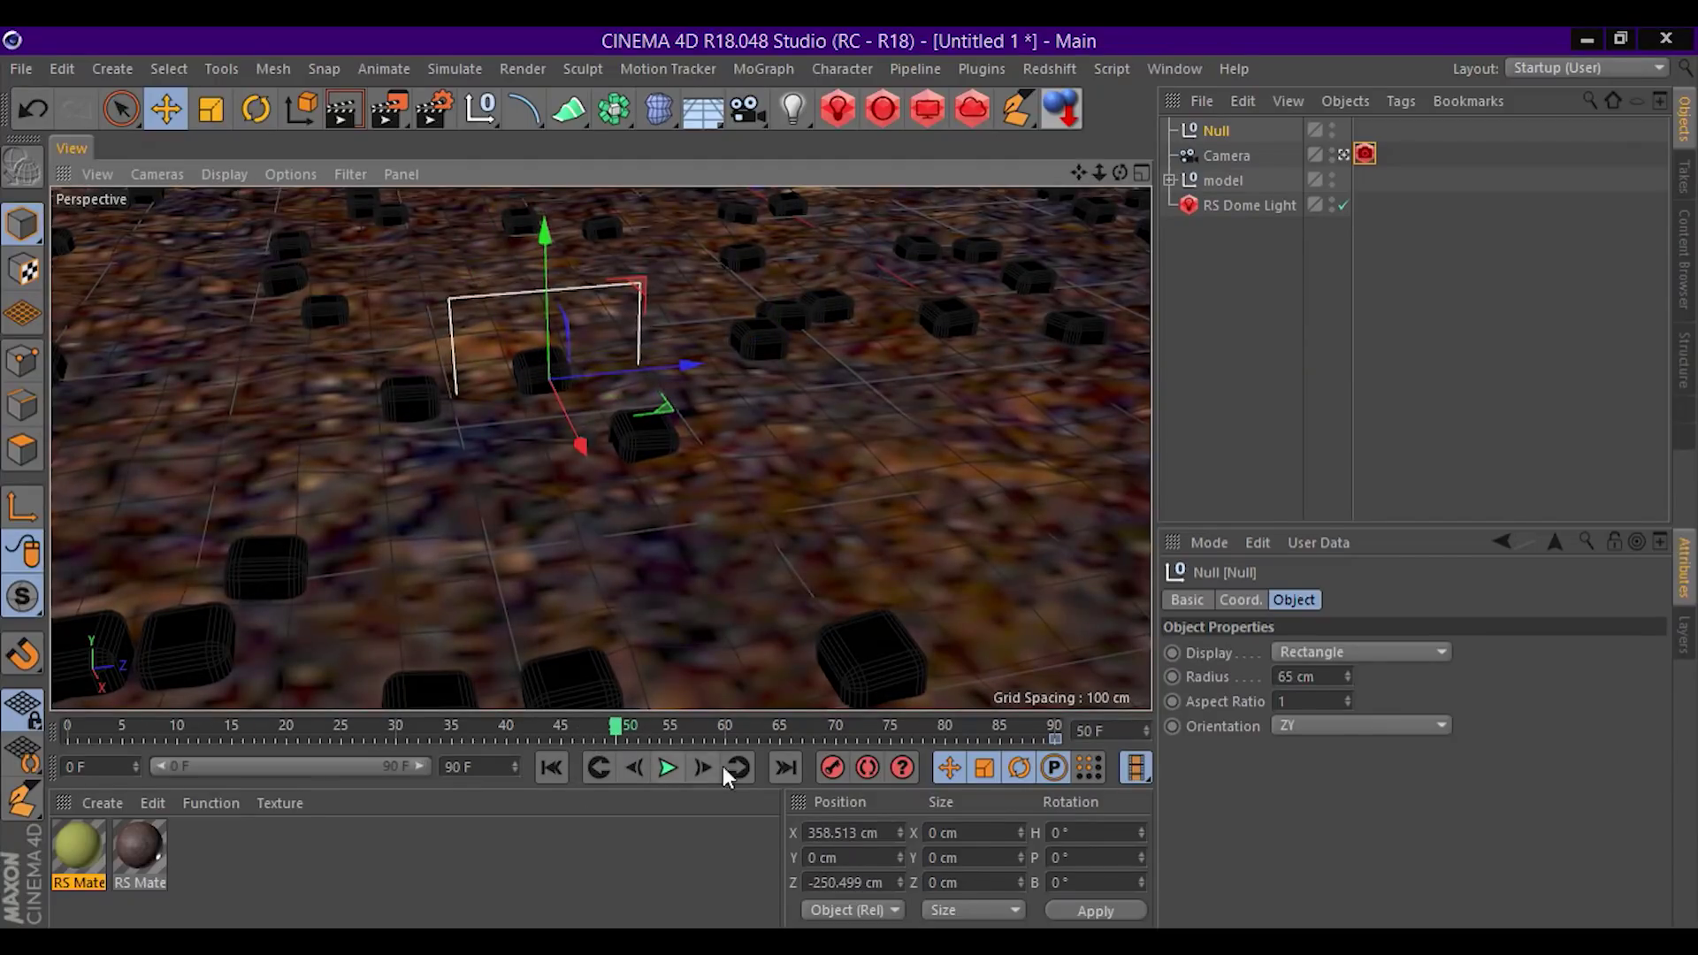
Reposition the Null along X and Z from frame 0, then stop the path playback.
left_click_drag(566, 732, 13, 778)
left_click_drag(576, 444, 694, 677)
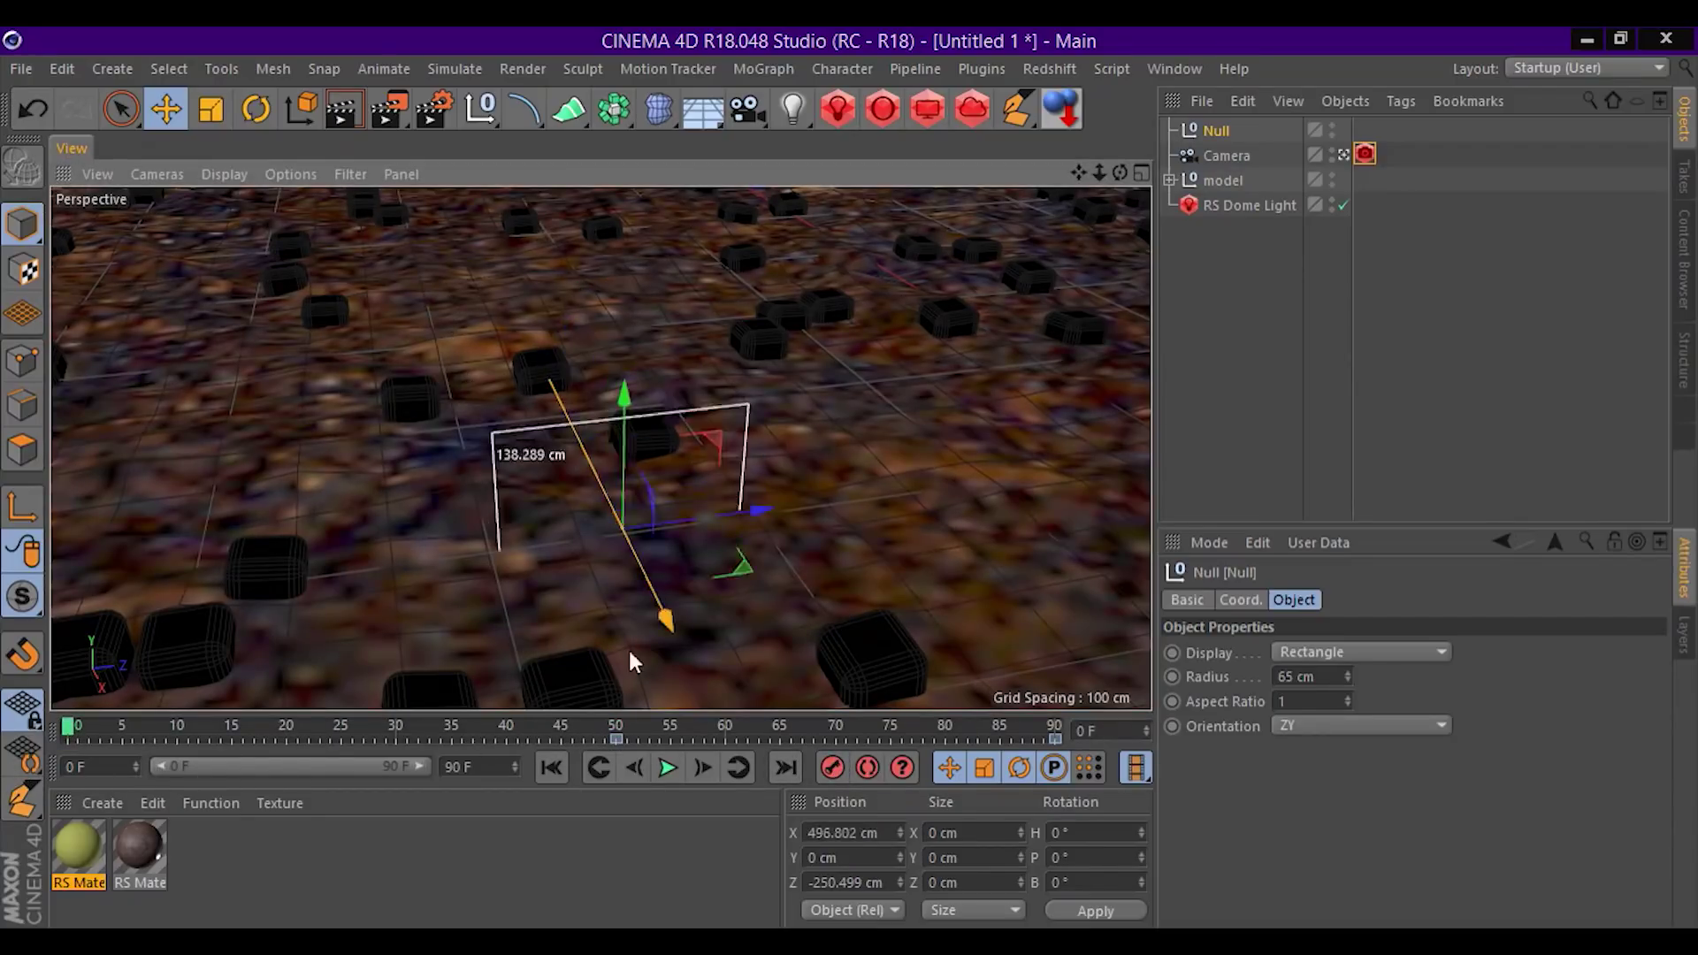
mouse_move(774, 566)
left_mouse_down()
mouse_move(453, 659)
mouse_move(283, 683)
left_mouse_up()
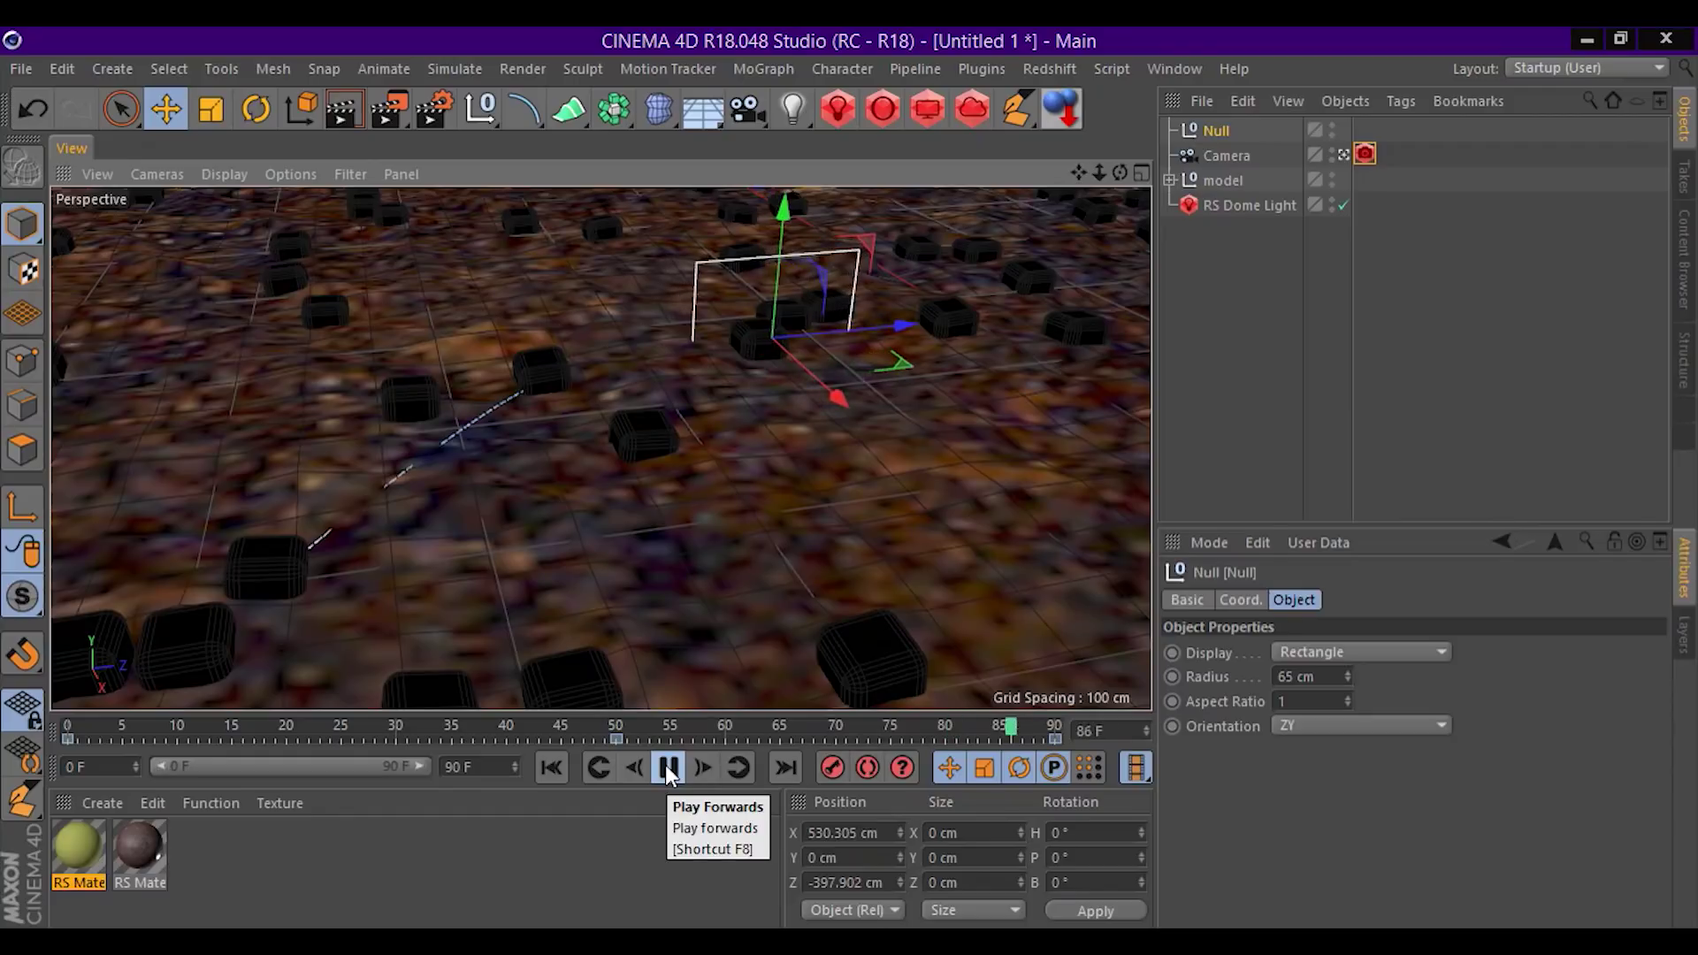
left_click(665, 766)
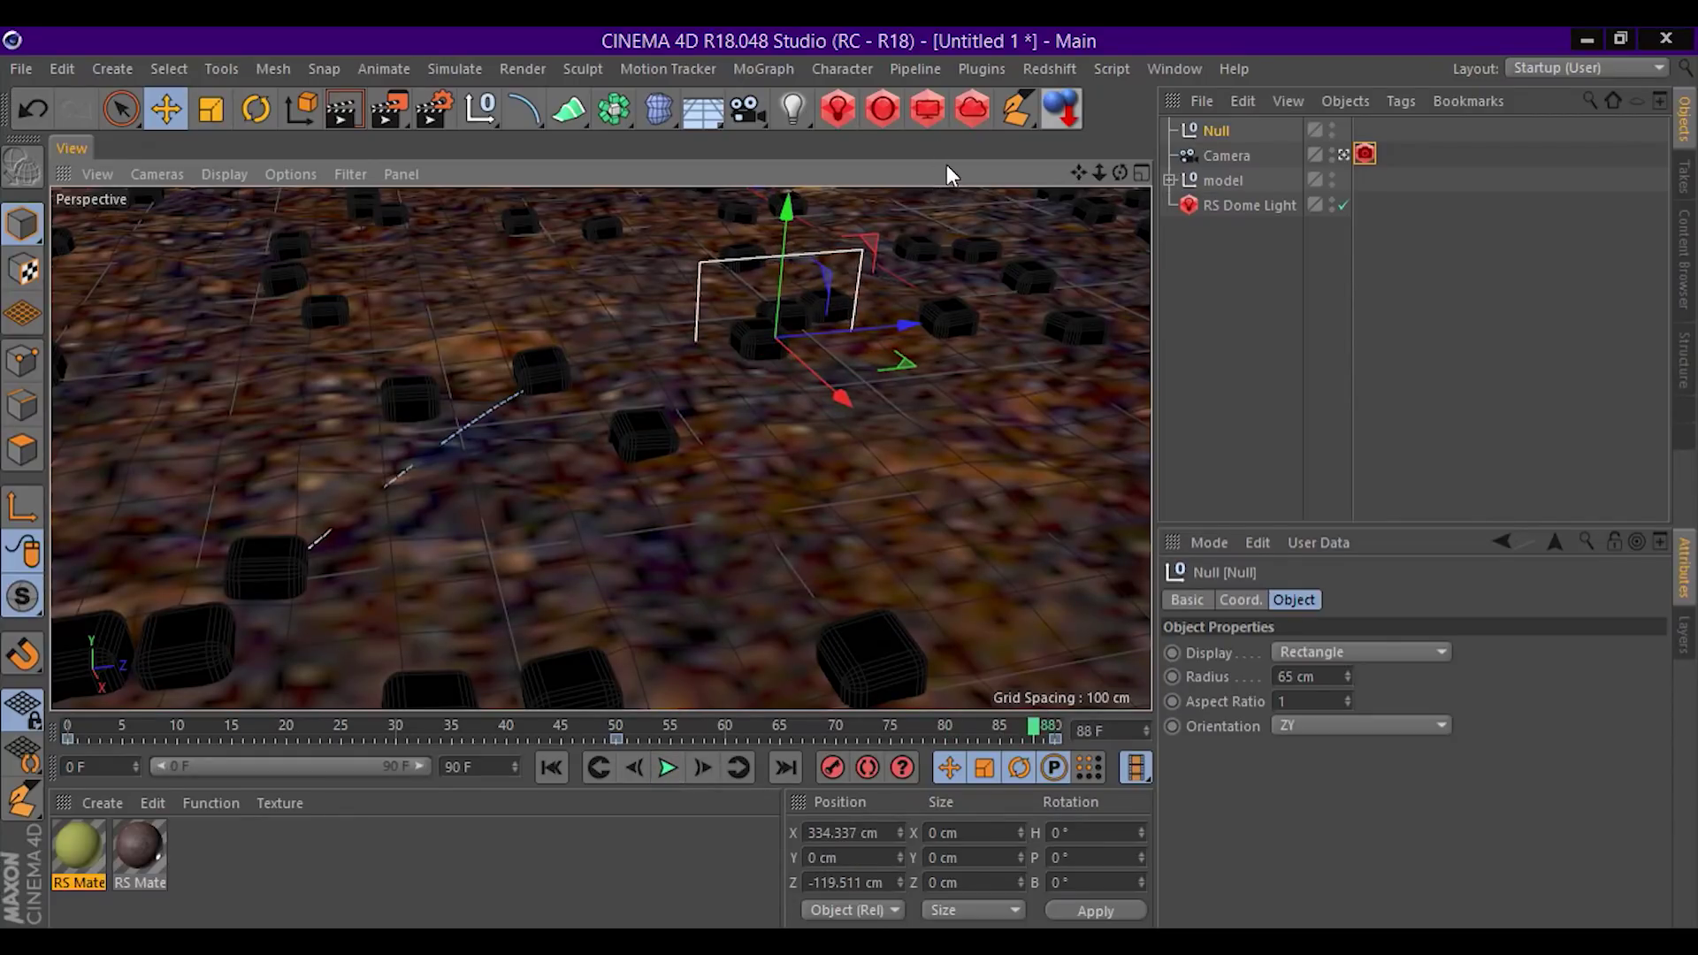
Open the render settings for the two-post and Platonic scene.
left_click(440, 103)
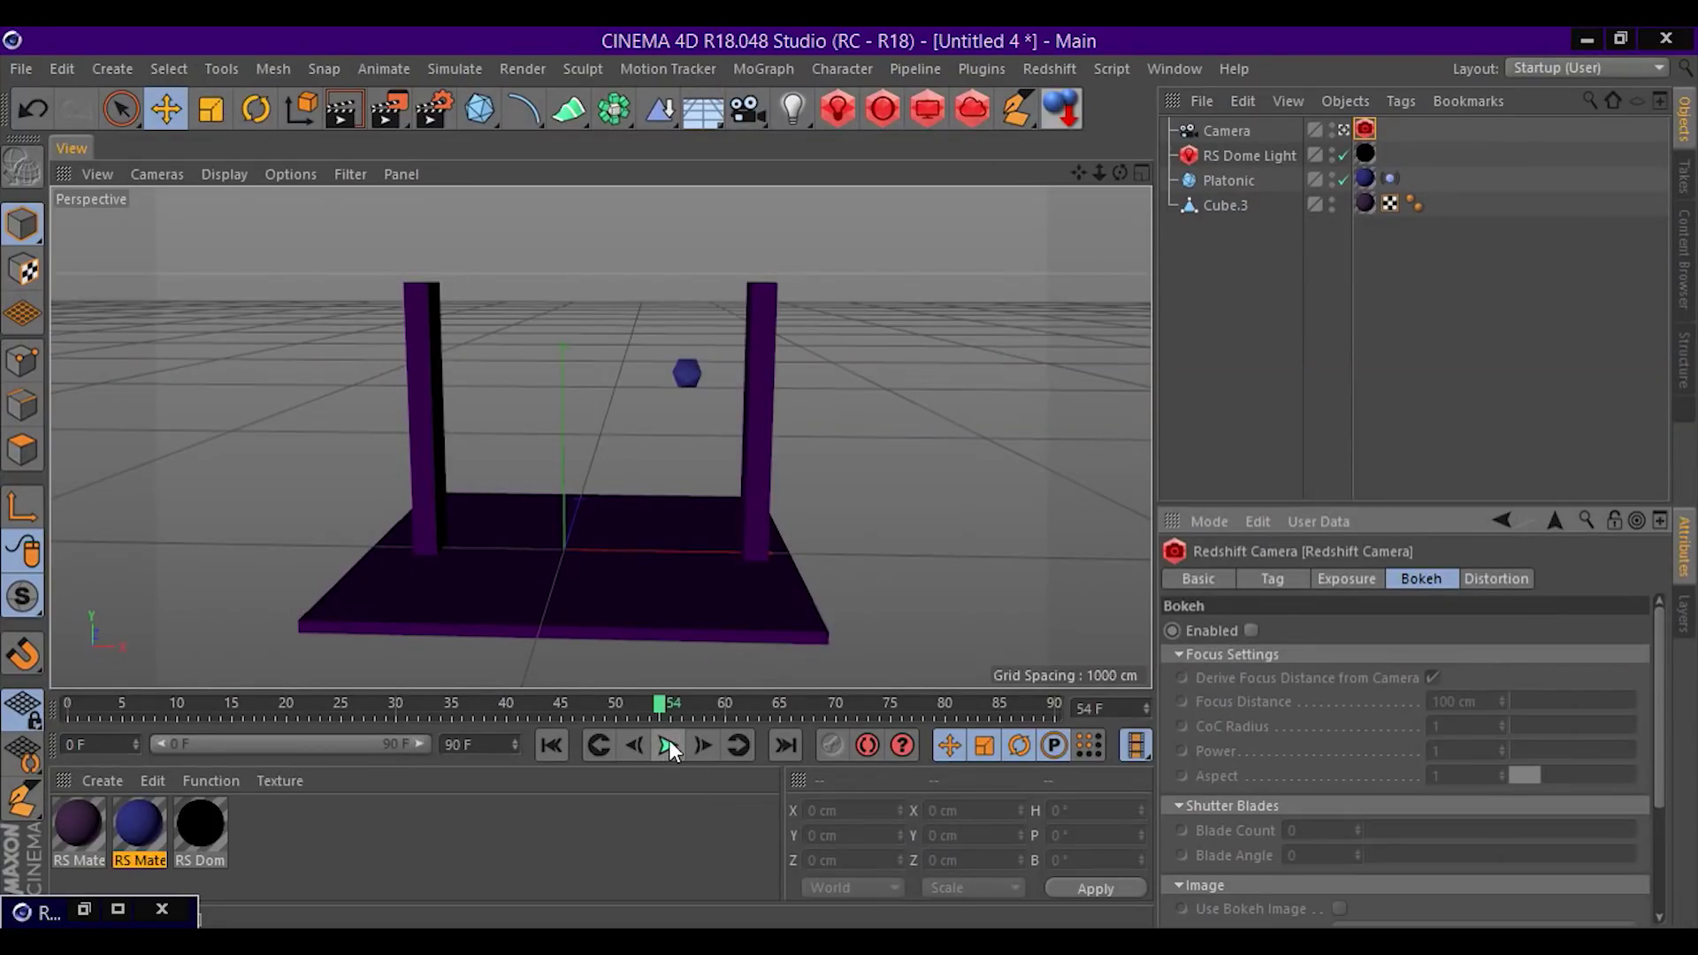
Play the posts-and-Platonic animation, stop at frame 44, and minimize the Redshift RenderView.
left_click(669, 743)
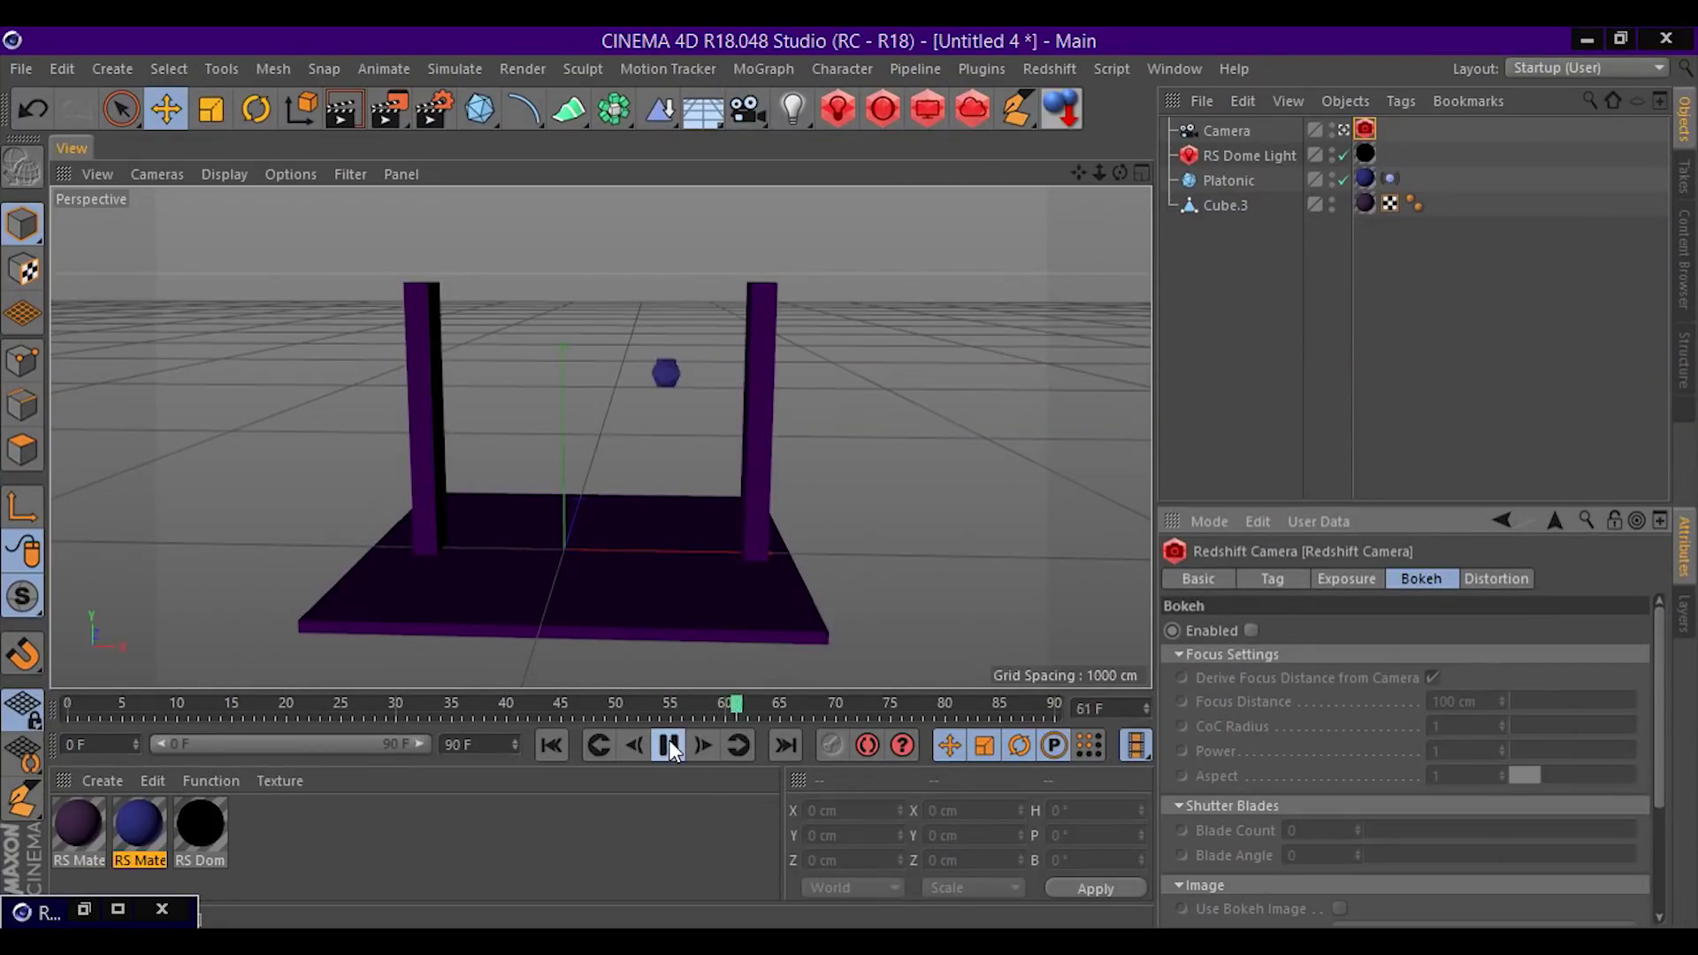
left_click(668, 745)
left_click(85, 909)
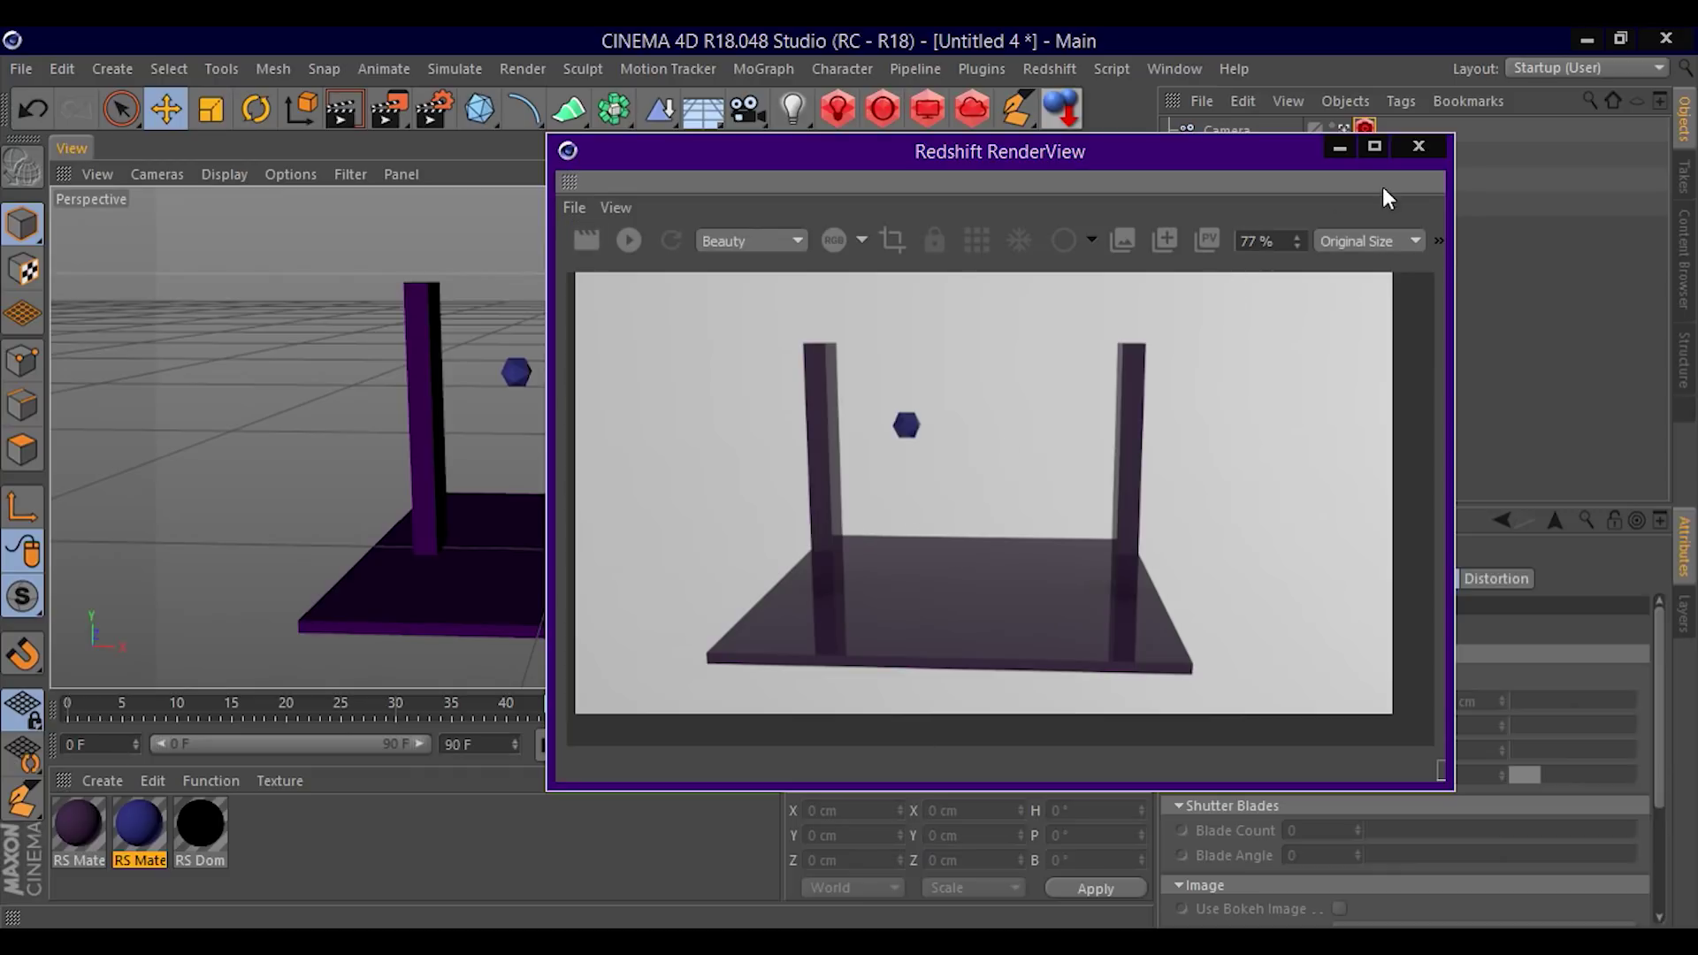
left_click(1337, 148)
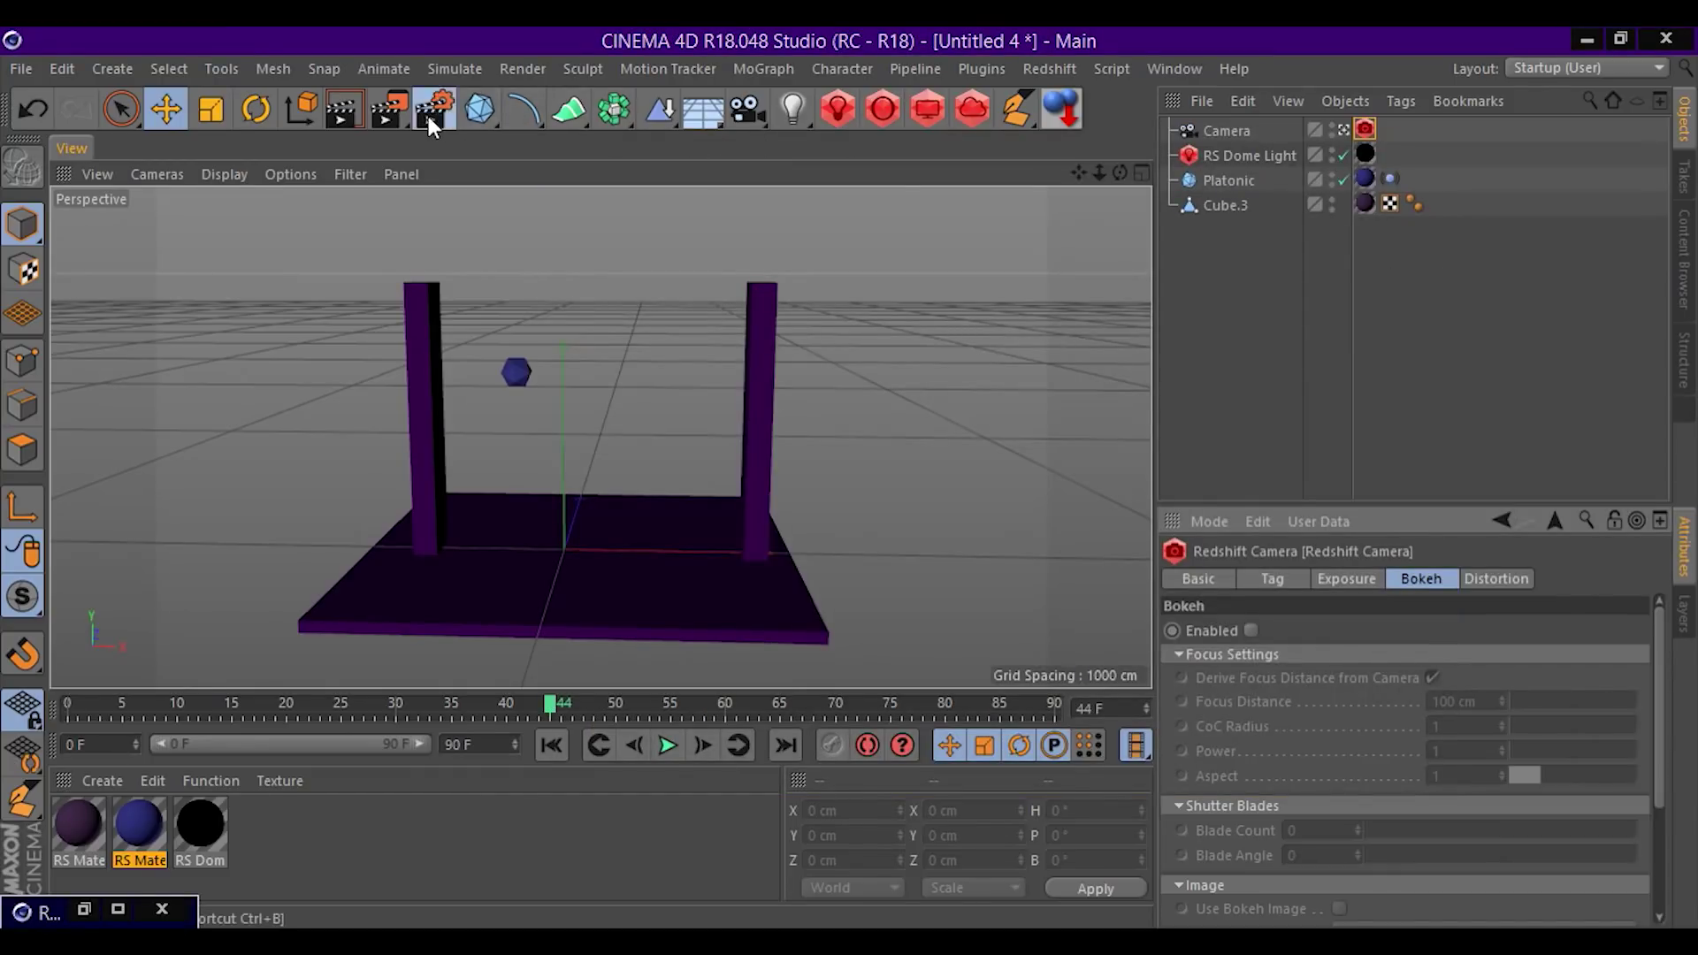
Check Enable under Motion Blur in the Redshift render settings.
left_click(429, 113)
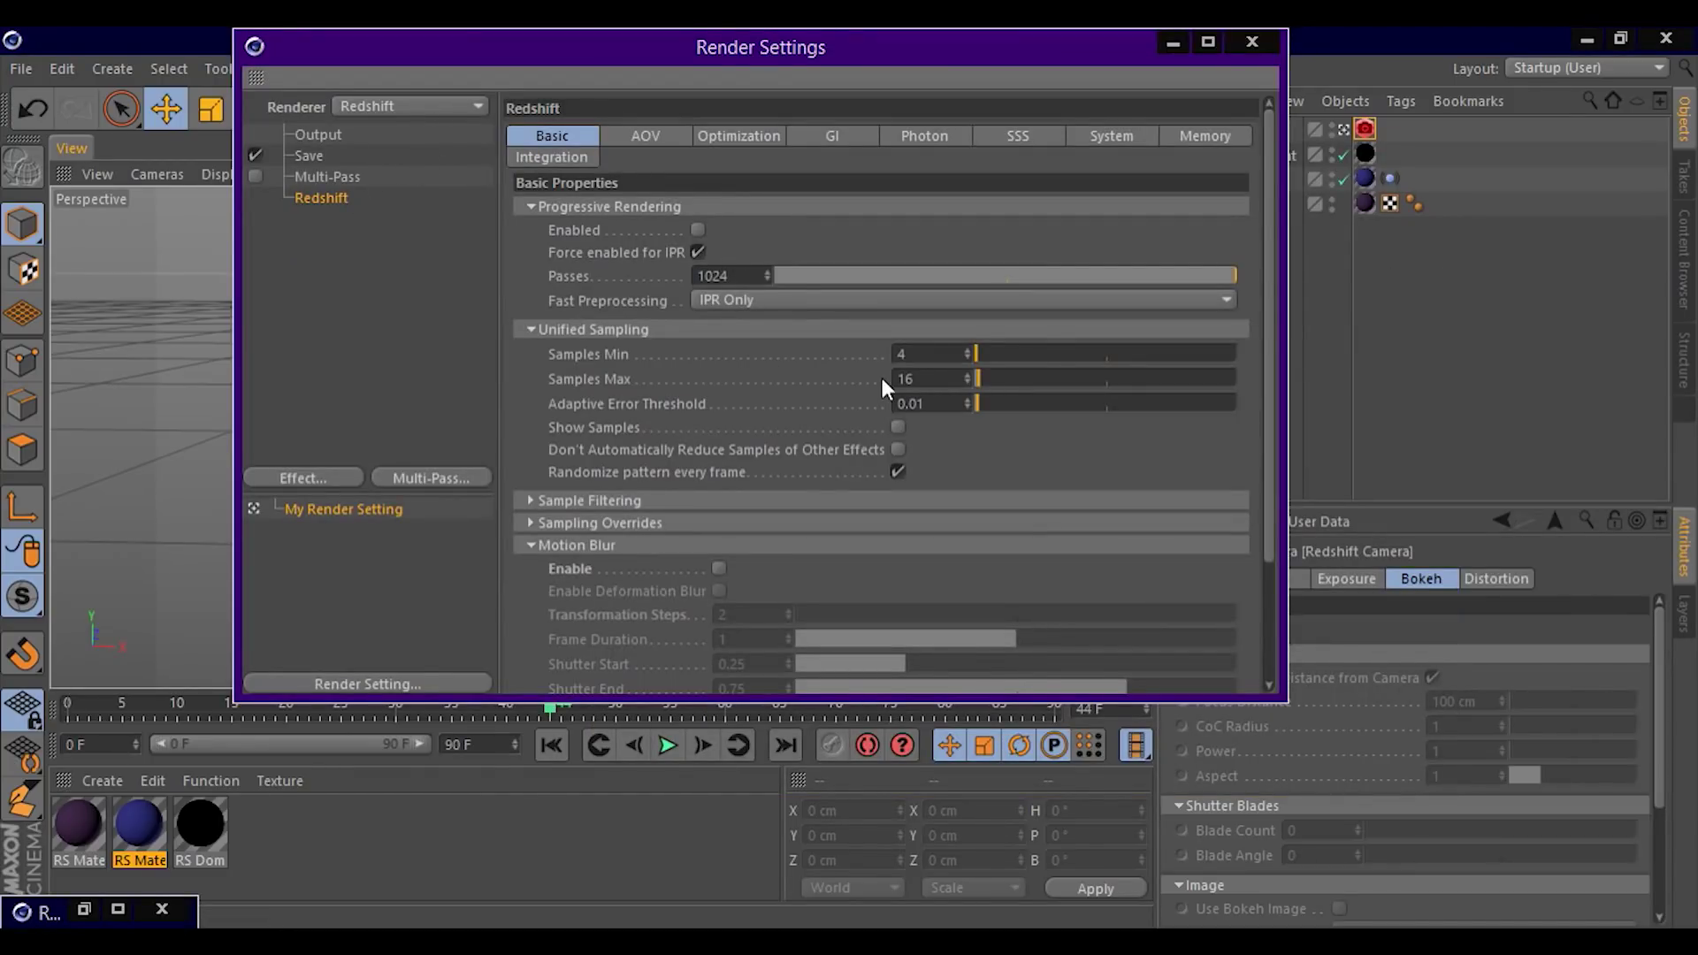
scroll(880, 380, "down", 3)
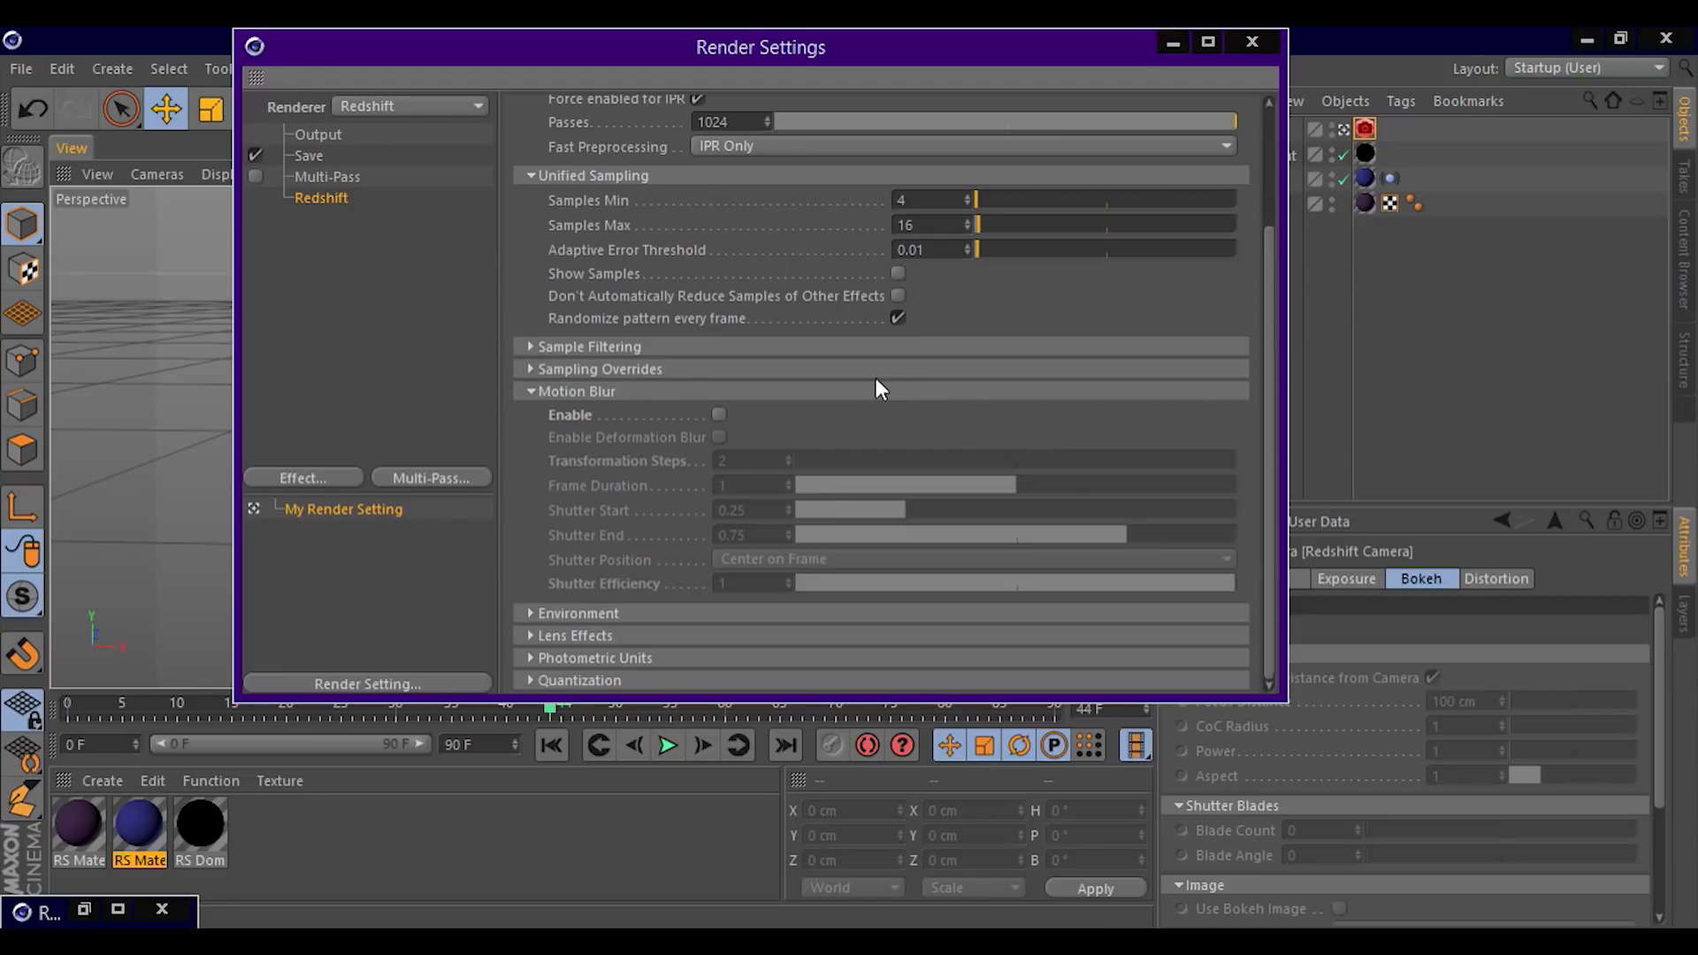
left_click(718, 416)
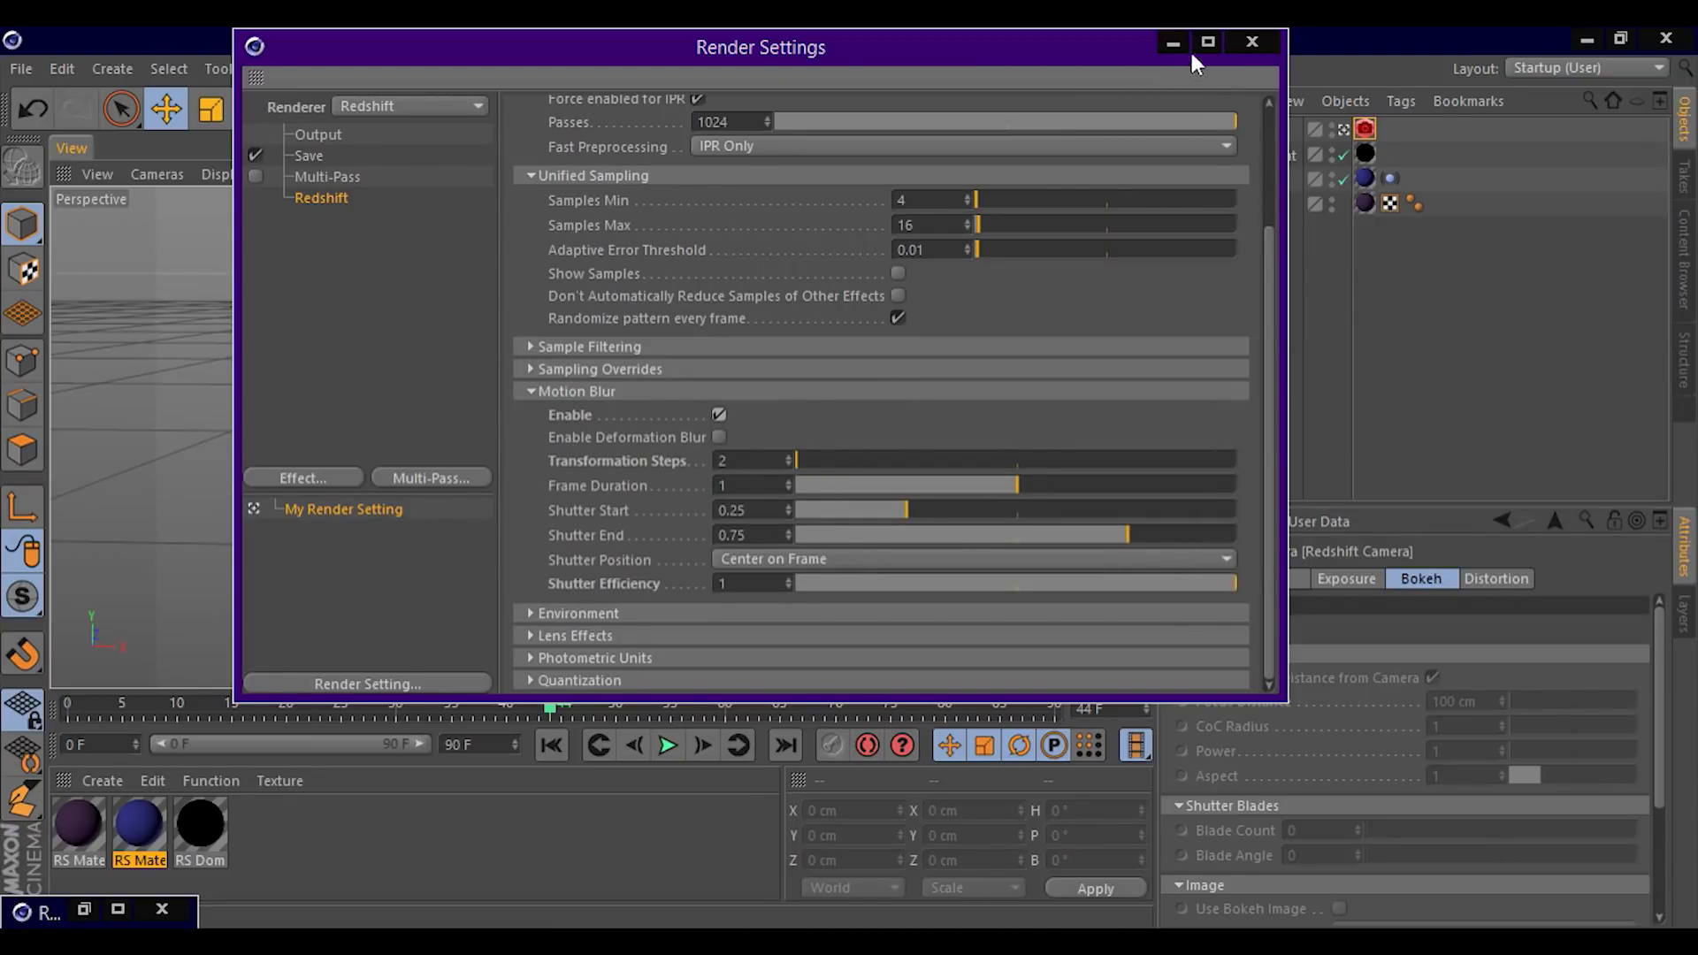
left_click(1252, 41)
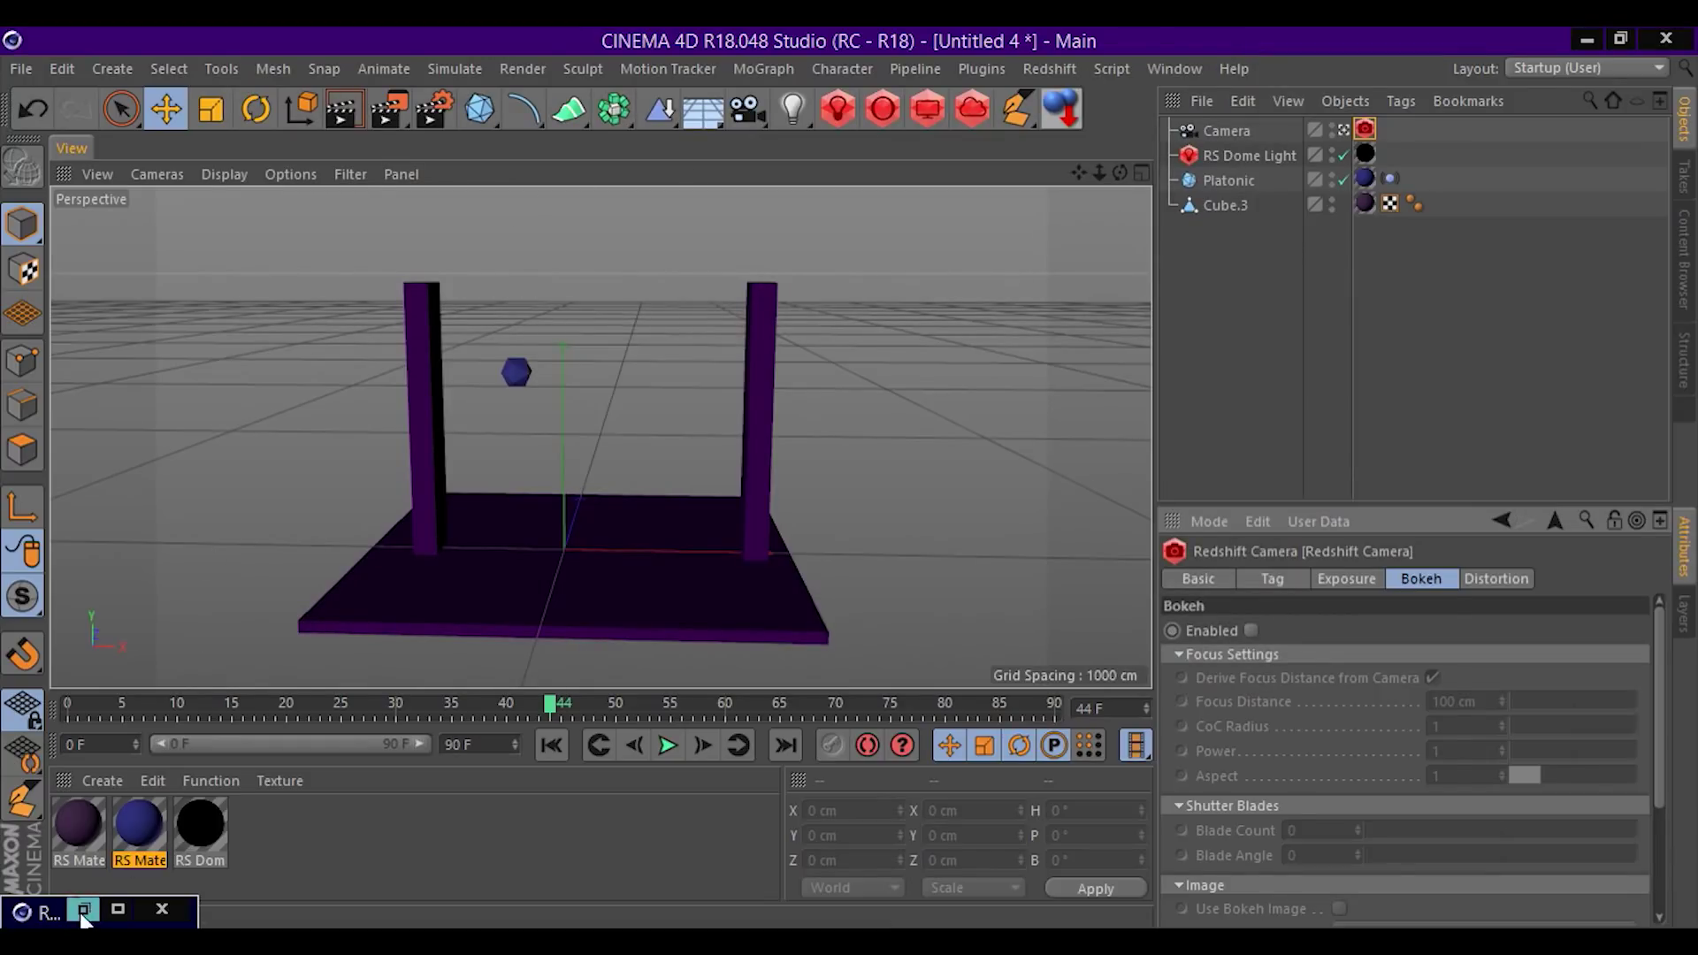
After viewing the motion-blurred preview, add a CINEMA 4D Vibrate tag to the Camera.
left_click(84, 909)
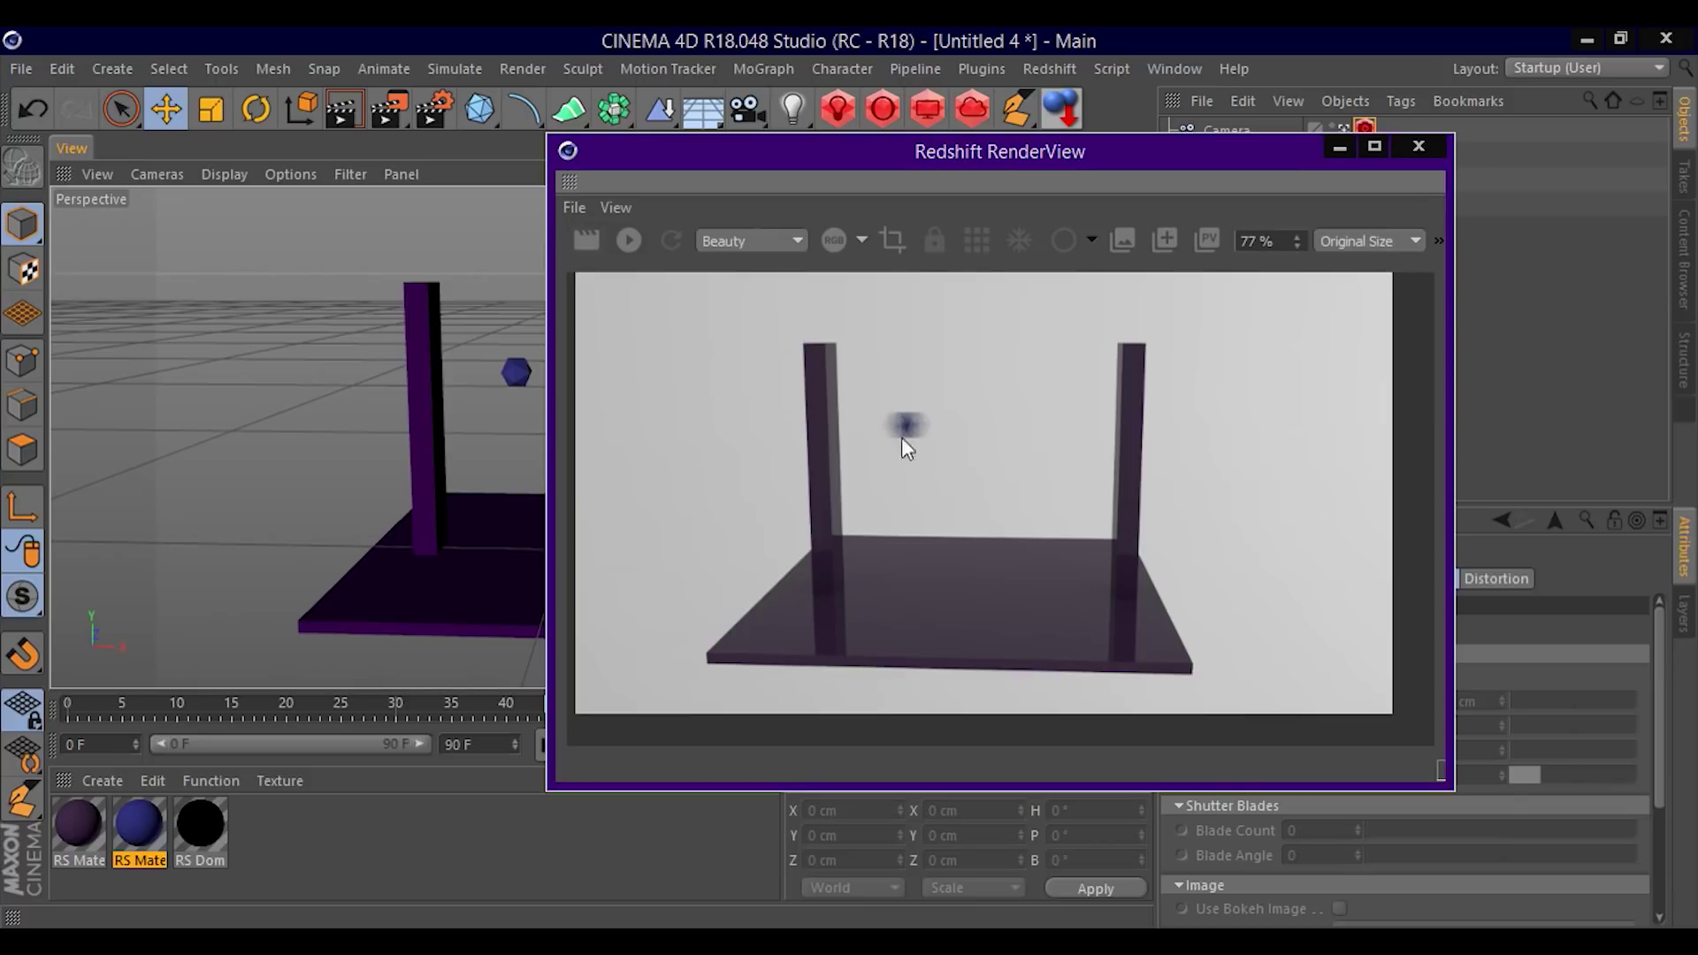
left_click(1340, 148)
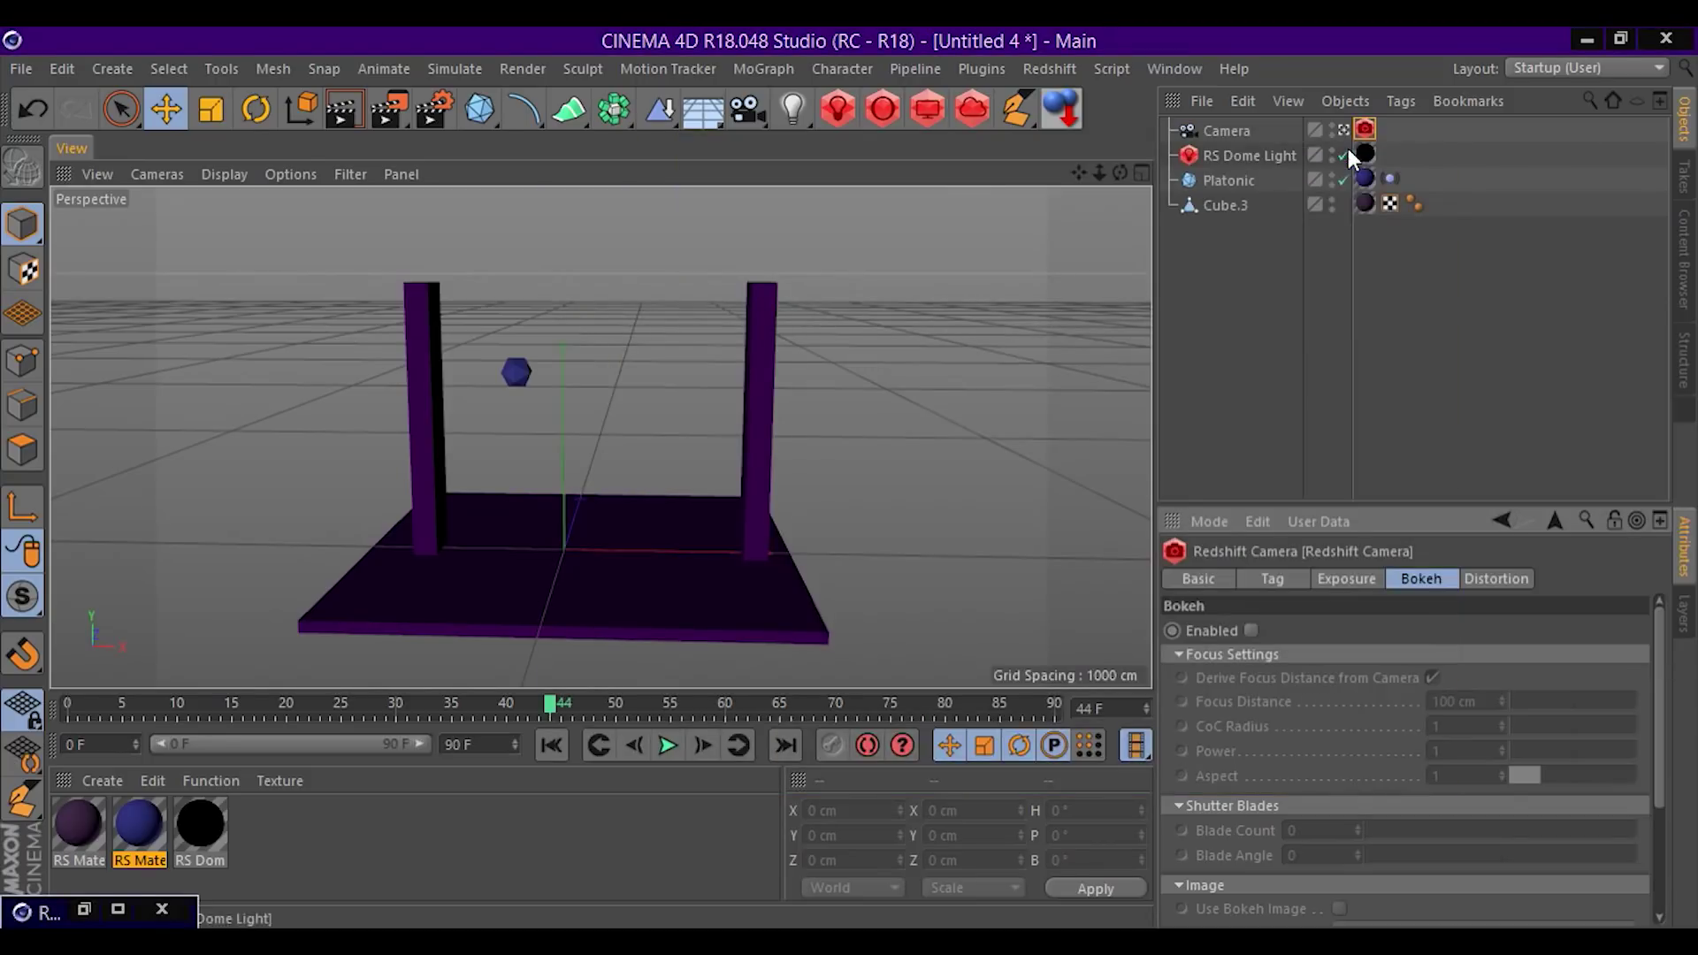
left_click(1242, 130)
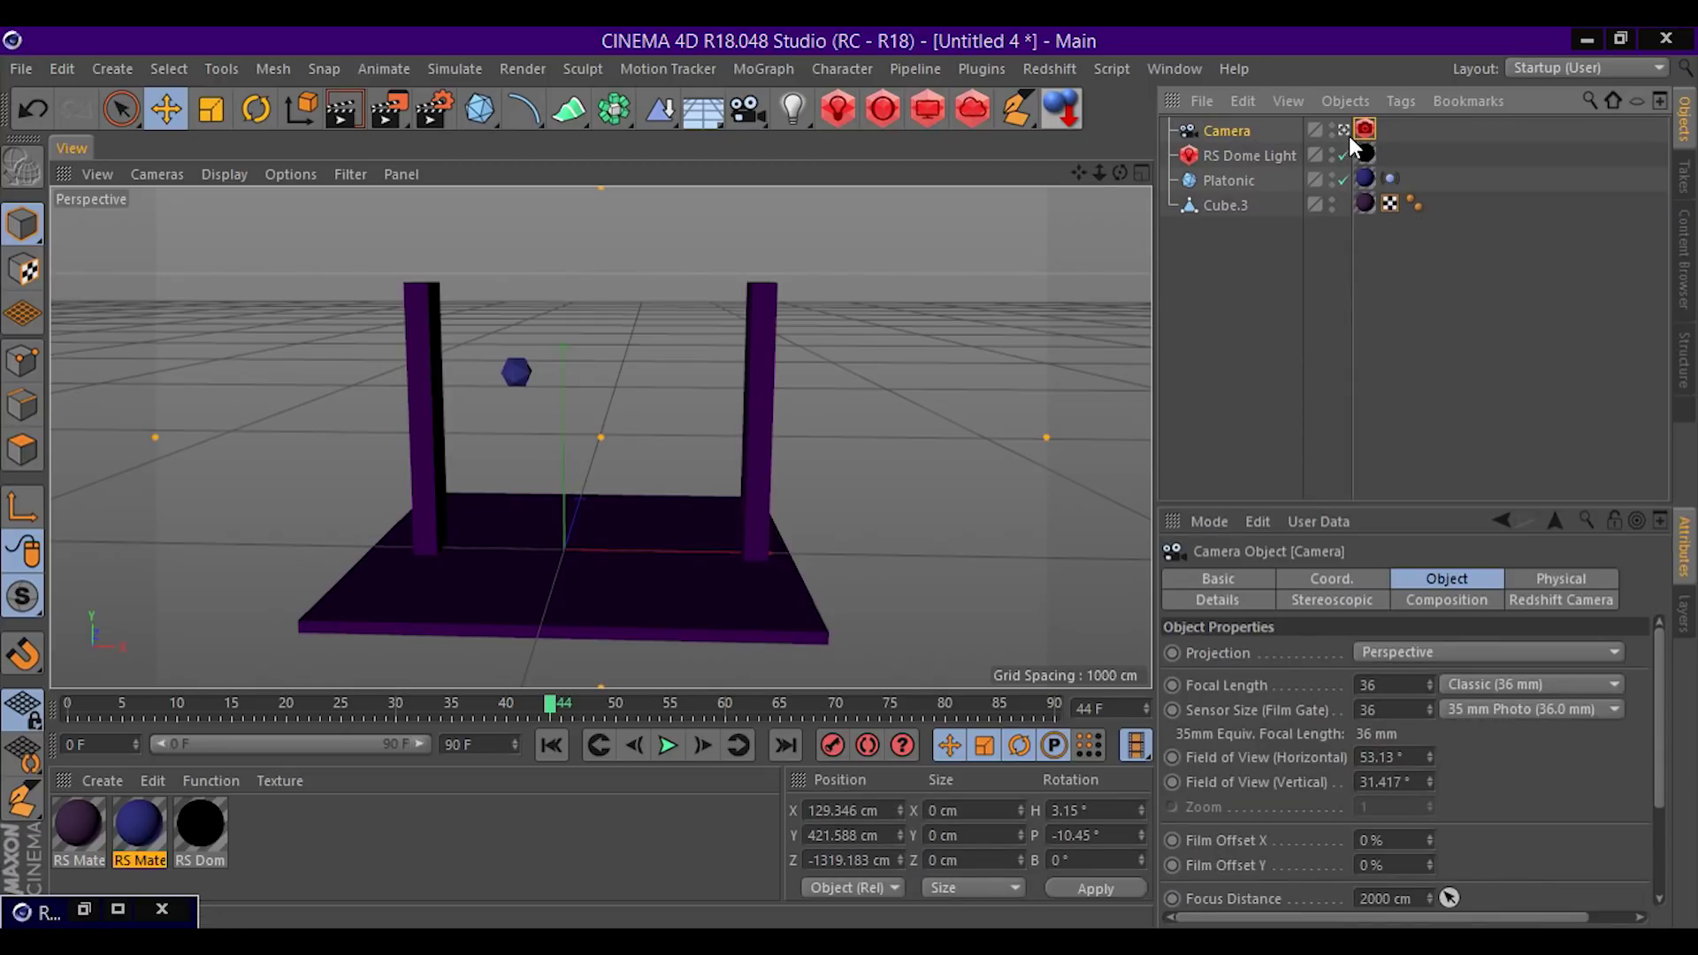
right_click(1242, 127)
mouse_move(1324, 58)
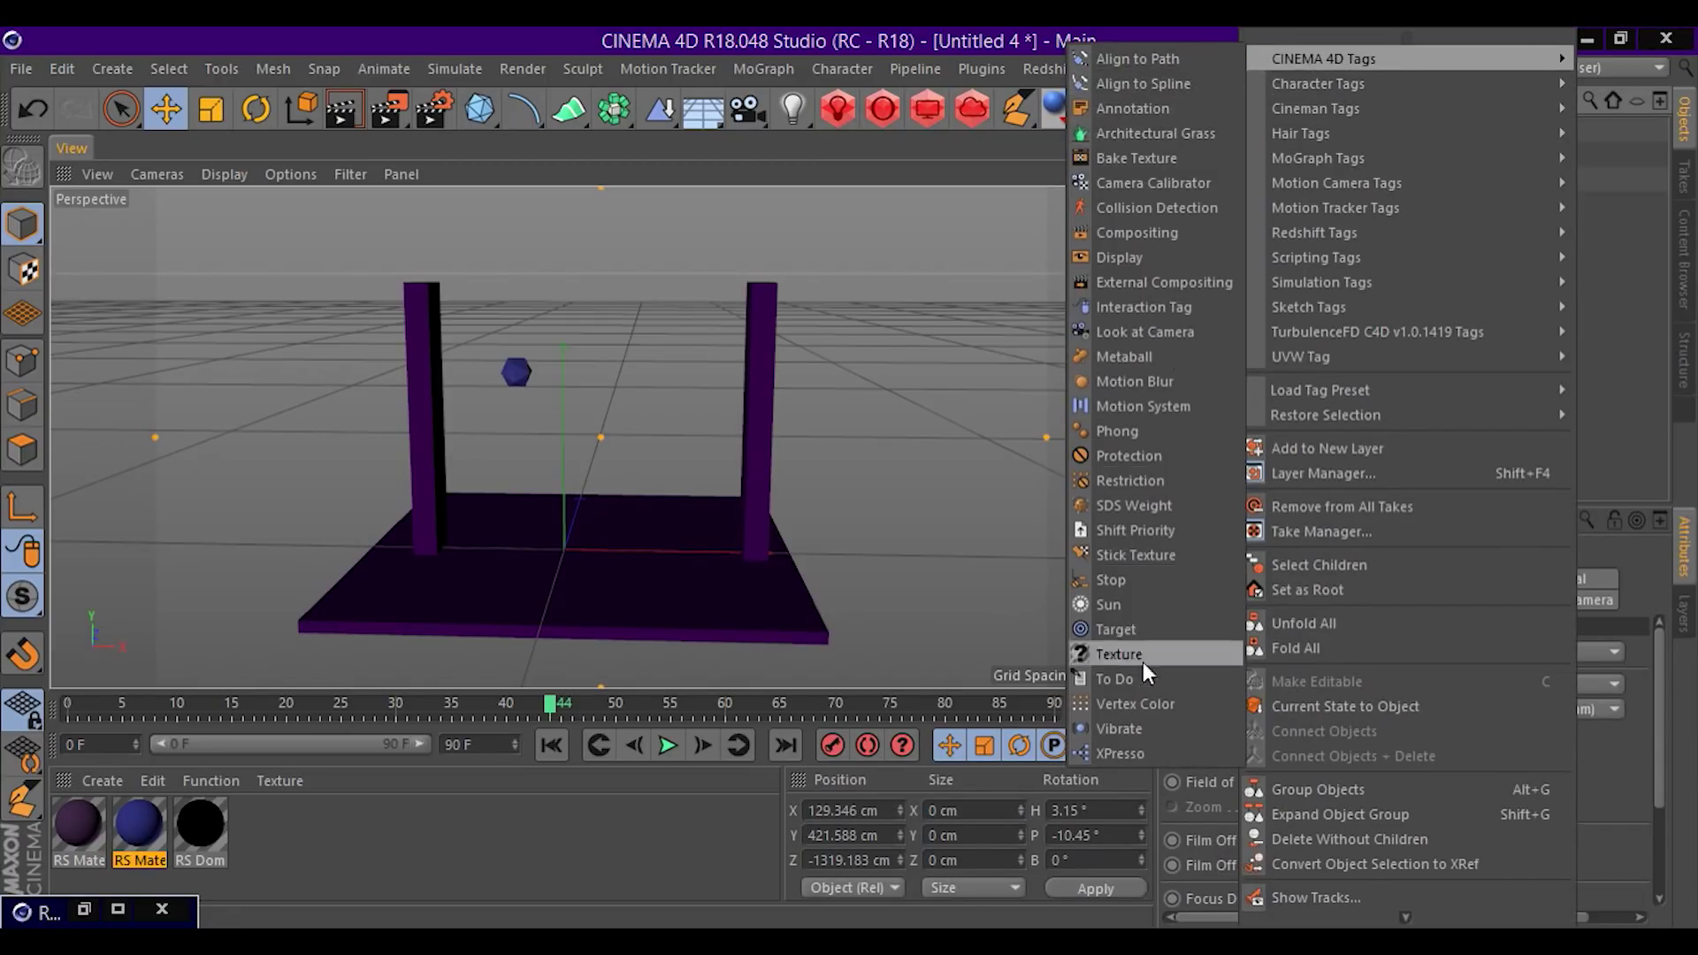
left_click(1146, 727)
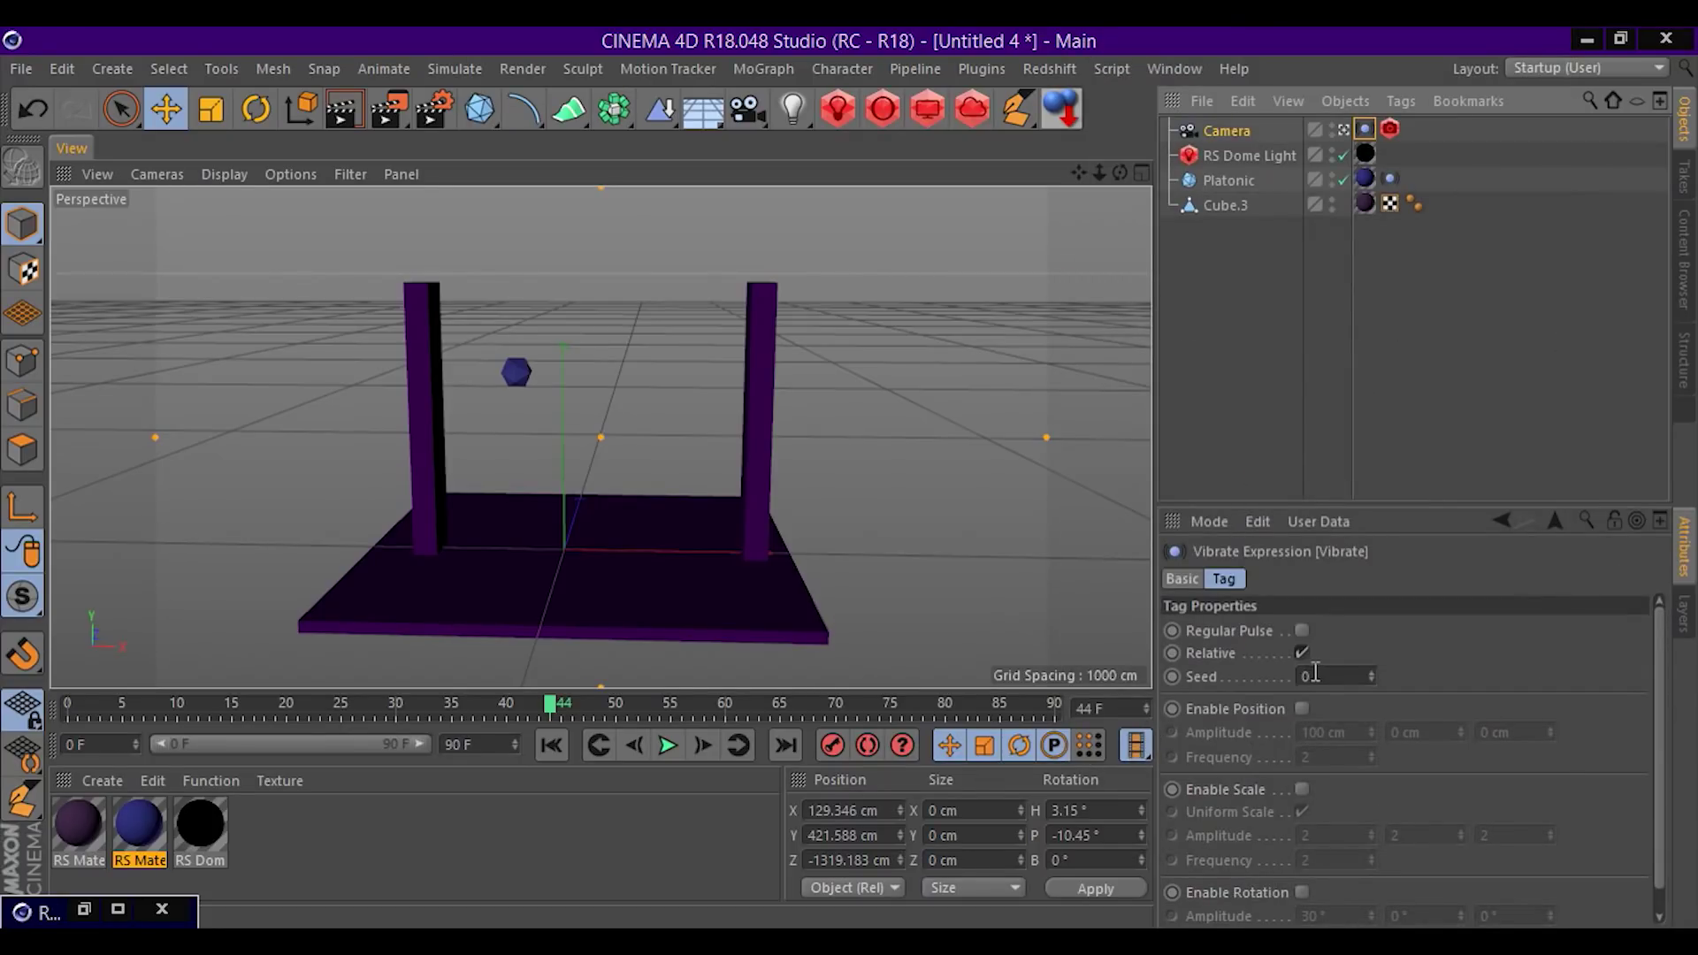
Enable Vibrate position shake with amplitude 50 cm on X and Y and frequency 3.
left_click(1302, 708)
double_click(1326, 732)
type("2")
double_click(1326, 733)
type("20")
type("0")
double_click(1415, 732)
type("50")
double_click(1348, 757)
type("4")
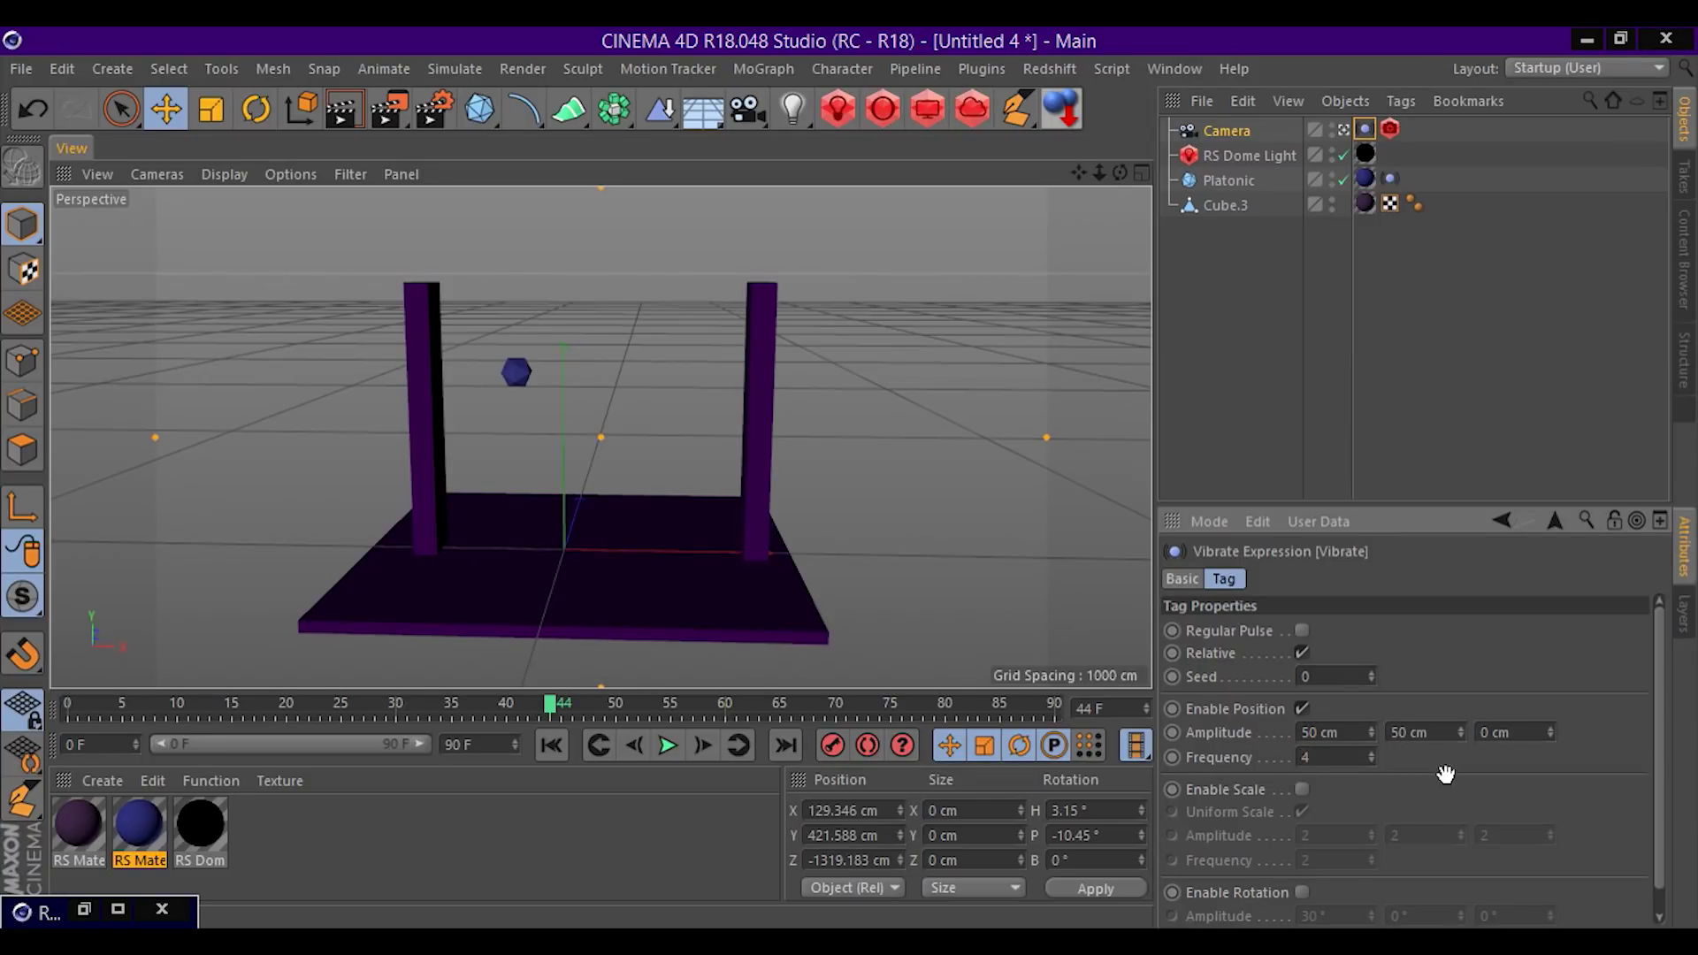
key("Return")
type("3")
key("Return")
Turn on Regular Pulse while previewing the camera shake playback.
left_click(668, 745)
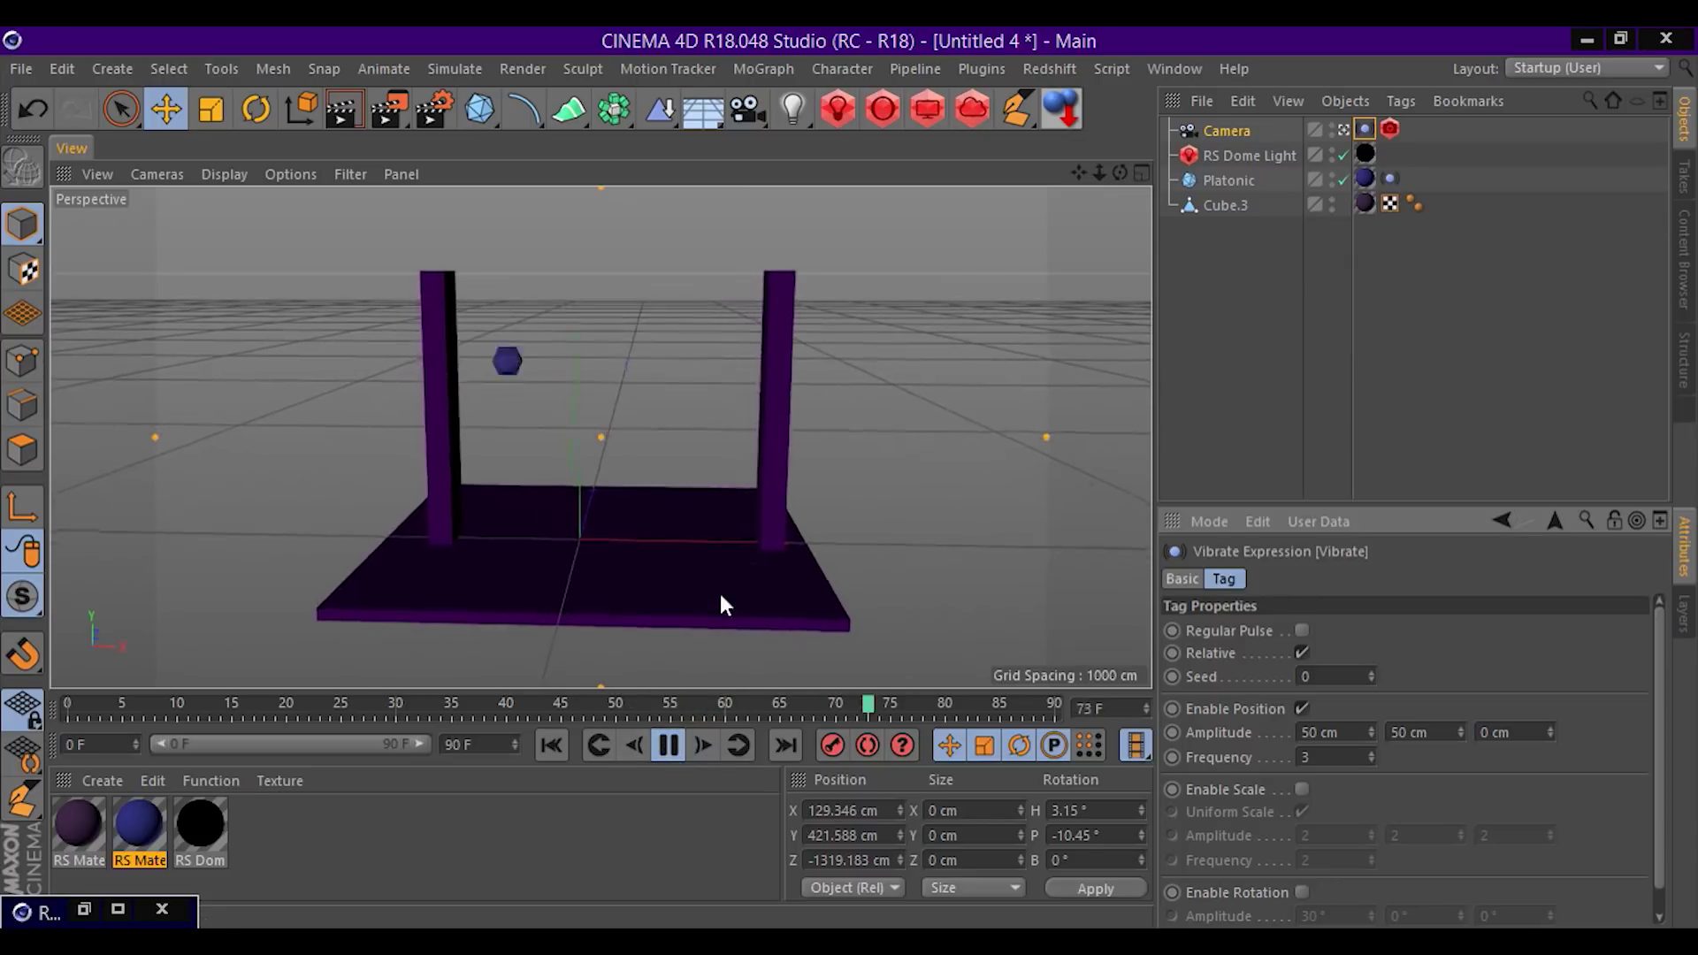
left_click(1305, 629)
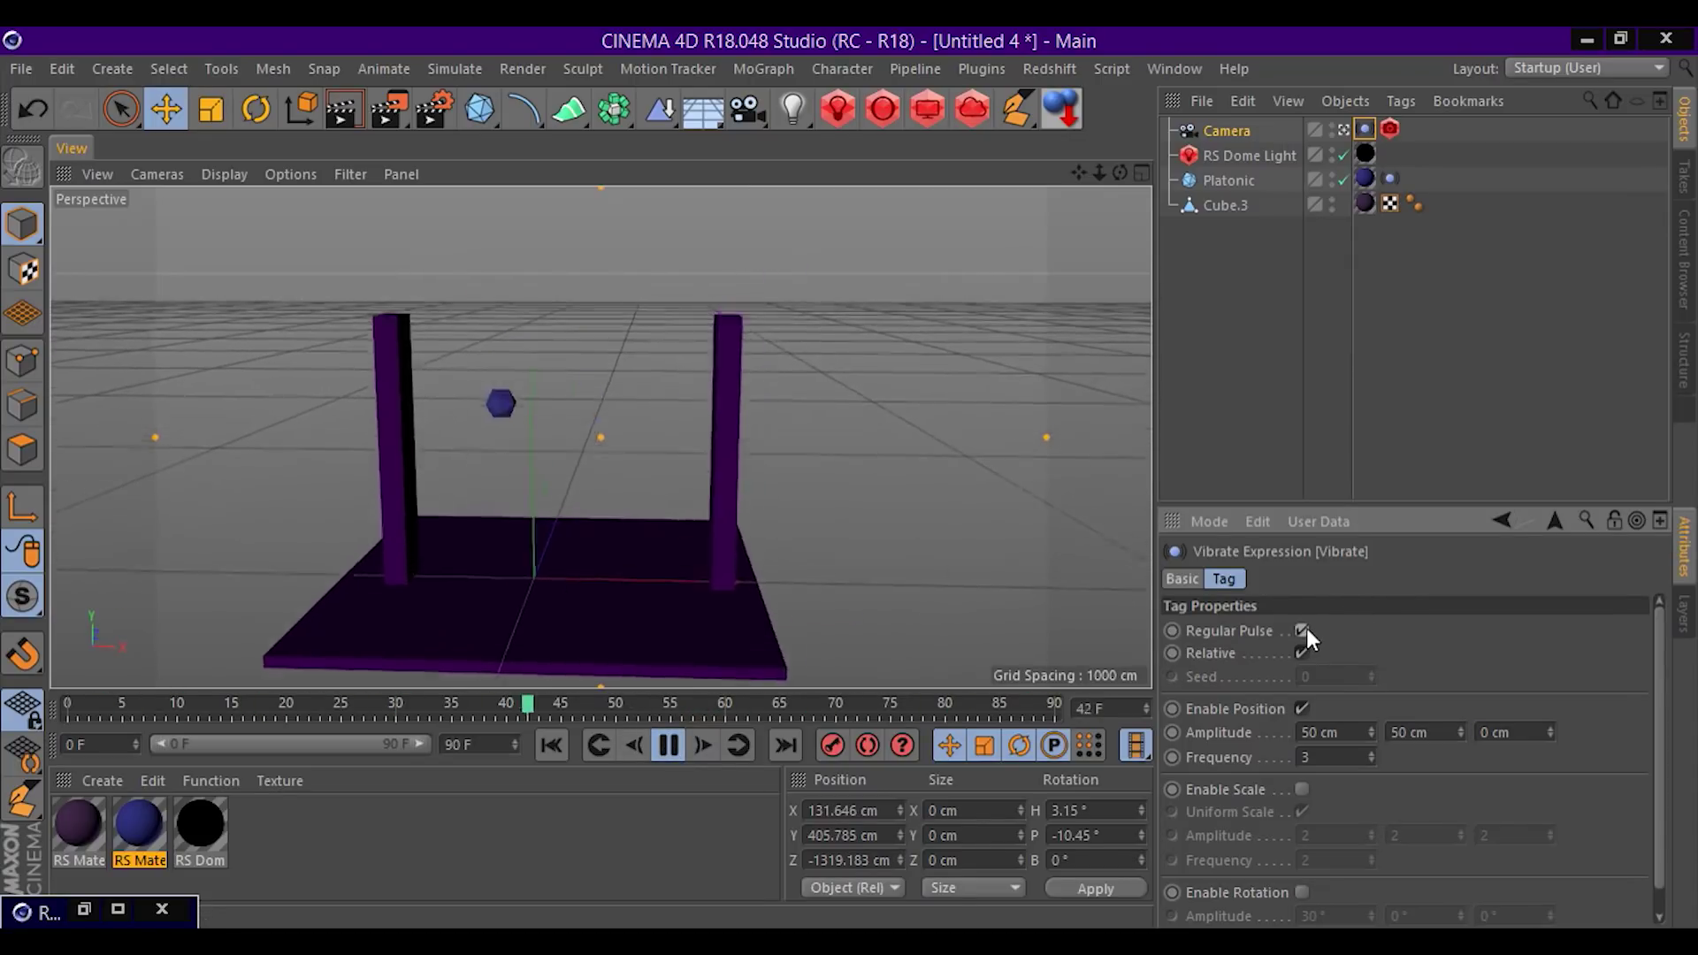
left_click(669, 745)
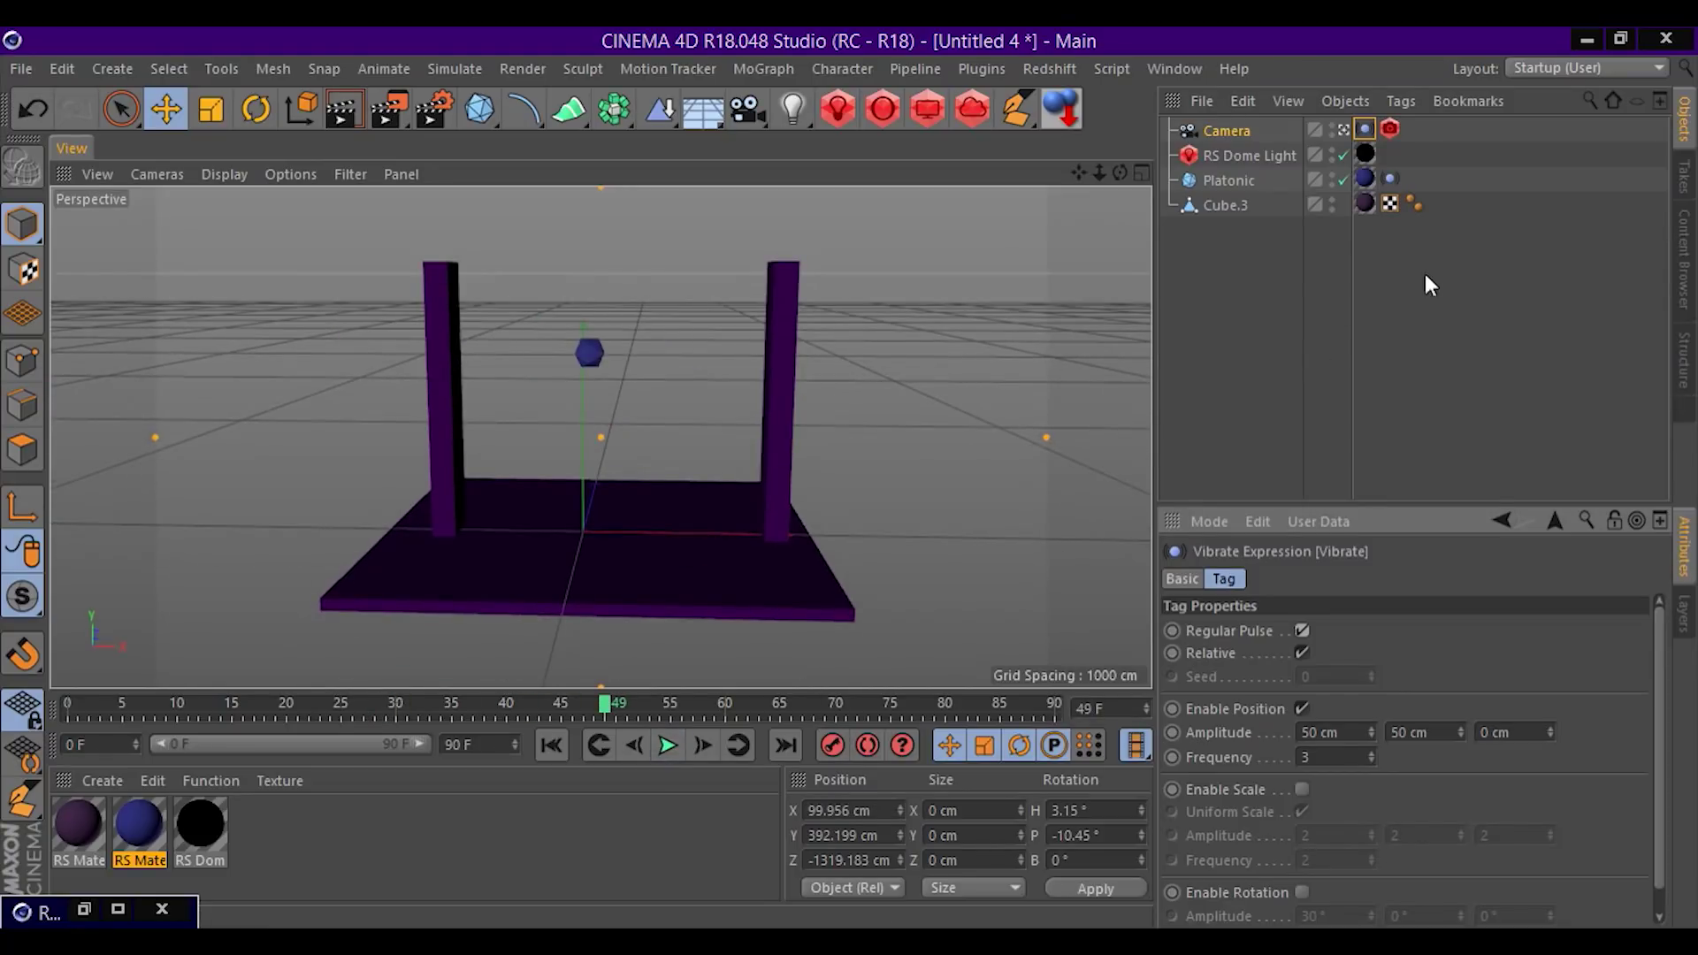
left_click(1394, 125)
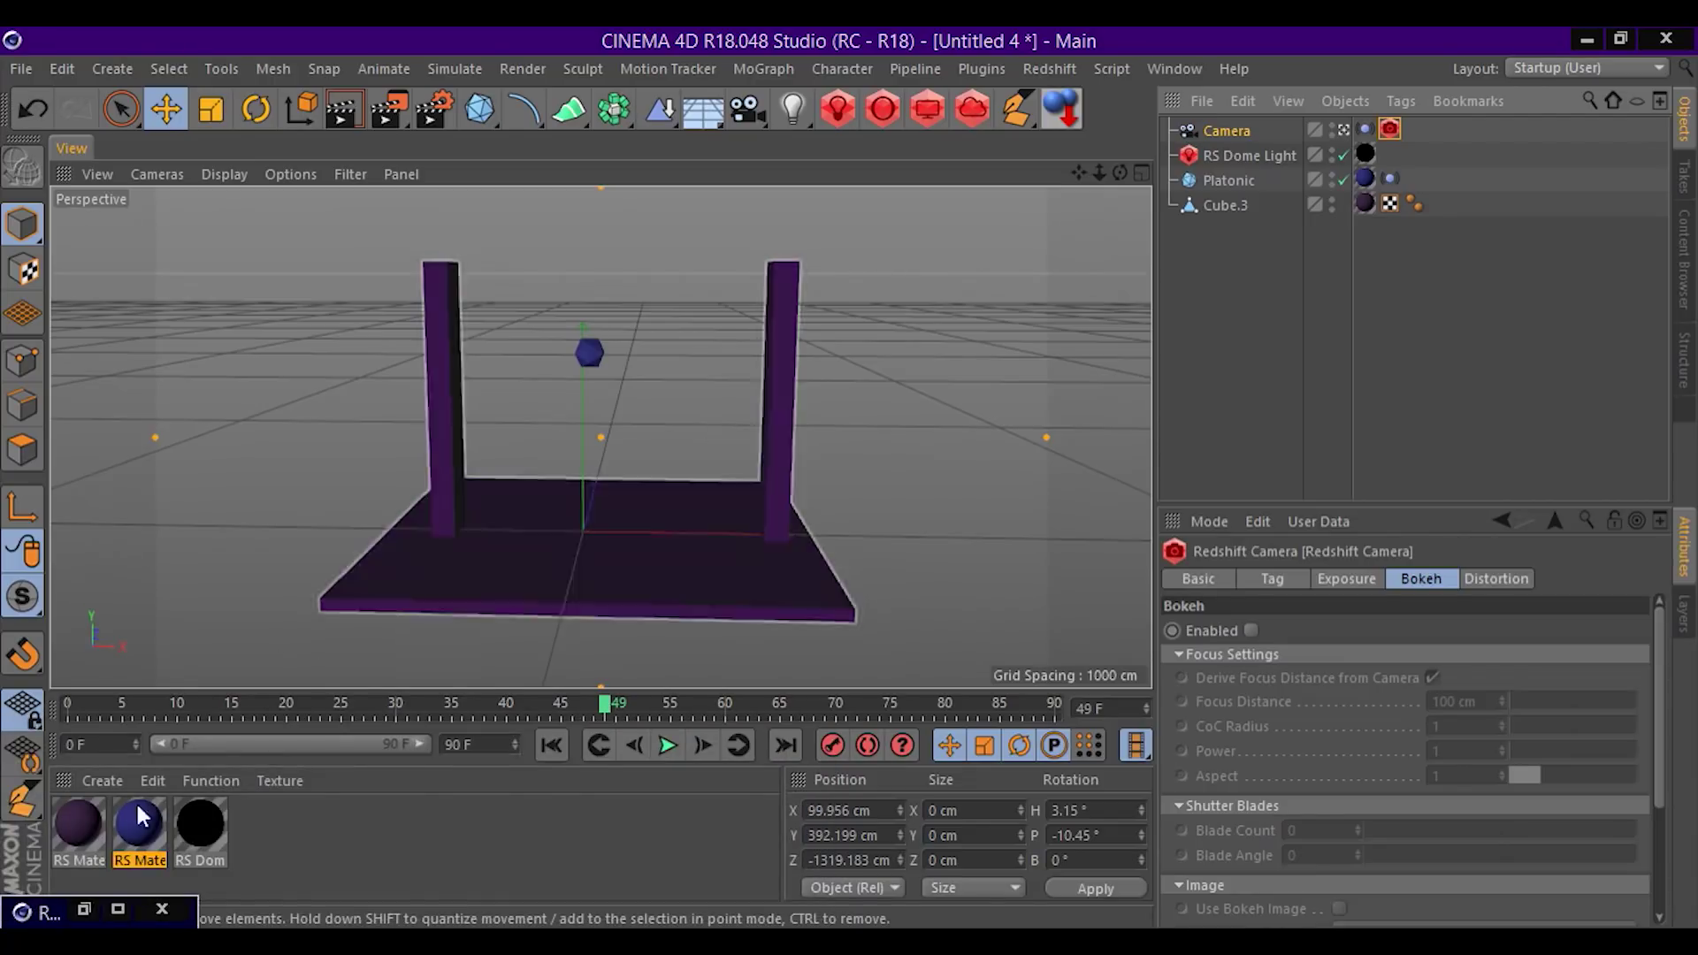
Render in the Redshift RenderView and check Motion Blur in the Redshift Camera tag.
left_click(84, 909)
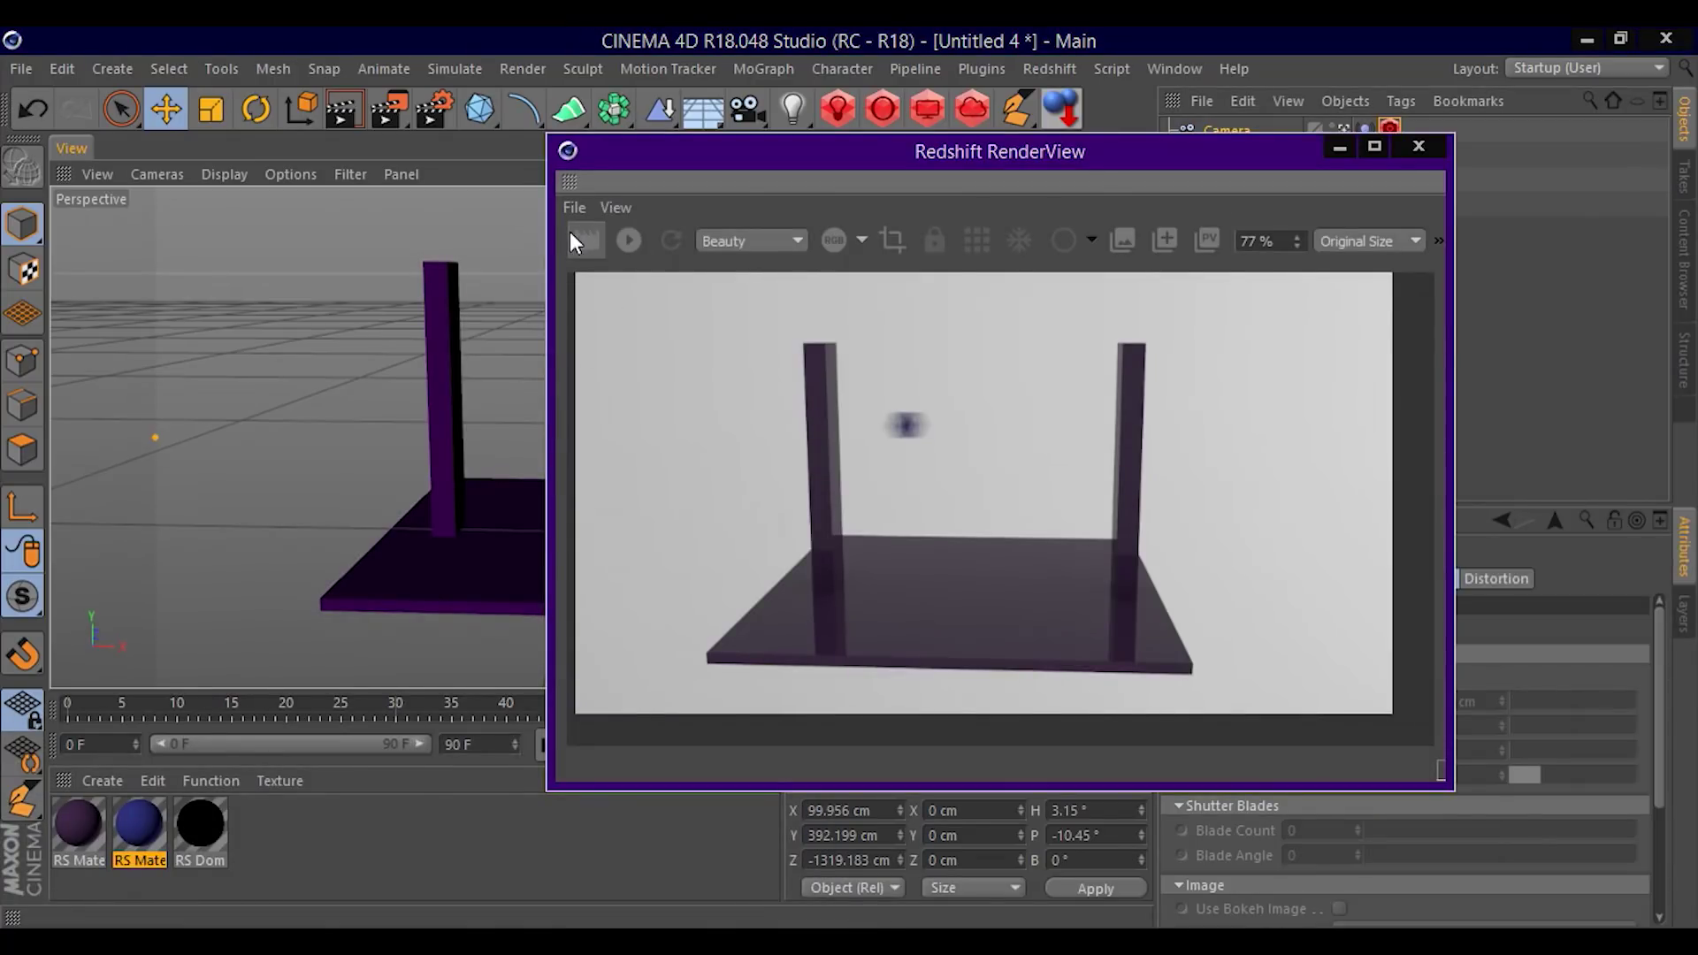
left_click(583, 241)
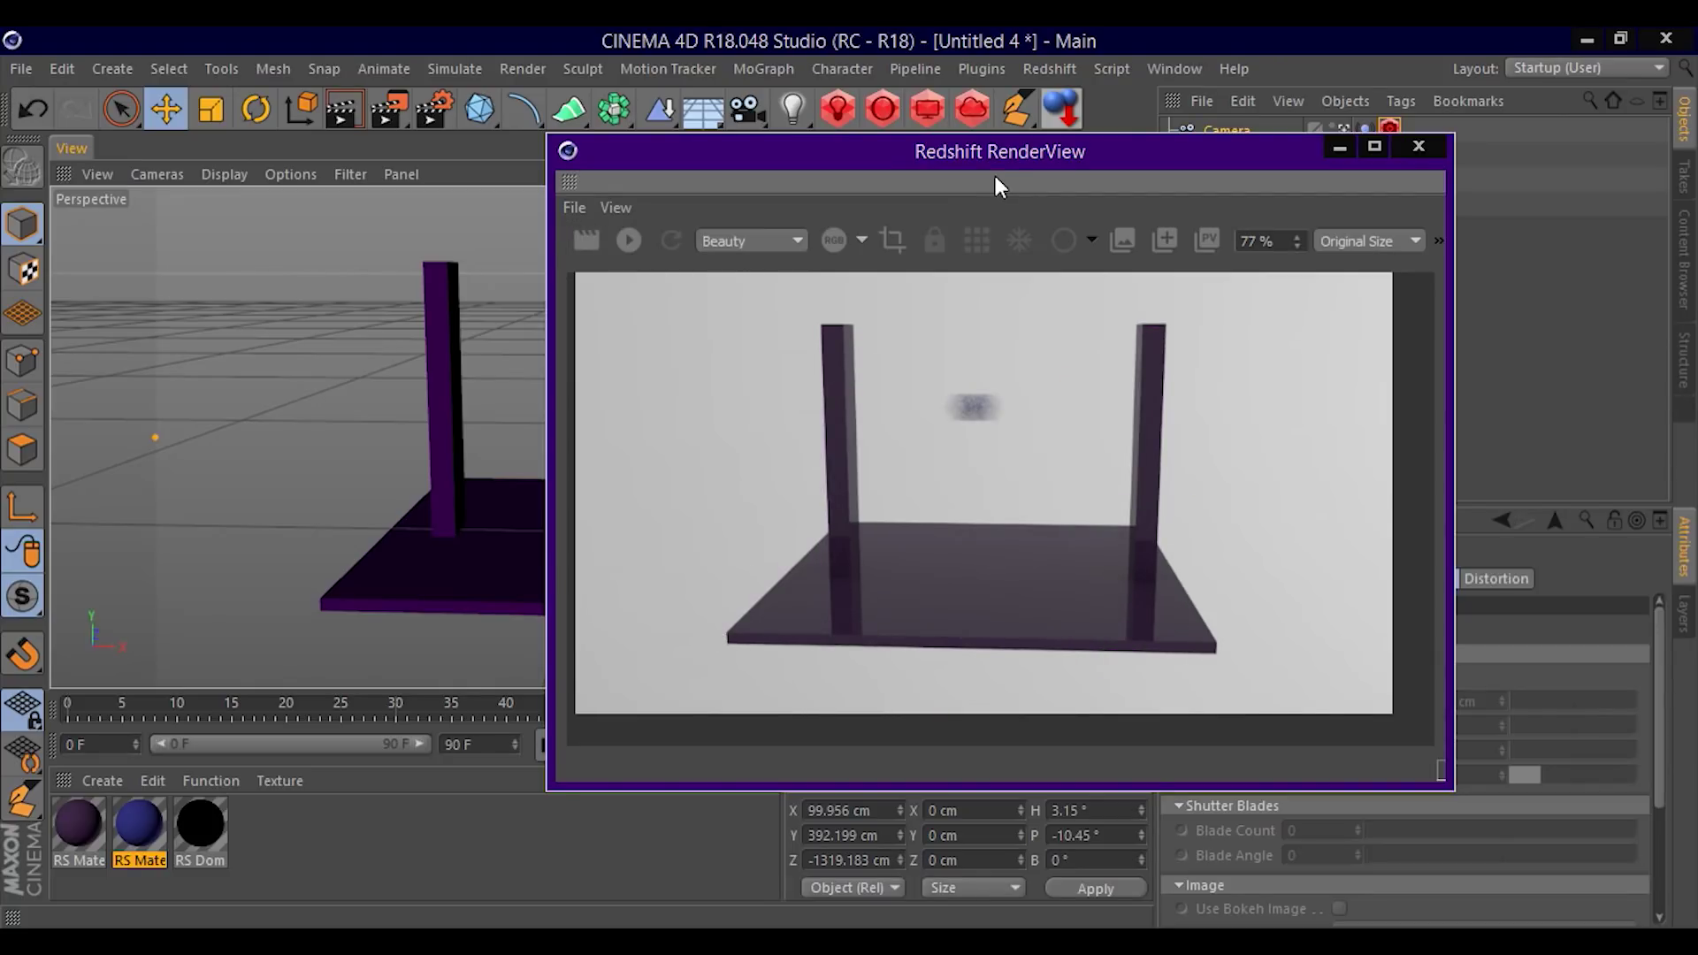
left_click_drag(1057, 161, 540, 113)
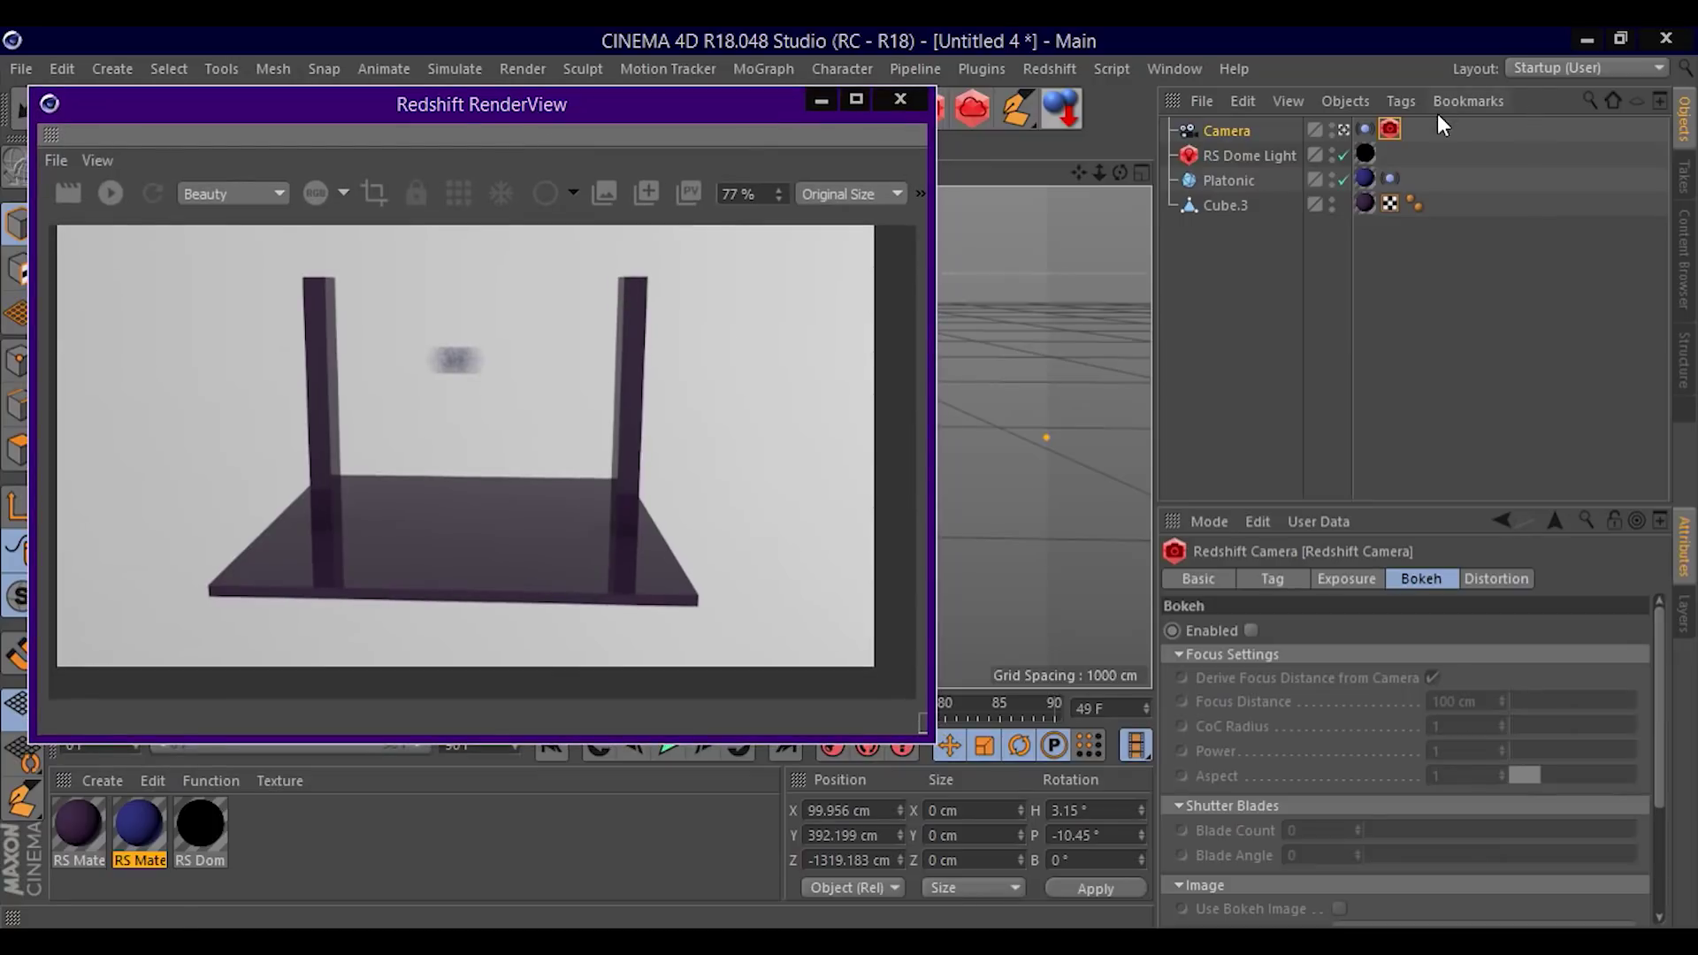
left_click(1392, 131)
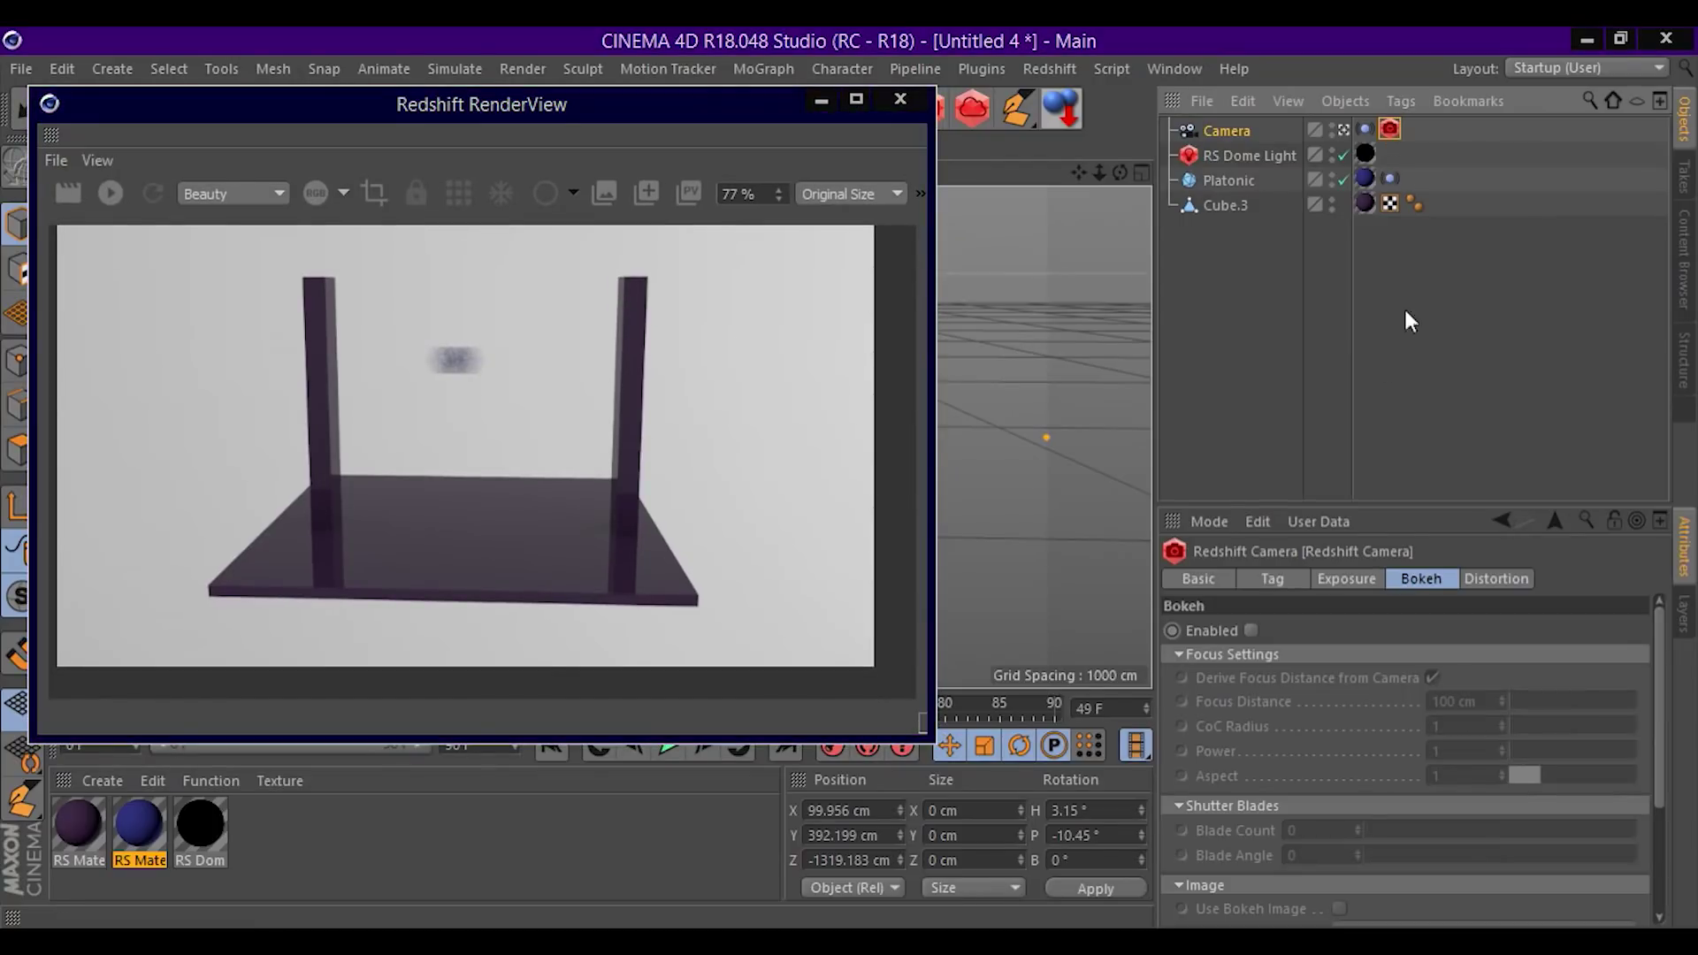
left_click(1294, 574)
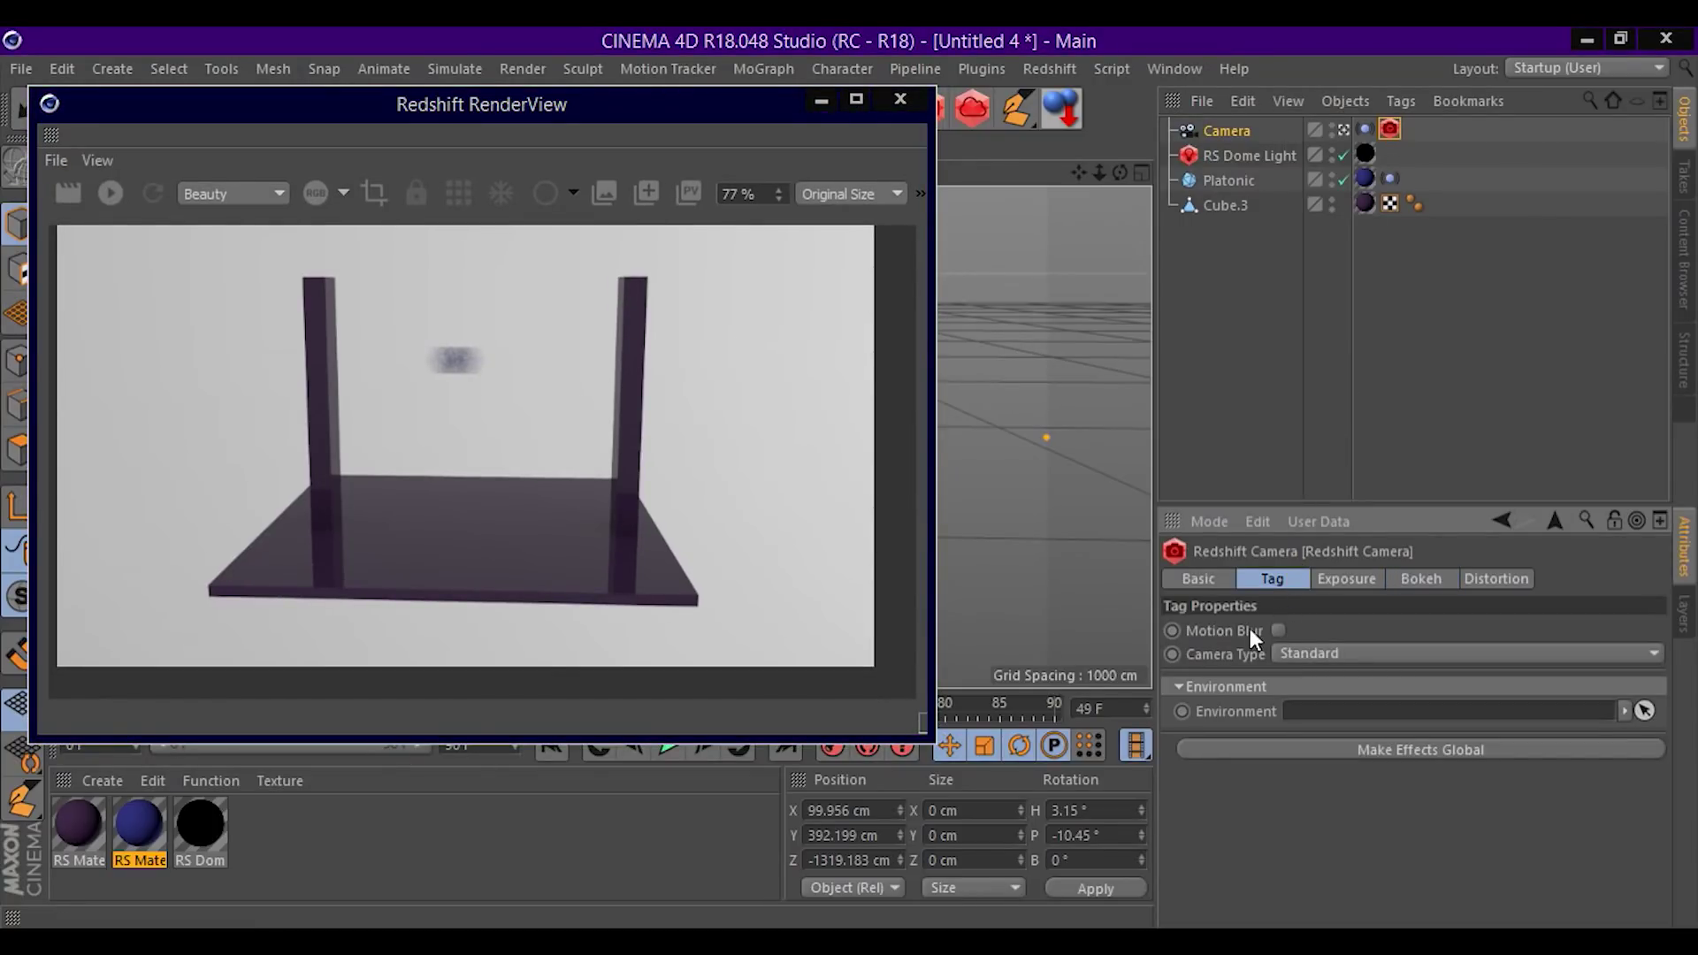
left_click(61, 205)
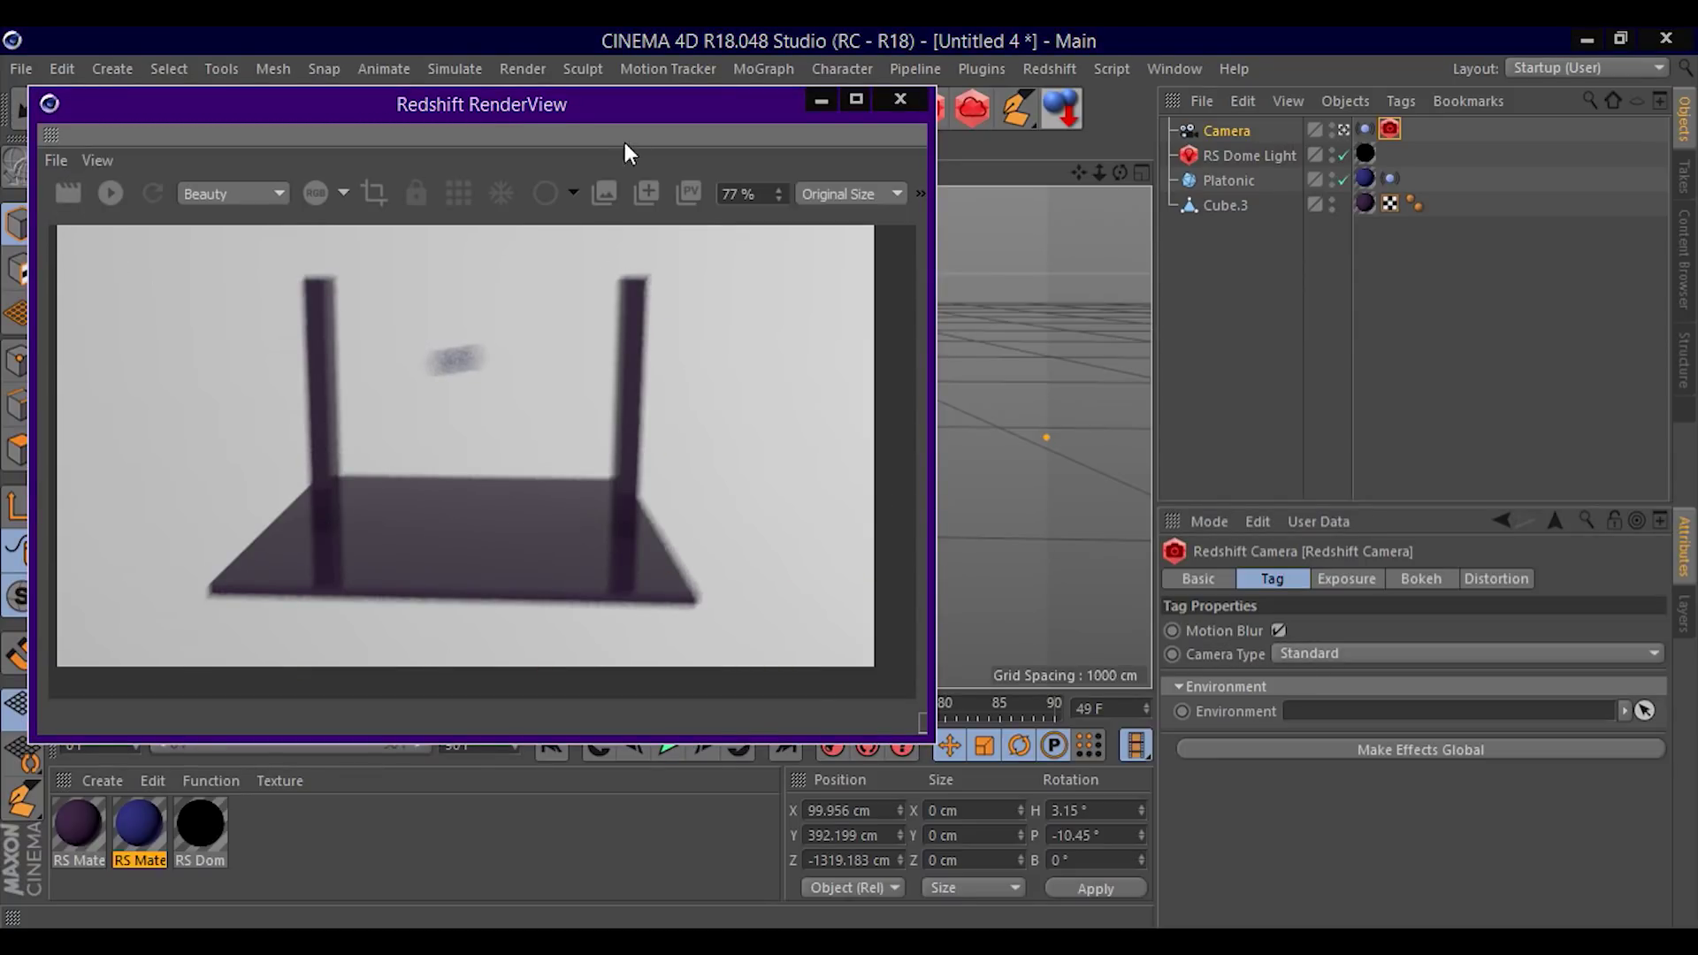
left_click_drag(727, 108, 1294, 112)
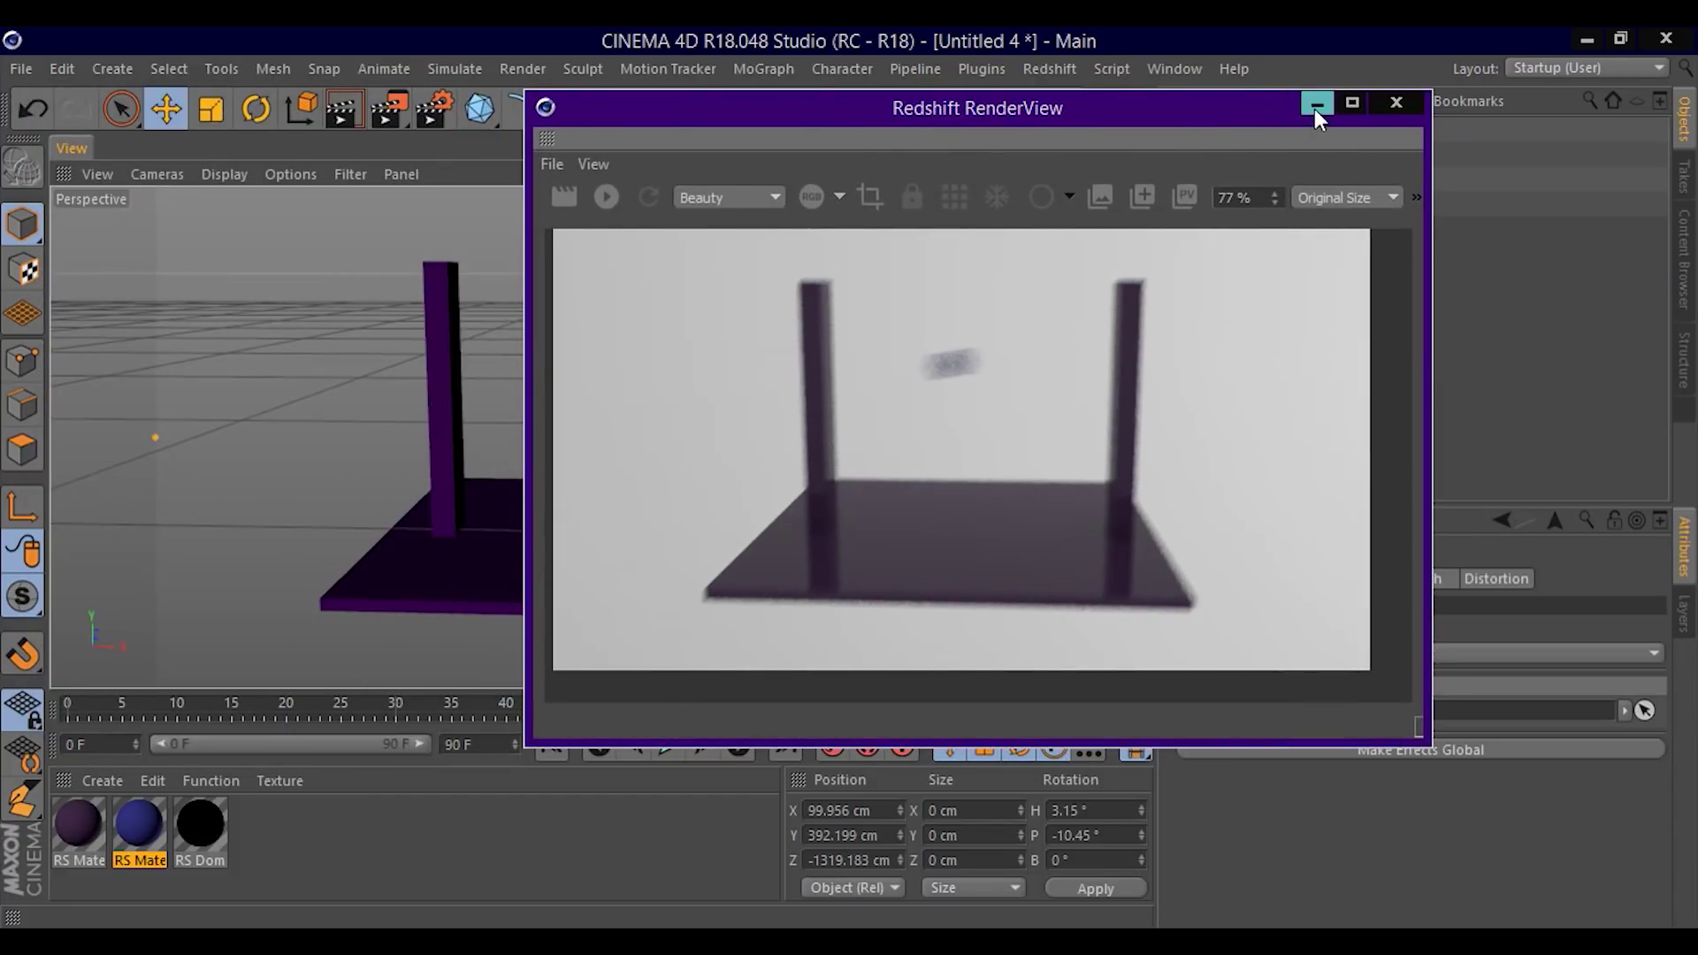
left_click(1316, 104)
Set the Redshift Motion Blur Frame Duration to 4 and check the stronger blur.
left_click(433, 108)
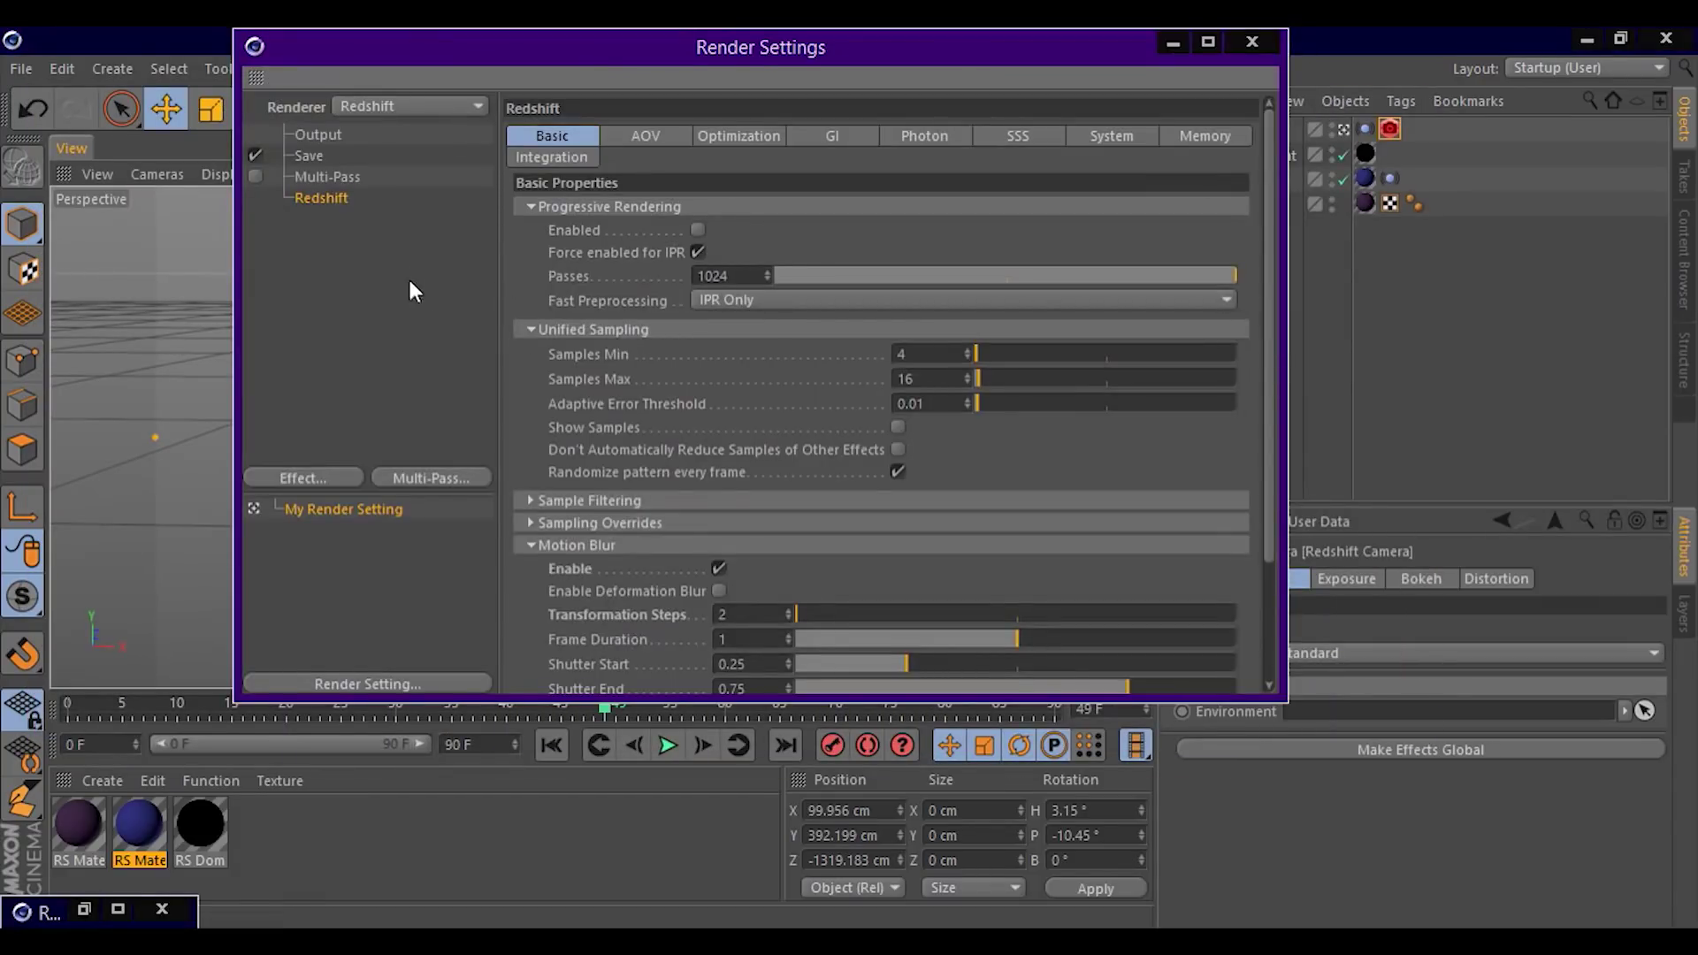
scroll(741, 382, "down", 3)
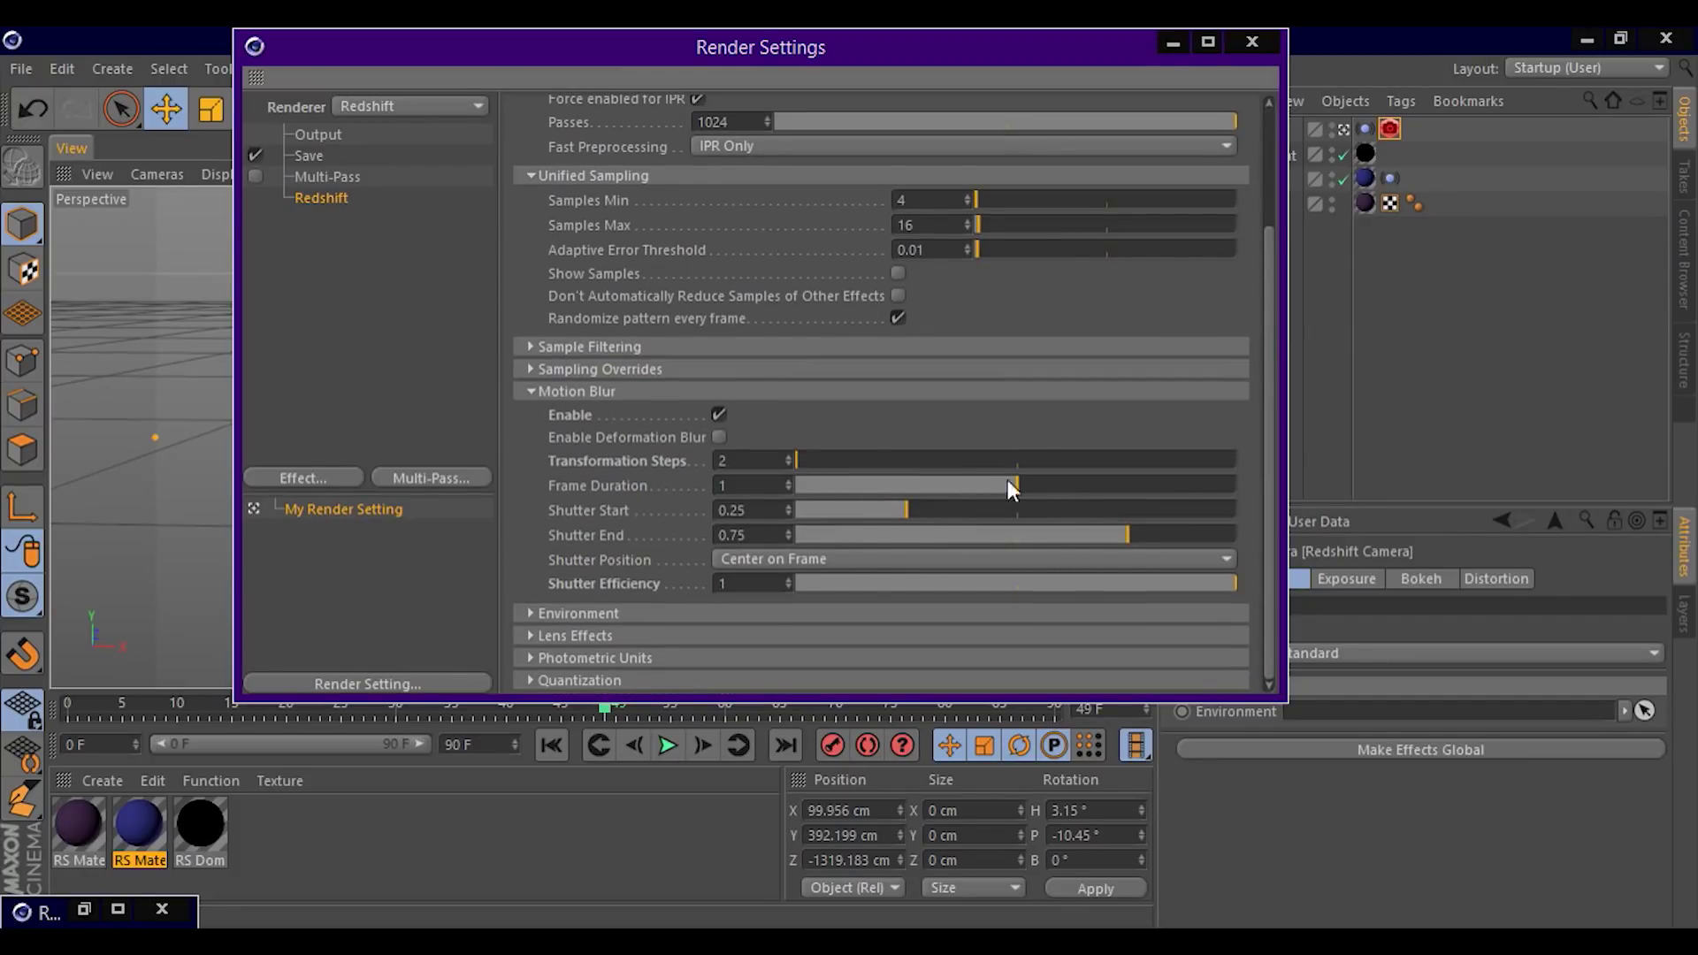
left_click(751, 485)
type("4")
key("Return")
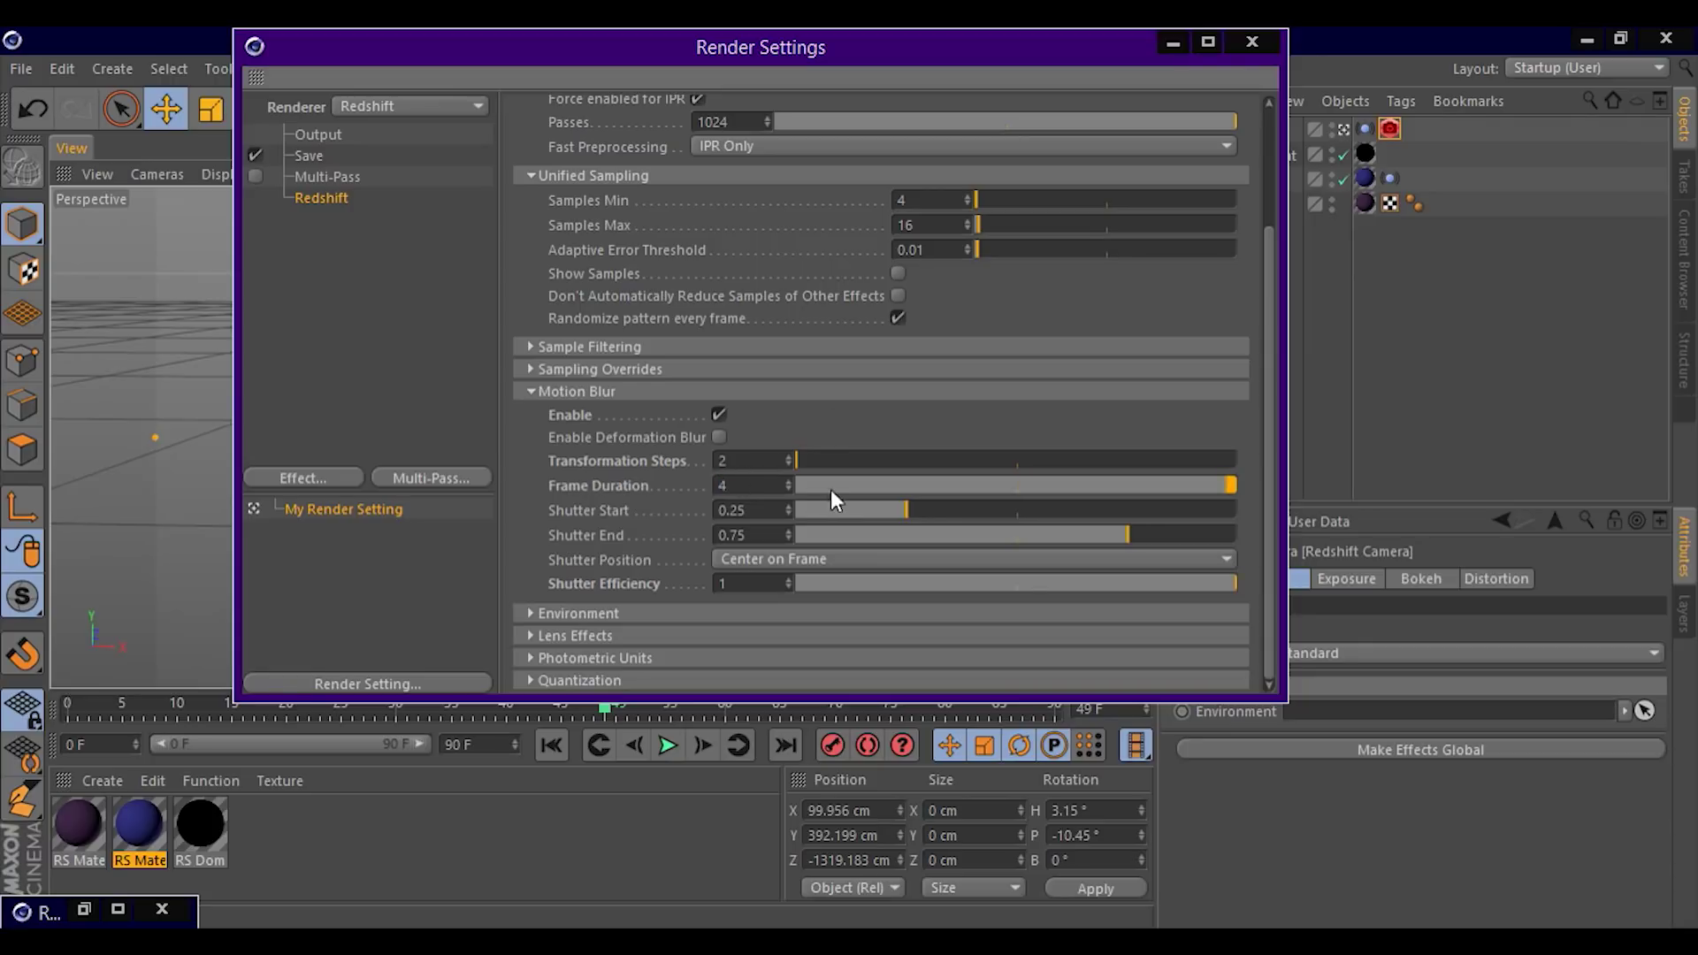
left_click(84, 909)
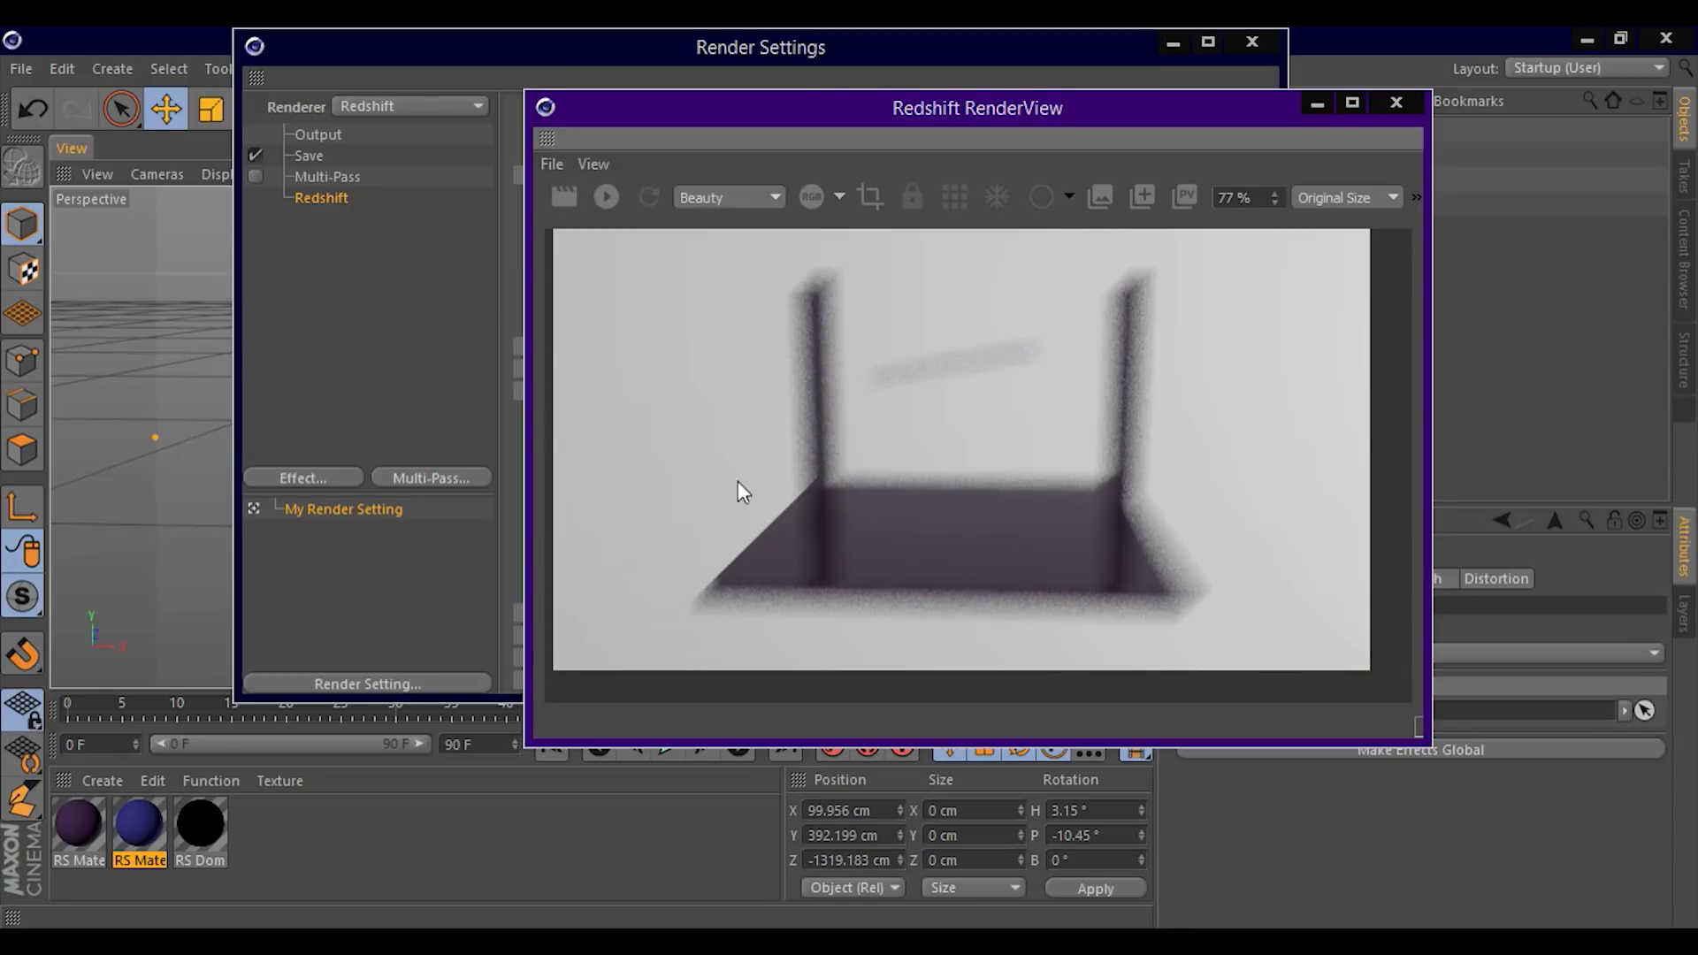
left_click(1408, 99)
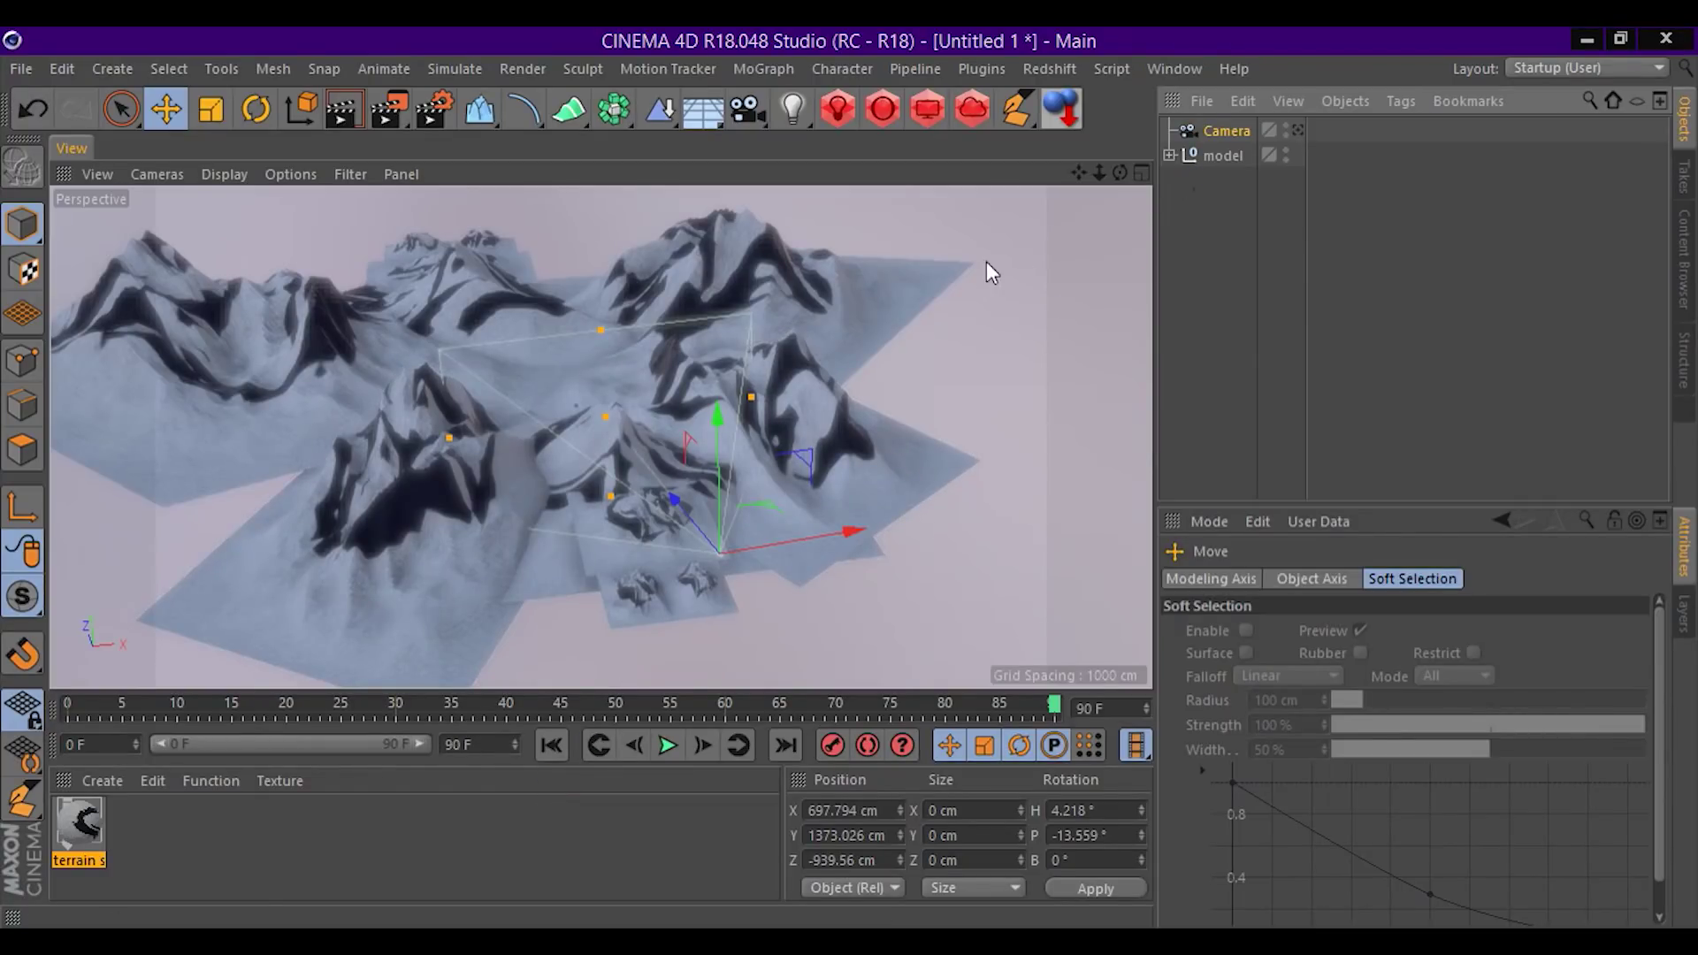
Look through the scene camera over the terrain and play its animation.
mouse_move(1119, 173)
left_mouse_down()
mouse_move(1119, 230)
mouse_move(1273, 177)
left_mouse_up()
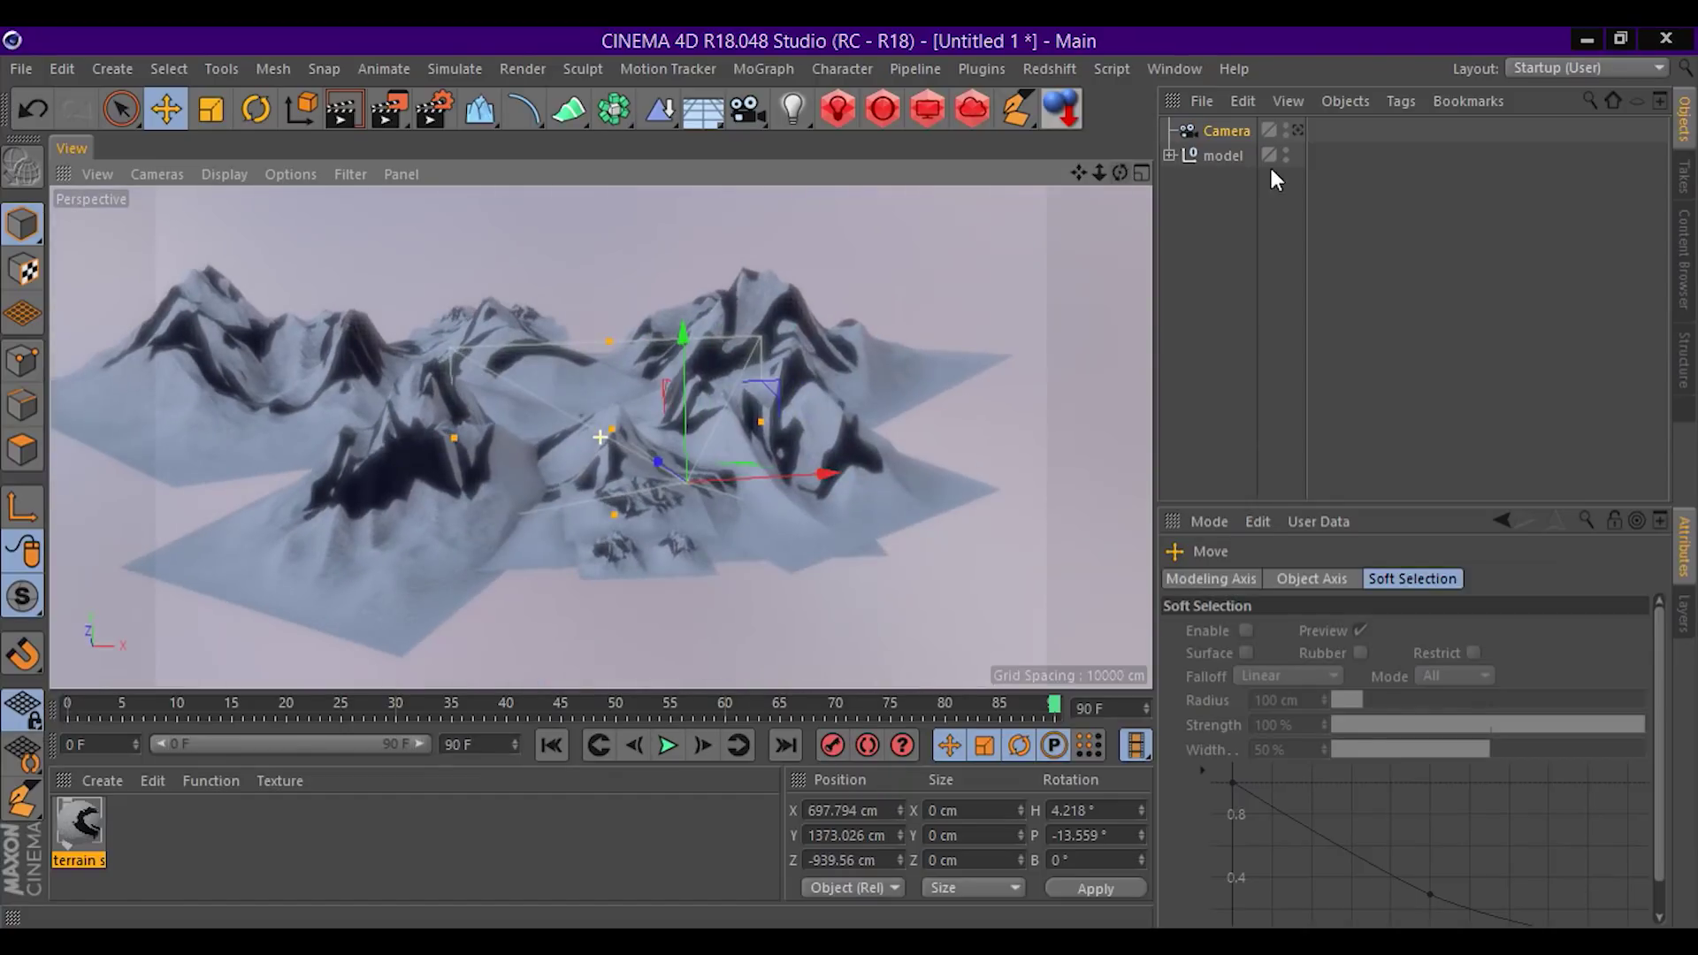
left_click(1298, 129)
key("F8")
key("shift+f")
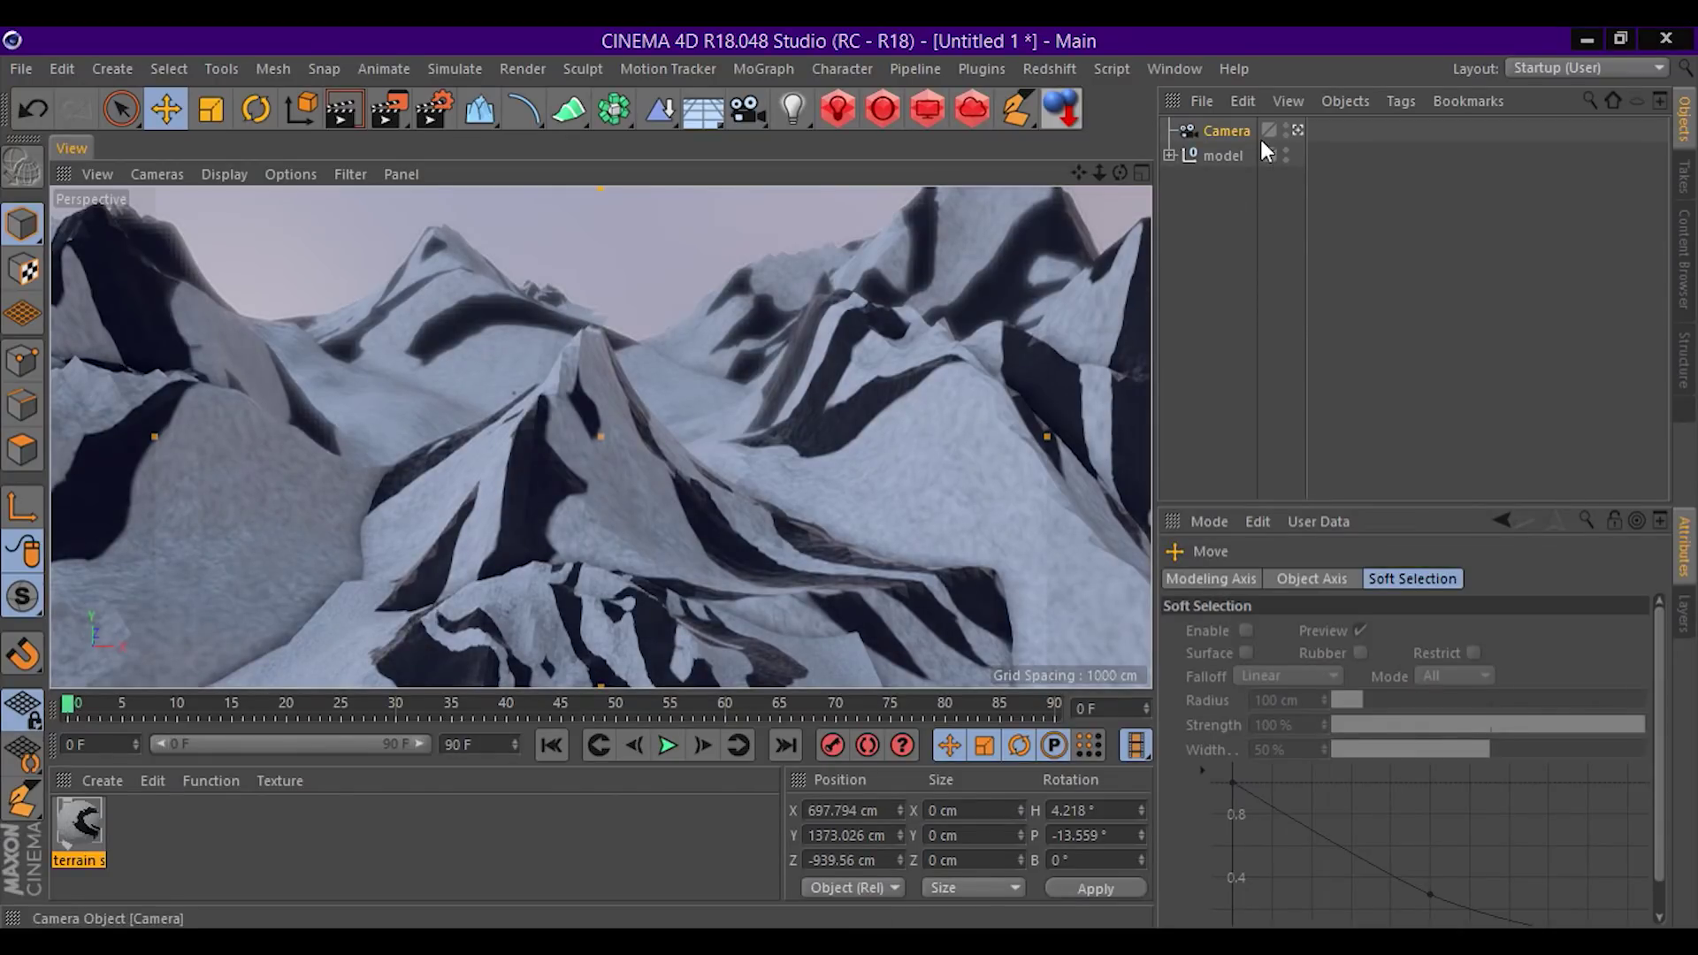
Keyframe Focal Length 36 mm at frame 90 and 18 mm at frame 0, then scrub to preview.
left_click(1220, 130)
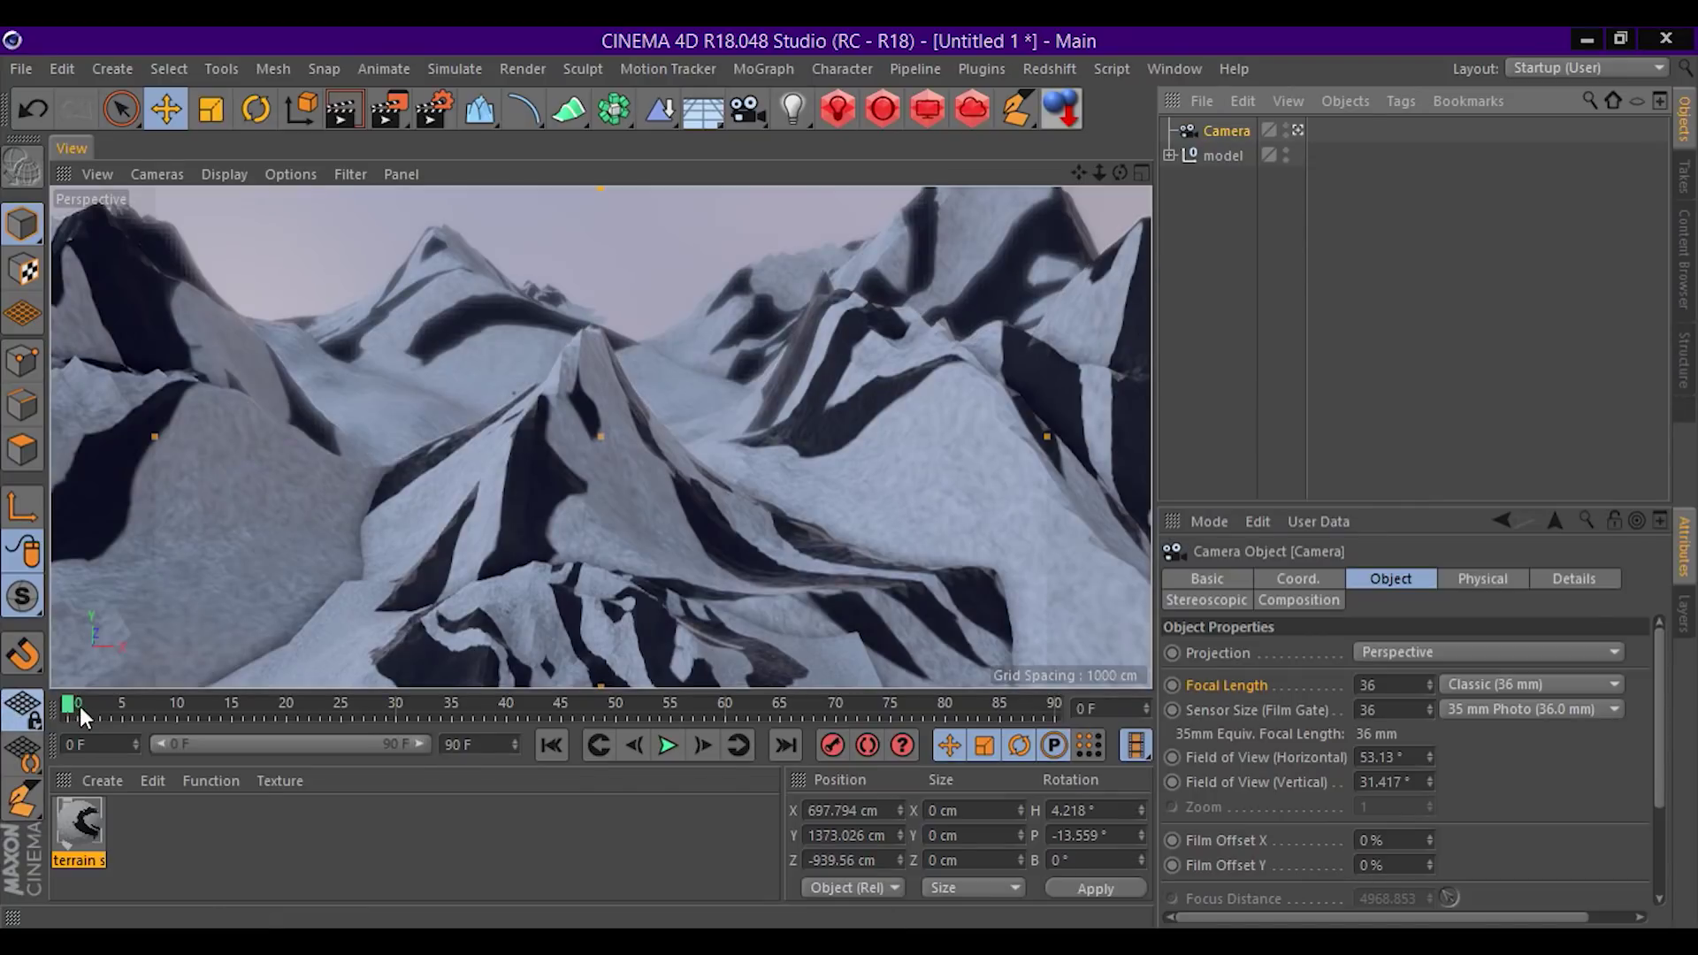
mouse_move(83, 717)
left_mouse_down()
mouse_move(1117, 708)
mouse_move(69, 712)
left_mouse_up()
left_click(1171, 684, "ctrl")
double_click(1379, 686)
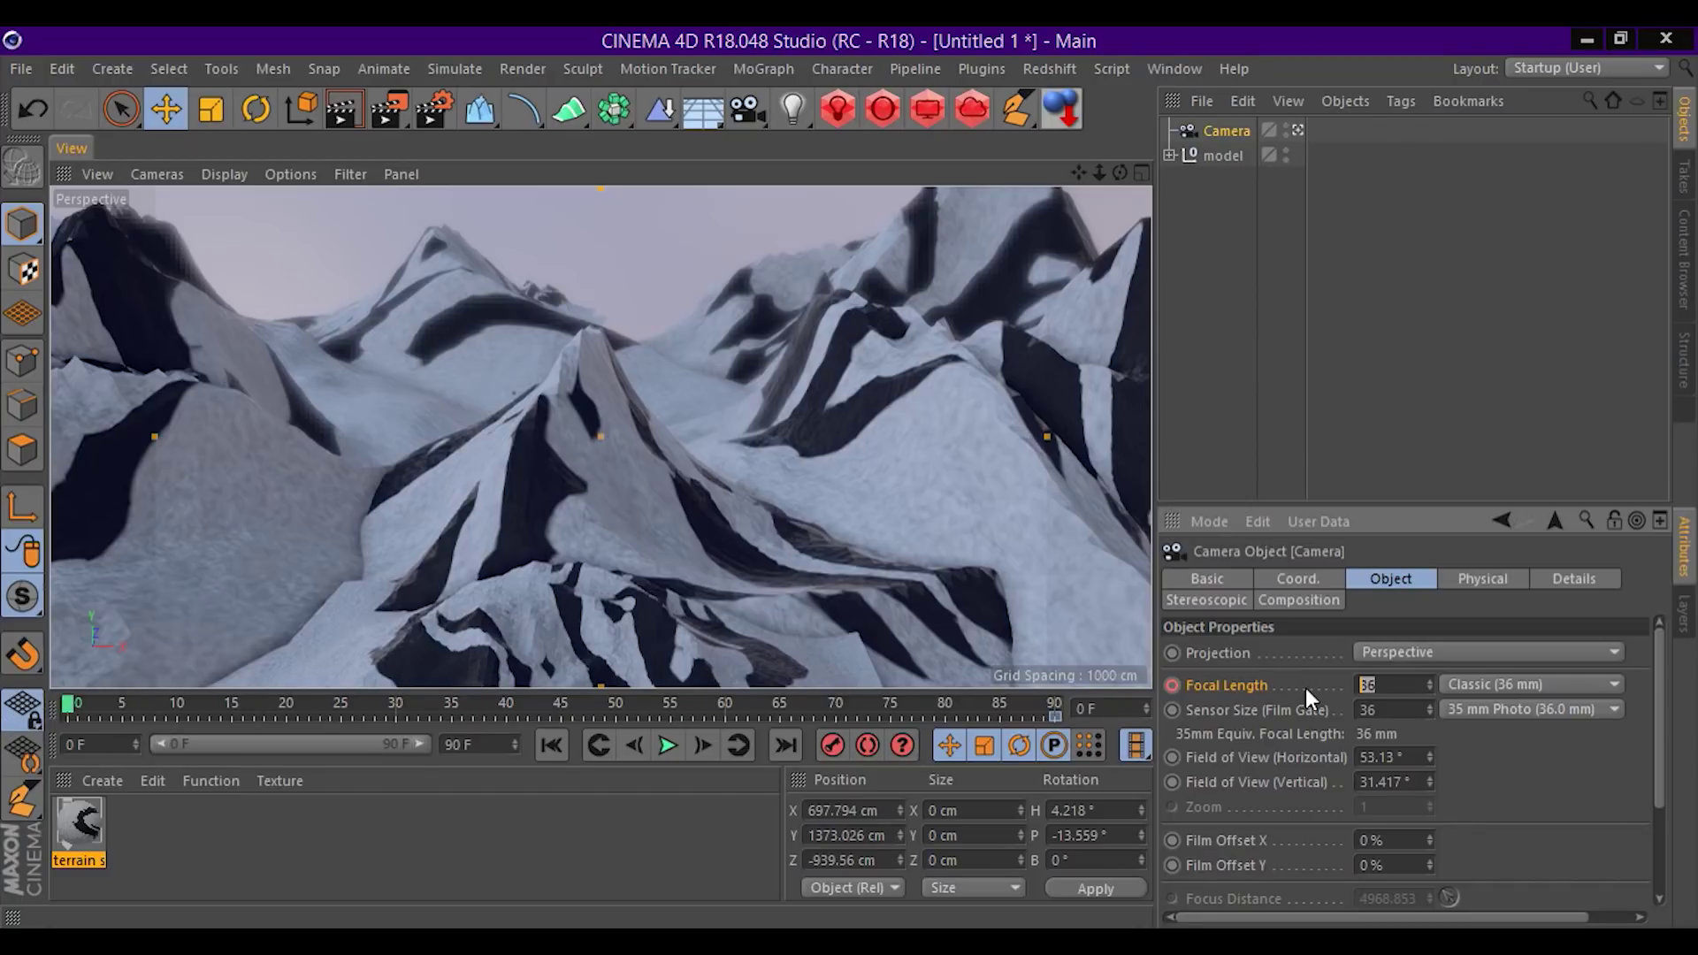
type("18")
key("Return")
left_click(1171, 686)
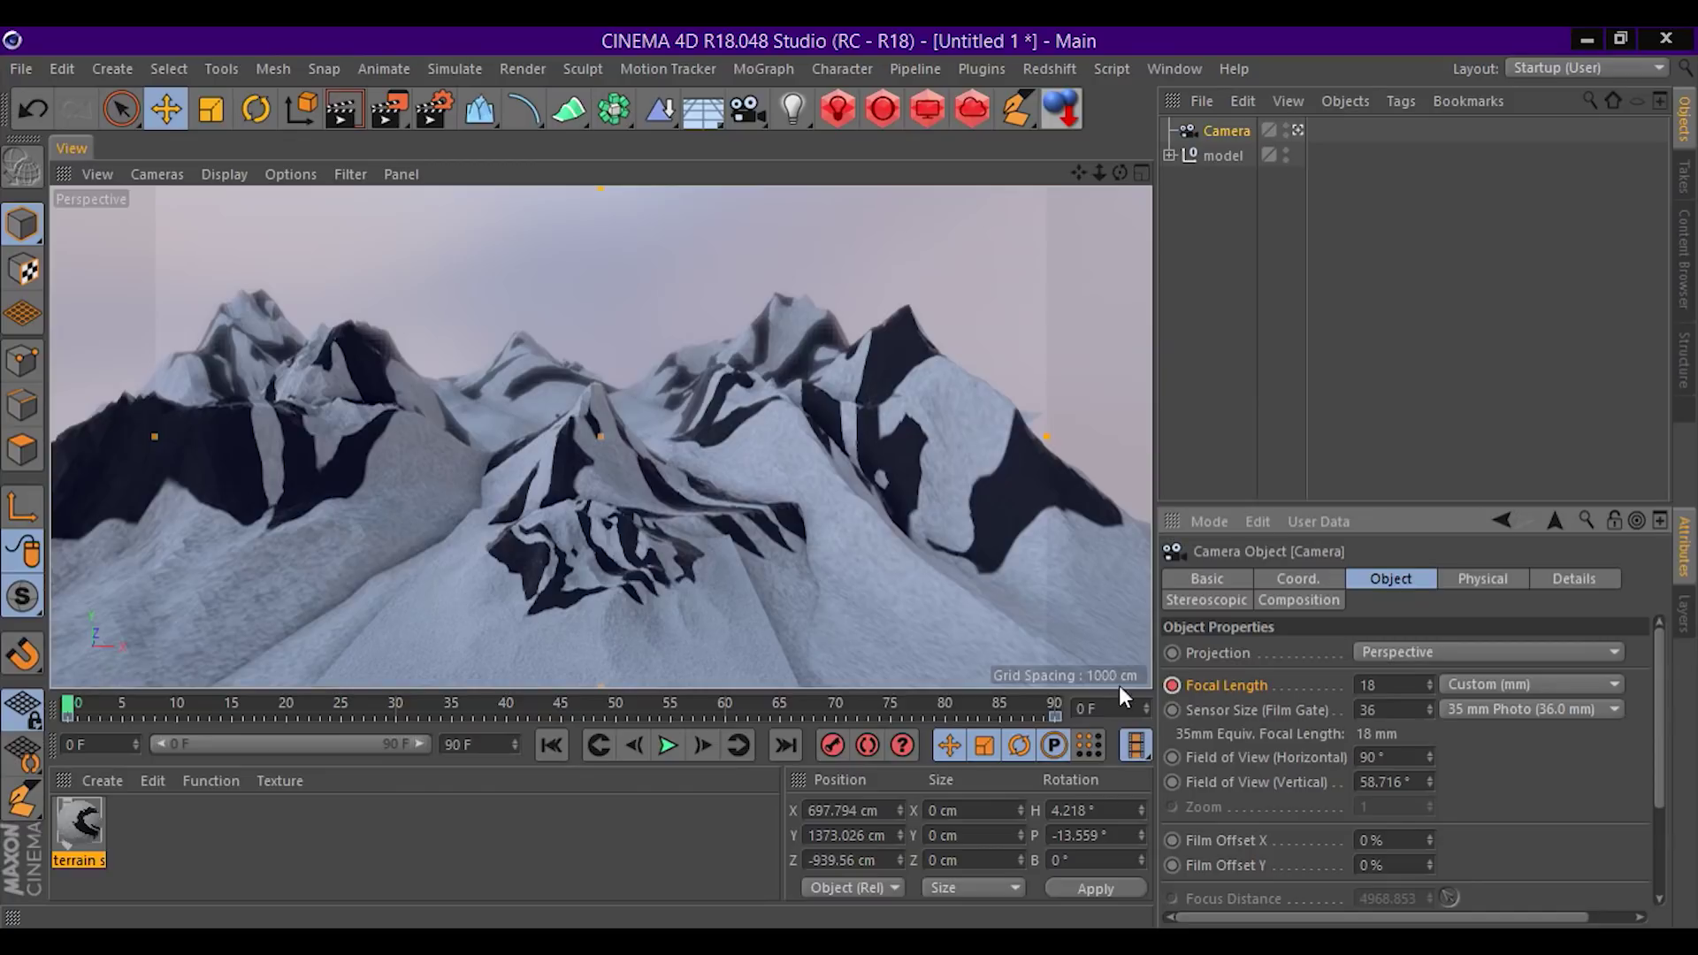
left_click_drag(82, 702, 1211, 681)
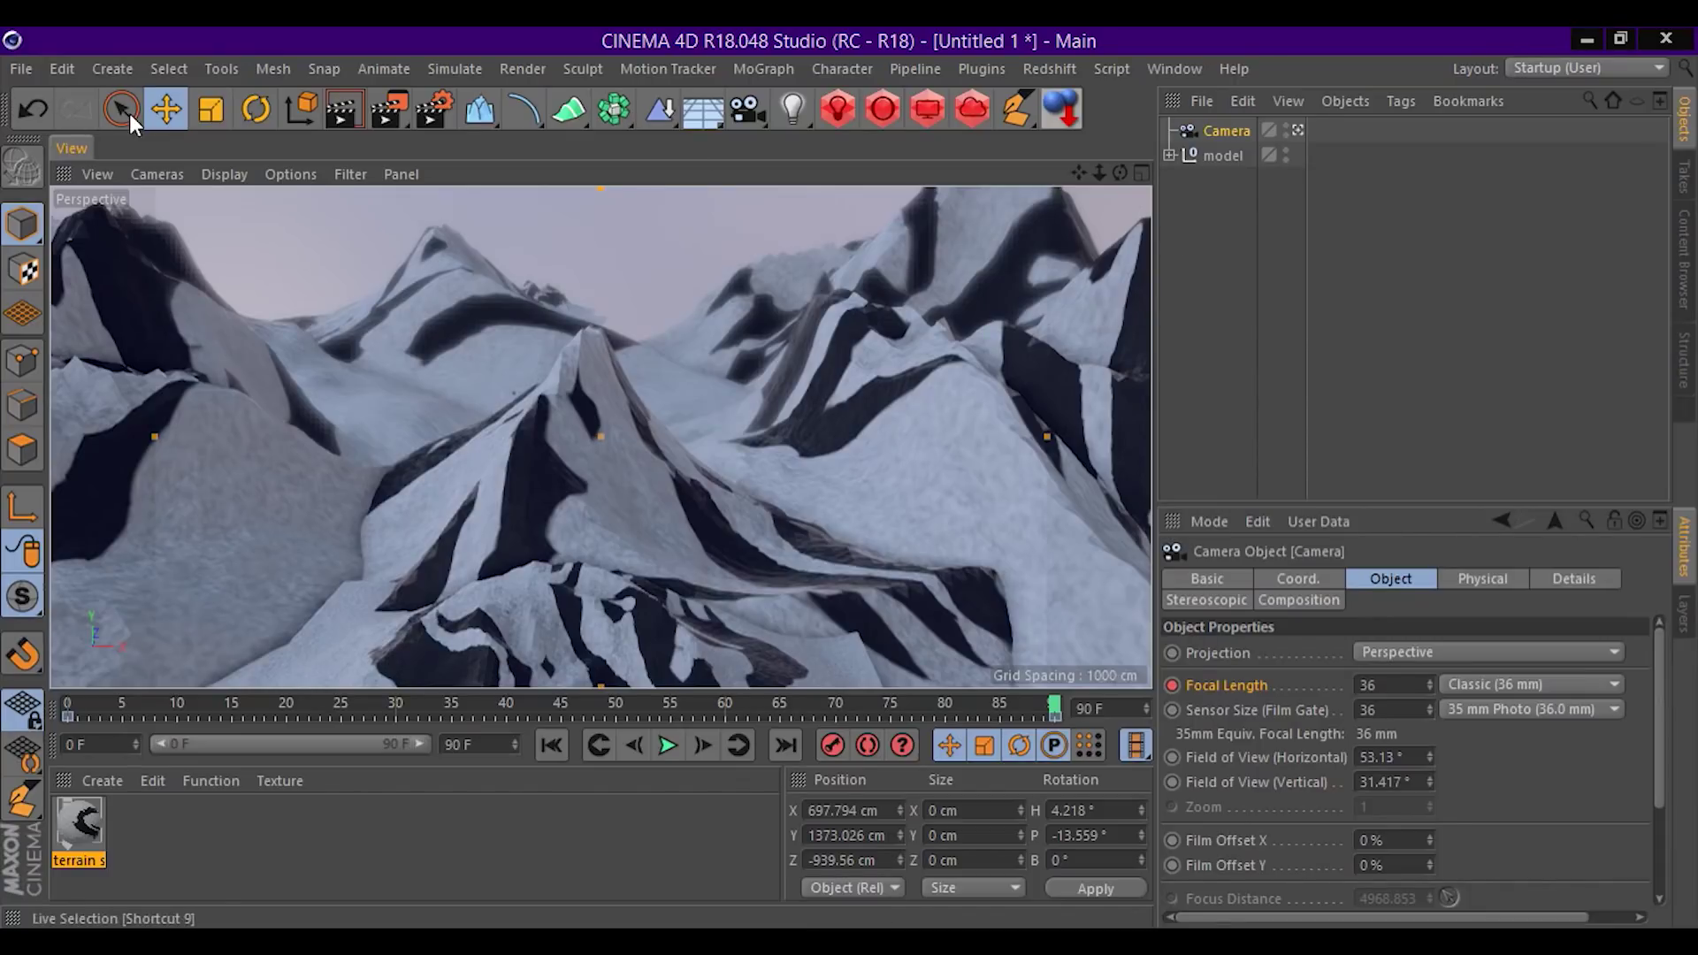
Sketch a flight path over the central peak with the Doodle tool.
left_click(268, 65)
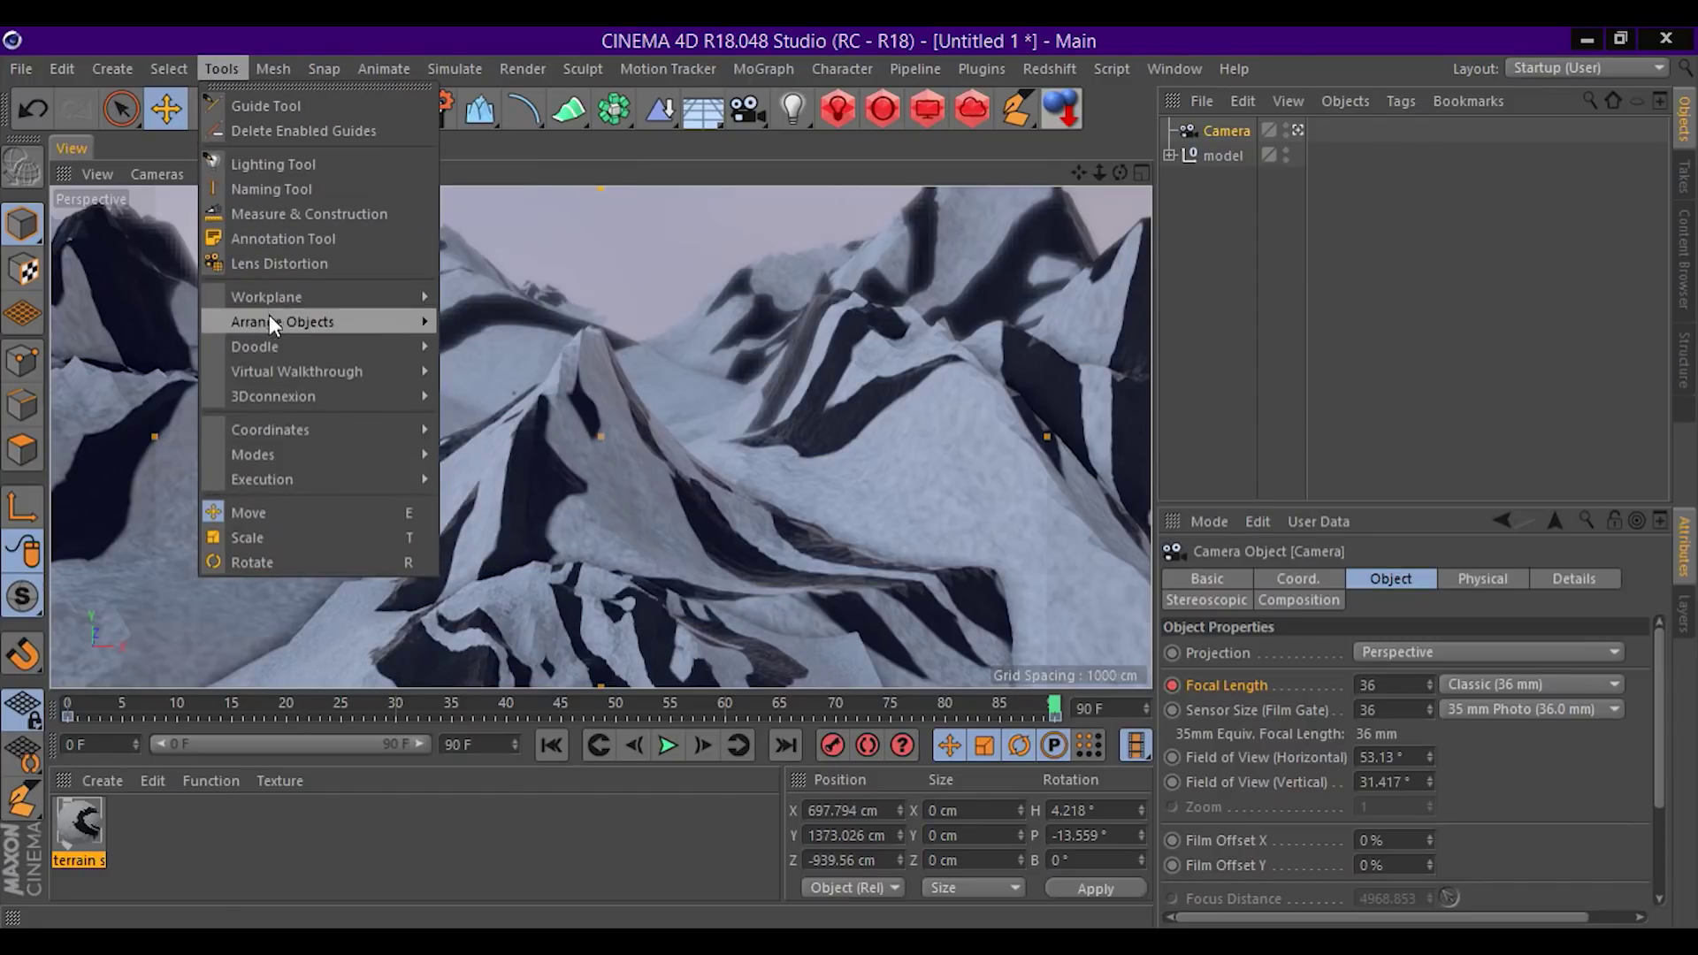
left_click(526, 359)
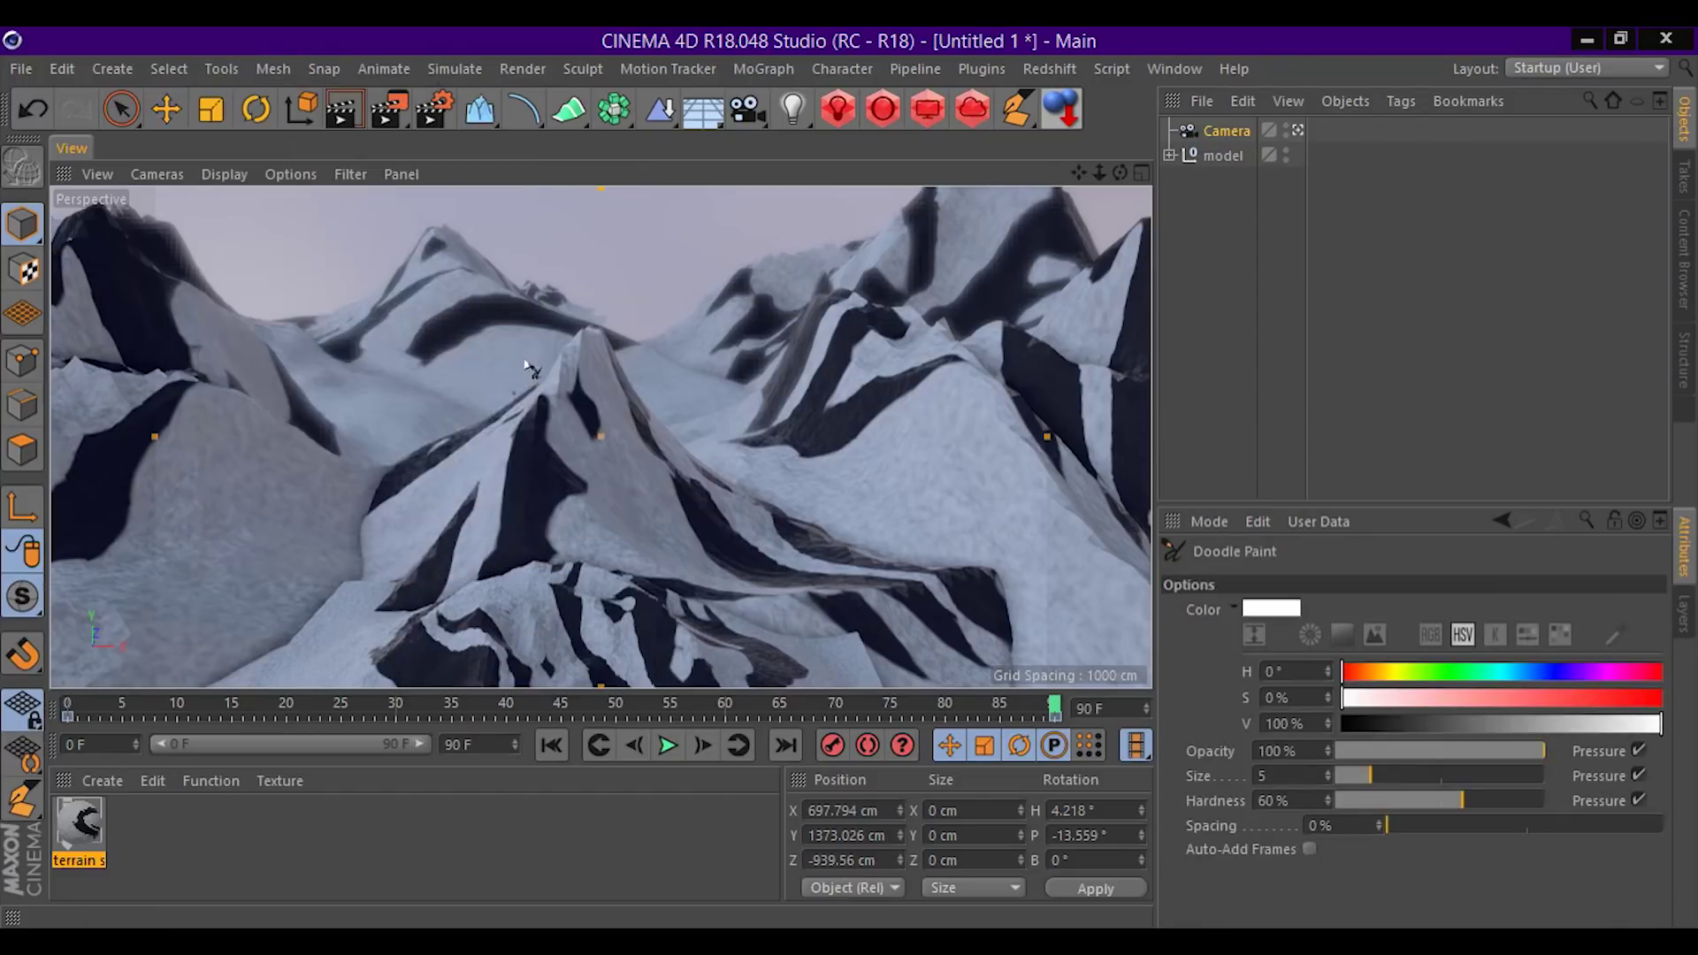
mouse_move(386, 480)
left_mouse_down()
mouse_move(571, 350)
mouse_move(741, 495)
left_mouse_up()
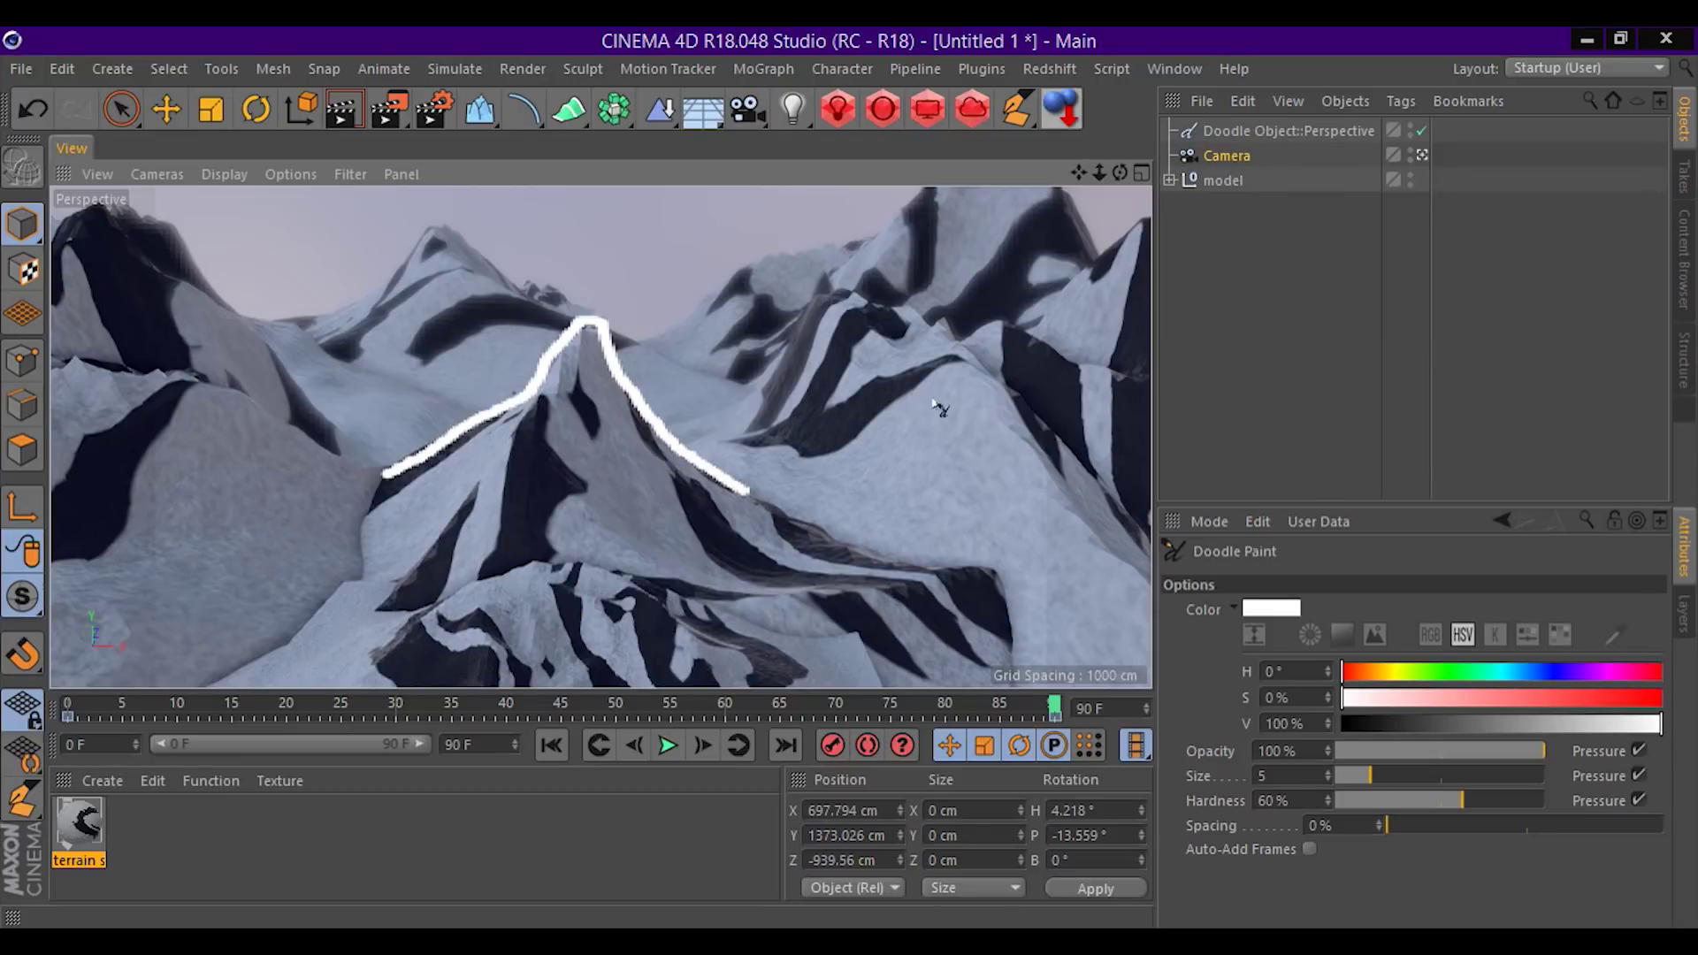
Keyframe the camera position at frame 90, then dolly closer and key it at frame 0.
left_click(1234, 155)
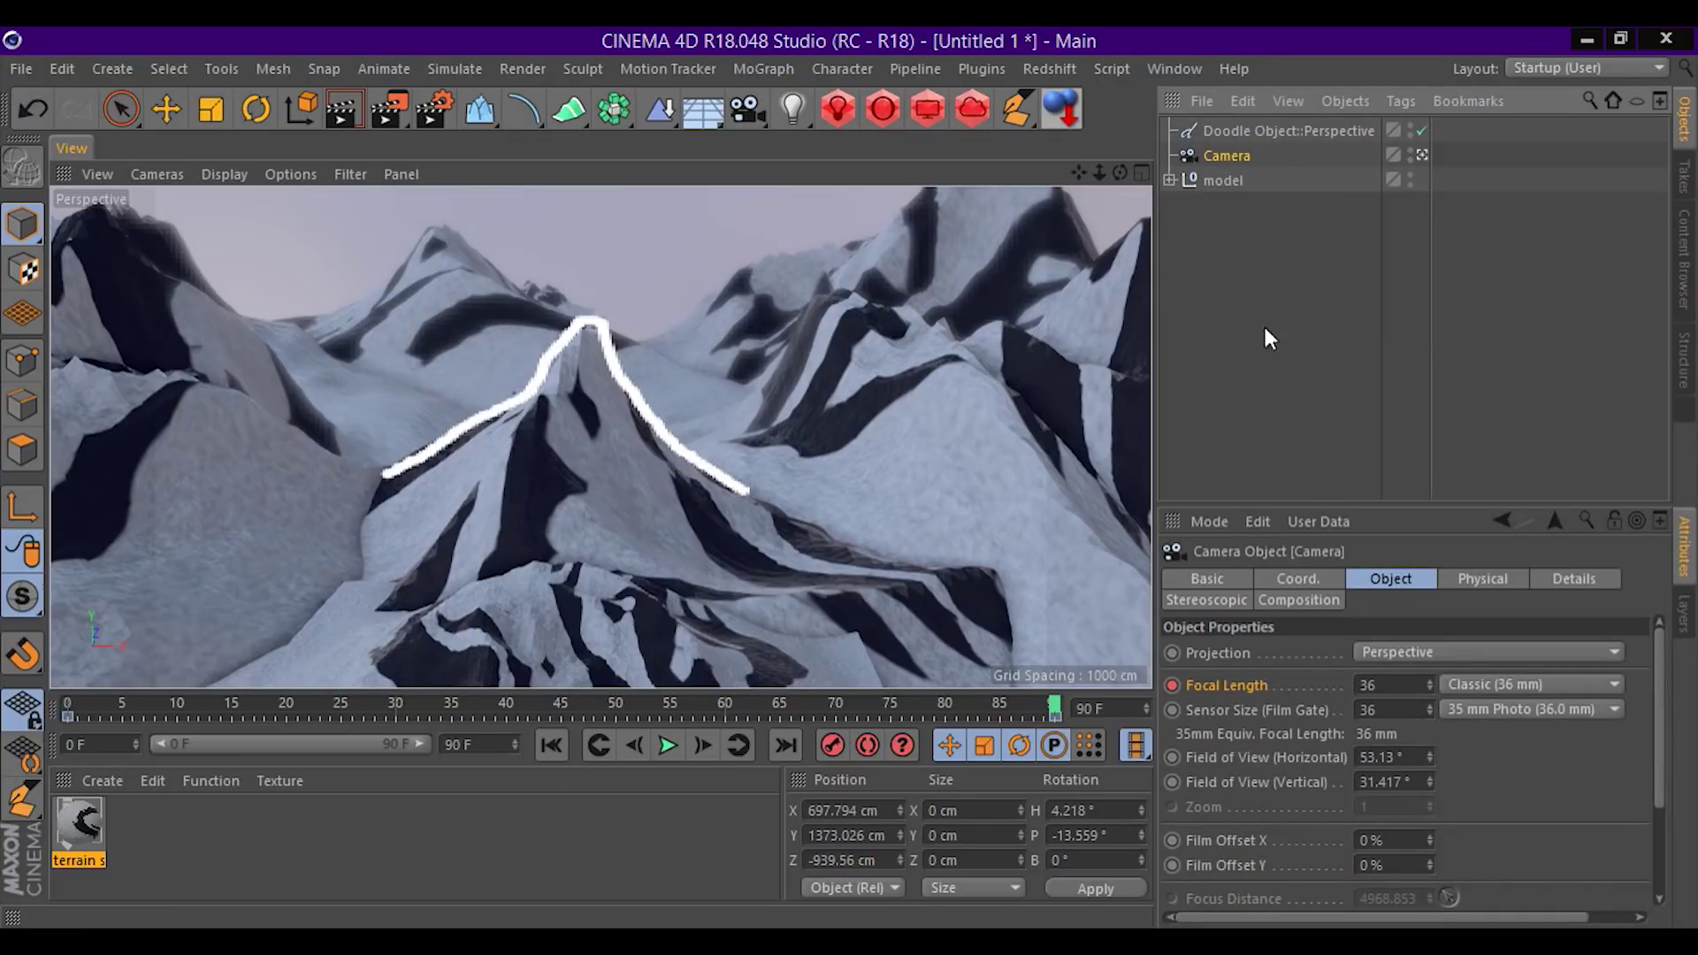
left_click(1300, 579)
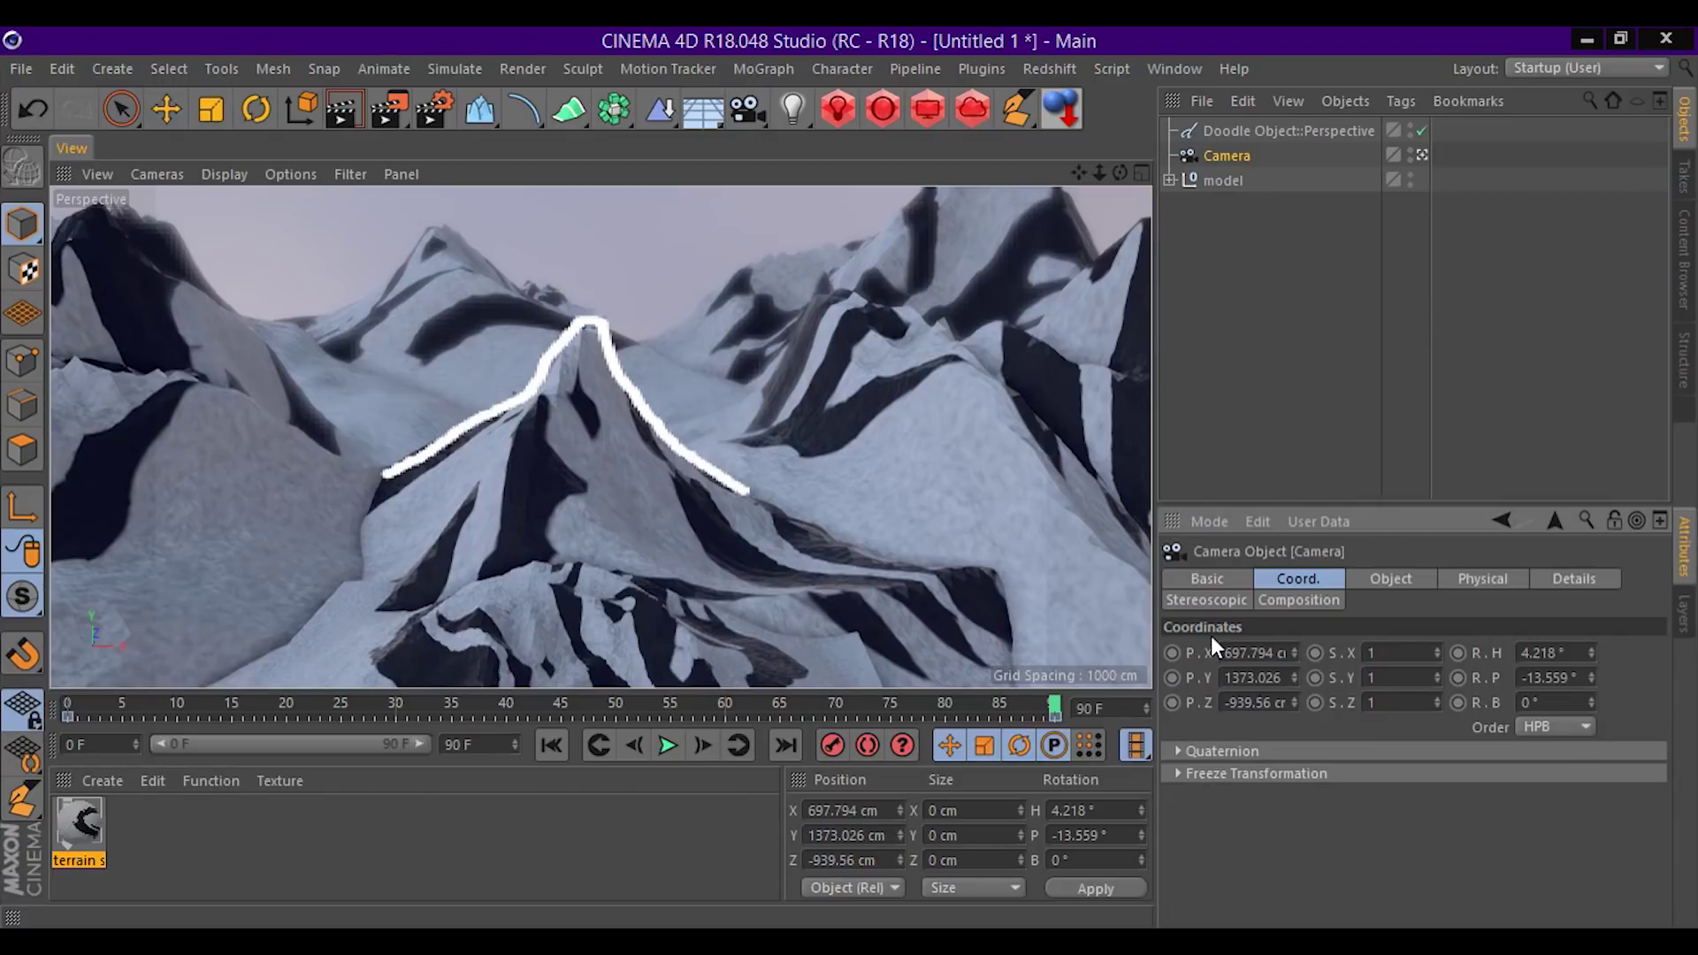
left_click(1171, 653, "ctrl")
left_click_drag(1051, 702, 68, 704)
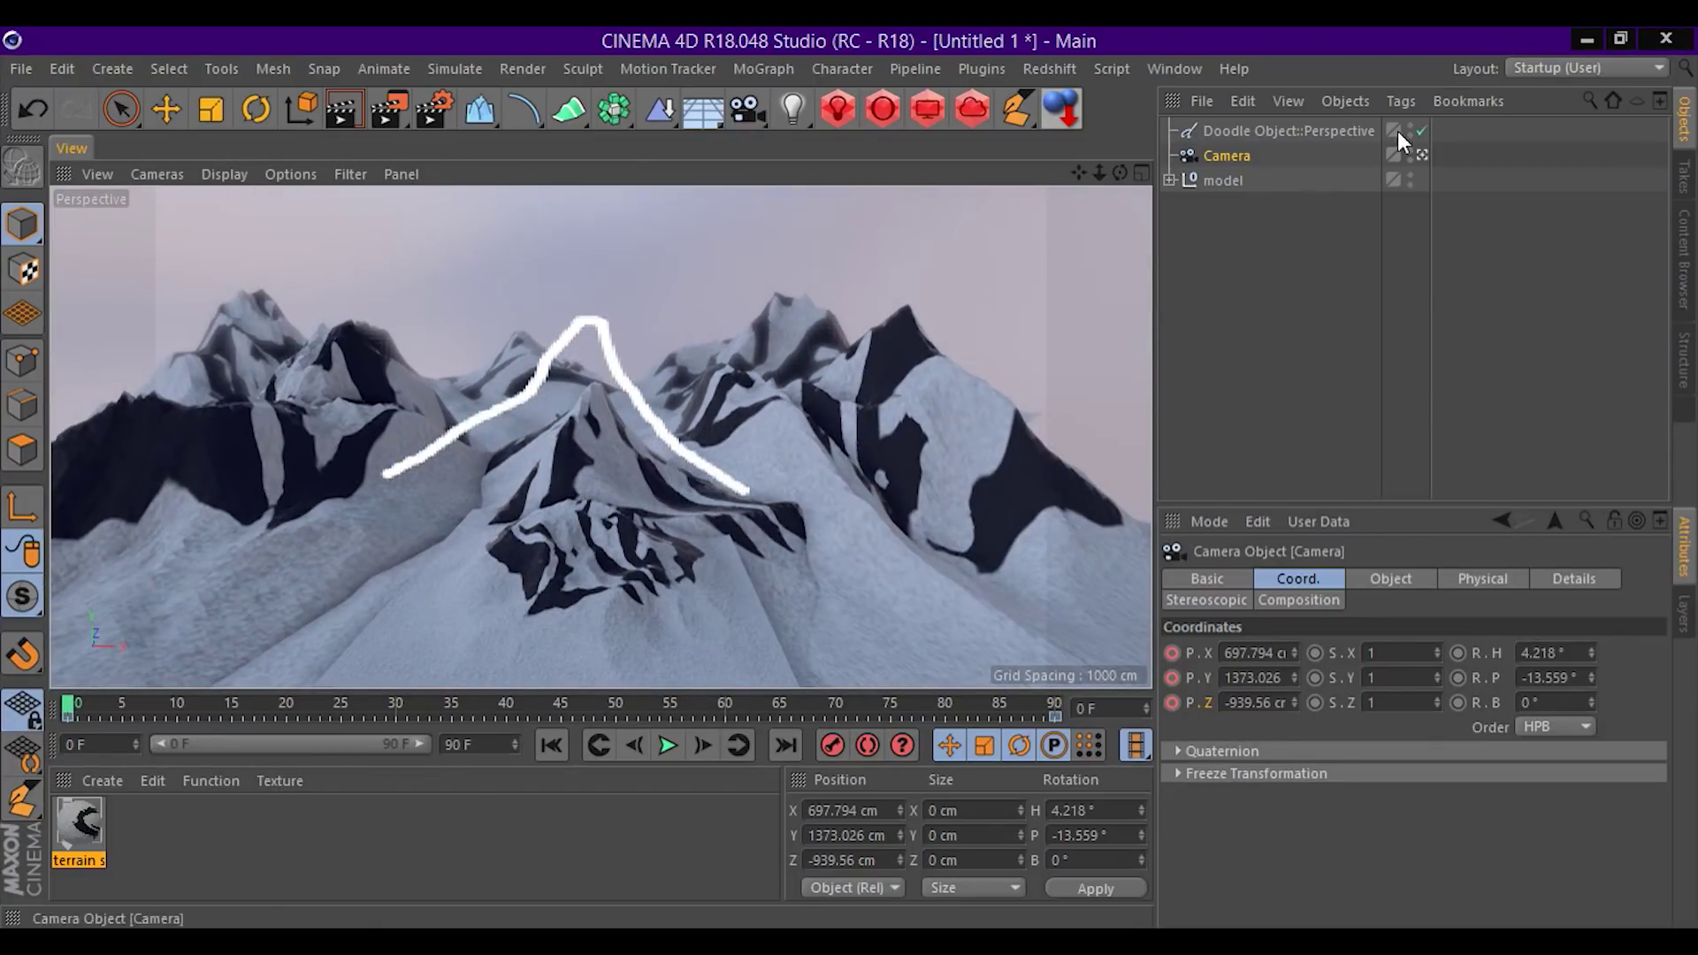
left_click_drag(1098, 172, 601, 438)
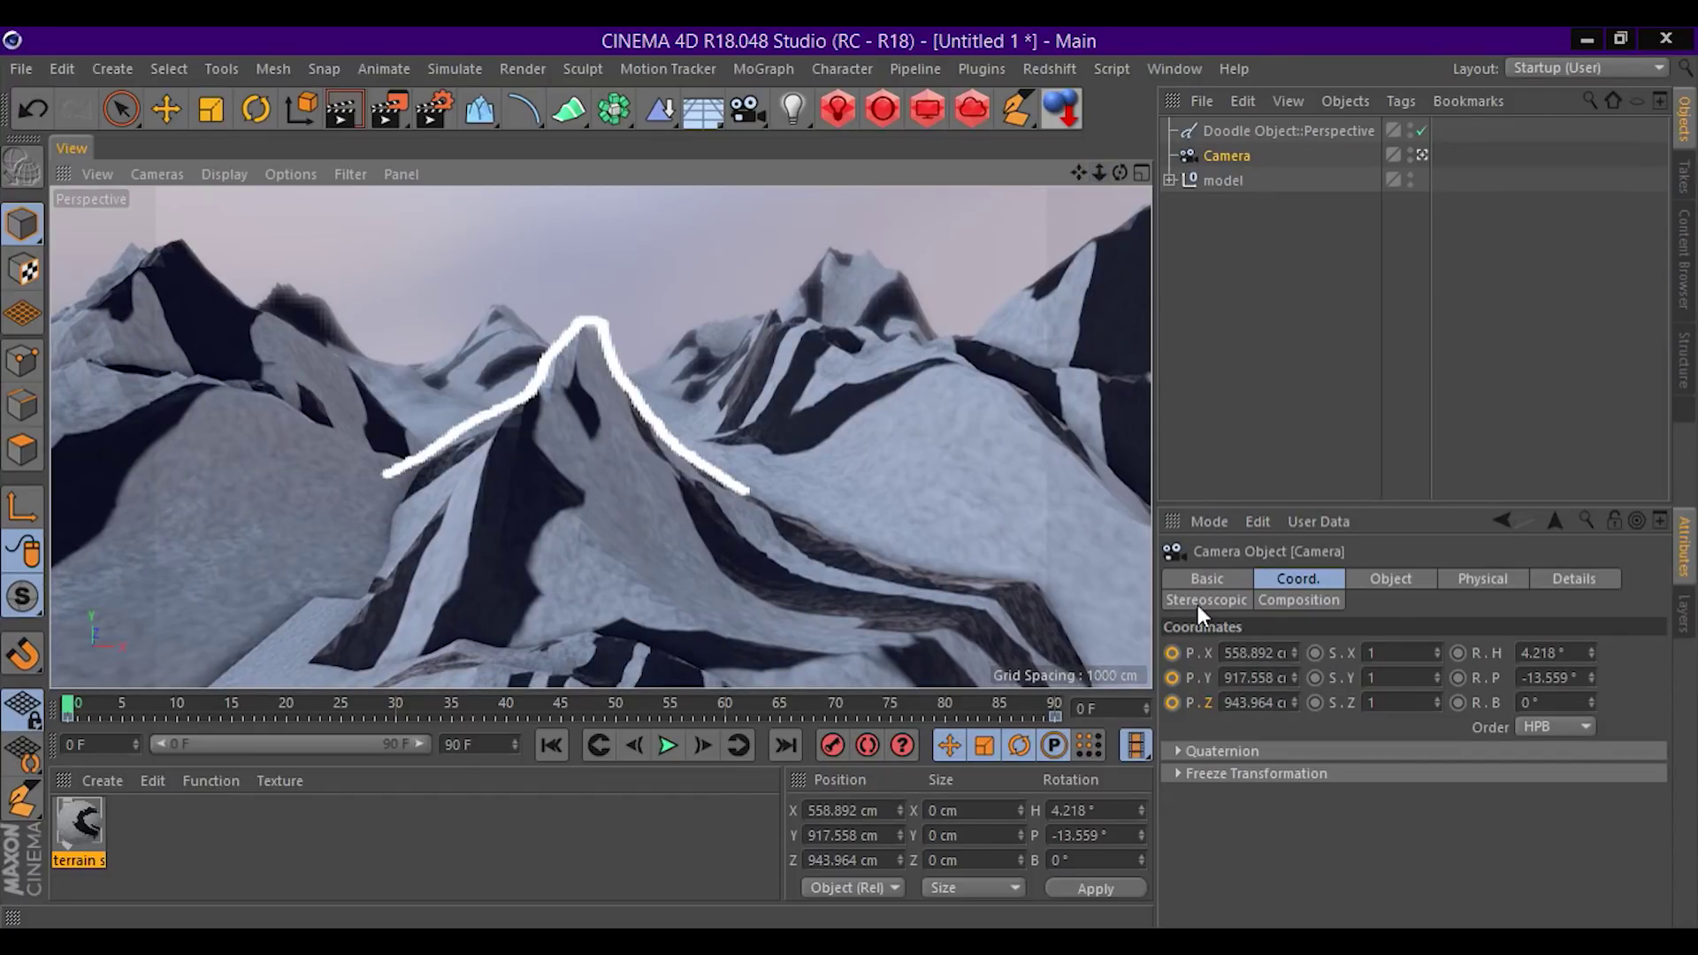
left_click(1169, 649)
Delete the doodle sketch and play back the camera fly-in.
left_click(1271, 131)
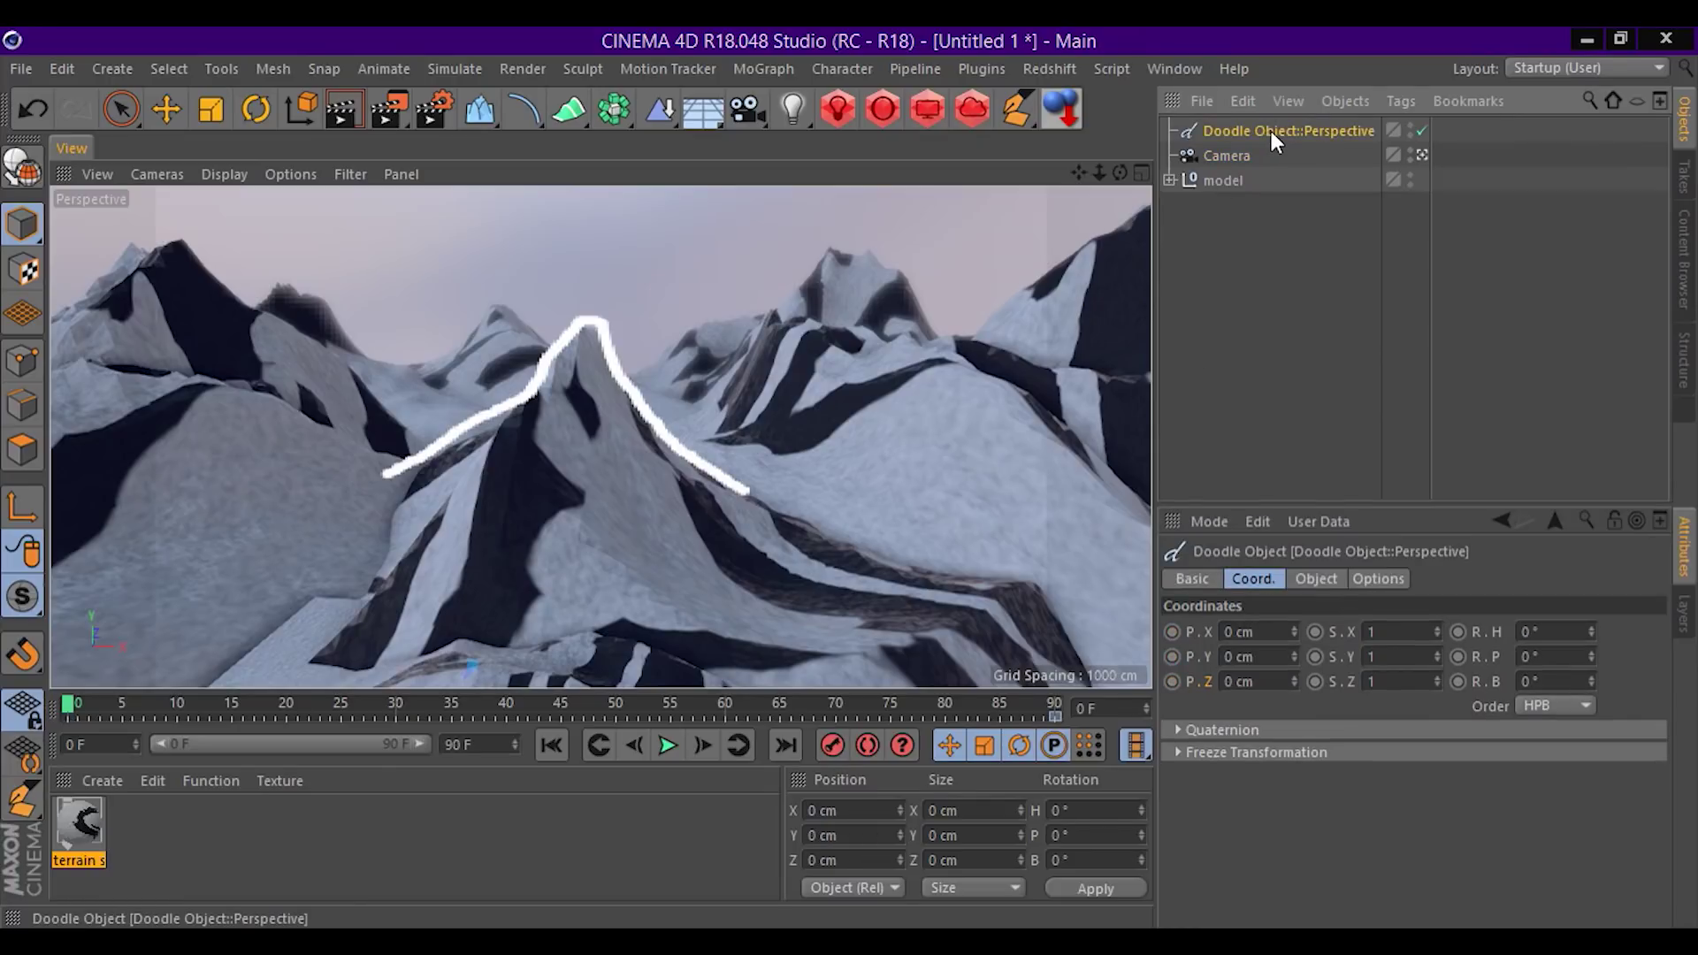
key("Delete")
left_click(666, 750)
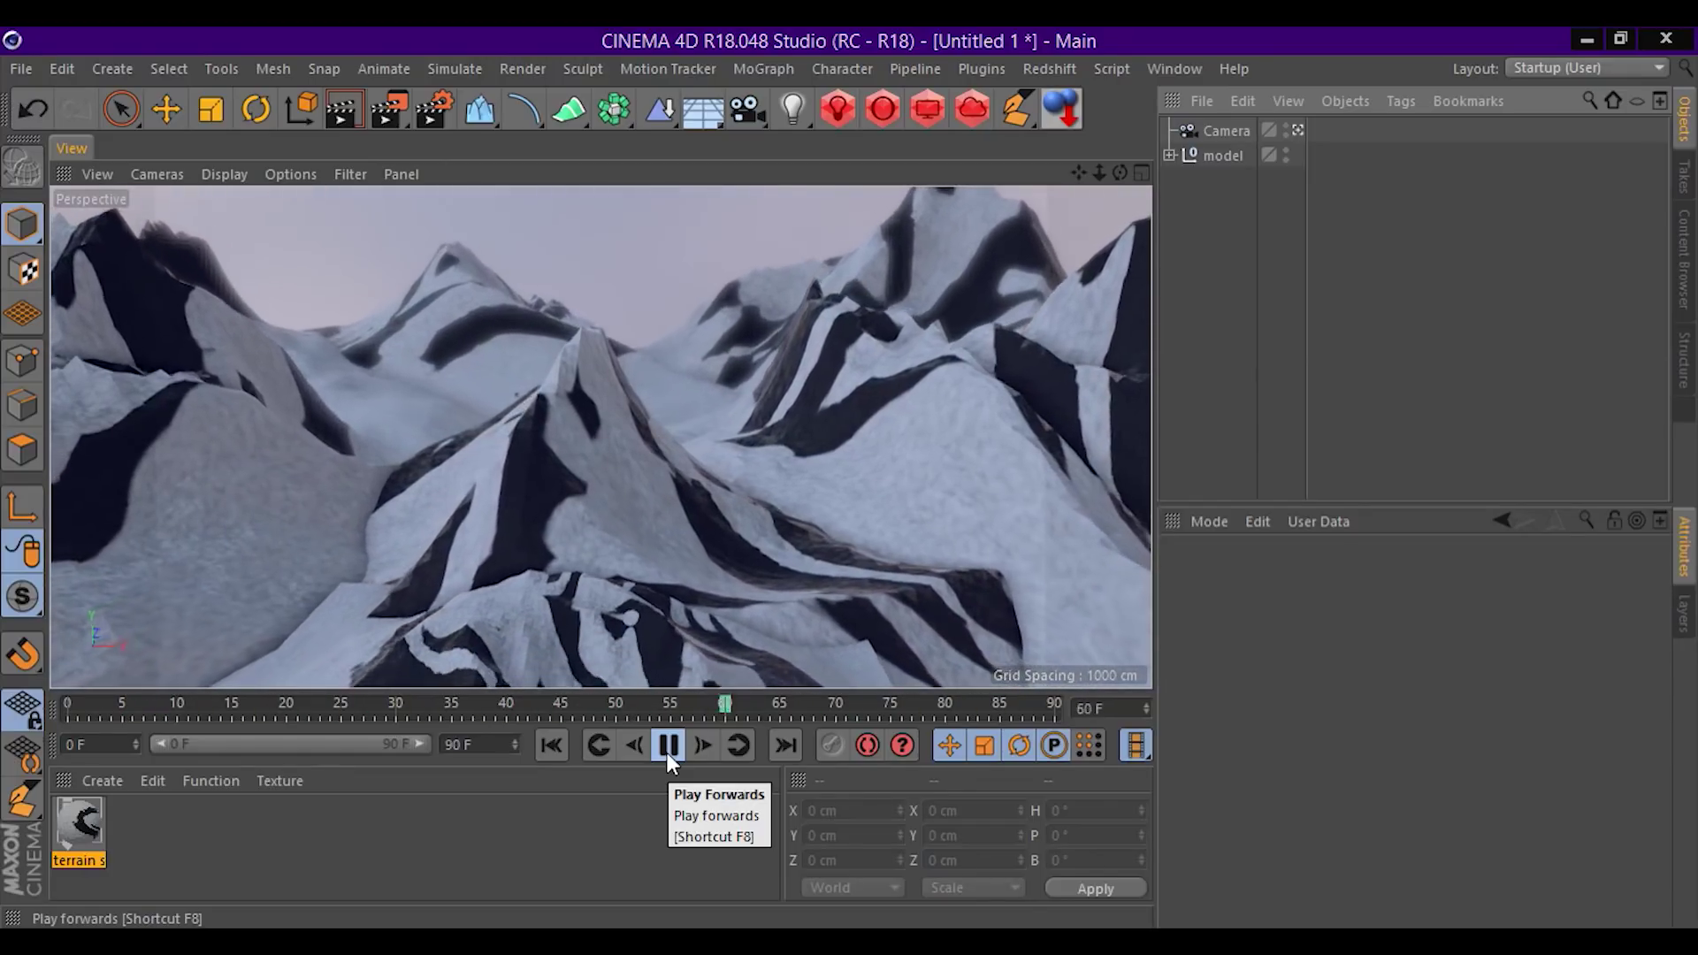
left_click(677, 746)
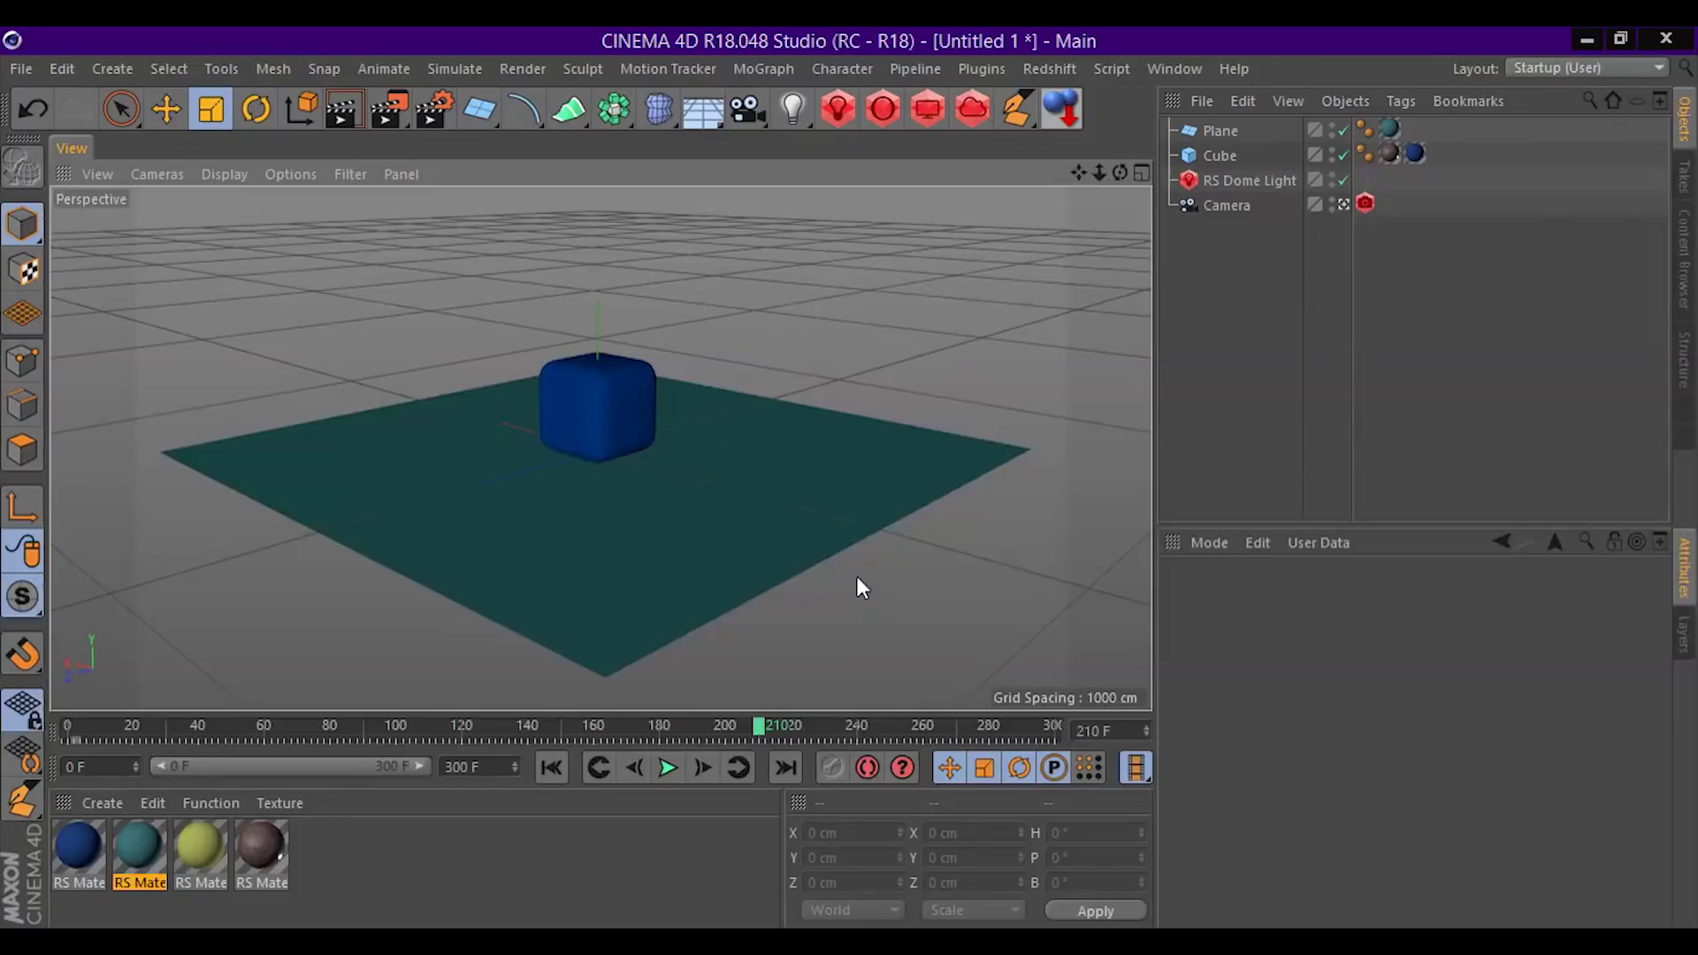
Add a Null object and parent the Camera under it.
left_click(475, 109)
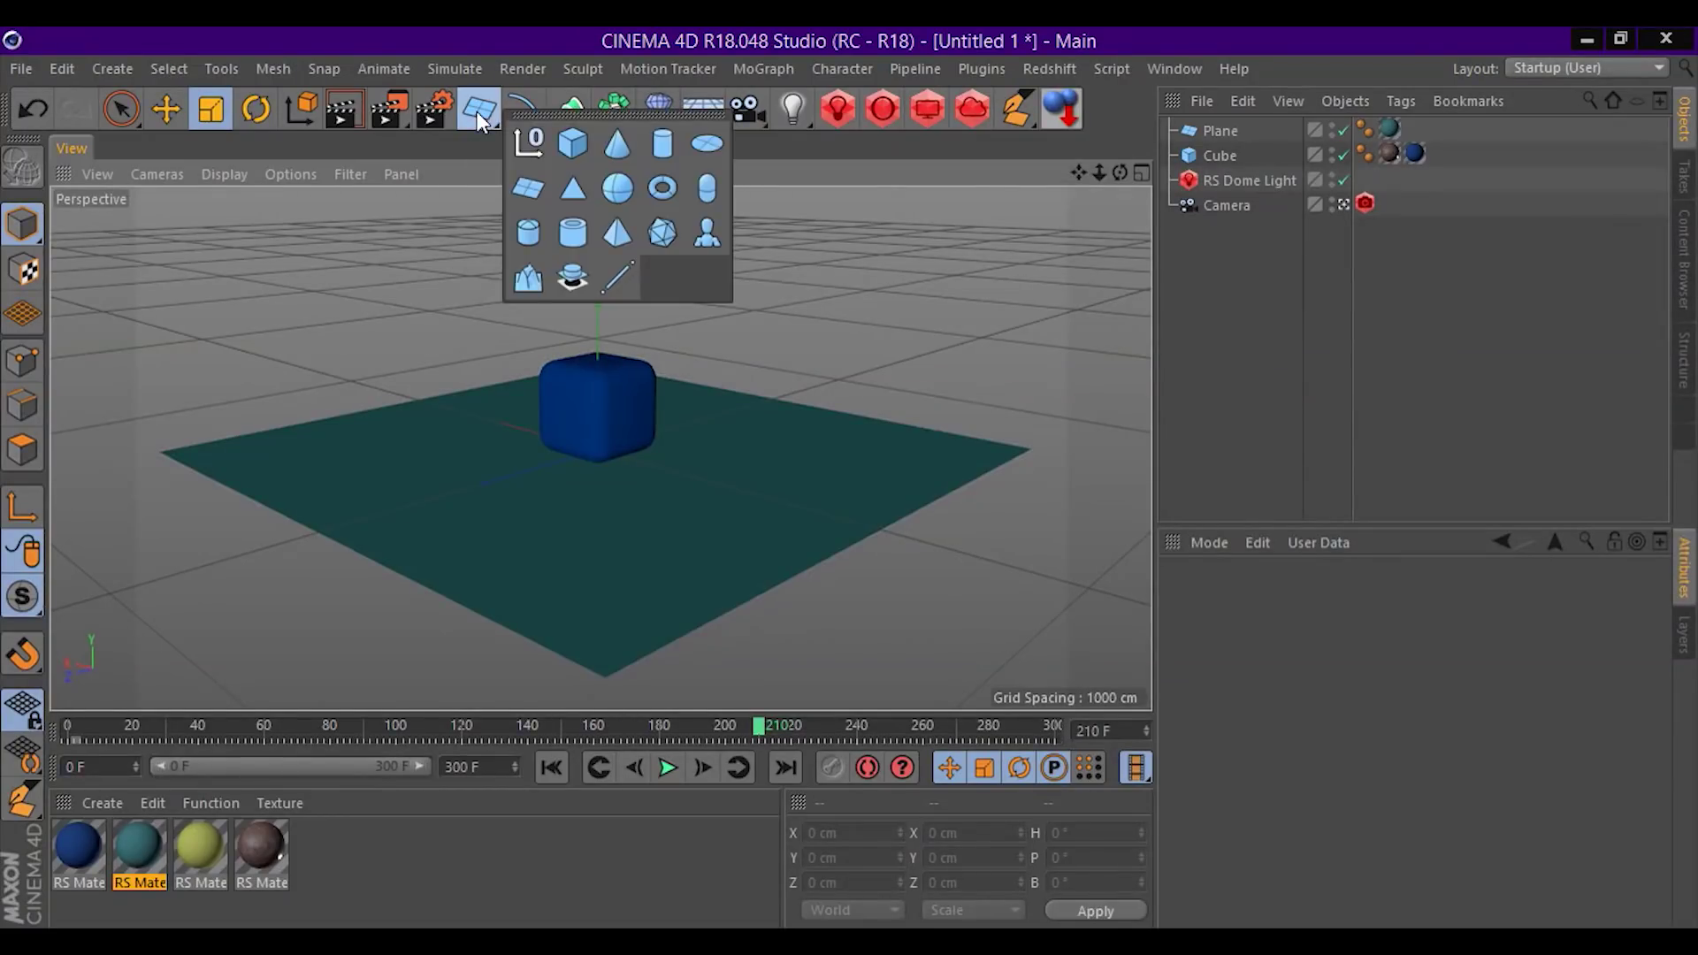
left_click(533, 150)
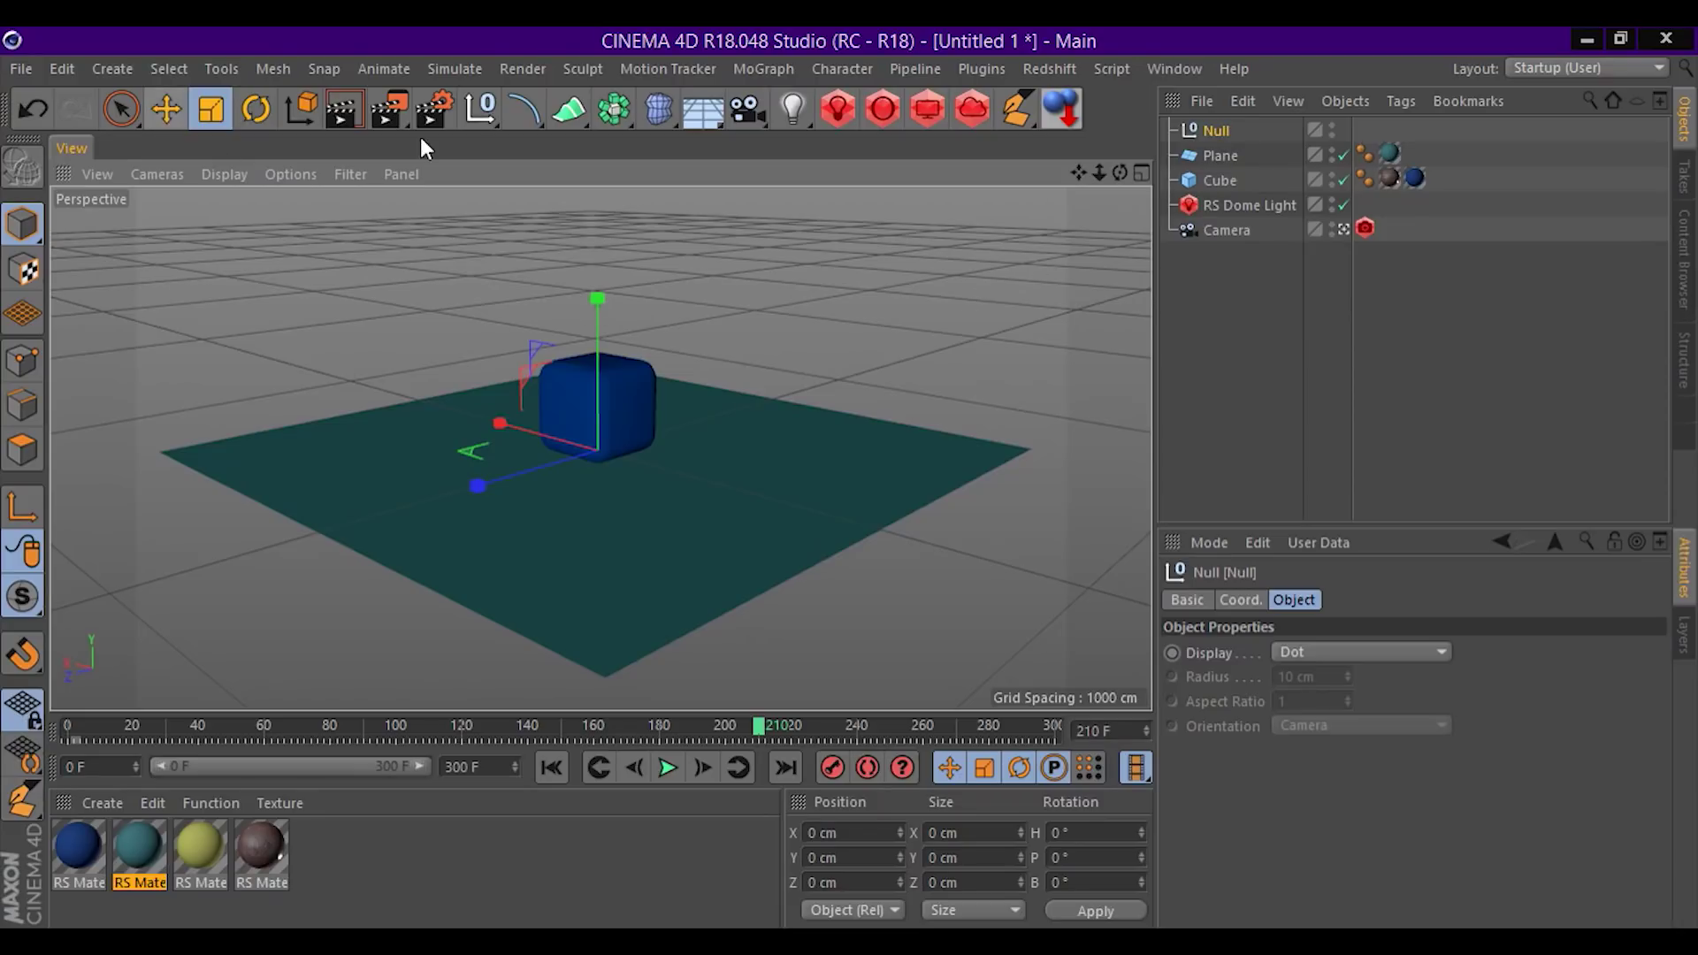
left_click_drag(1226, 130, 1226, 132)
left_click(1226, 243)
left_click(1214, 131)
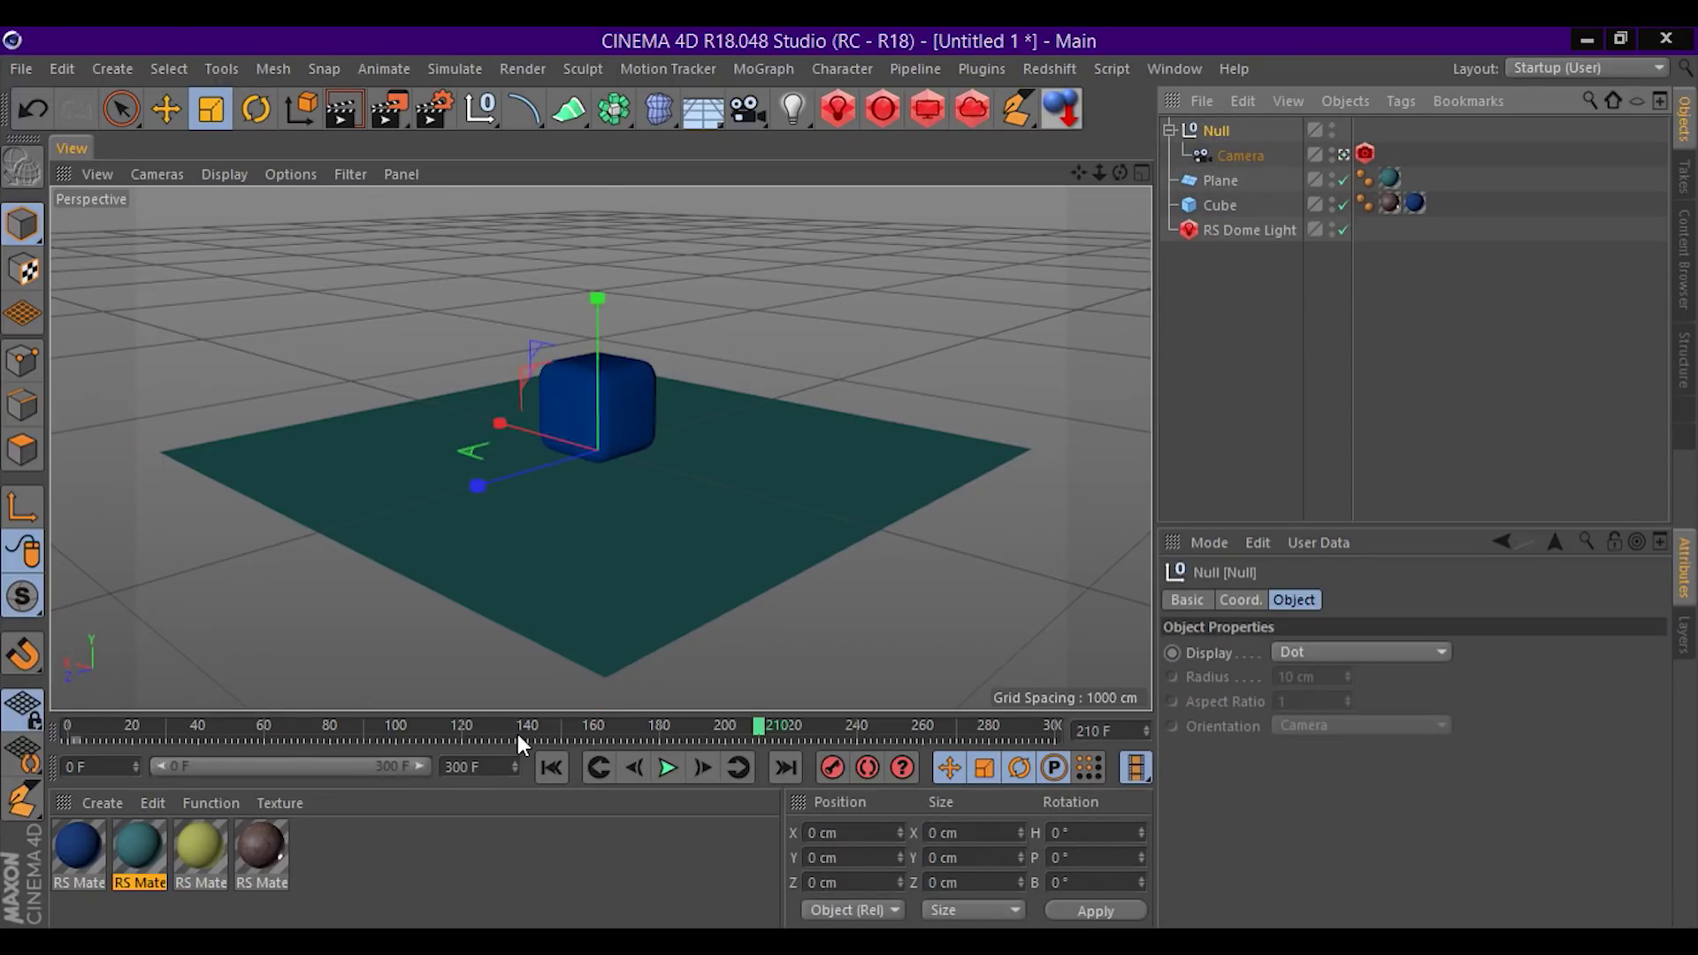
Keyframe the Null's heading at 0° on frame 0 and 360° on frame 118.
left_click_drag(283, 725, 4, 741)
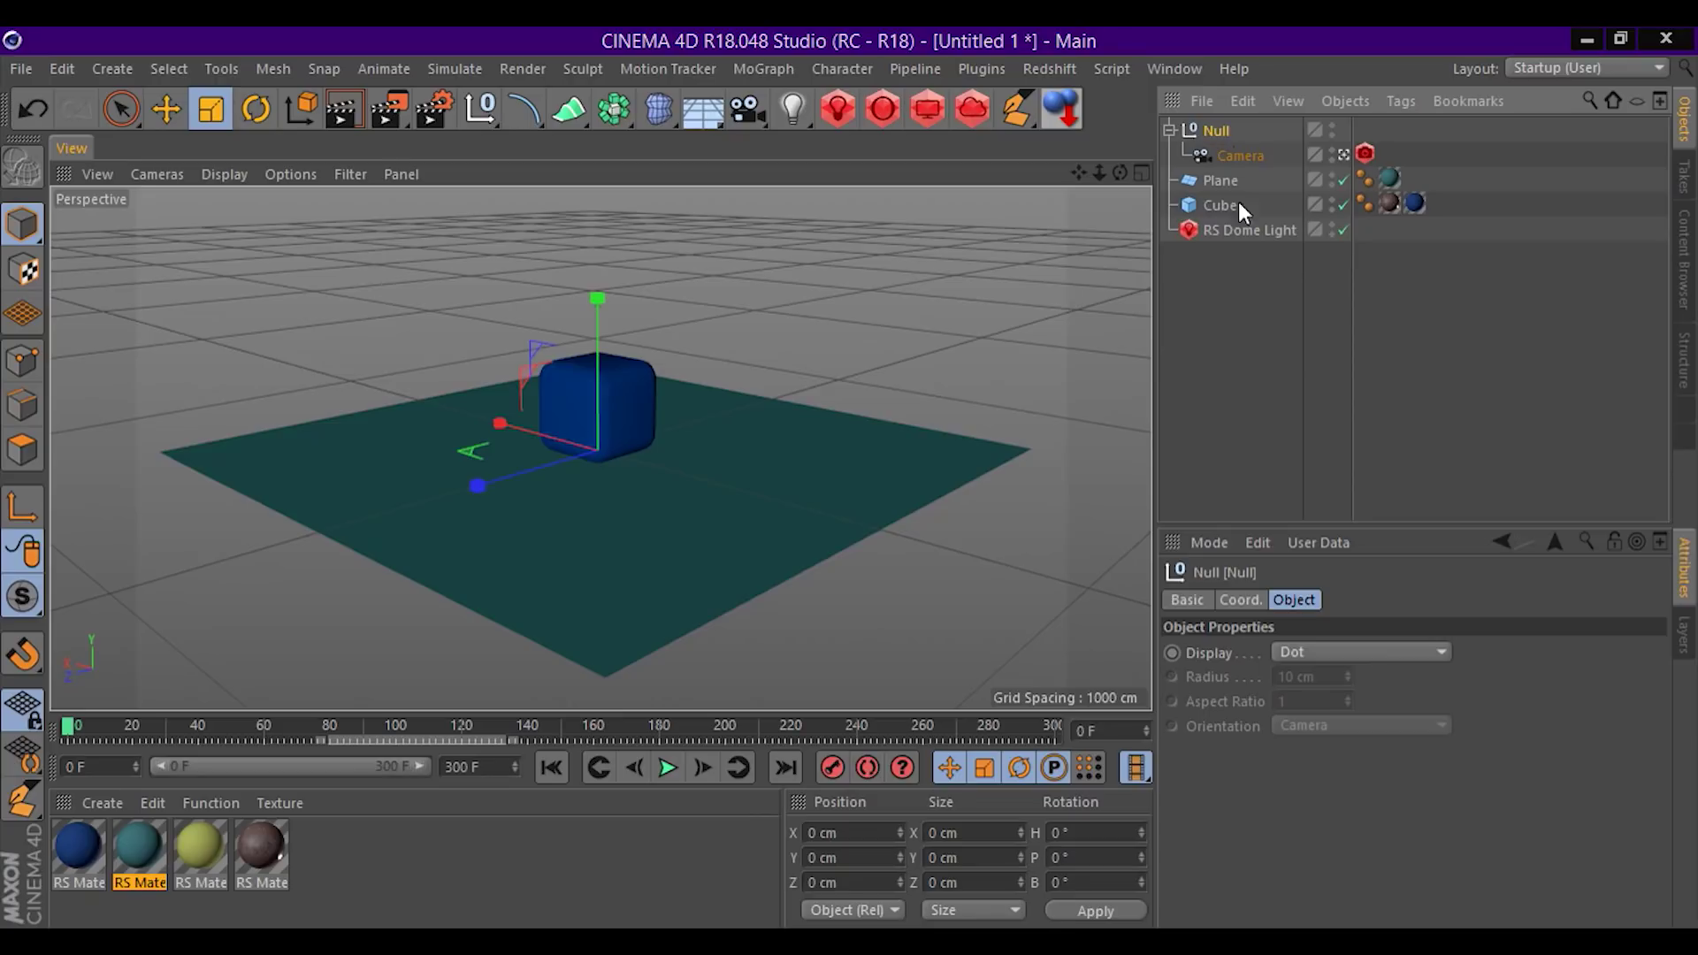
left_click(1238, 600)
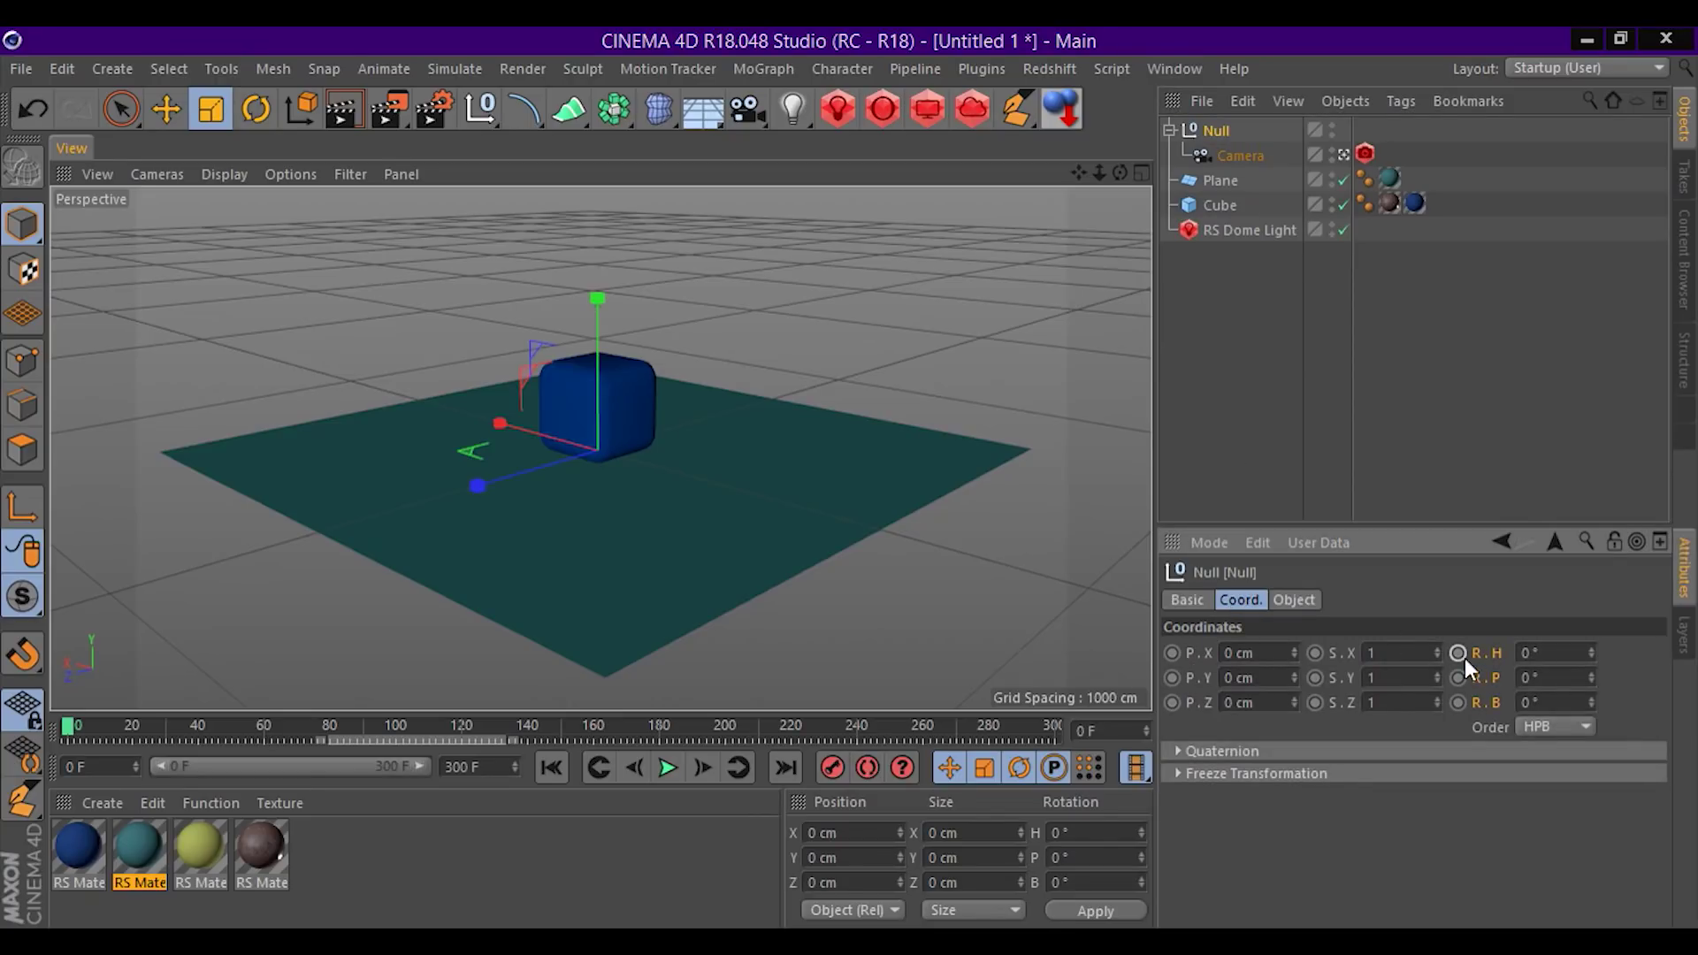
left_click_drag(1458, 653, 1458, 703, "ctrl")
left_click(1458, 652)
left_click_drag(72, 730, 449, 734)
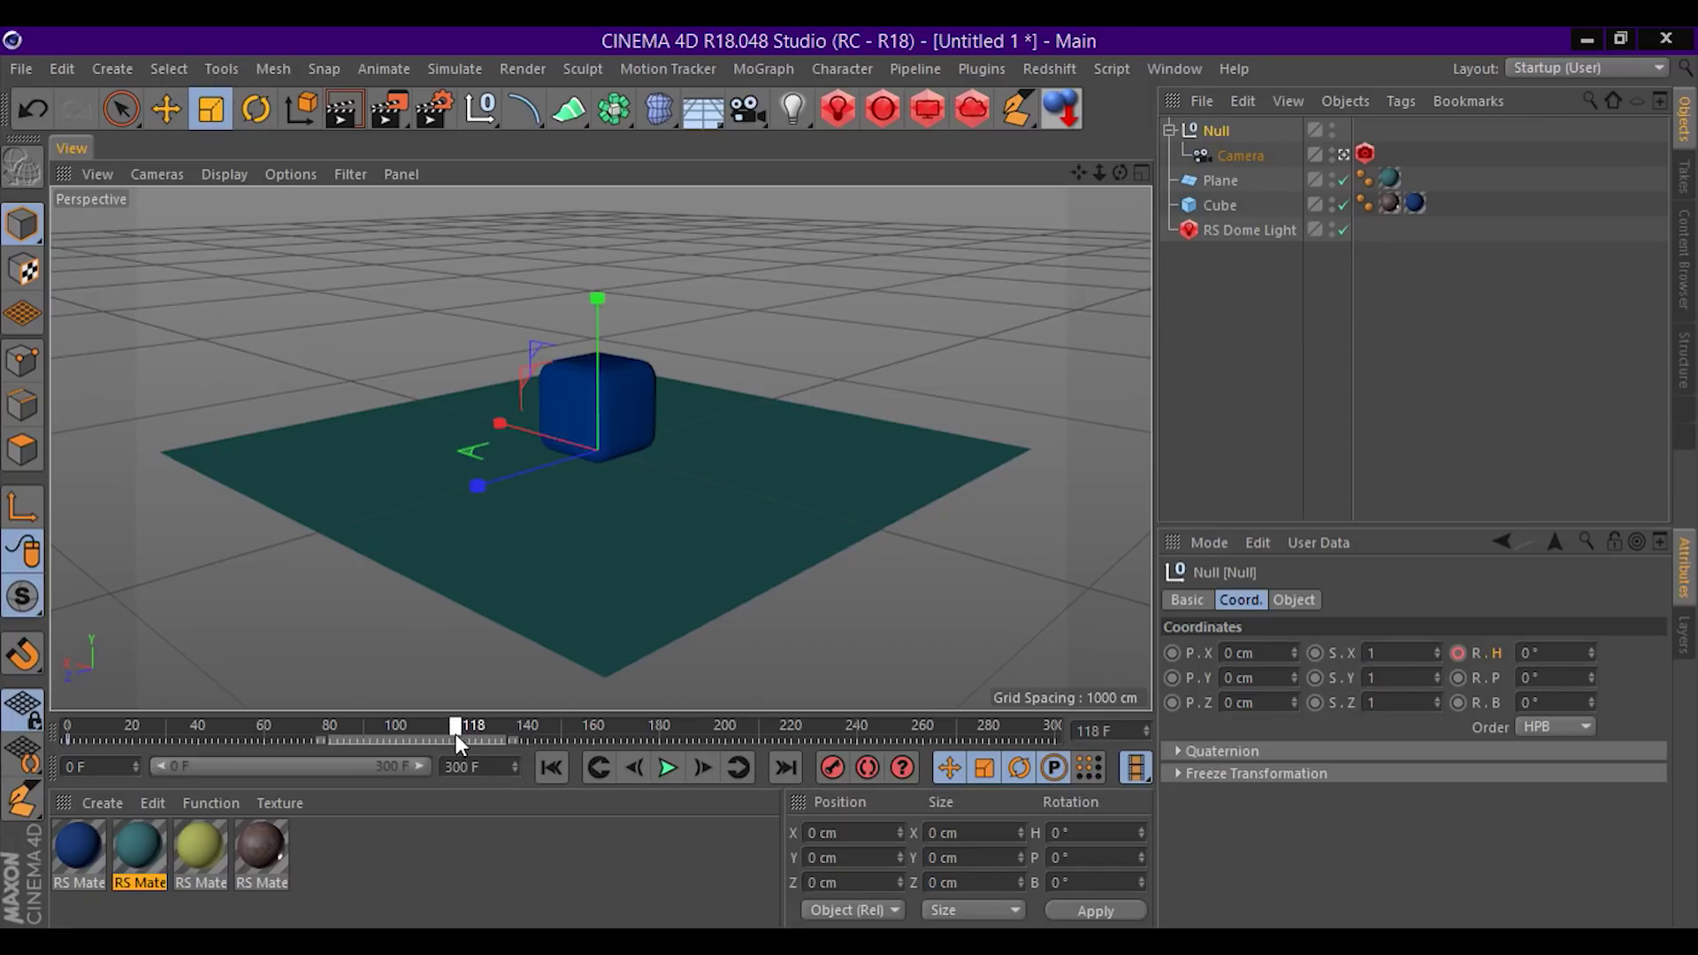
left_click(1574, 652)
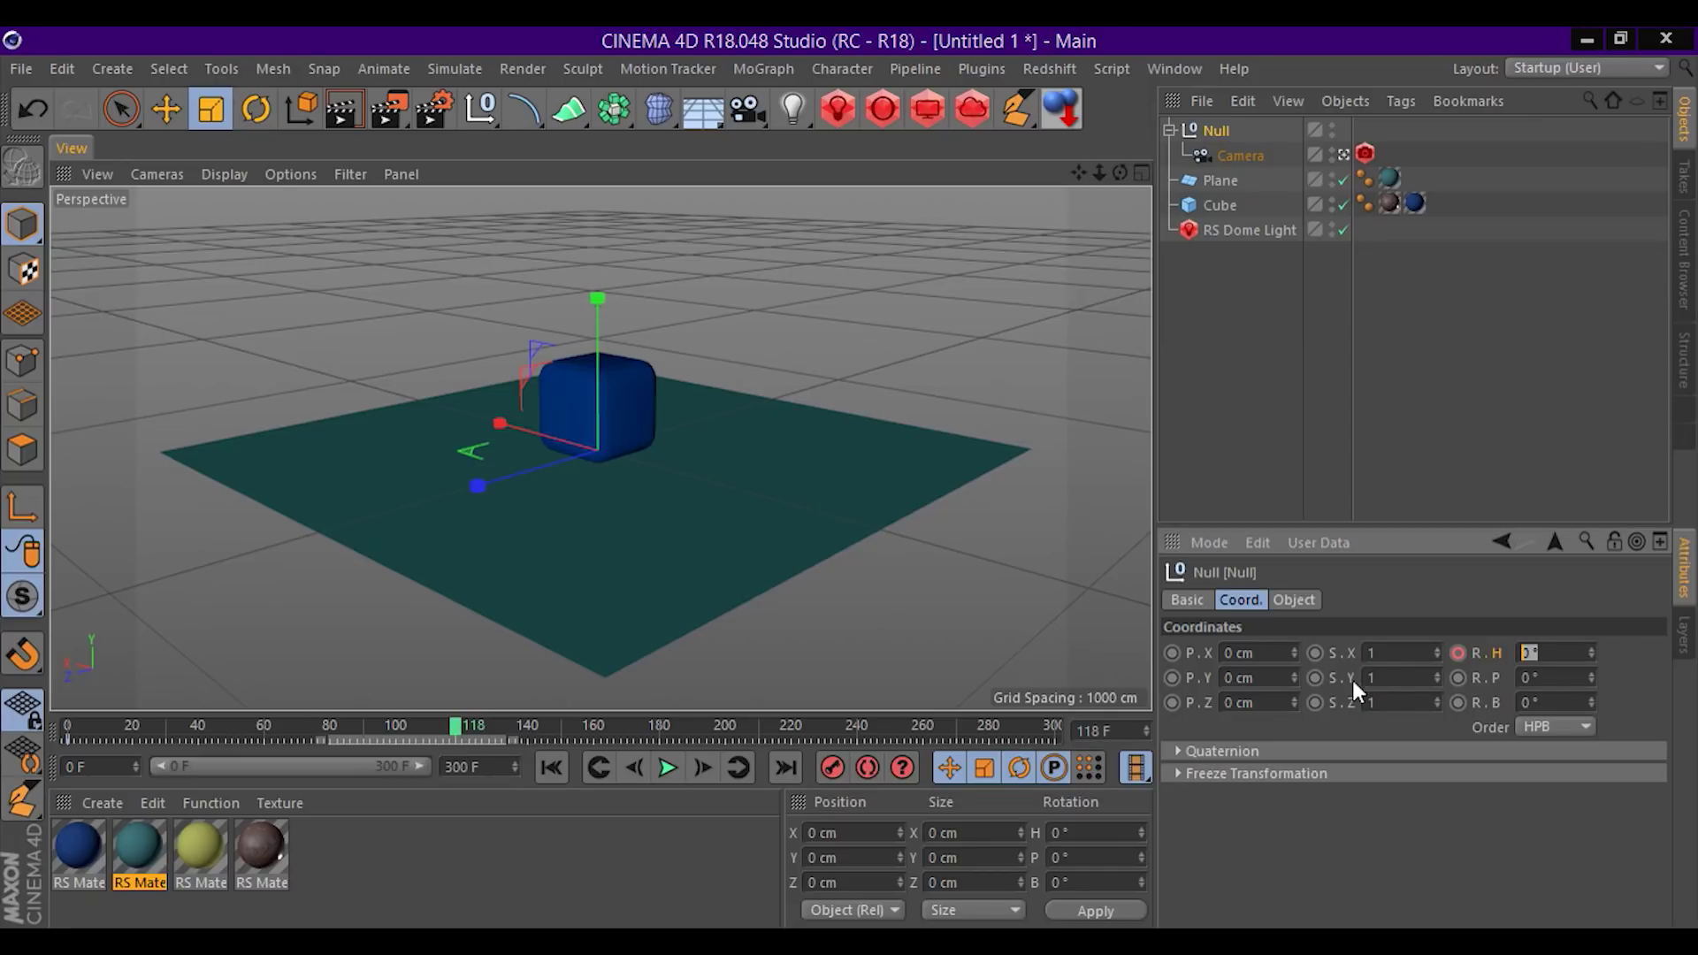
type("360")
key("Return")
left_click_drag(458, 723, 40, 725)
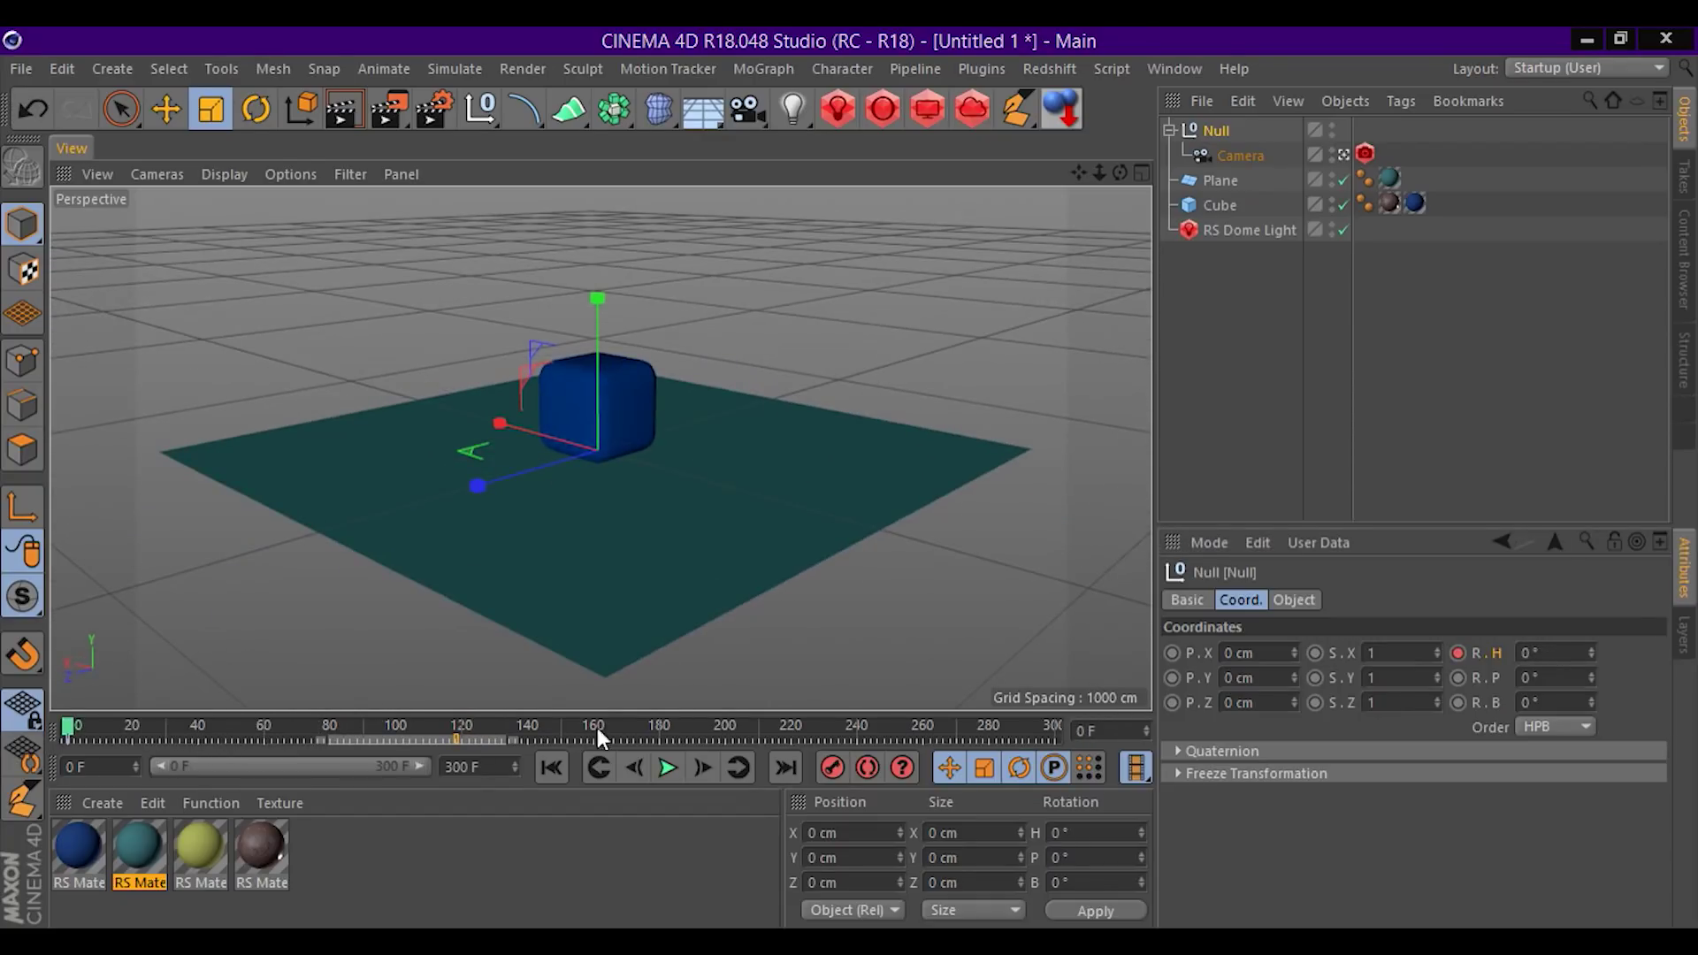
Set the Null's rotation keys to Linear interpolation and preview the constant-speed orbit.
left_click(668, 767)
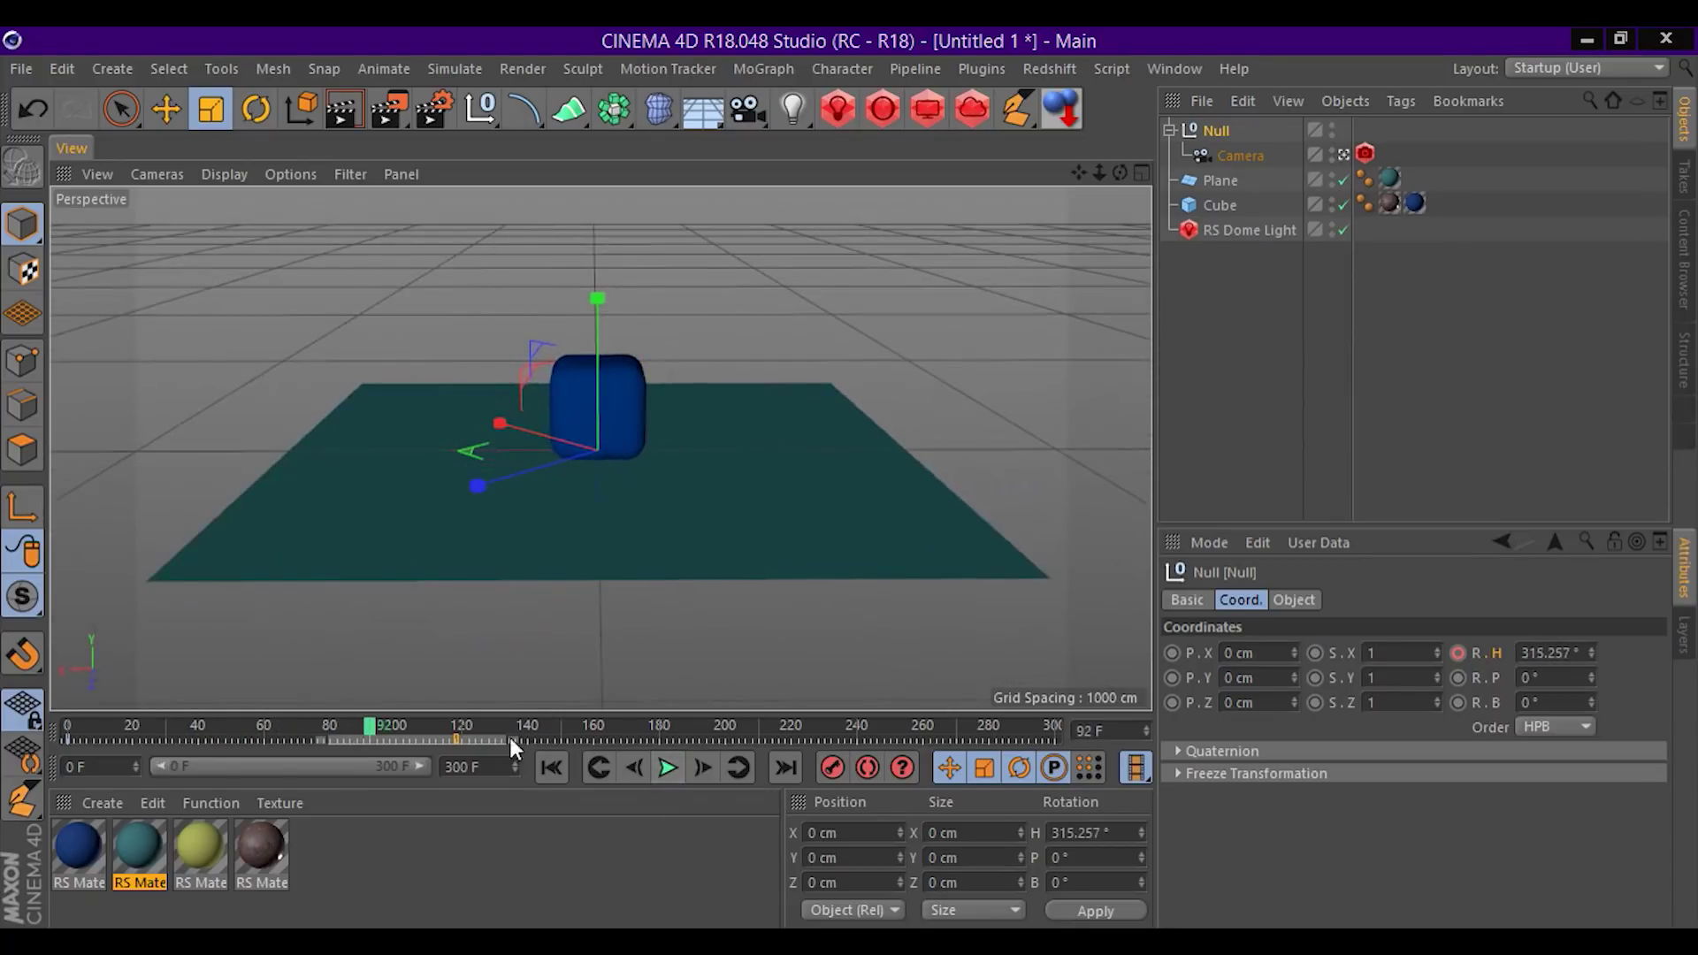
right_click(456, 741)
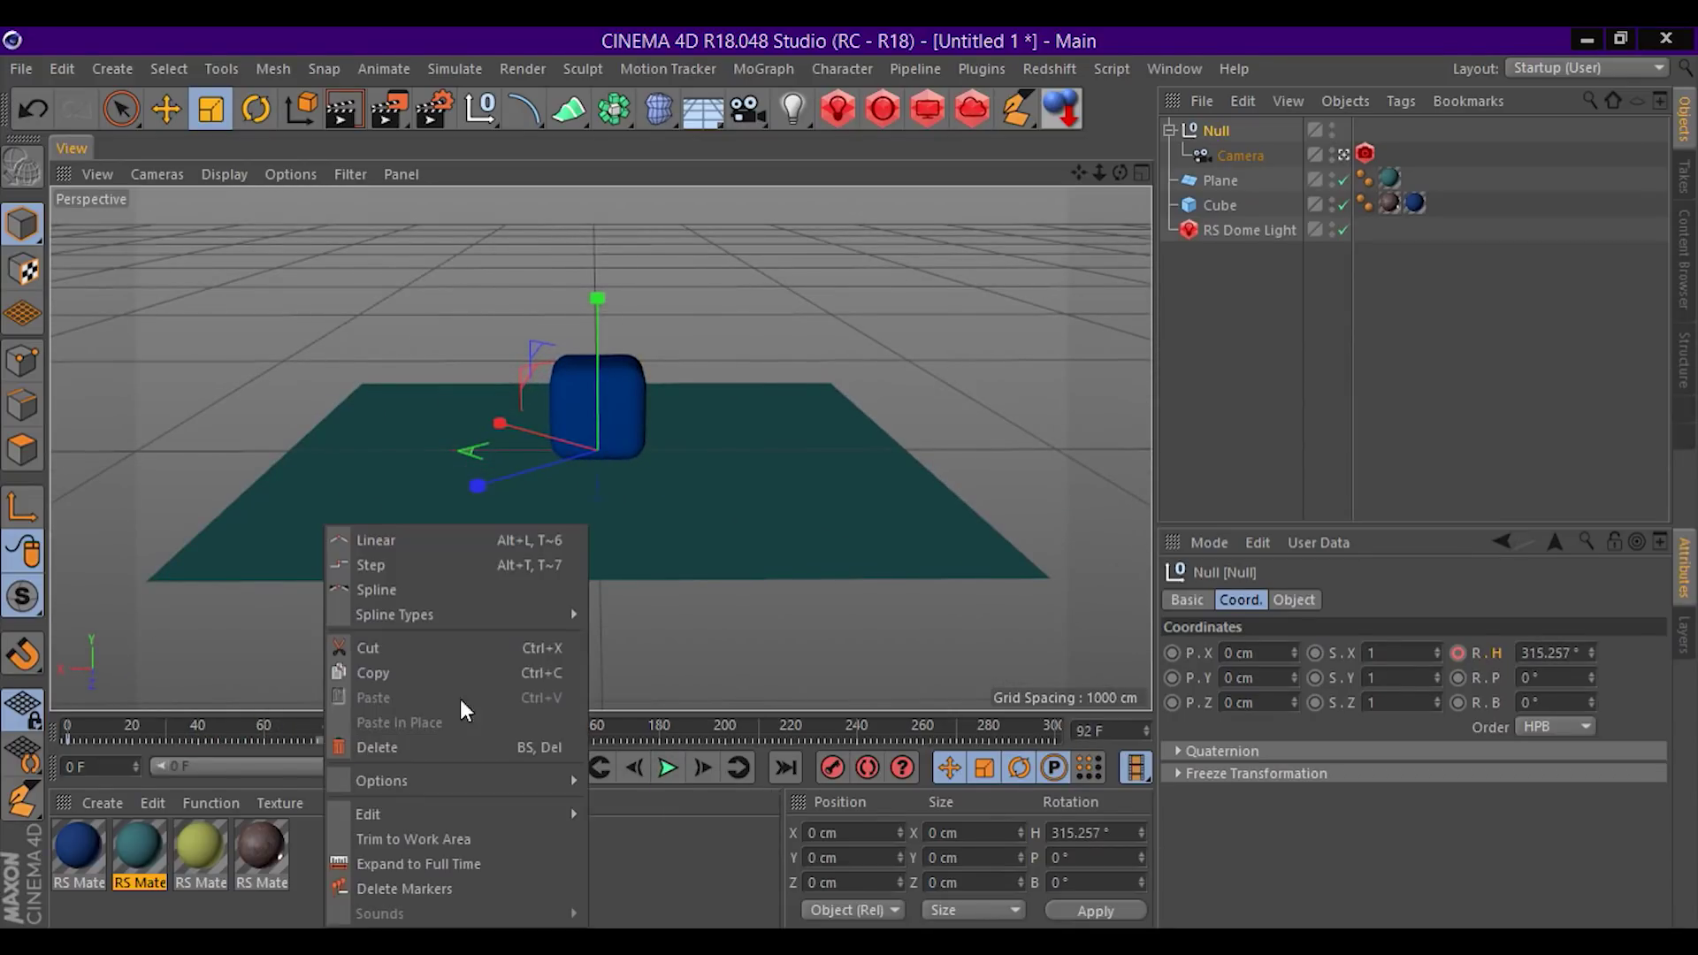
left_click(480, 547)
left_click(69, 737)
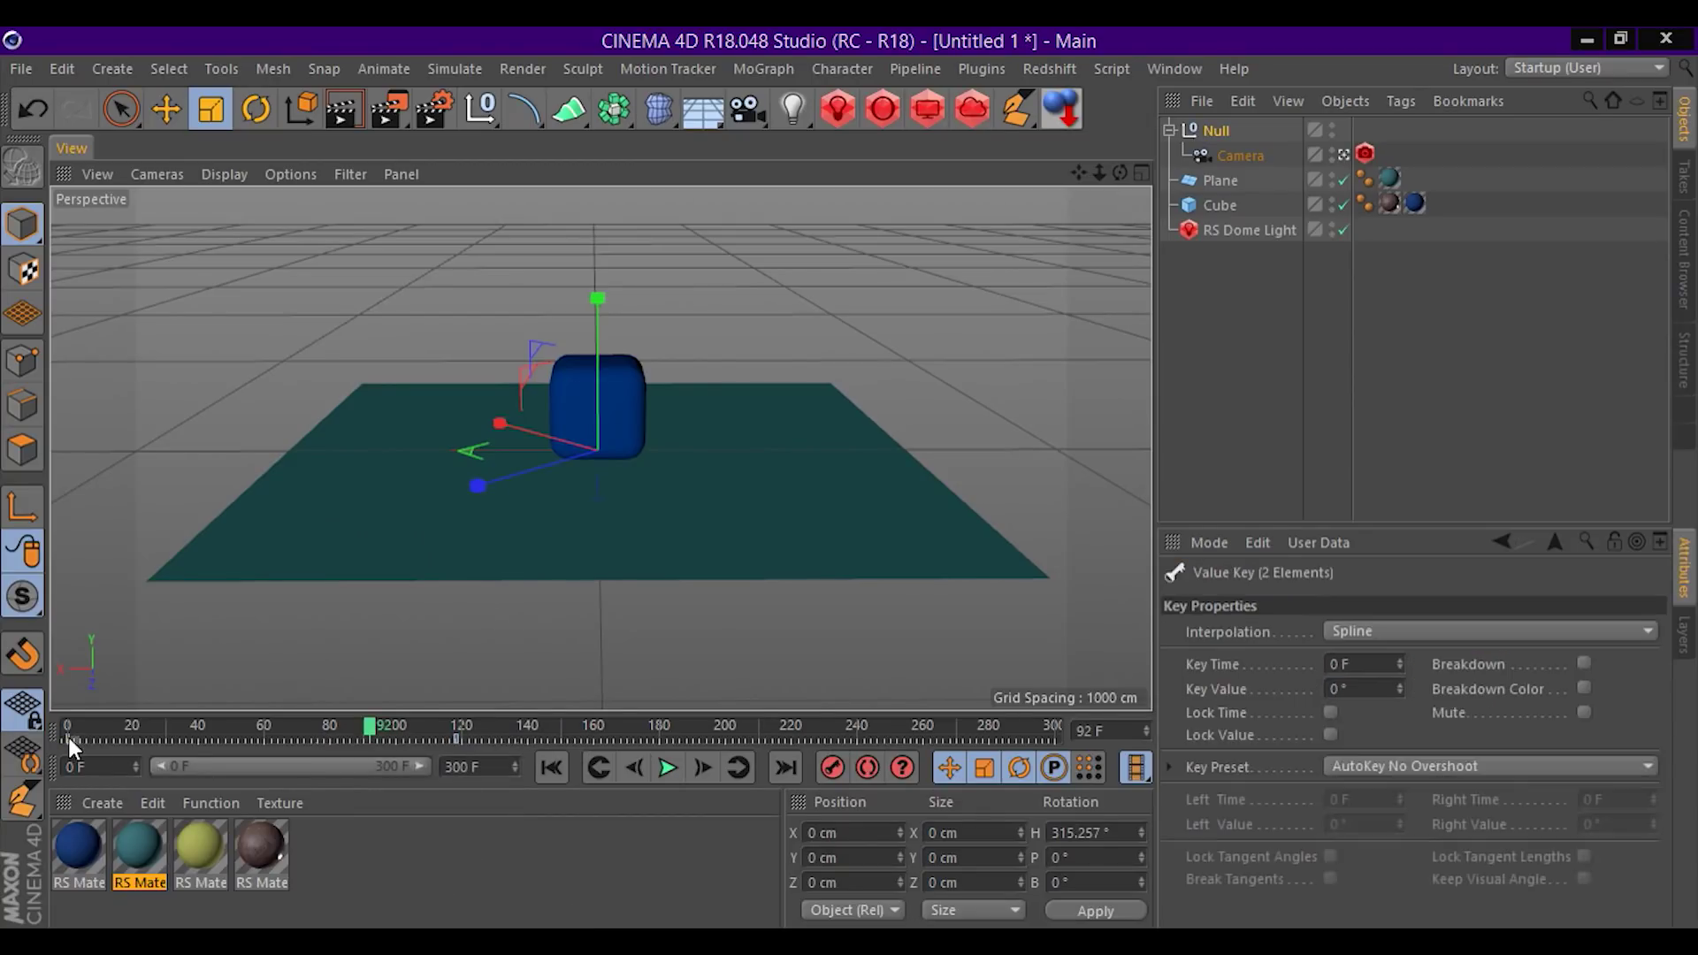
right_click(69, 737)
left_click(122, 543)
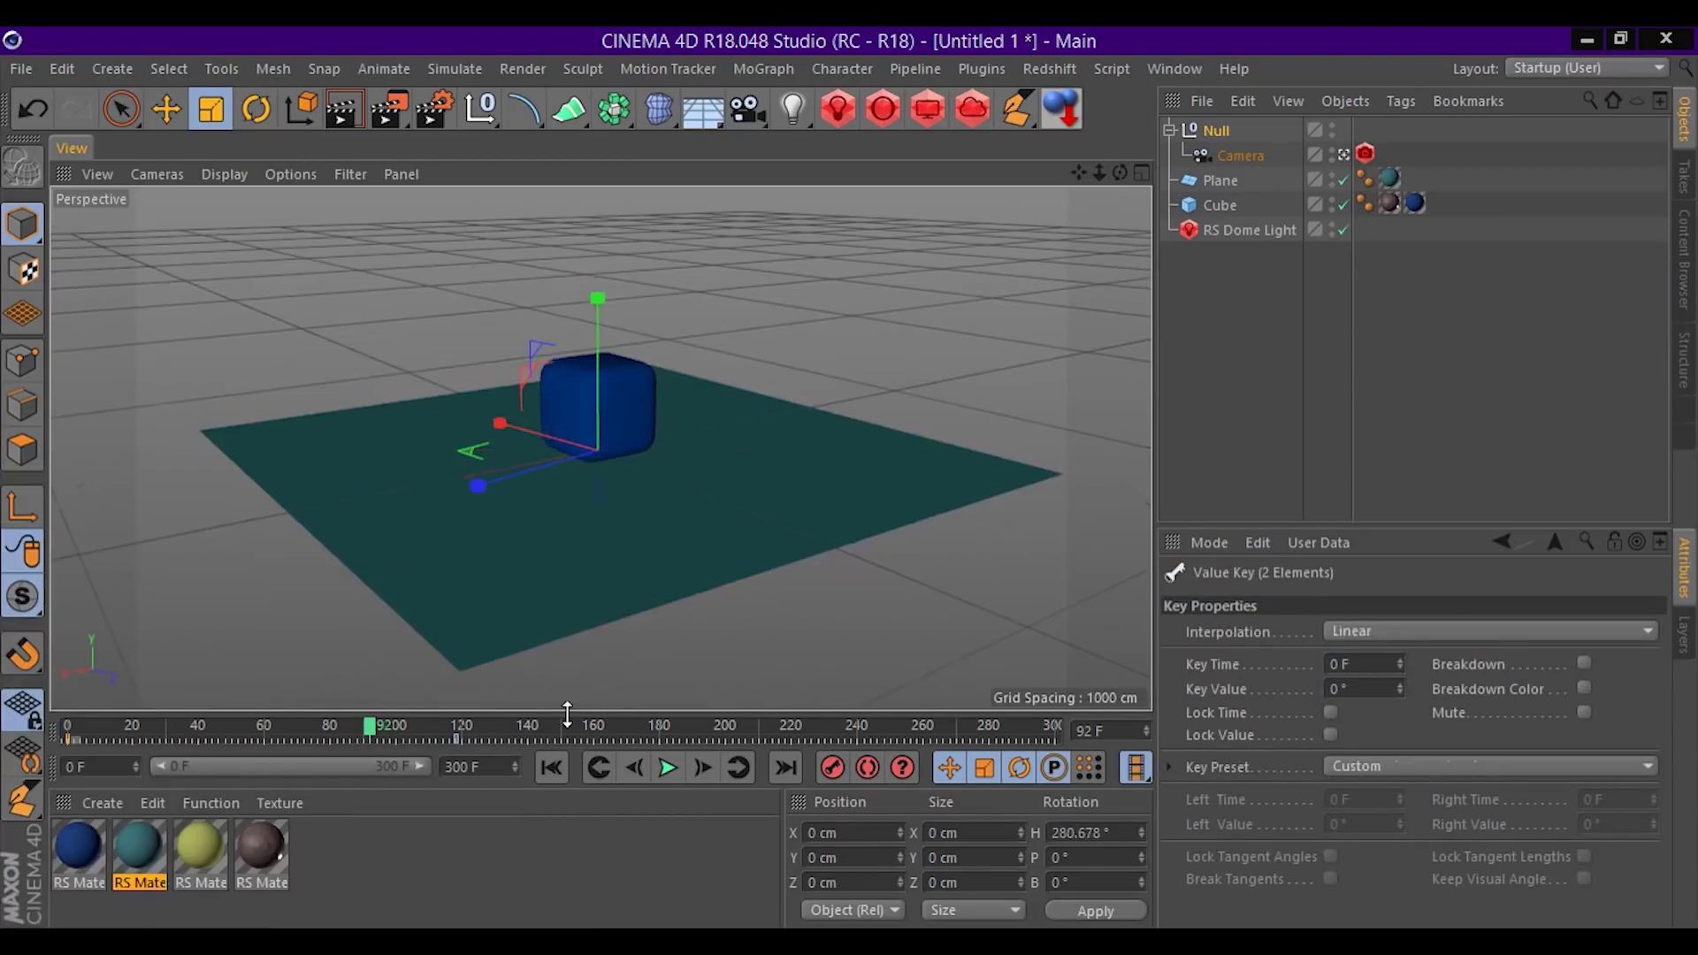
left_click(667, 766)
left_click(667, 766)
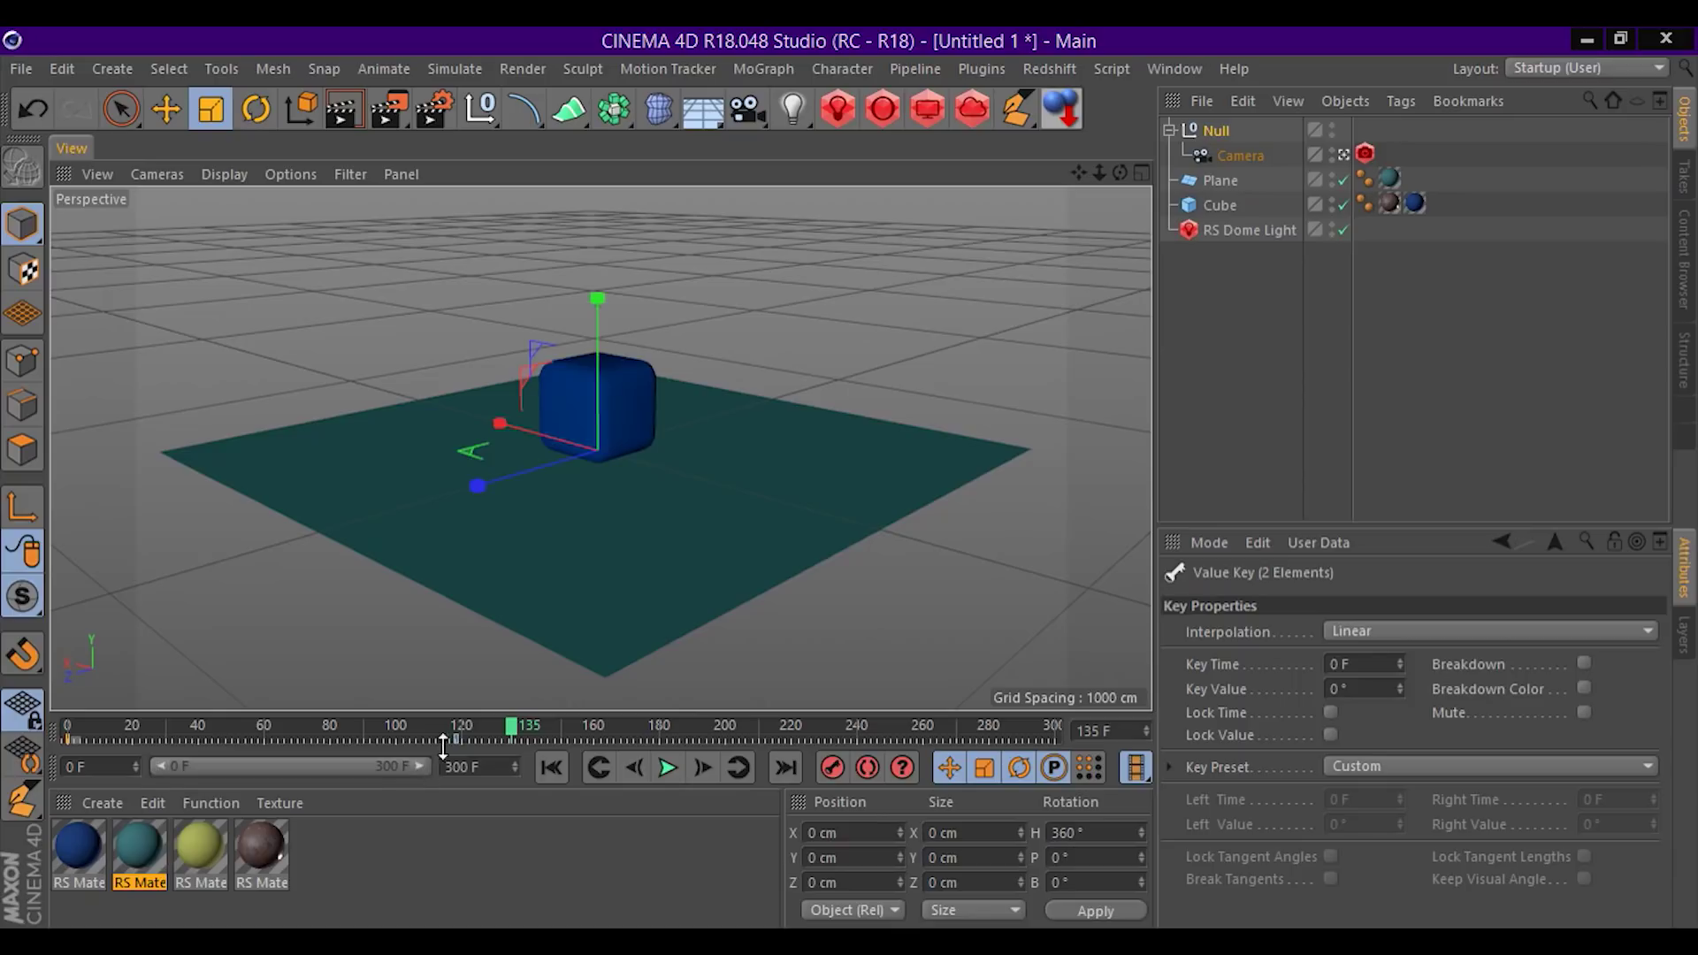
left_click(1217, 131)
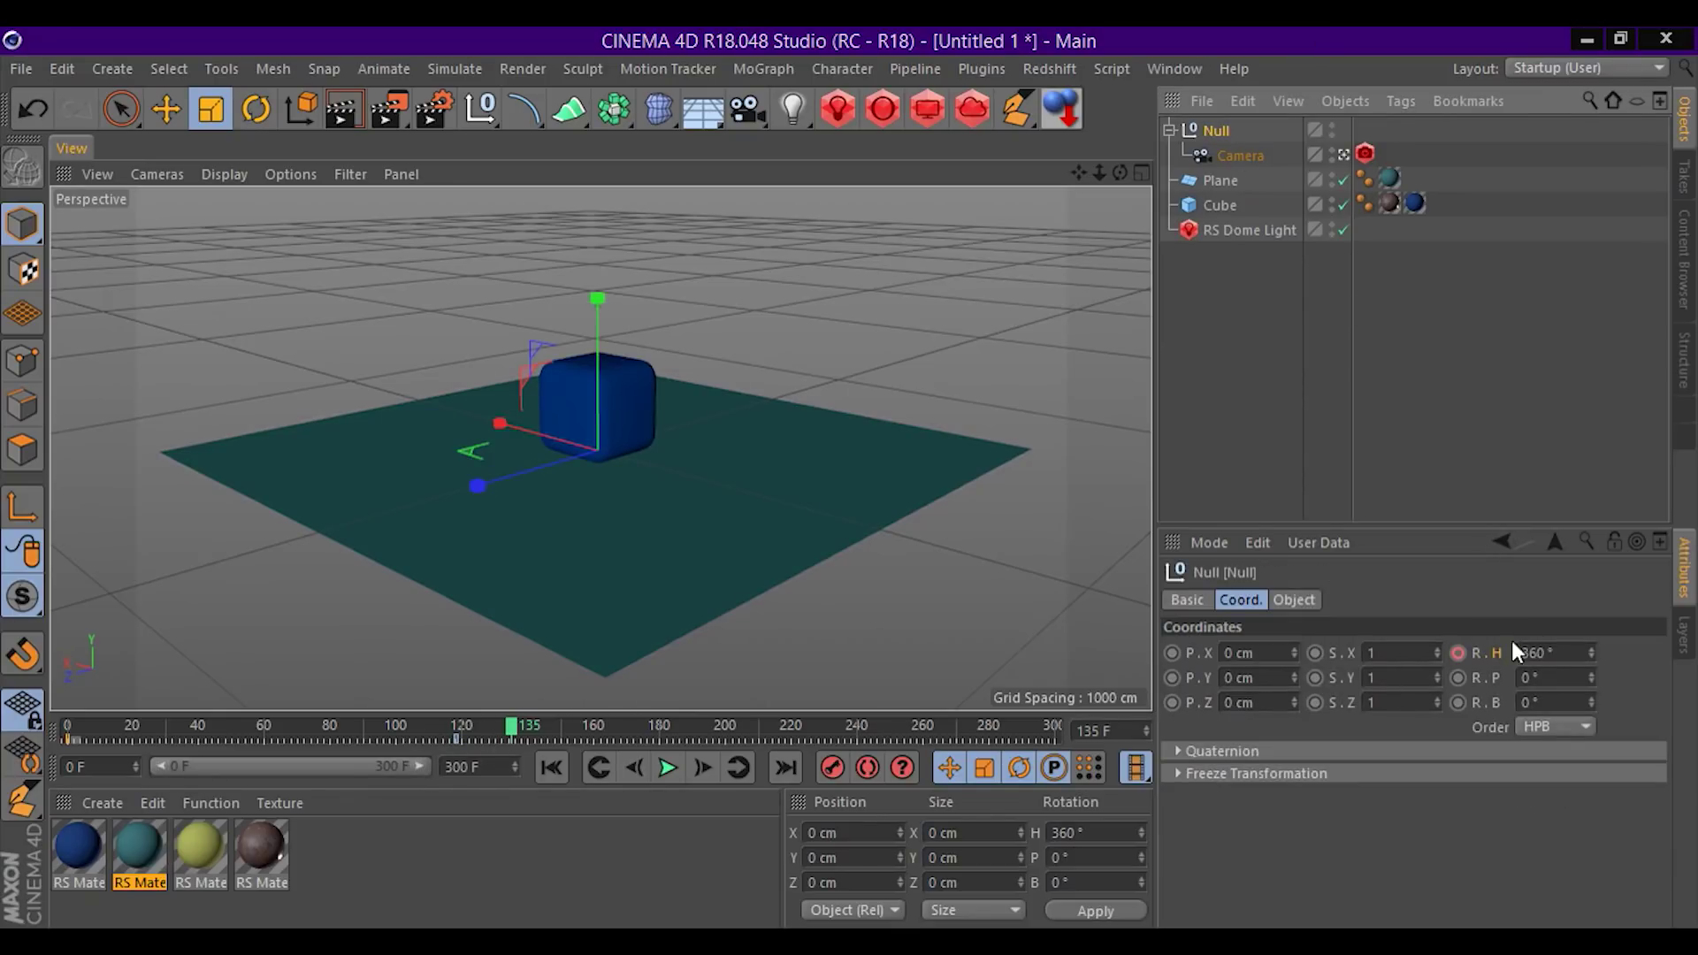
right_click(1461, 655)
mouse_move(1525, 489)
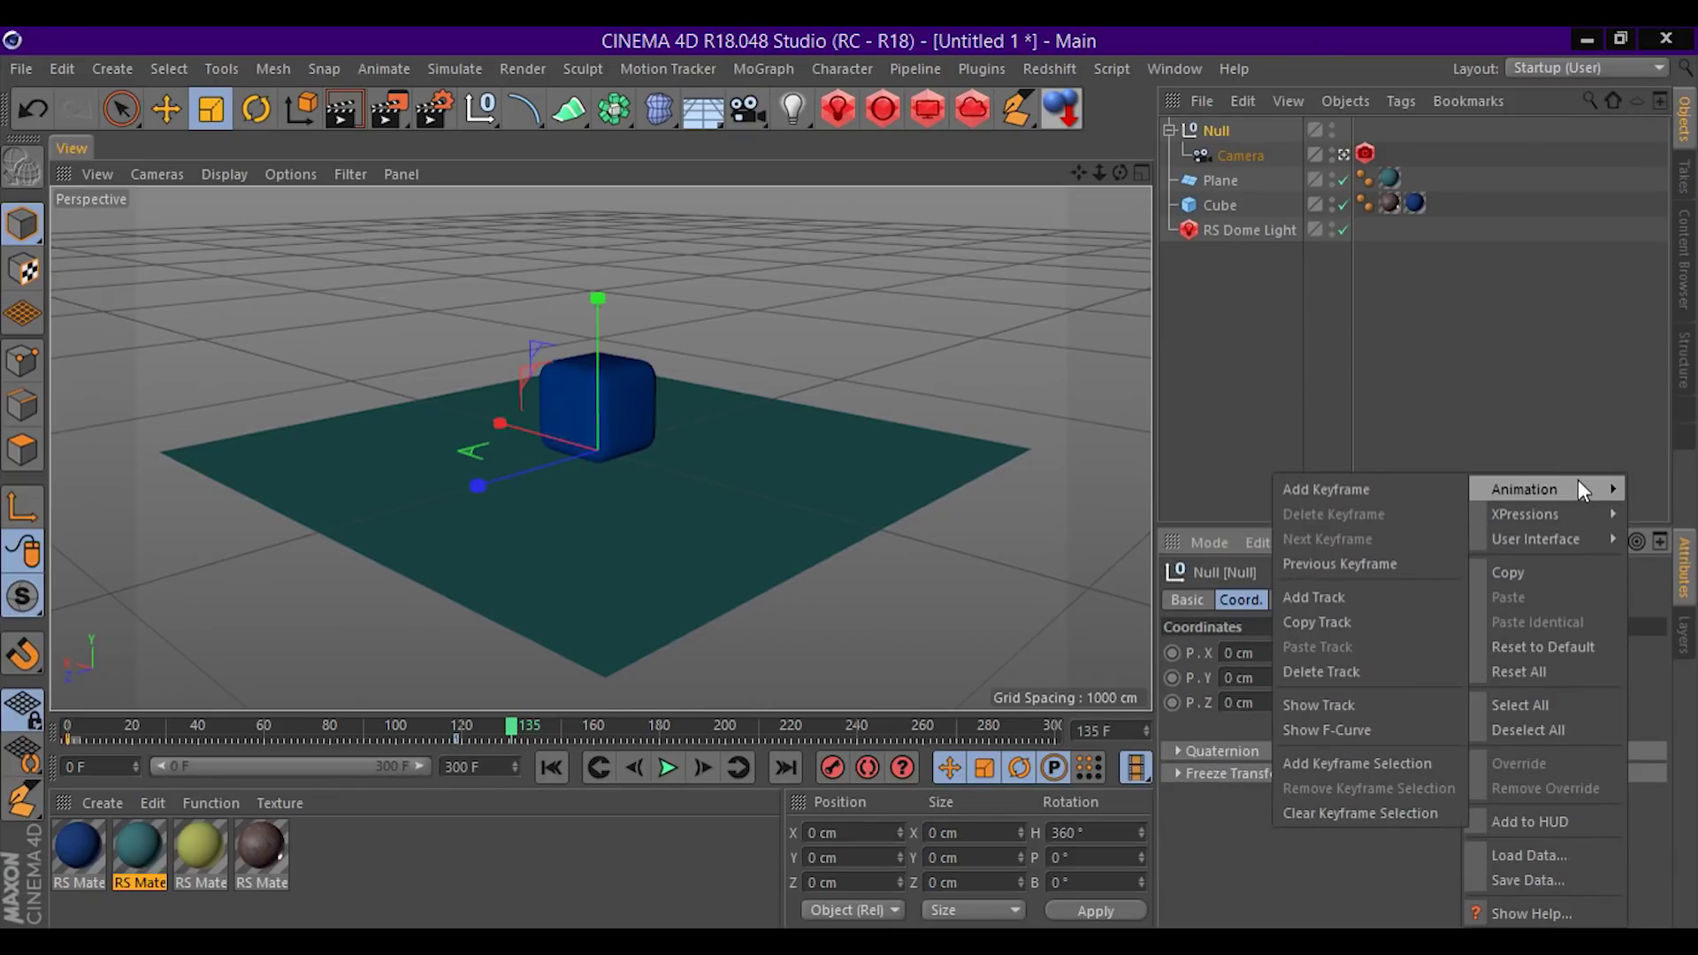
Give the Null's Rotation.H track Repeat After with 3 repetitions, then play the loop.
left_click(1392, 710)
mouse_move(875, 331)
left_mouse_down()
mouse_move(1102, 310)
mouse_move(1294, 263)
left_mouse_up()
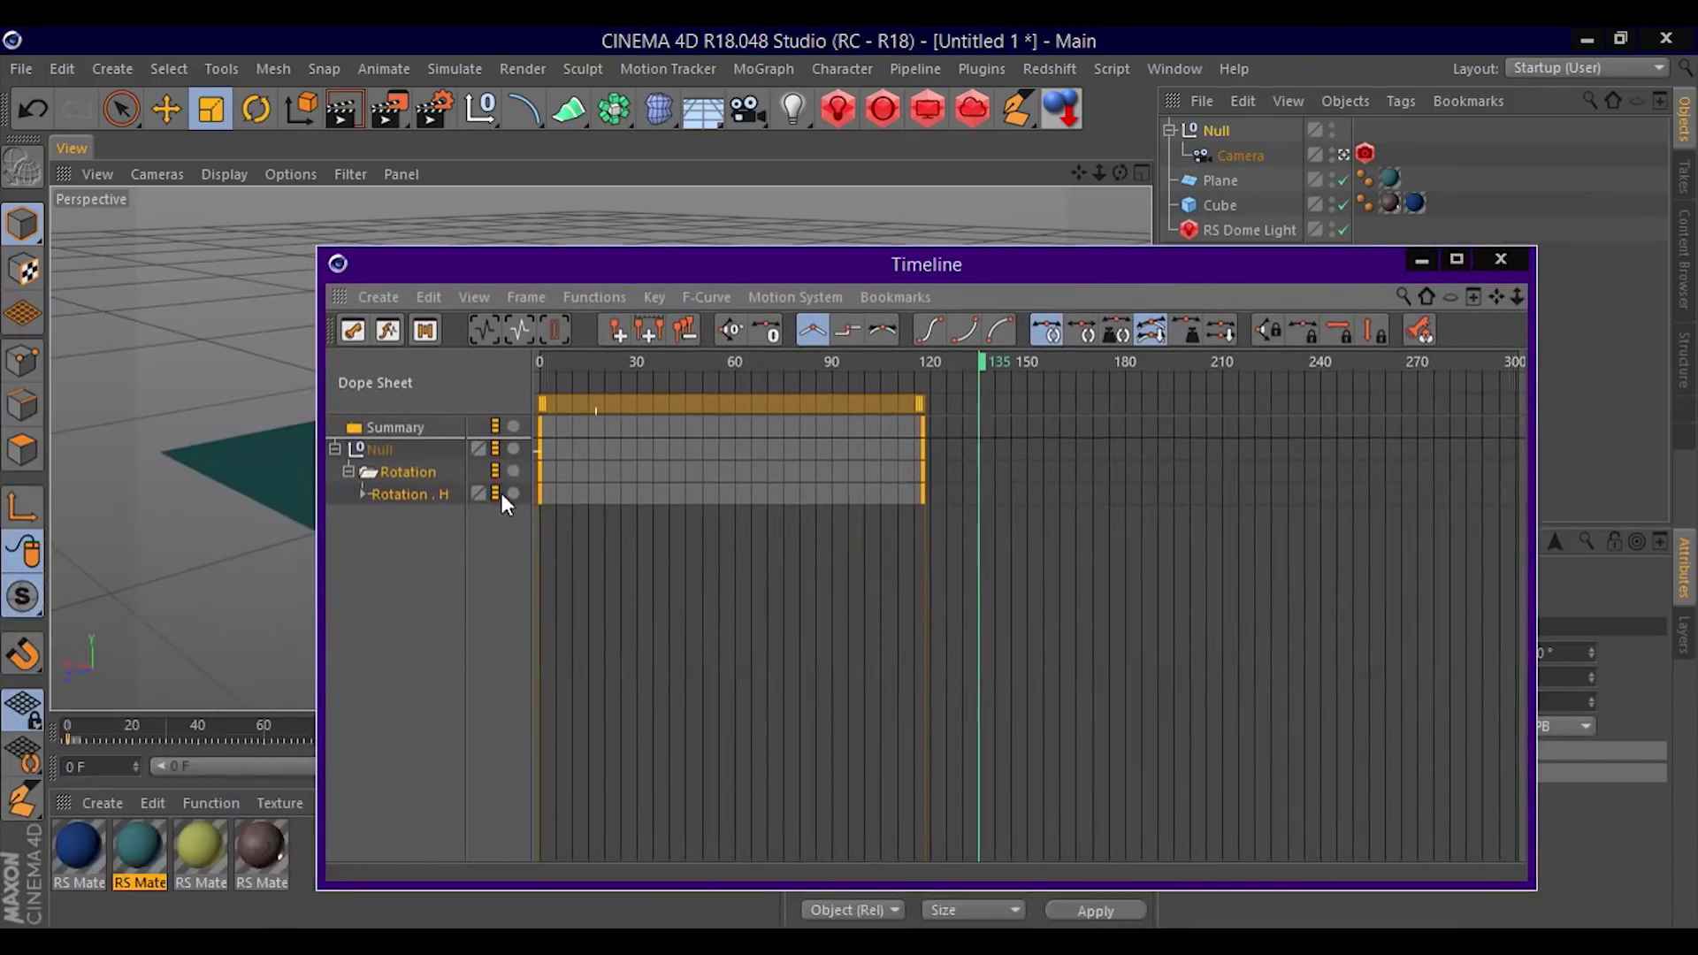
left_click(385, 448)
left_click(602, 298)
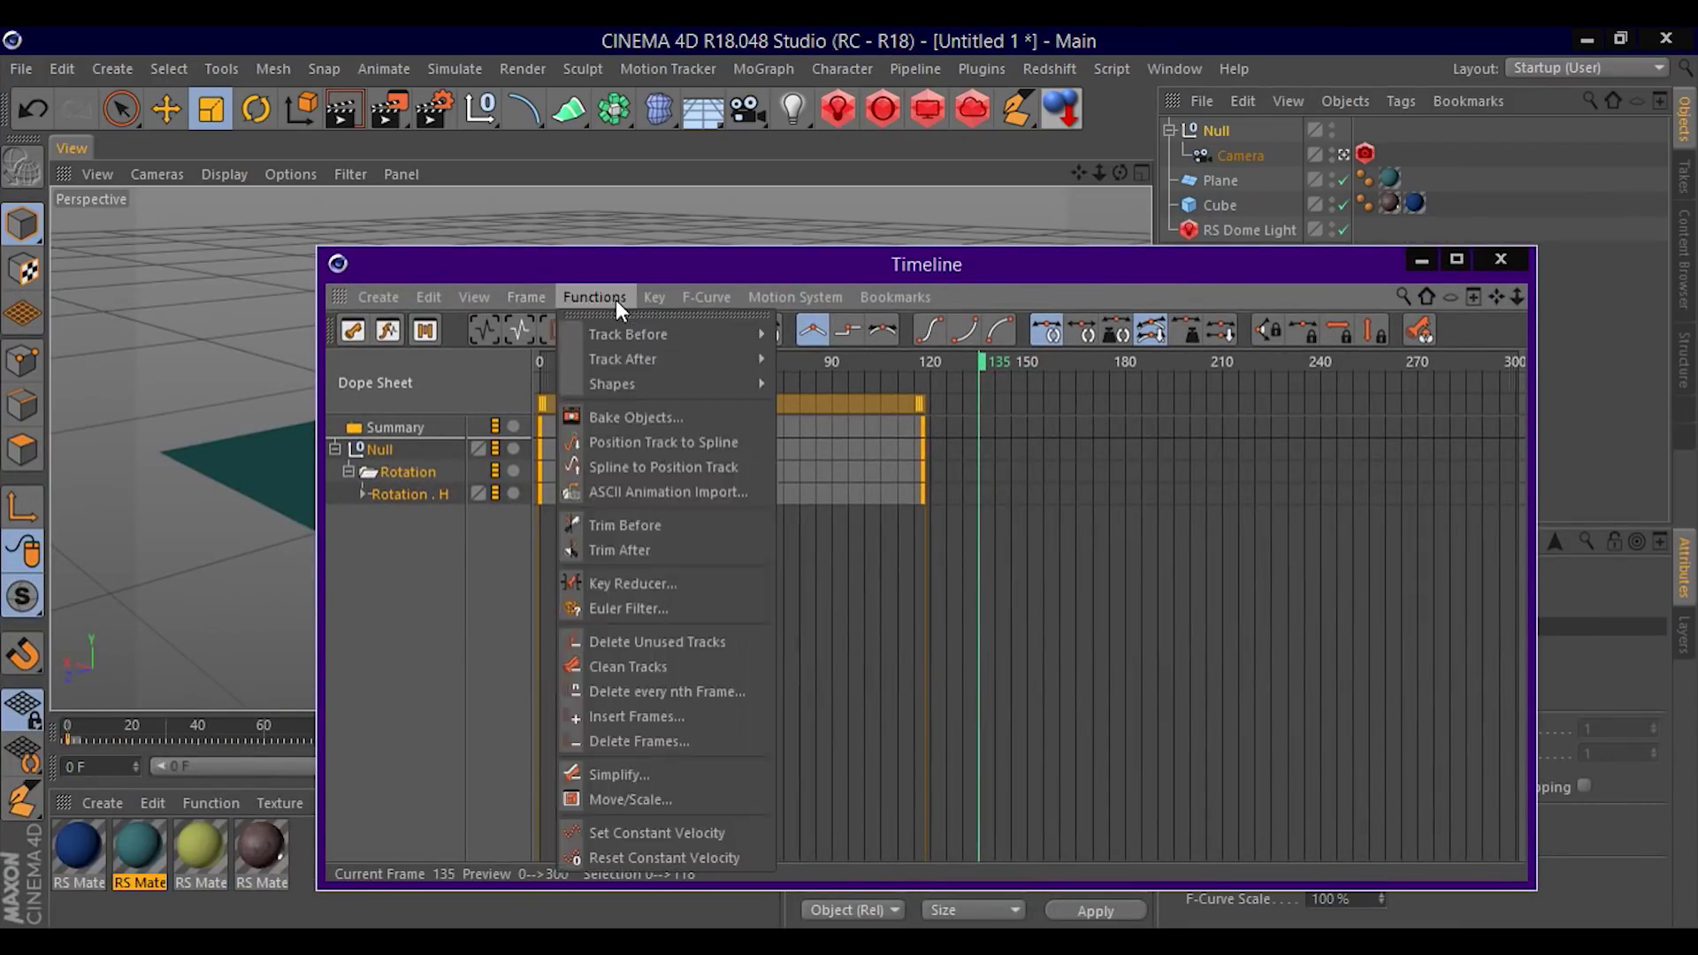
mouse_move(670, 359)
left_click(844, 442)
mouse_move(1222, 282)
left_mouse_down()
mouse_move(872, 473)
mouse_move(919, 851)
mouse_move(1085, 876)
left_mouse_up()
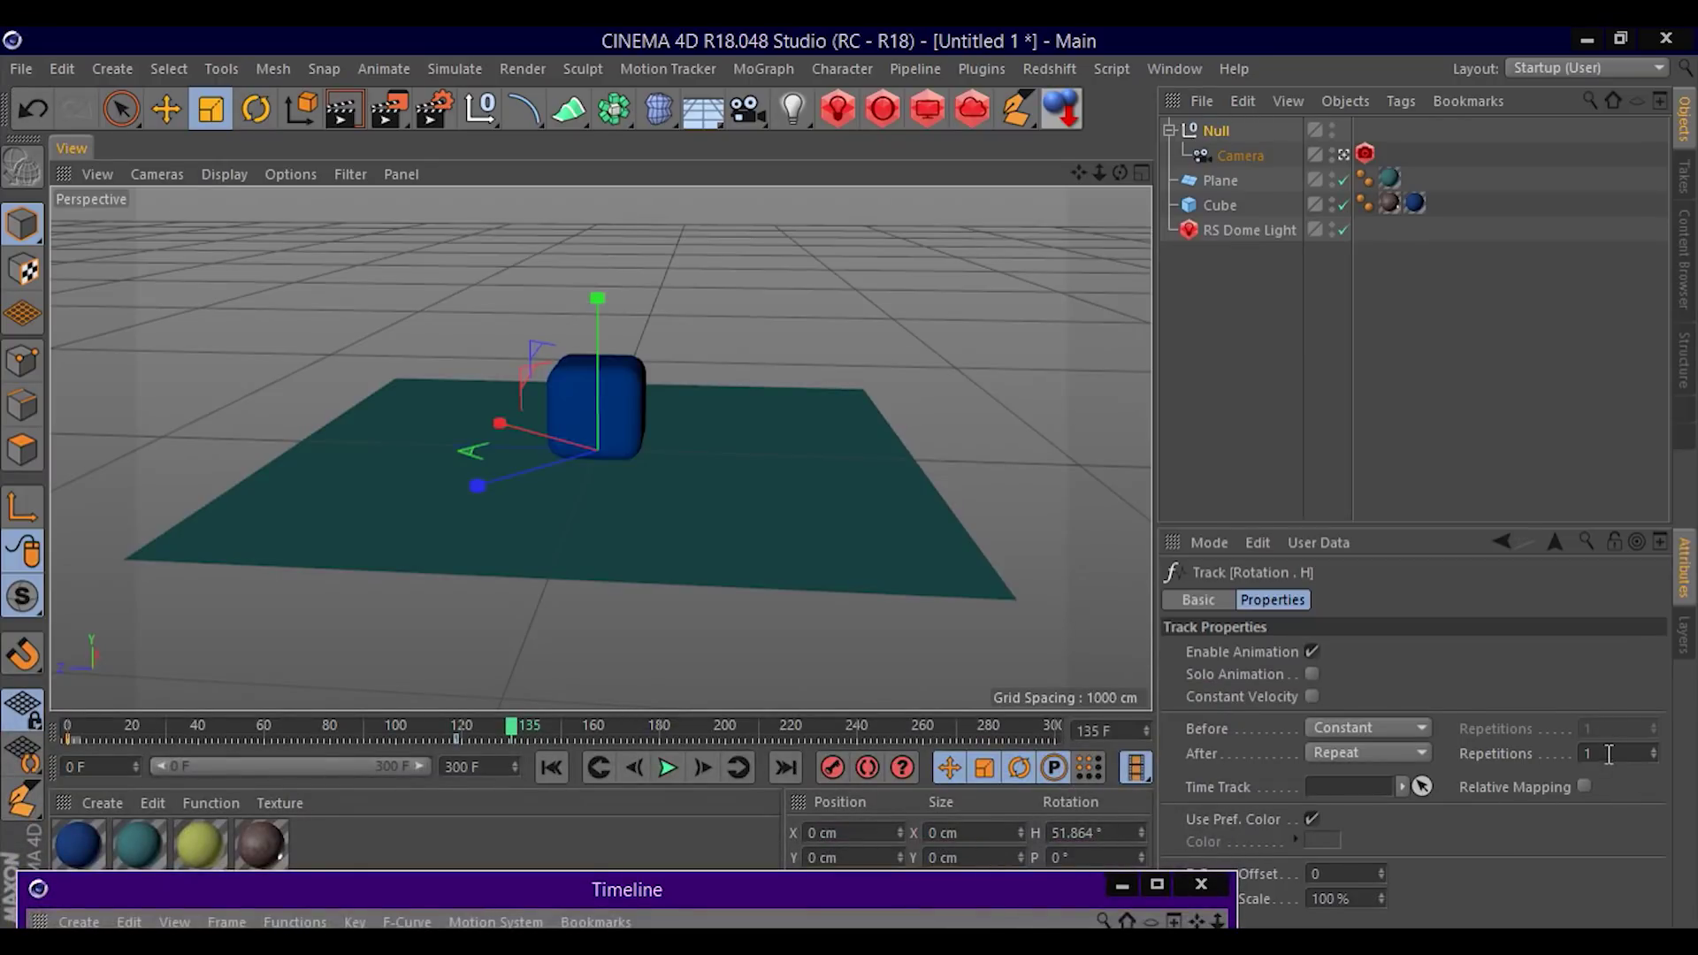
left_click(1608, 753)
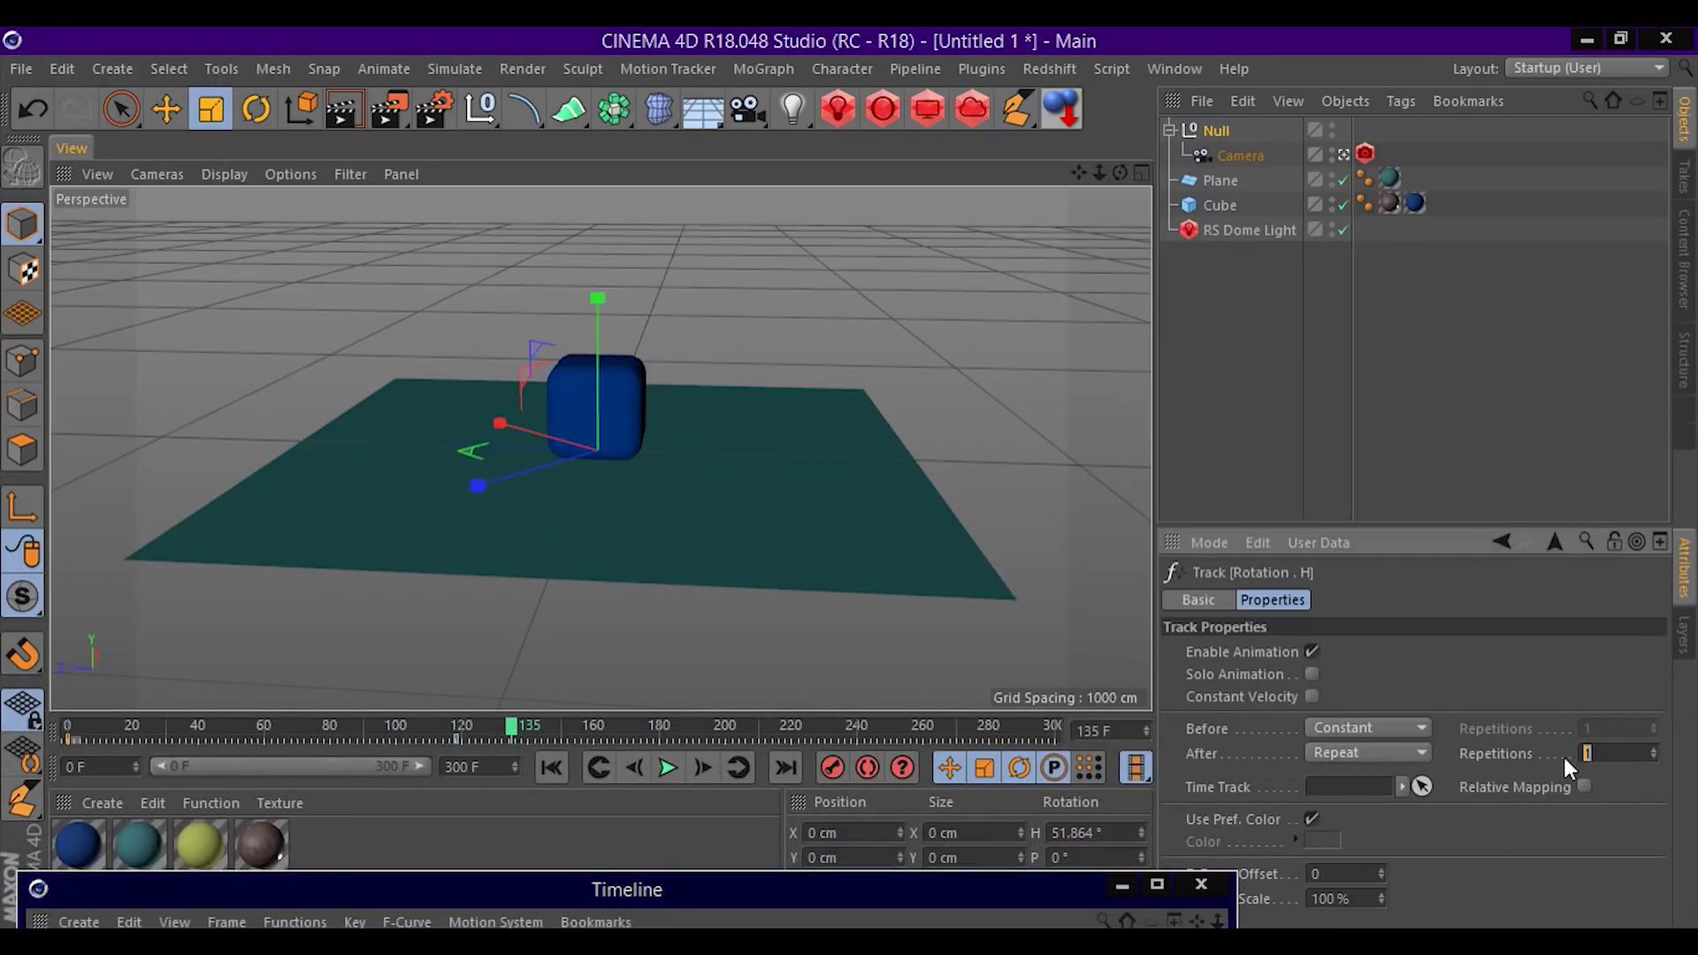
left_click(1125, 887)
left_click(669, 767)
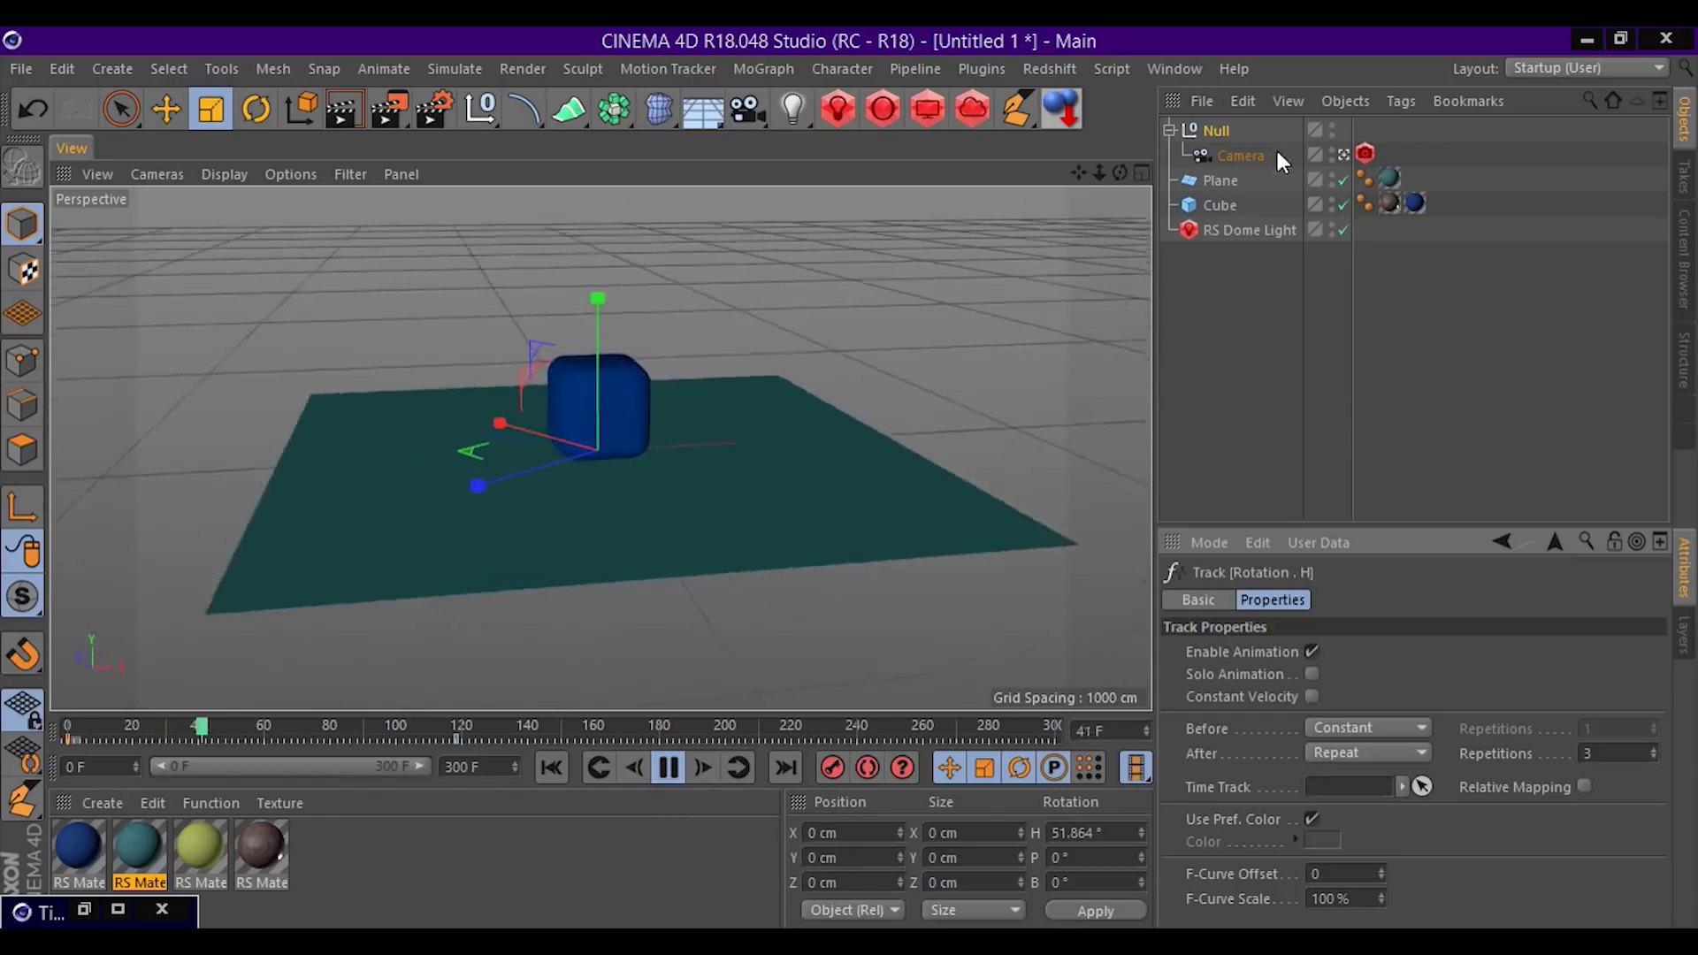
Reposition the rig camera so the blue cube is centred and smaller, then replay the orbit.
left_click(1242, 155)
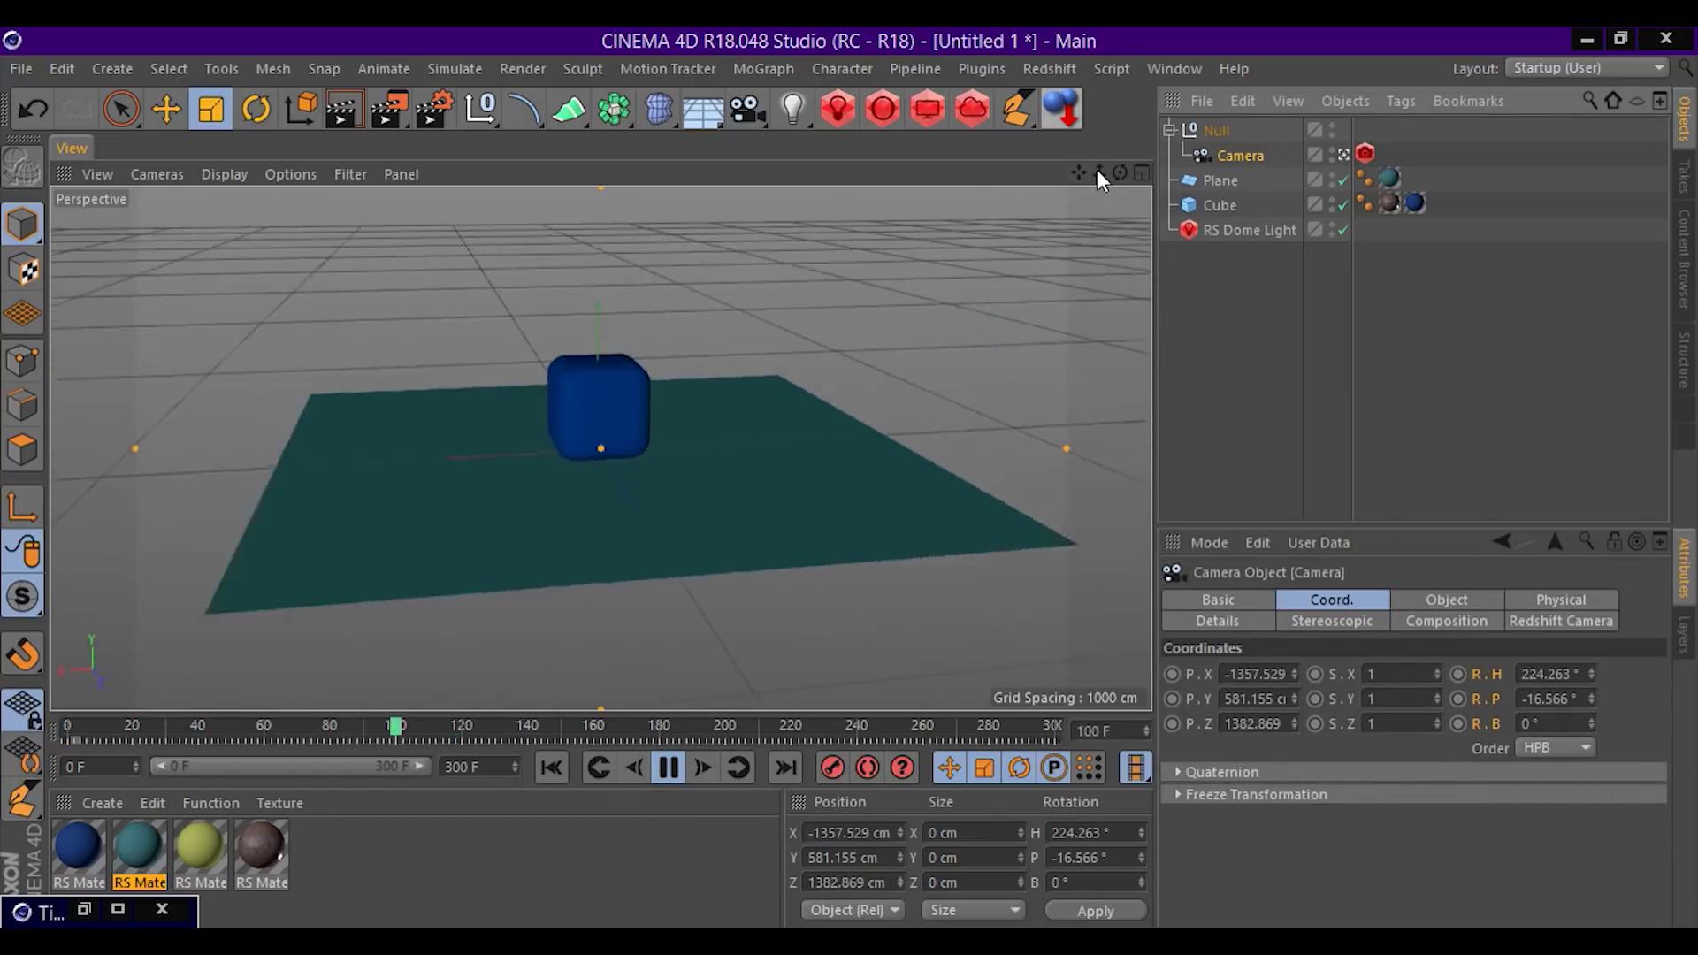
left_click_drag(1119, 173, 1176, 336)
left_click_drag(1120, 173, 1149, 230)
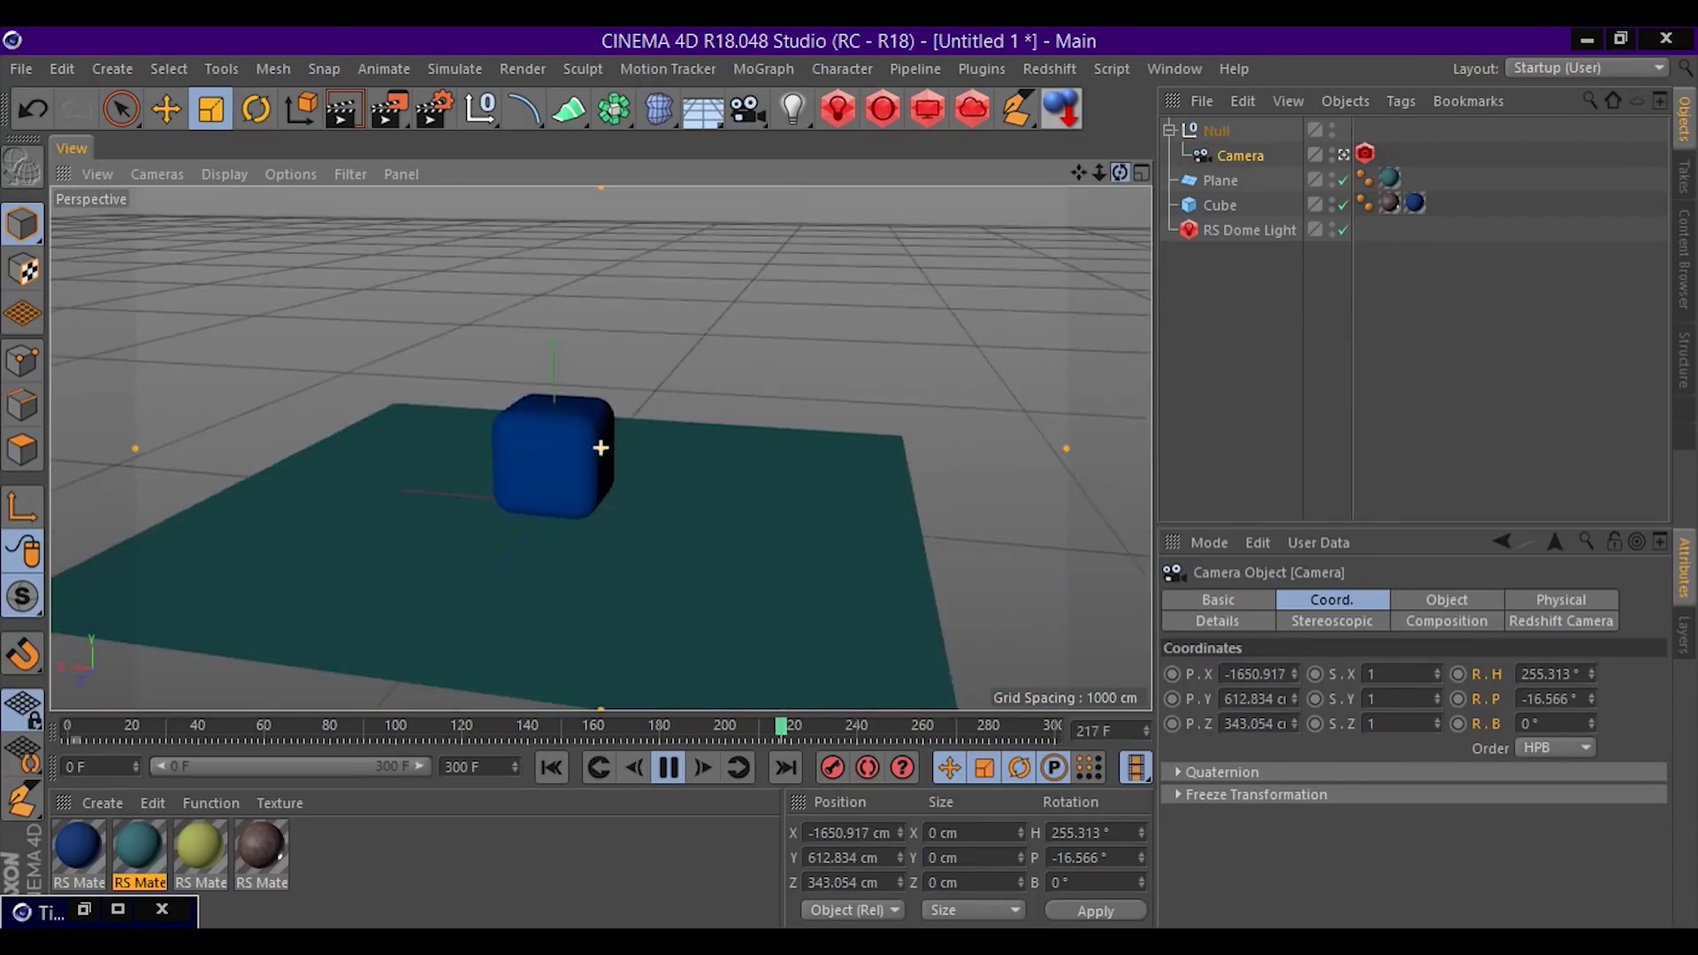
left_click_drag(1119, 172, 1141, 204)
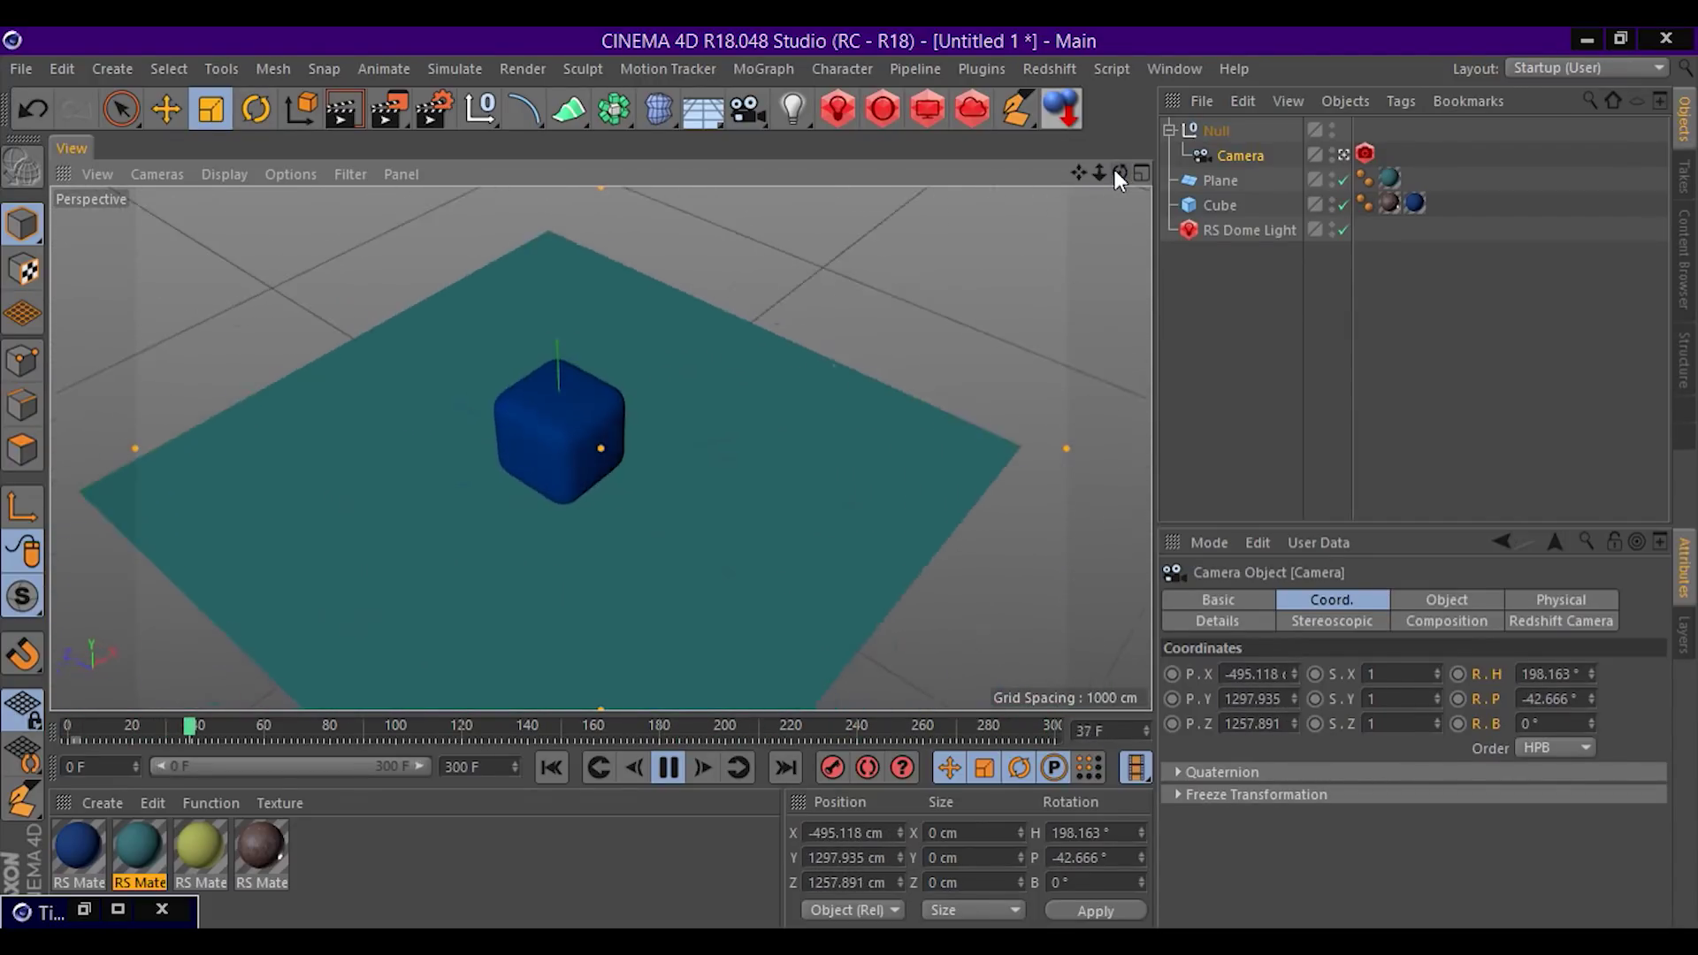
left_click_drag(1118, 168, 1099, 212)
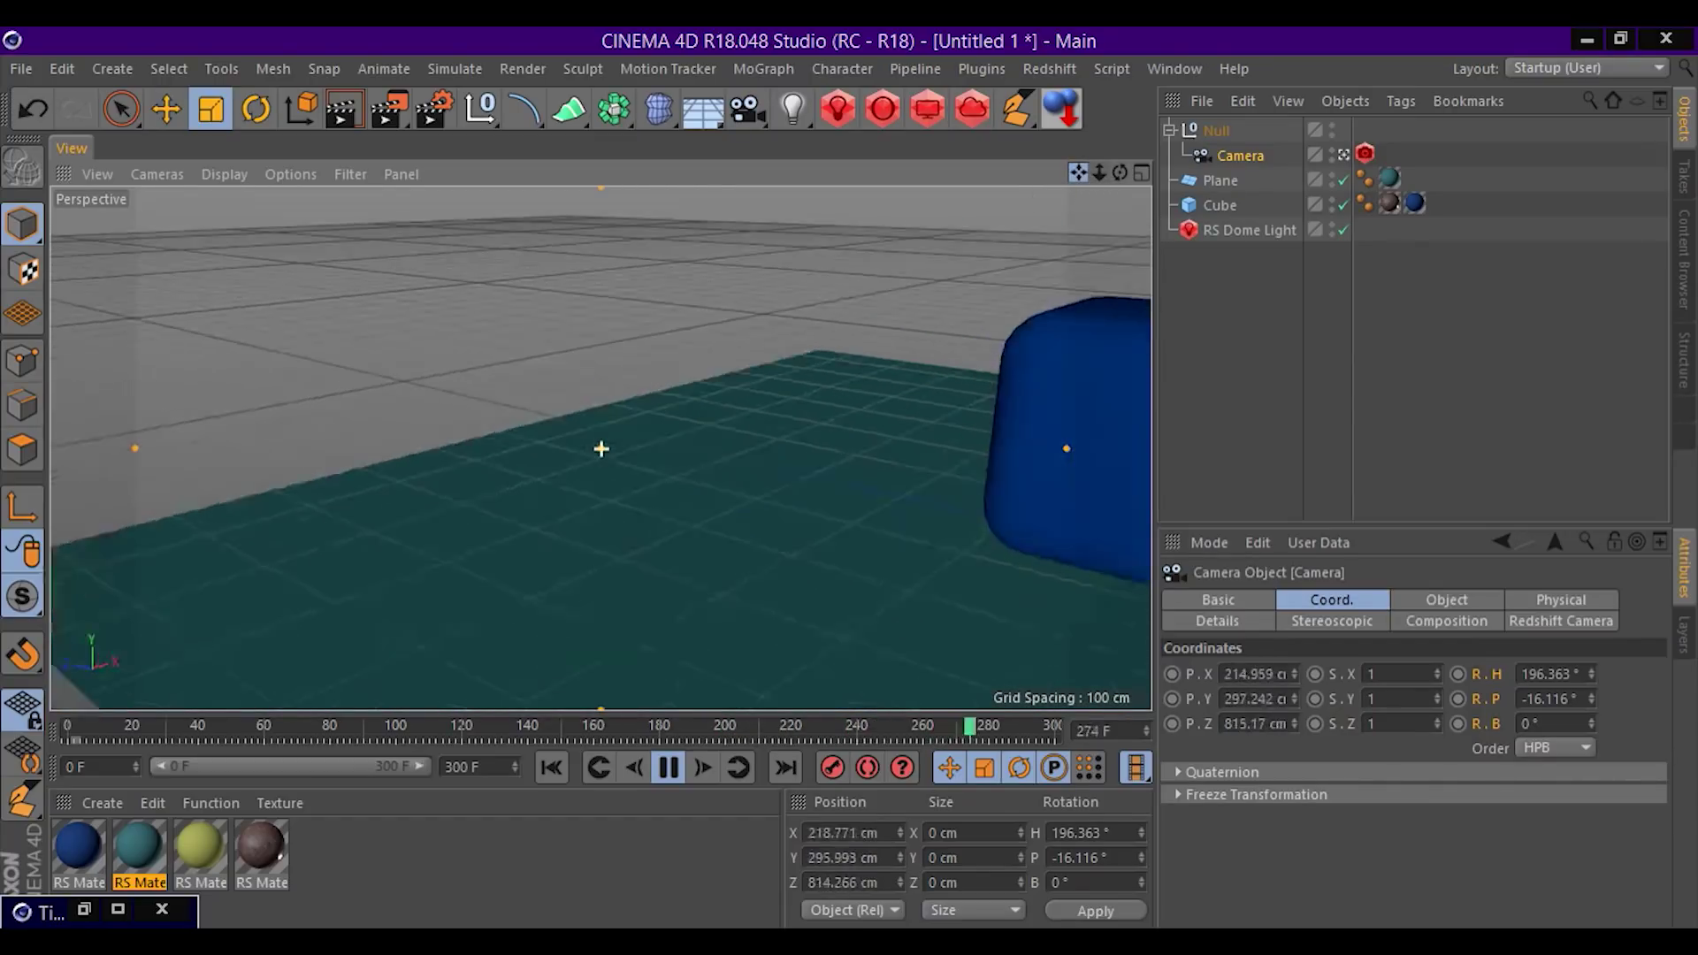
left_click_drag(1099, 212, 1080, 177)
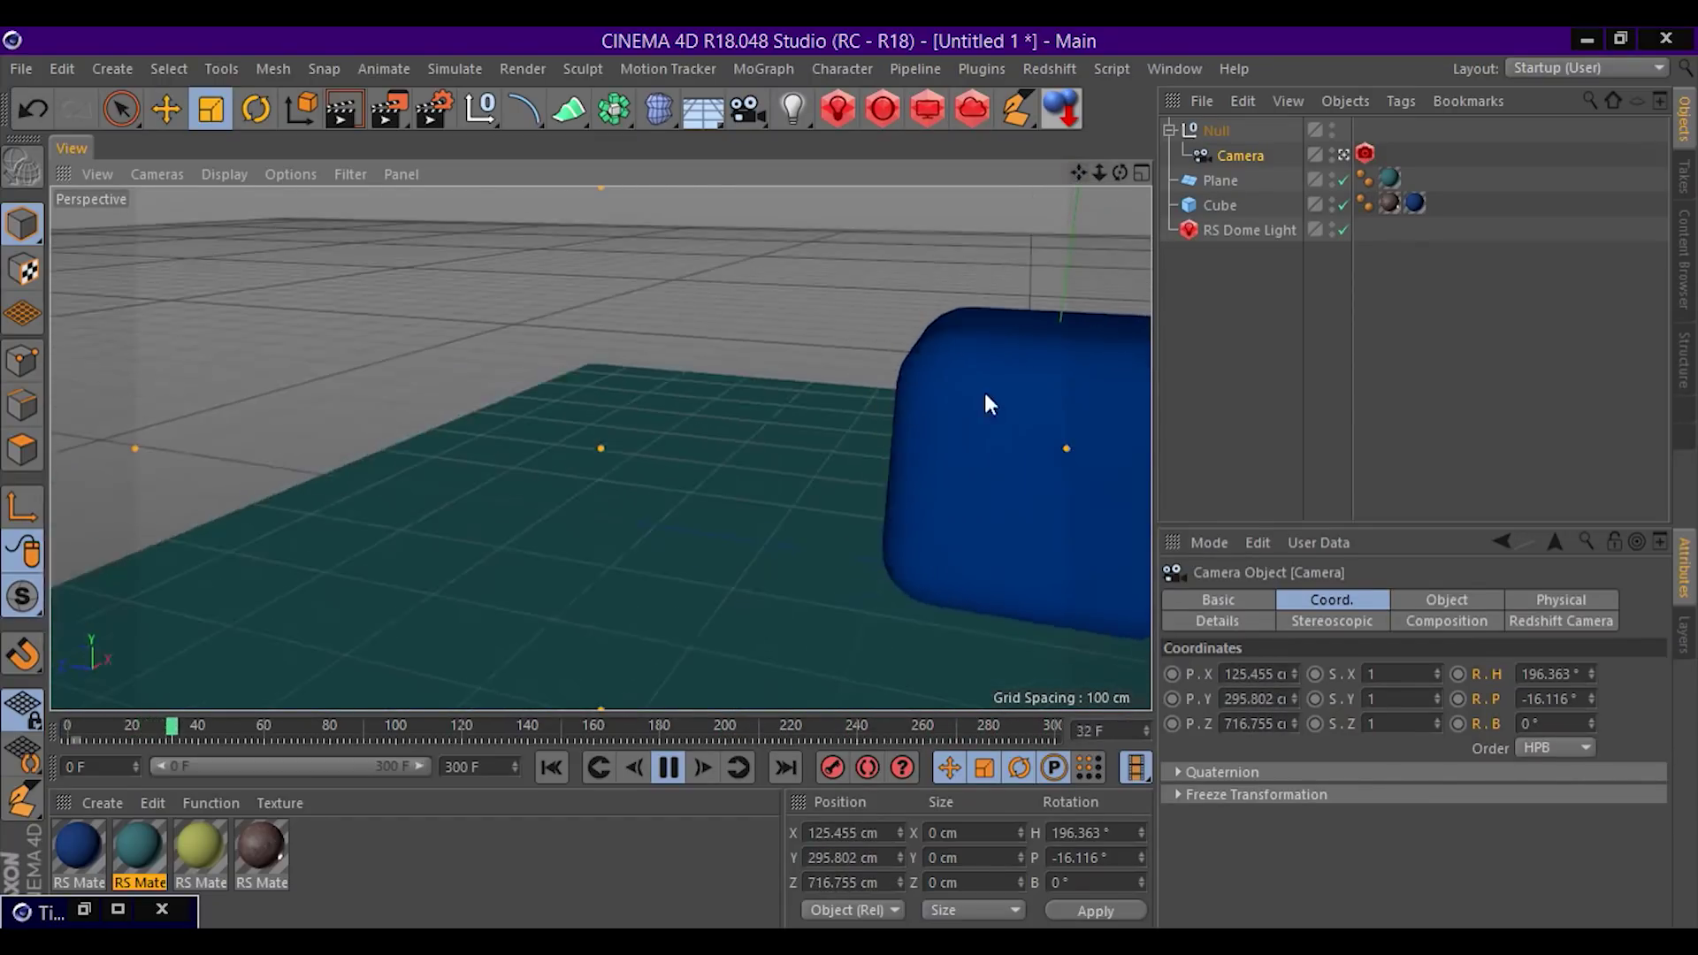
left_click(668, 776)
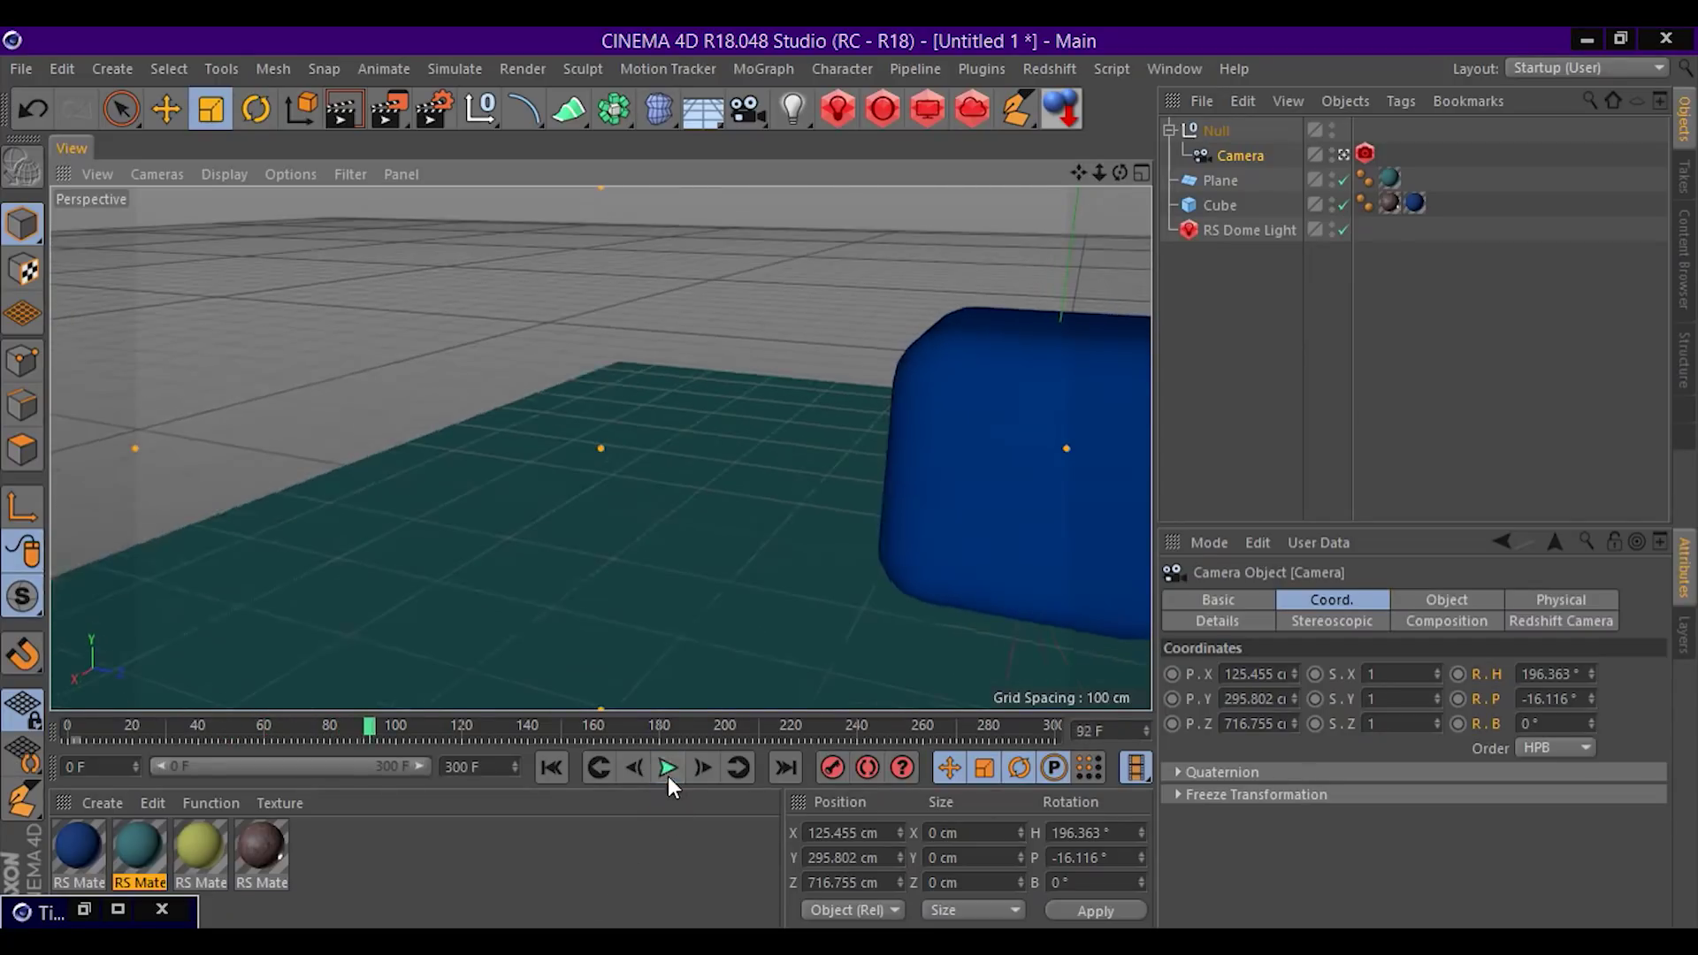
left_click_drag(1078, 172, 602, 449)
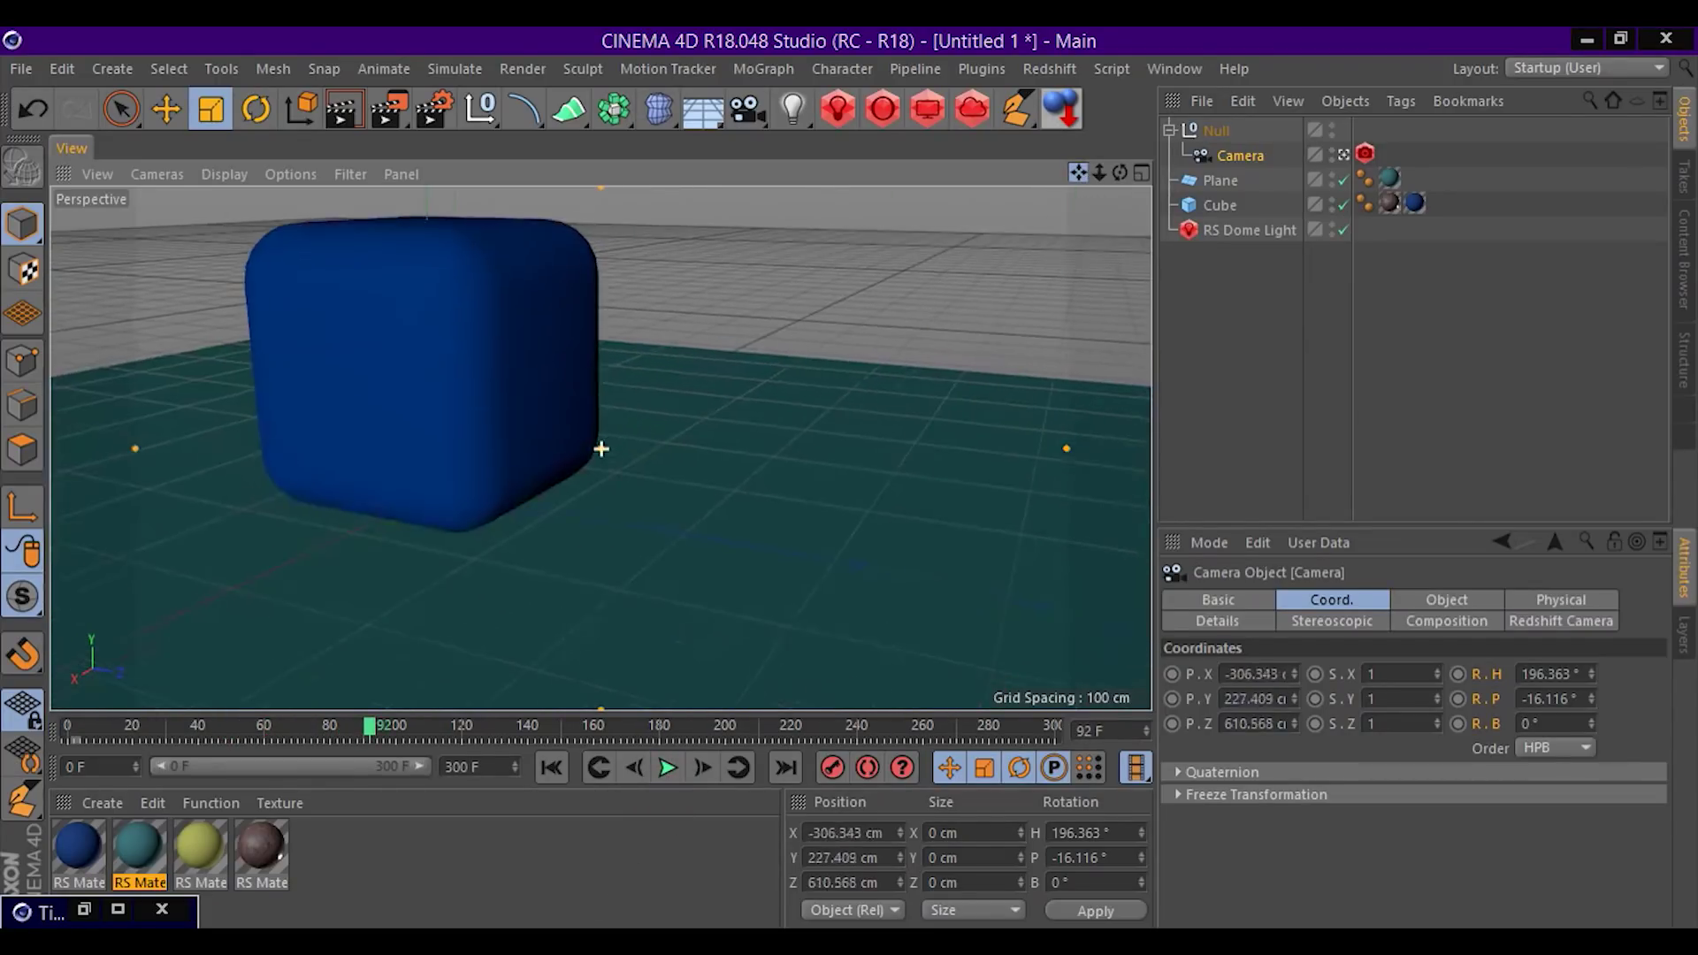
scroll(601, 449, "down", 4)
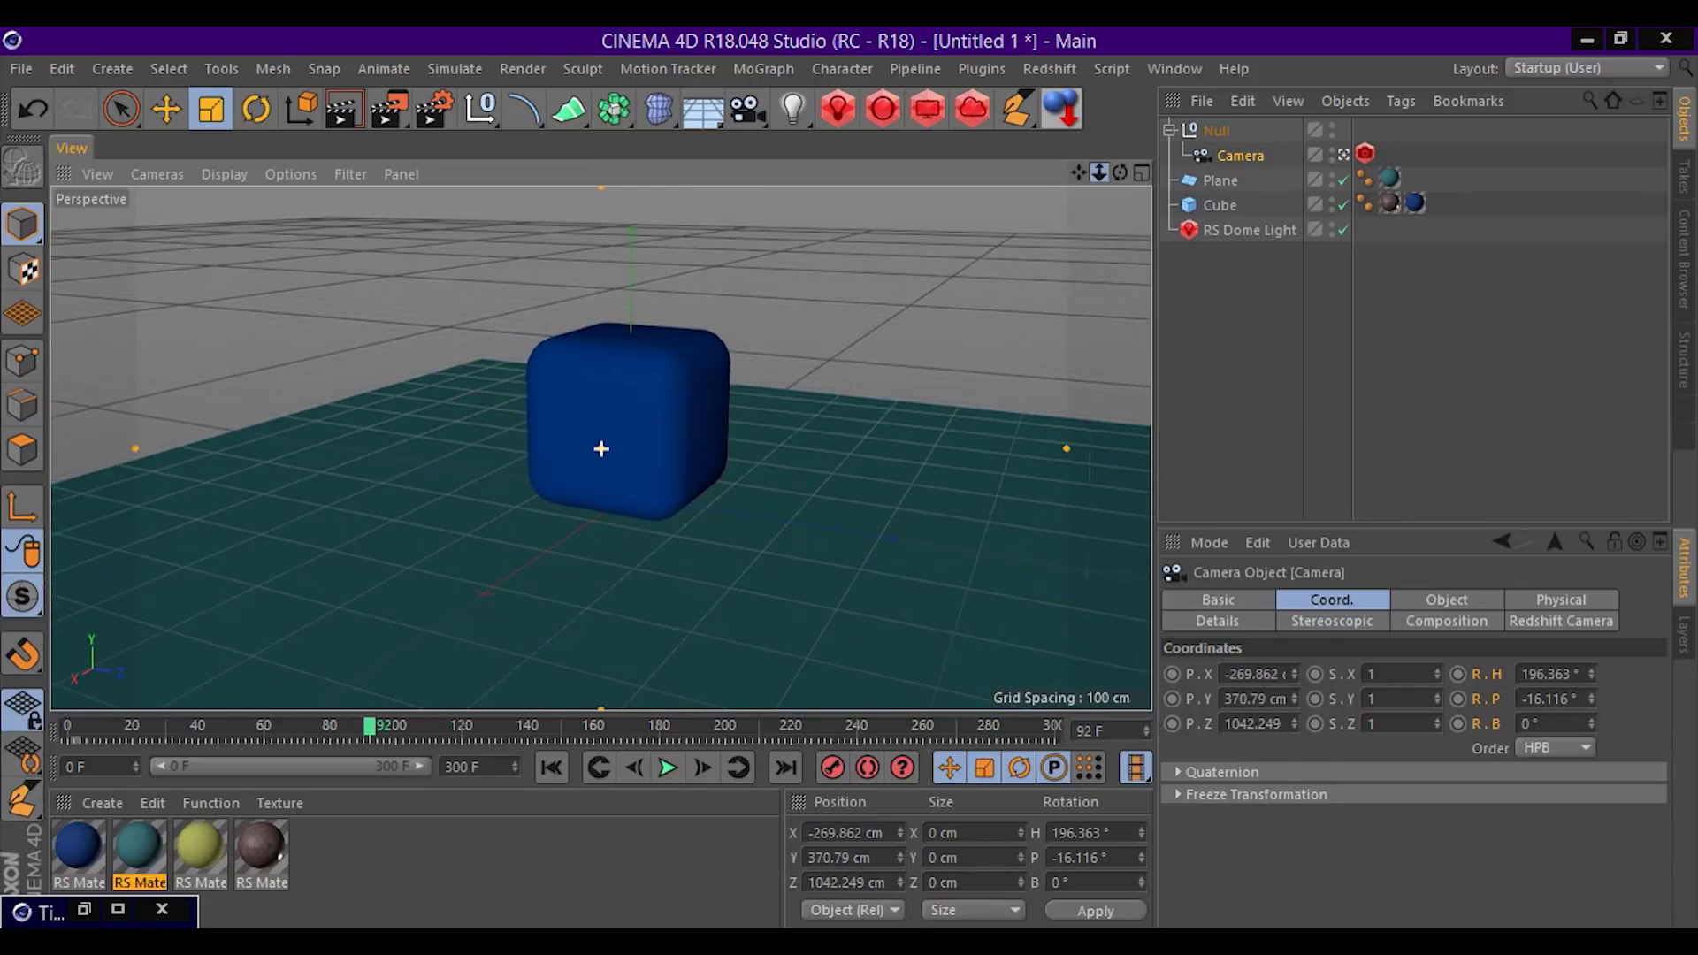
left_click(669, 769)
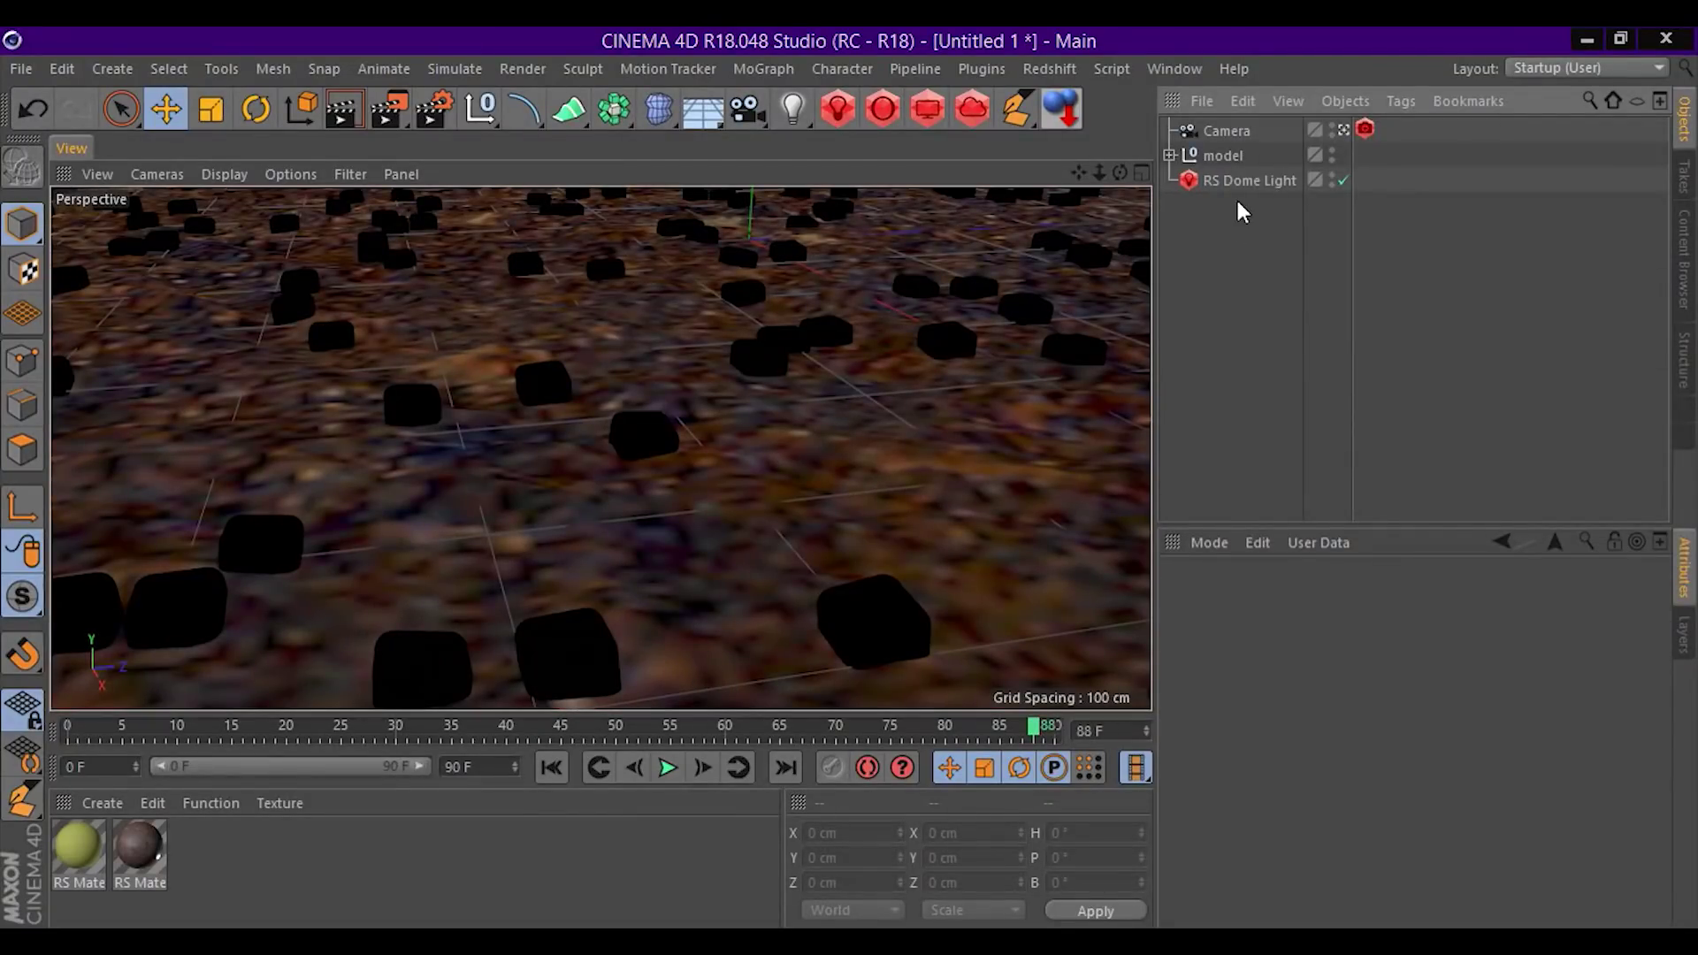
Activate the Virtual Walkthrough tool on the terrain scene's Camera.
left_click(1219, 134)
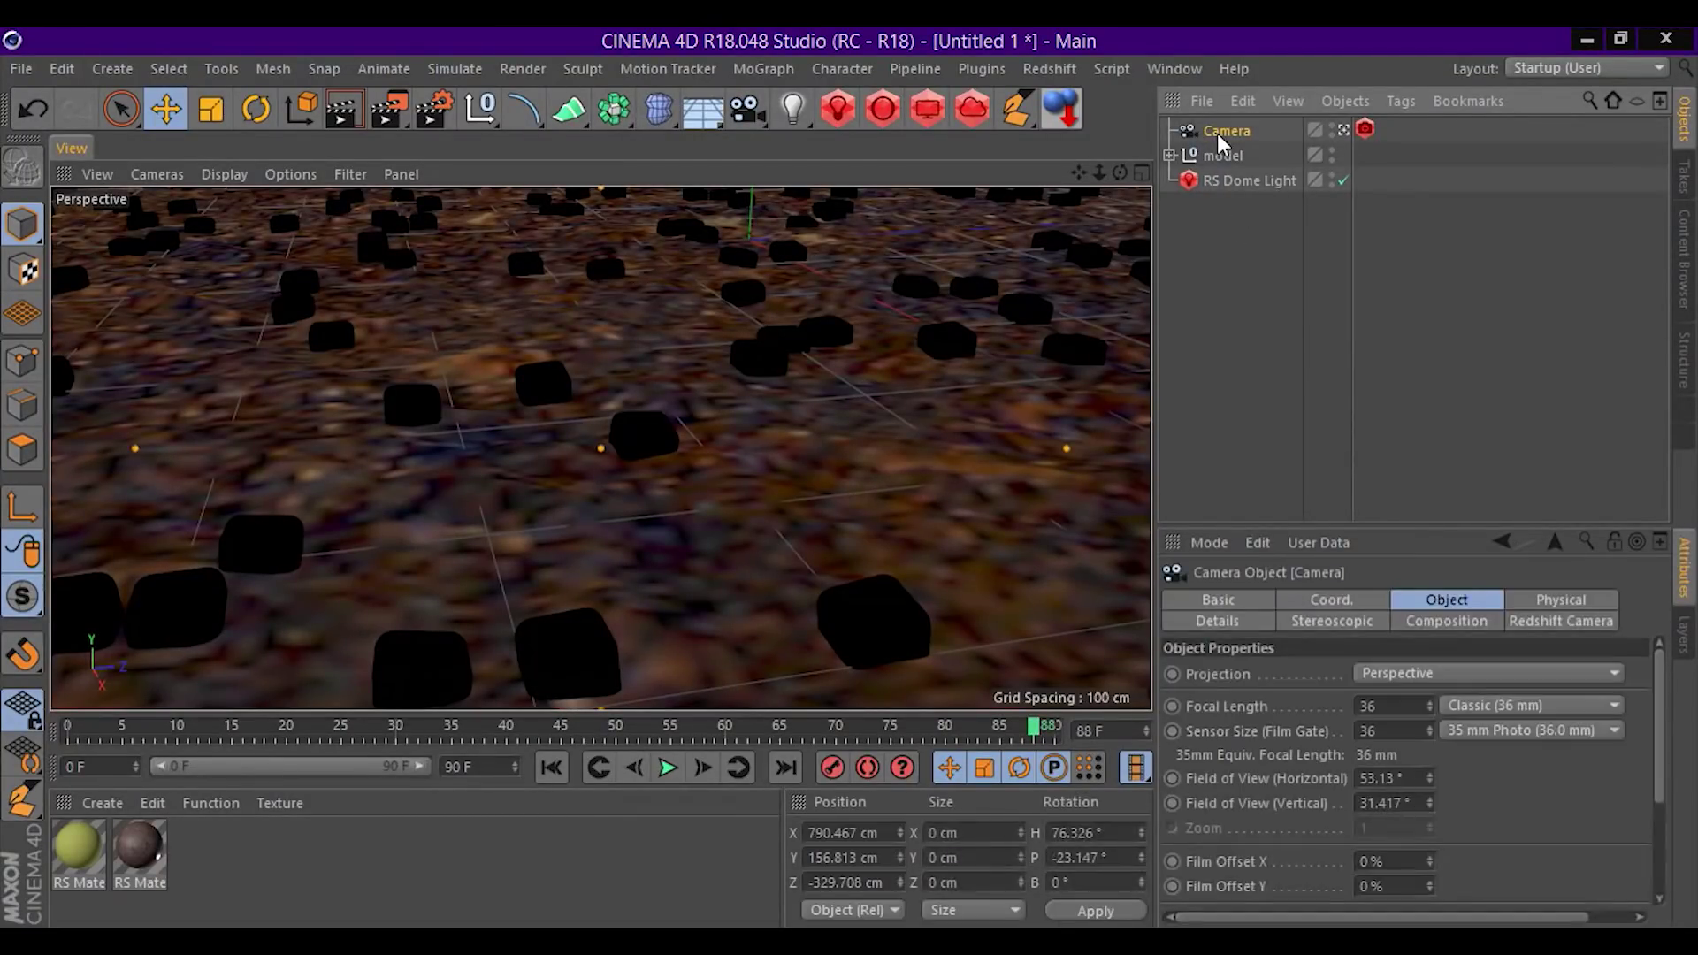
left_click(220, 70)
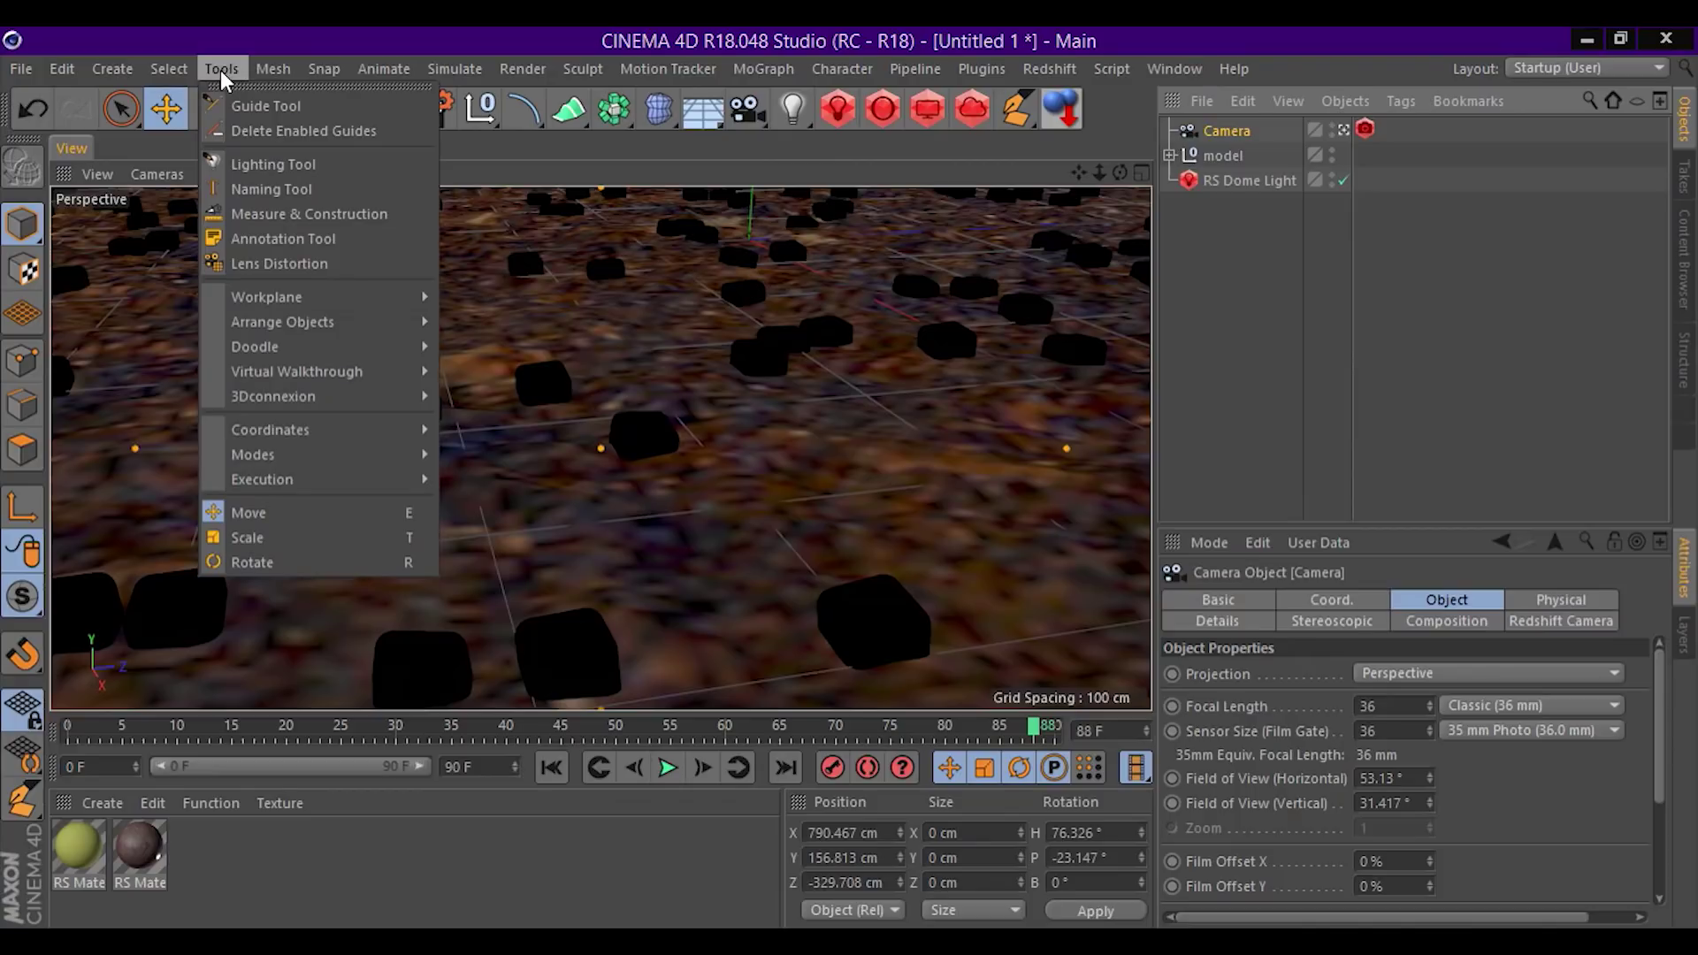
mouse_move(296, 371)
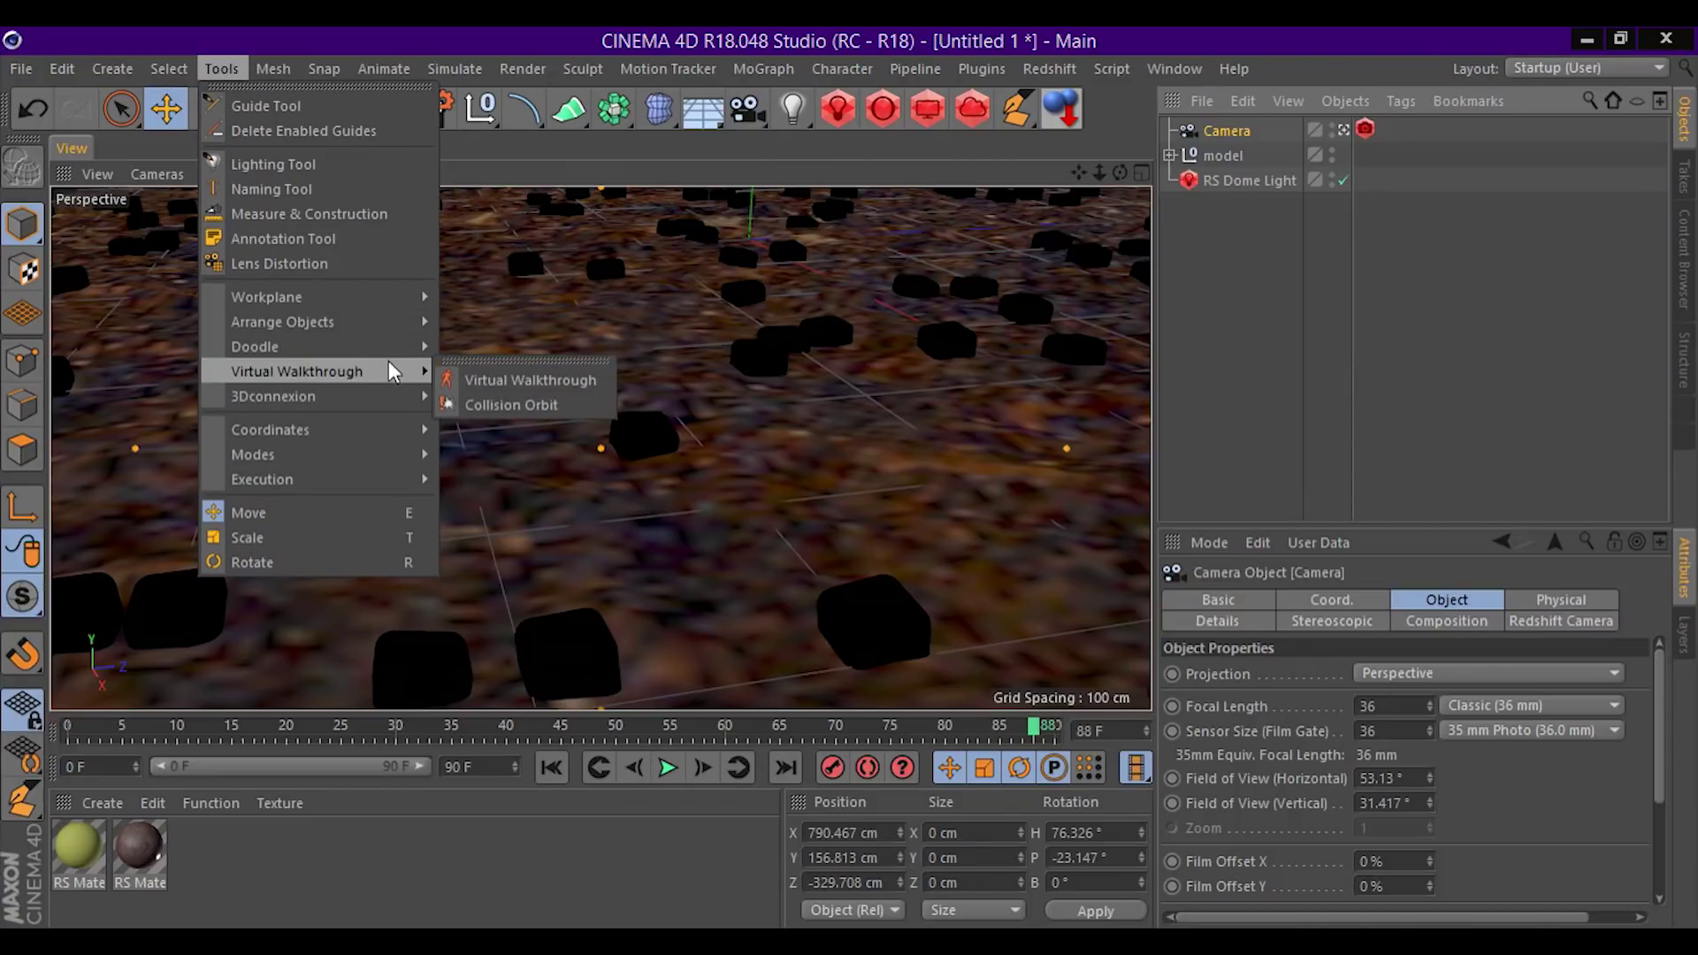
left_click(508, 386)
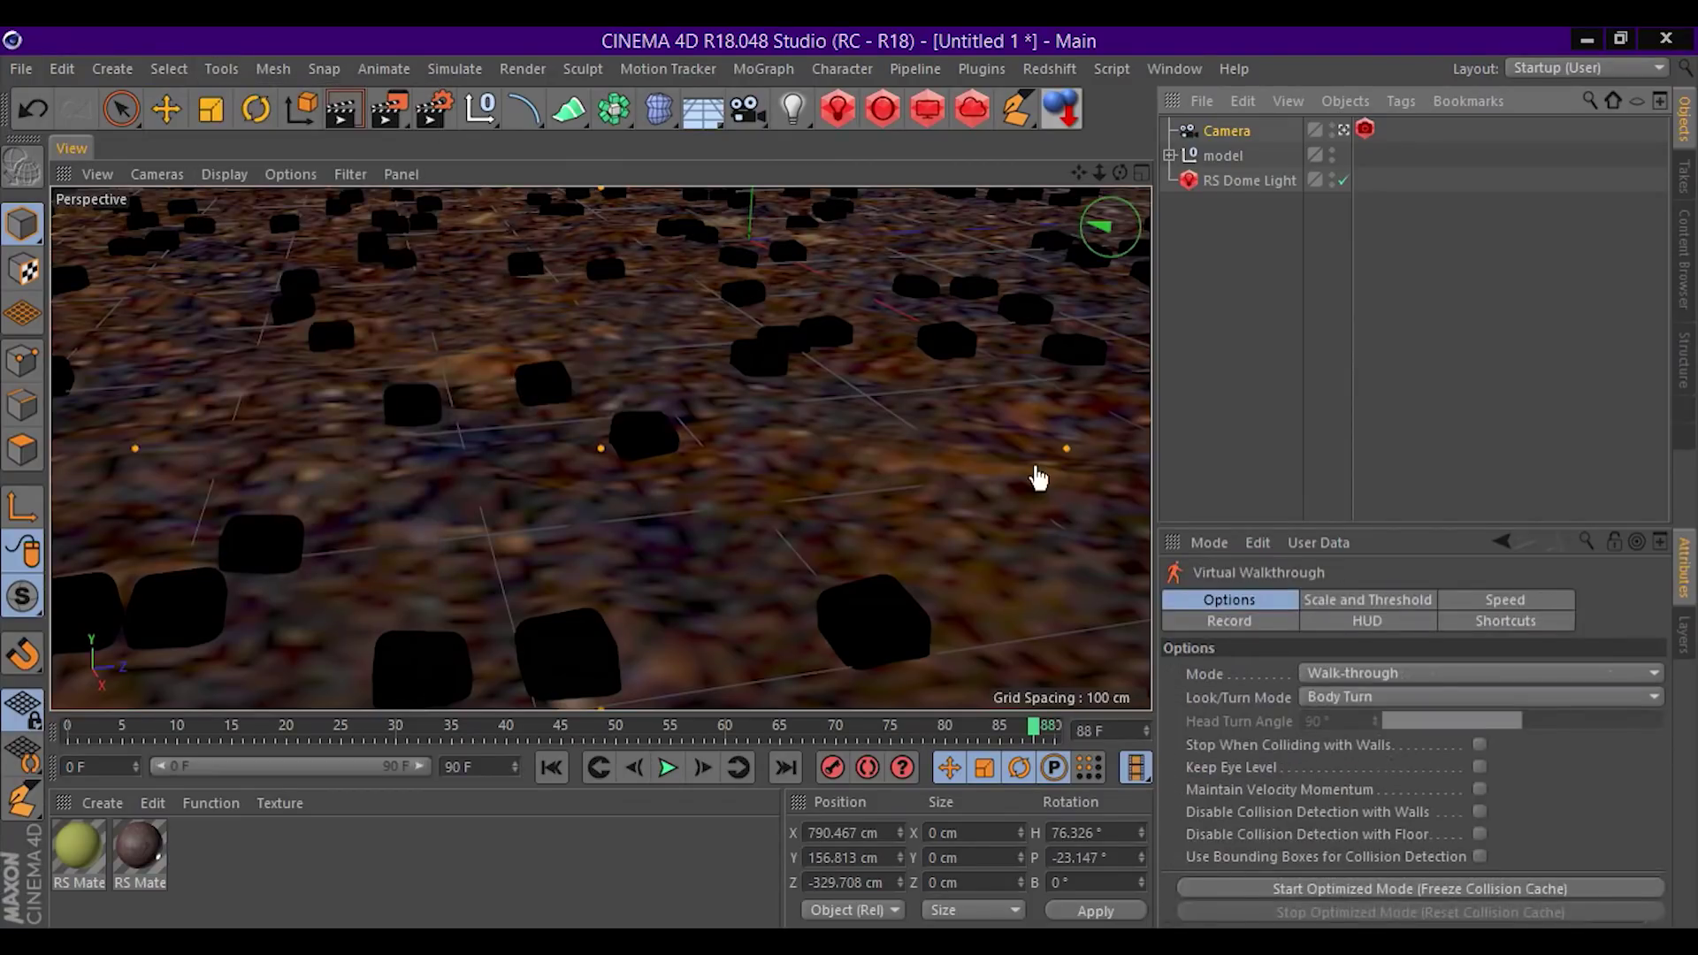
Show the walkthrough settings in a separate, wider and taller Attributes window.
left_click(1655, 540)
mouse_move(1384, 221)
left_mouse_down()
mouse_move(1409, 155)
mouse_move(1473, 147)
left_mouse_up()
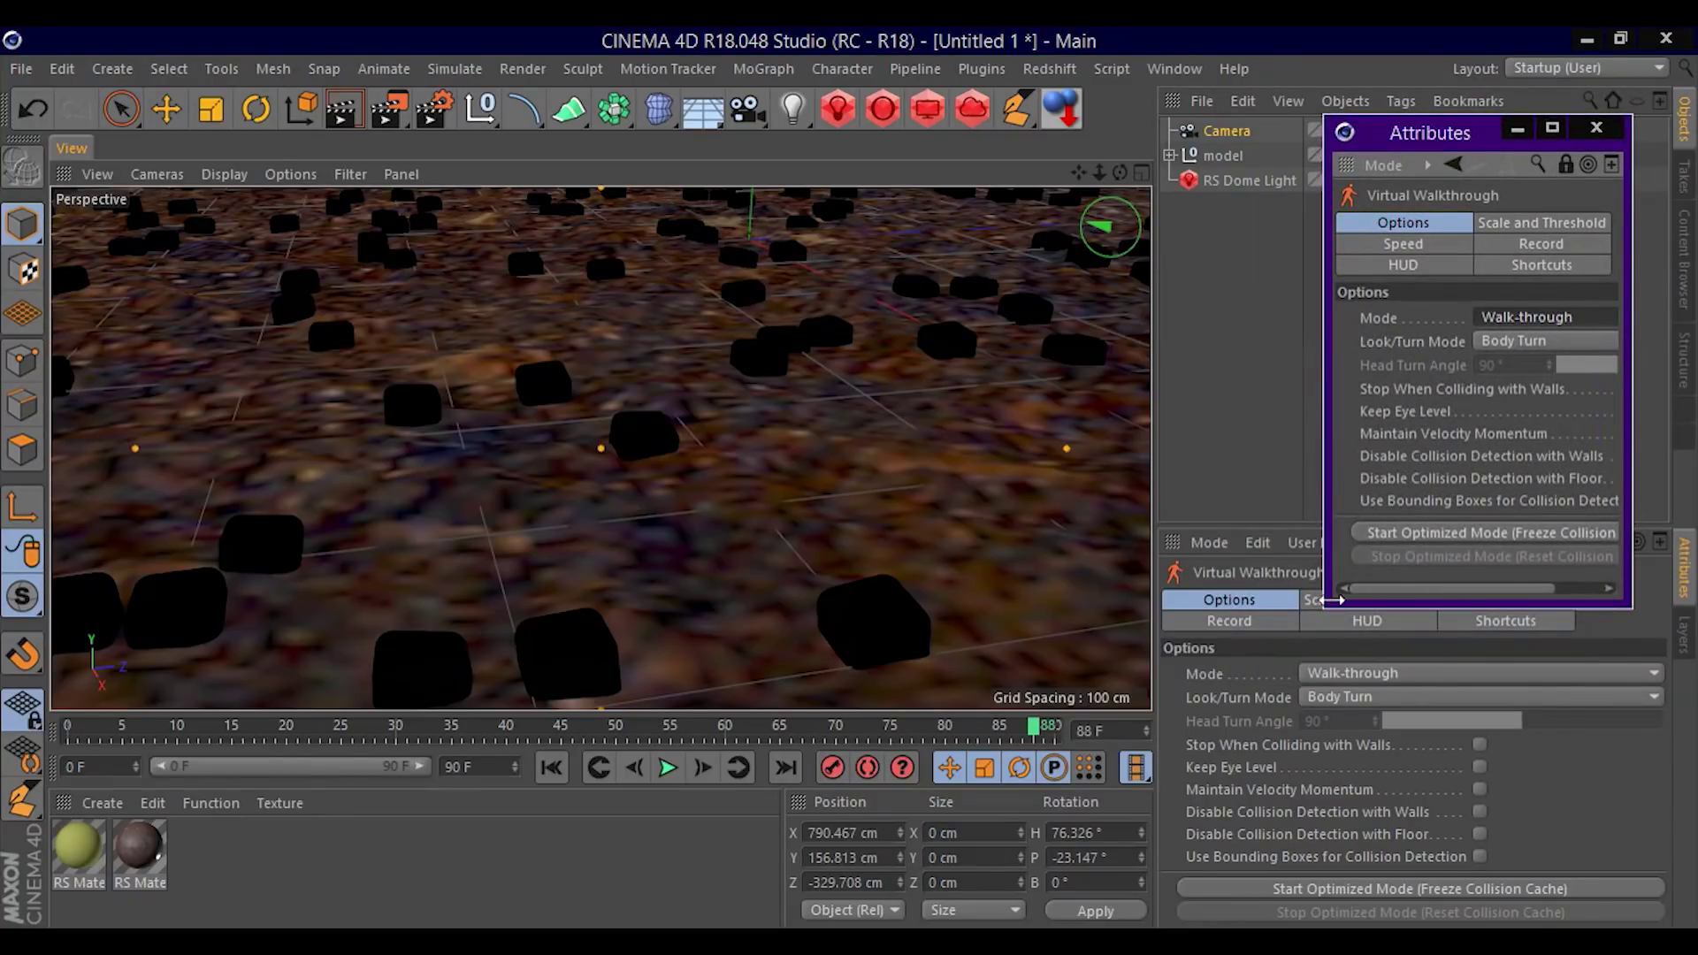
left_click_drag(1312, 602, 1183, 603)
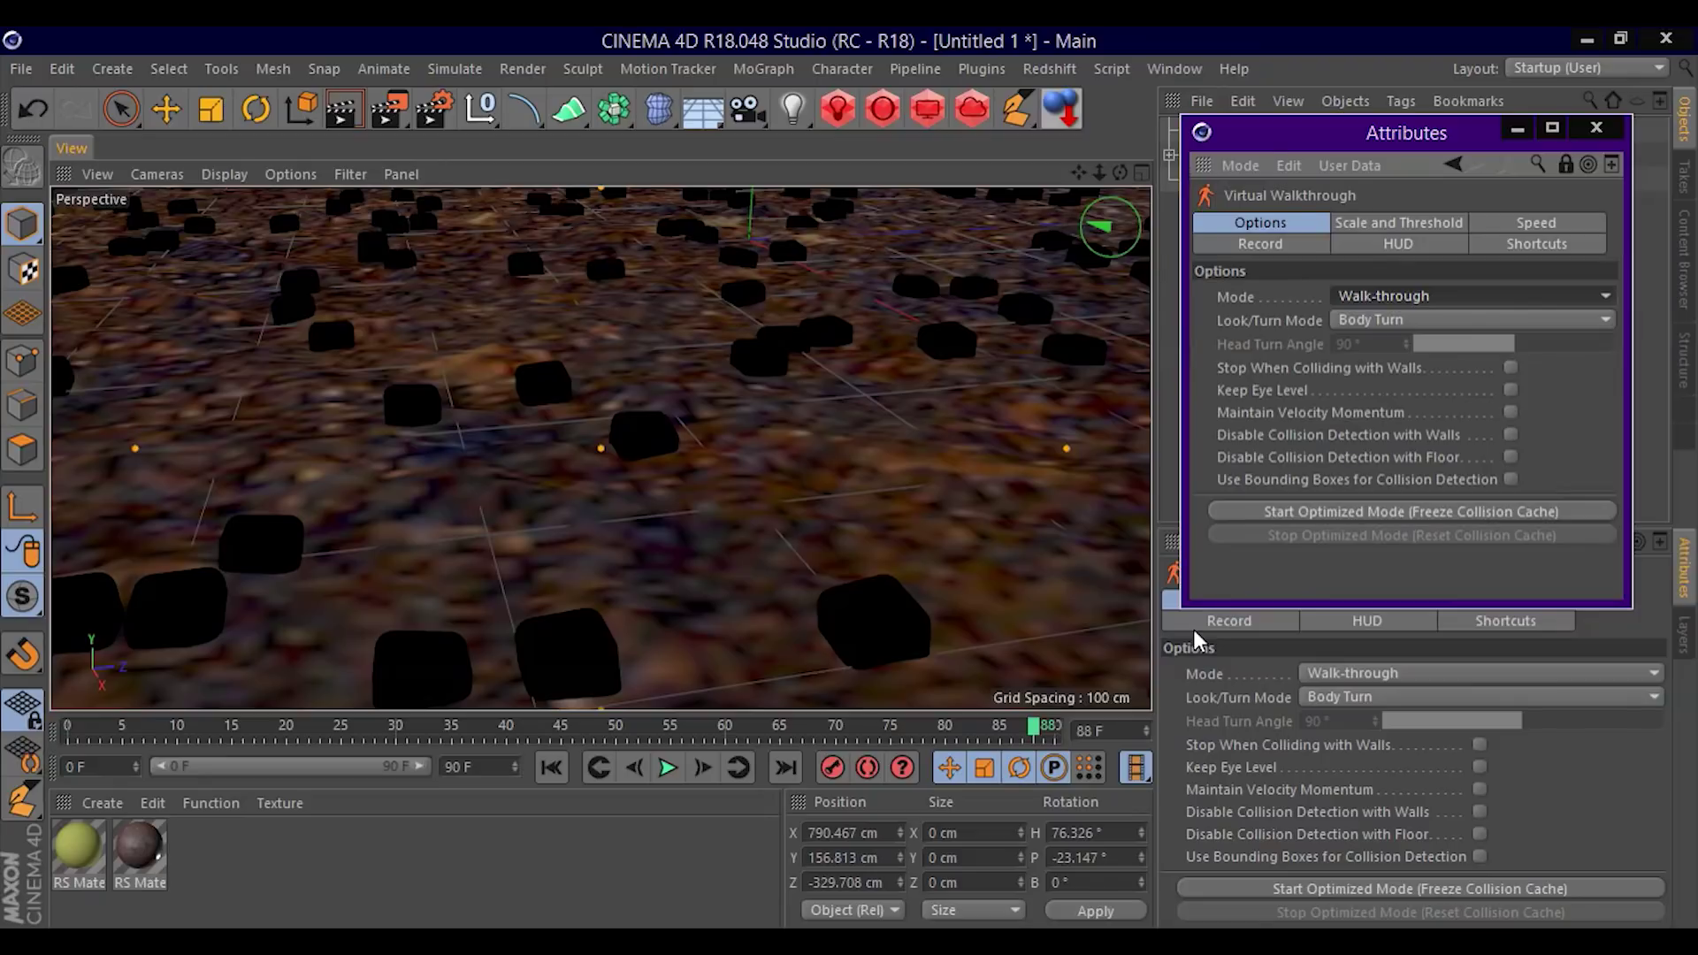
left_click_drag(1186, 626, 1176, 767)
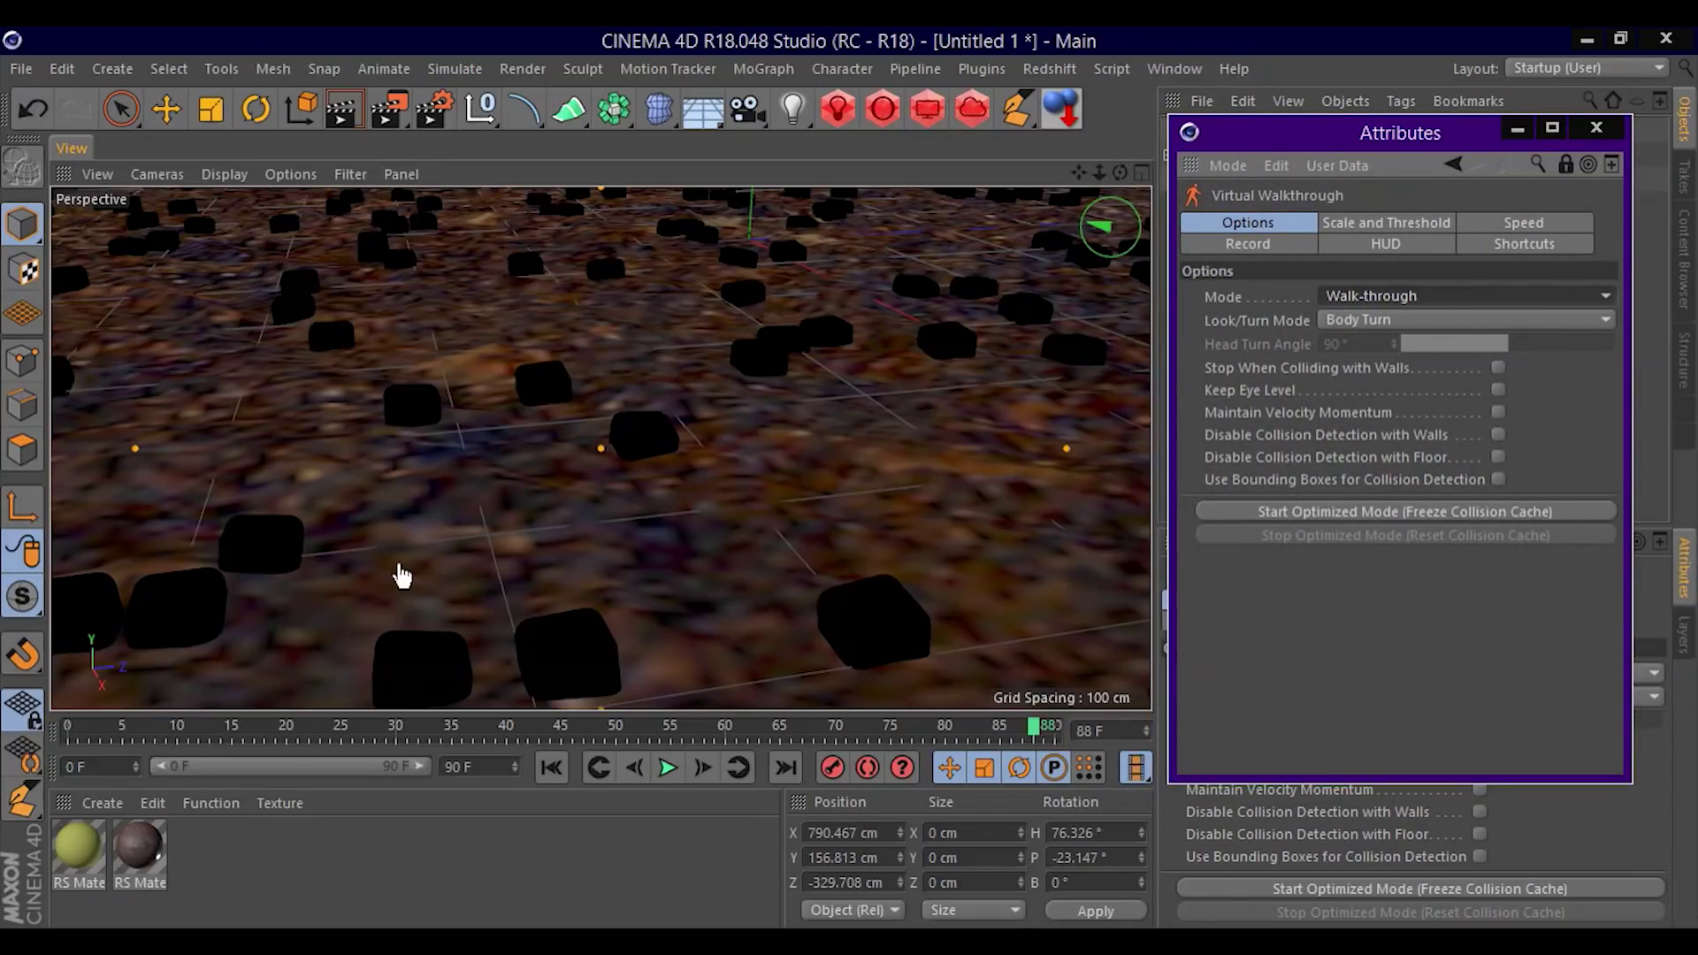
Walk the camera forward among the blocks, bank with Q, level with E, then view Shortcuts.
left_click_drag(594, 376, 600, 339)
key("q")
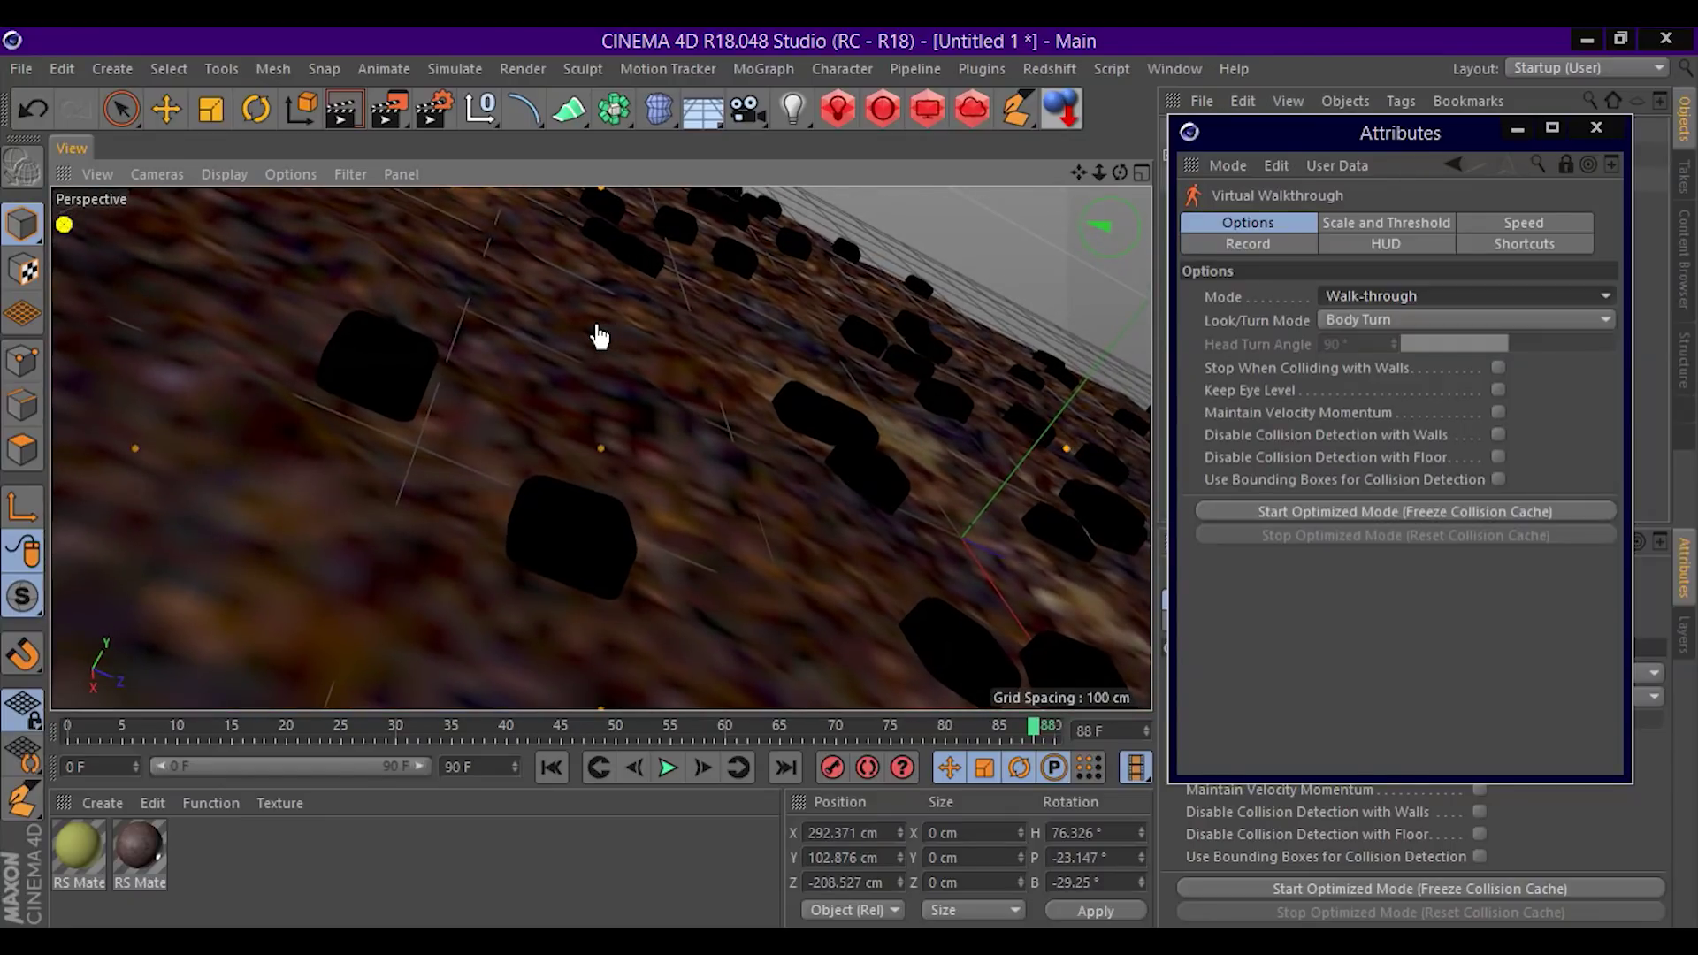
key("e")
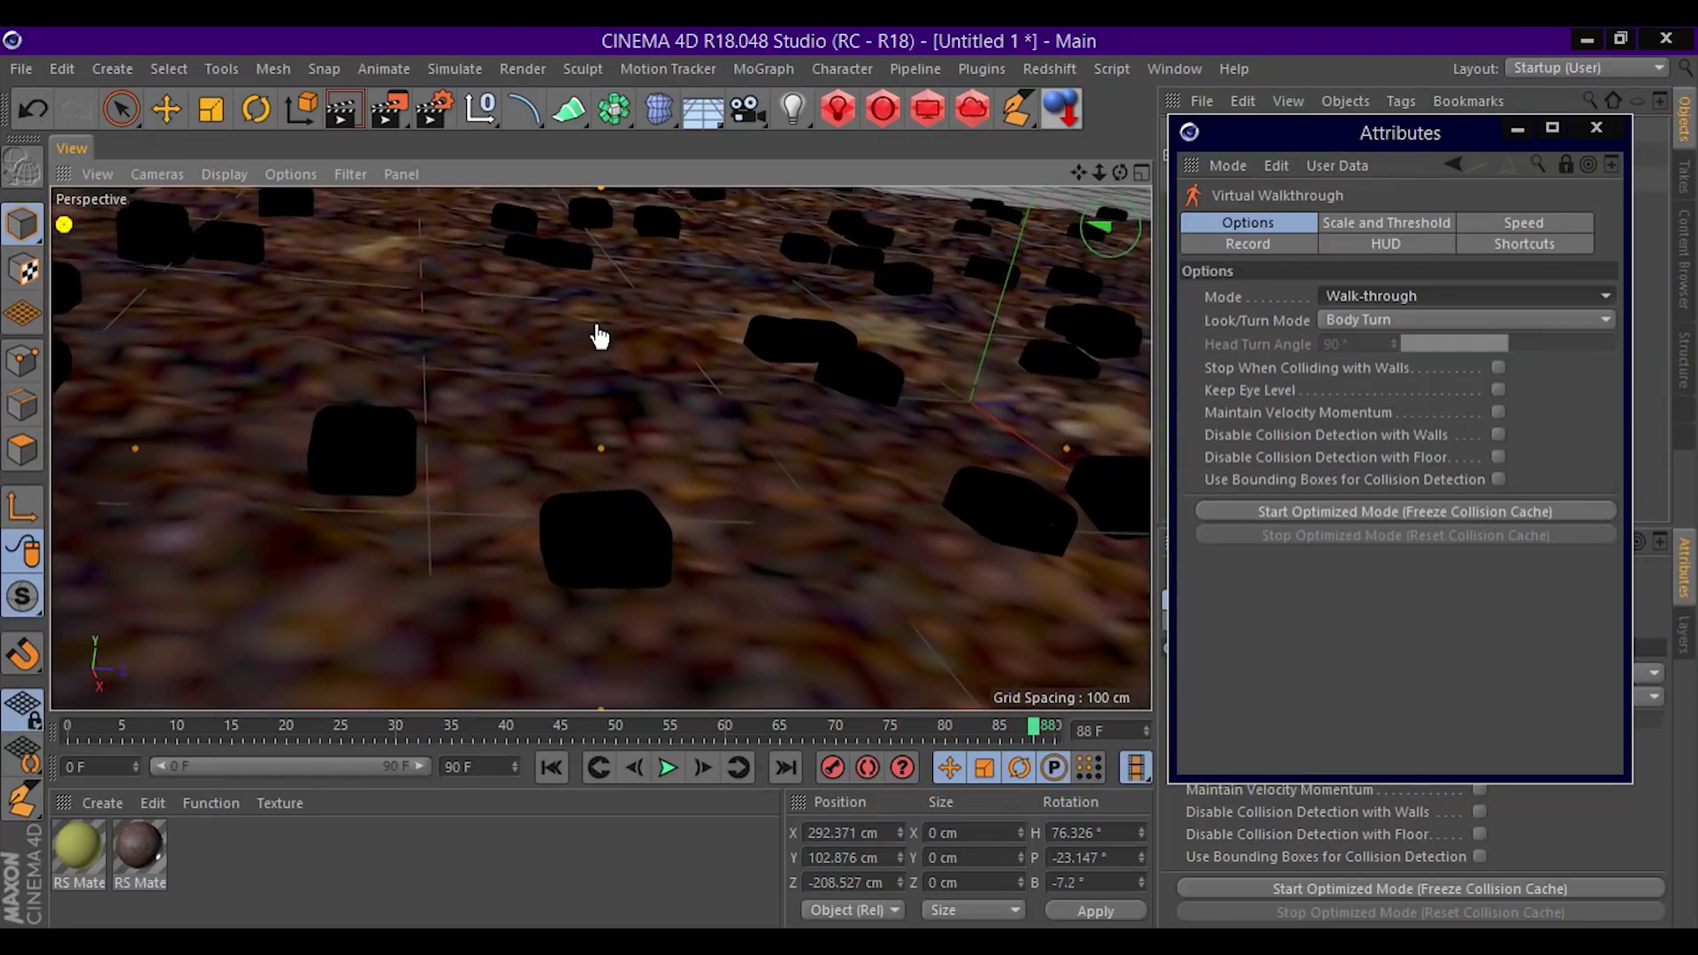
key("e")
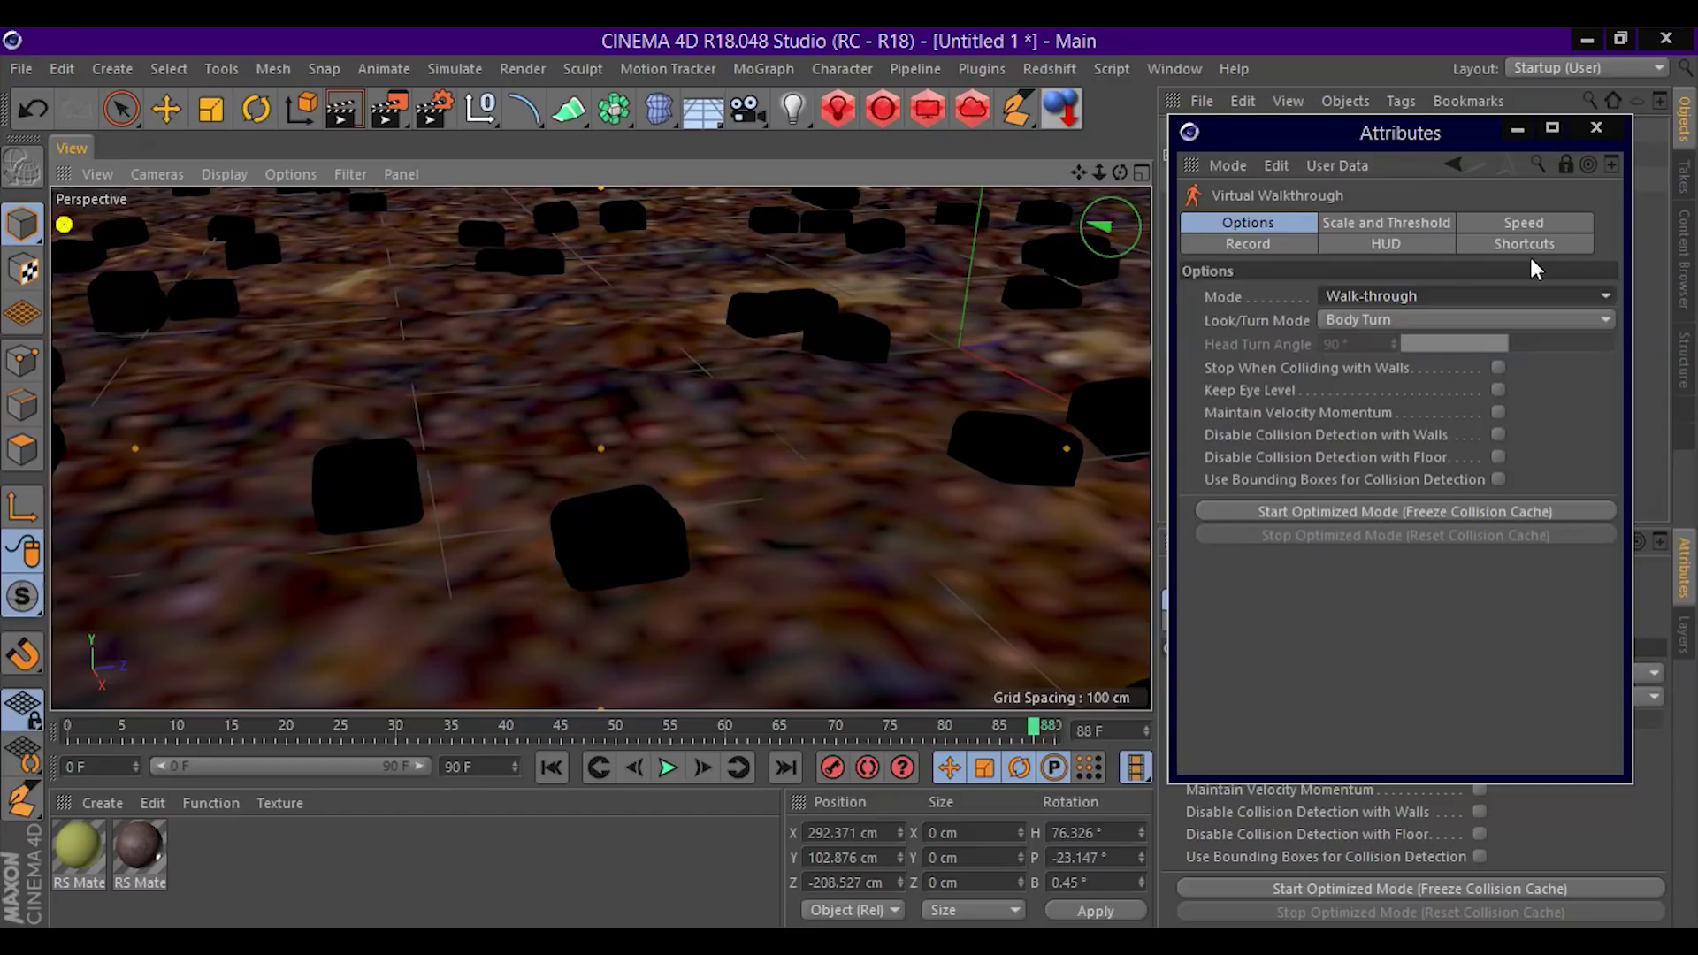
left_click(1533, 247)
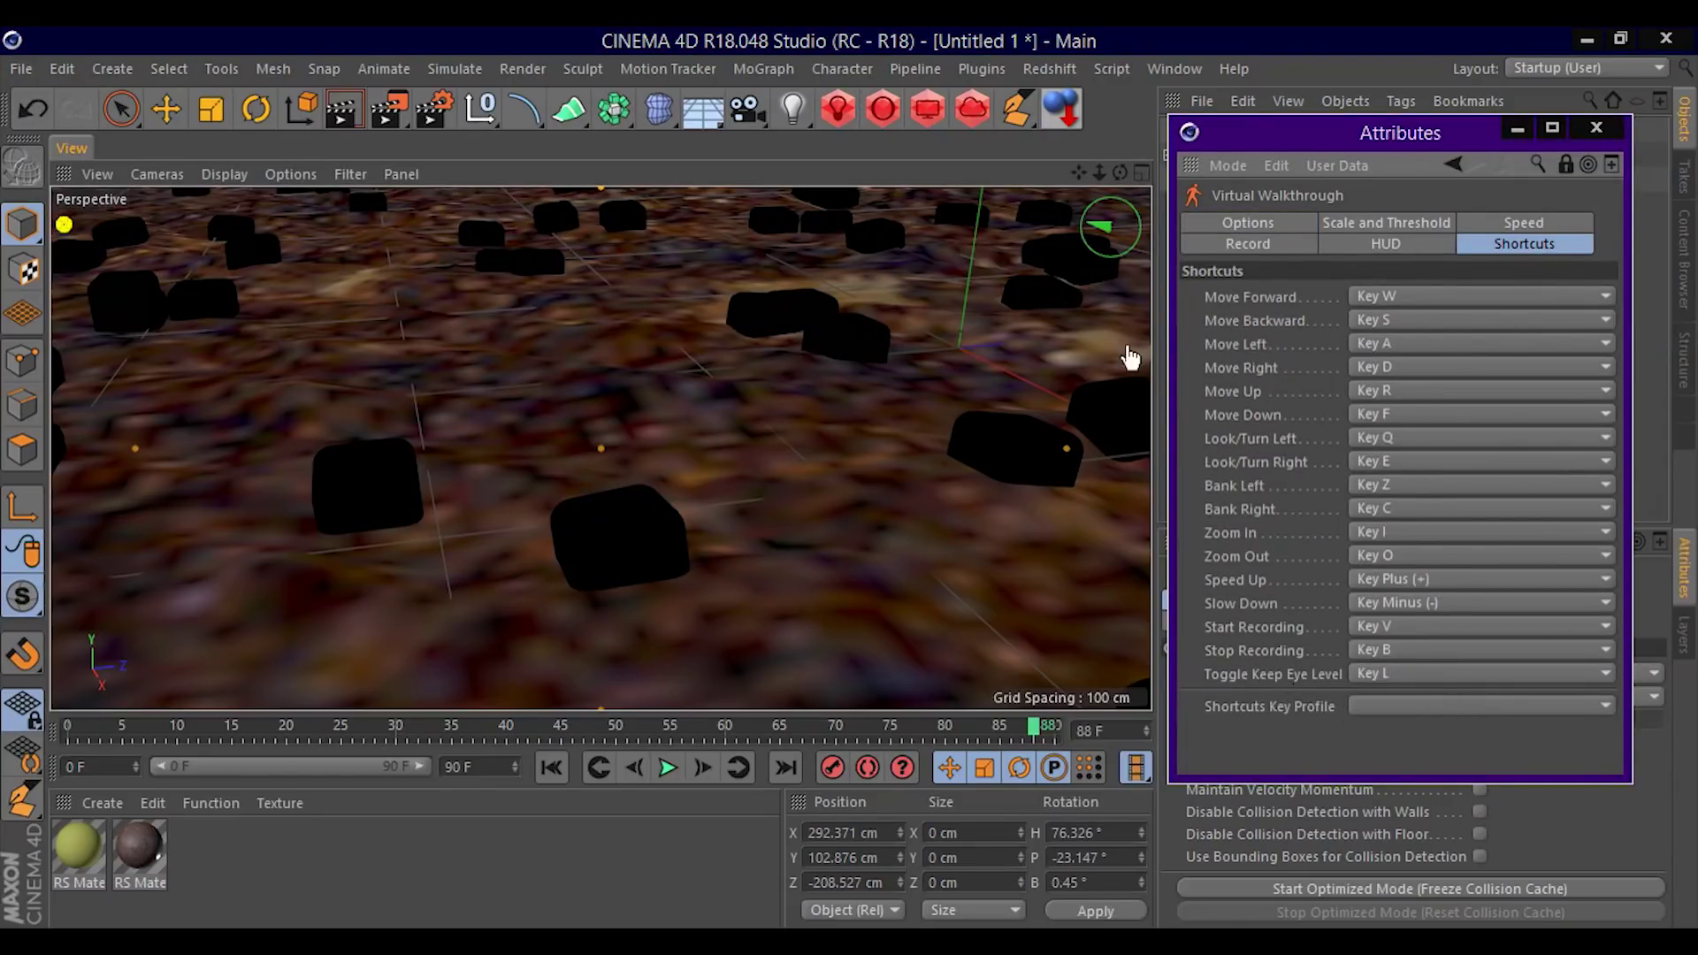
Set Movement Speed Ratio to 1000% and fly fast with W/S, pitching up to the horizon.
left_click(730, 234)
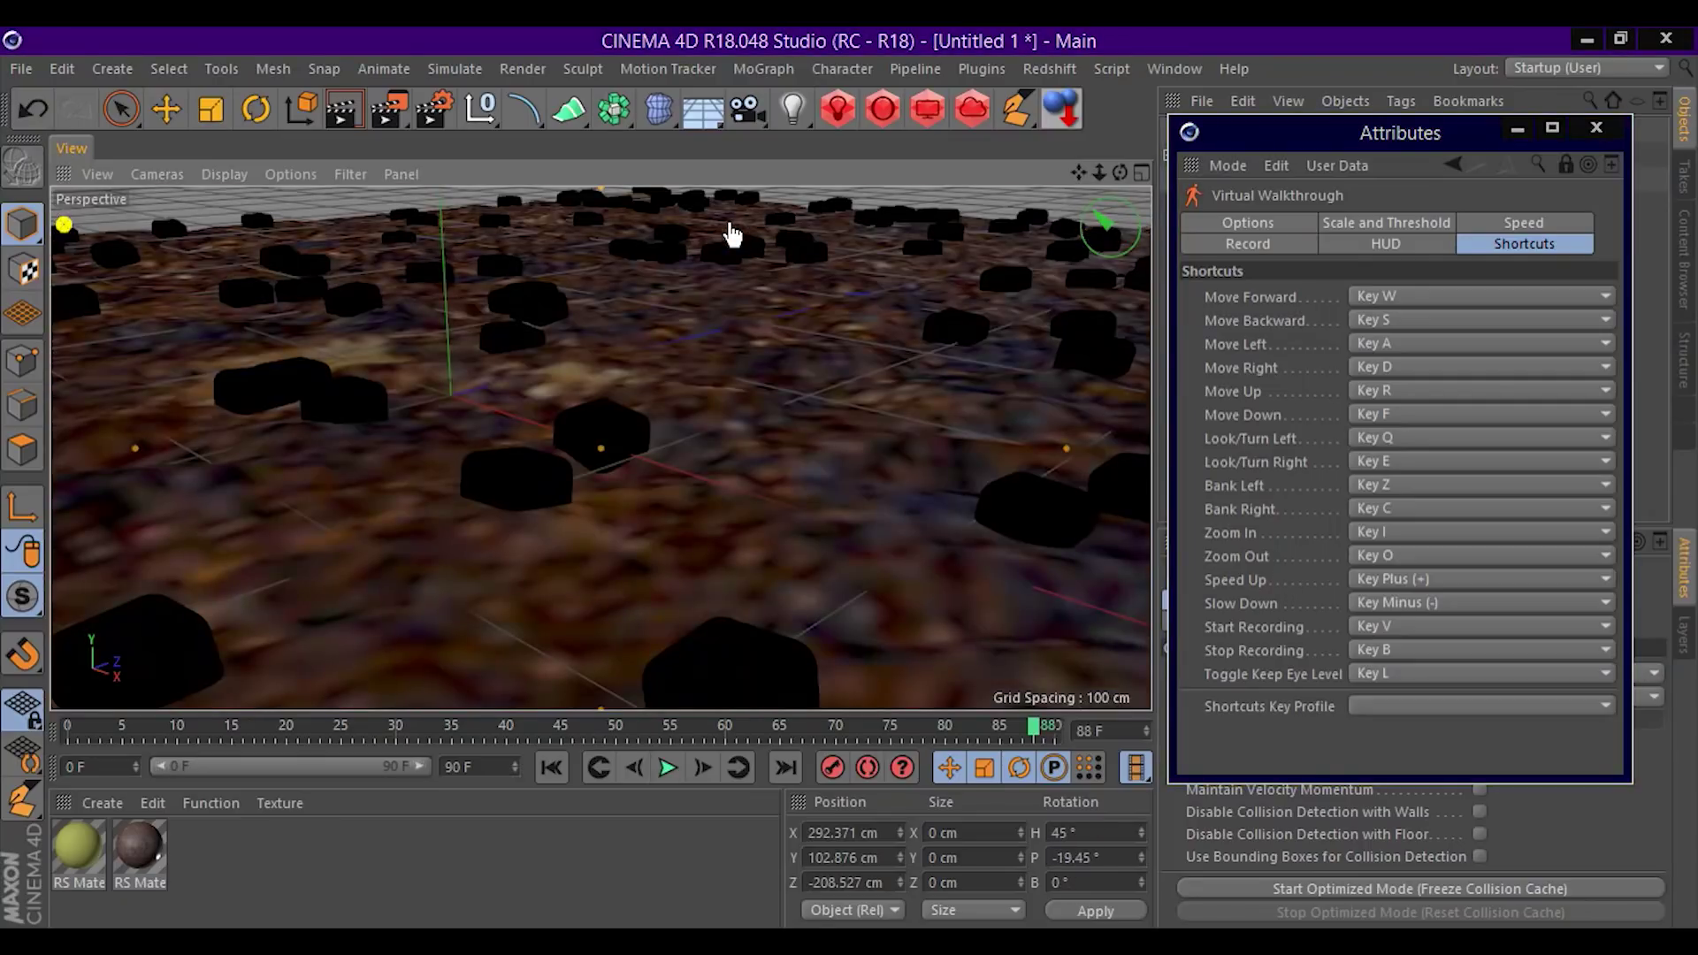
key("w")
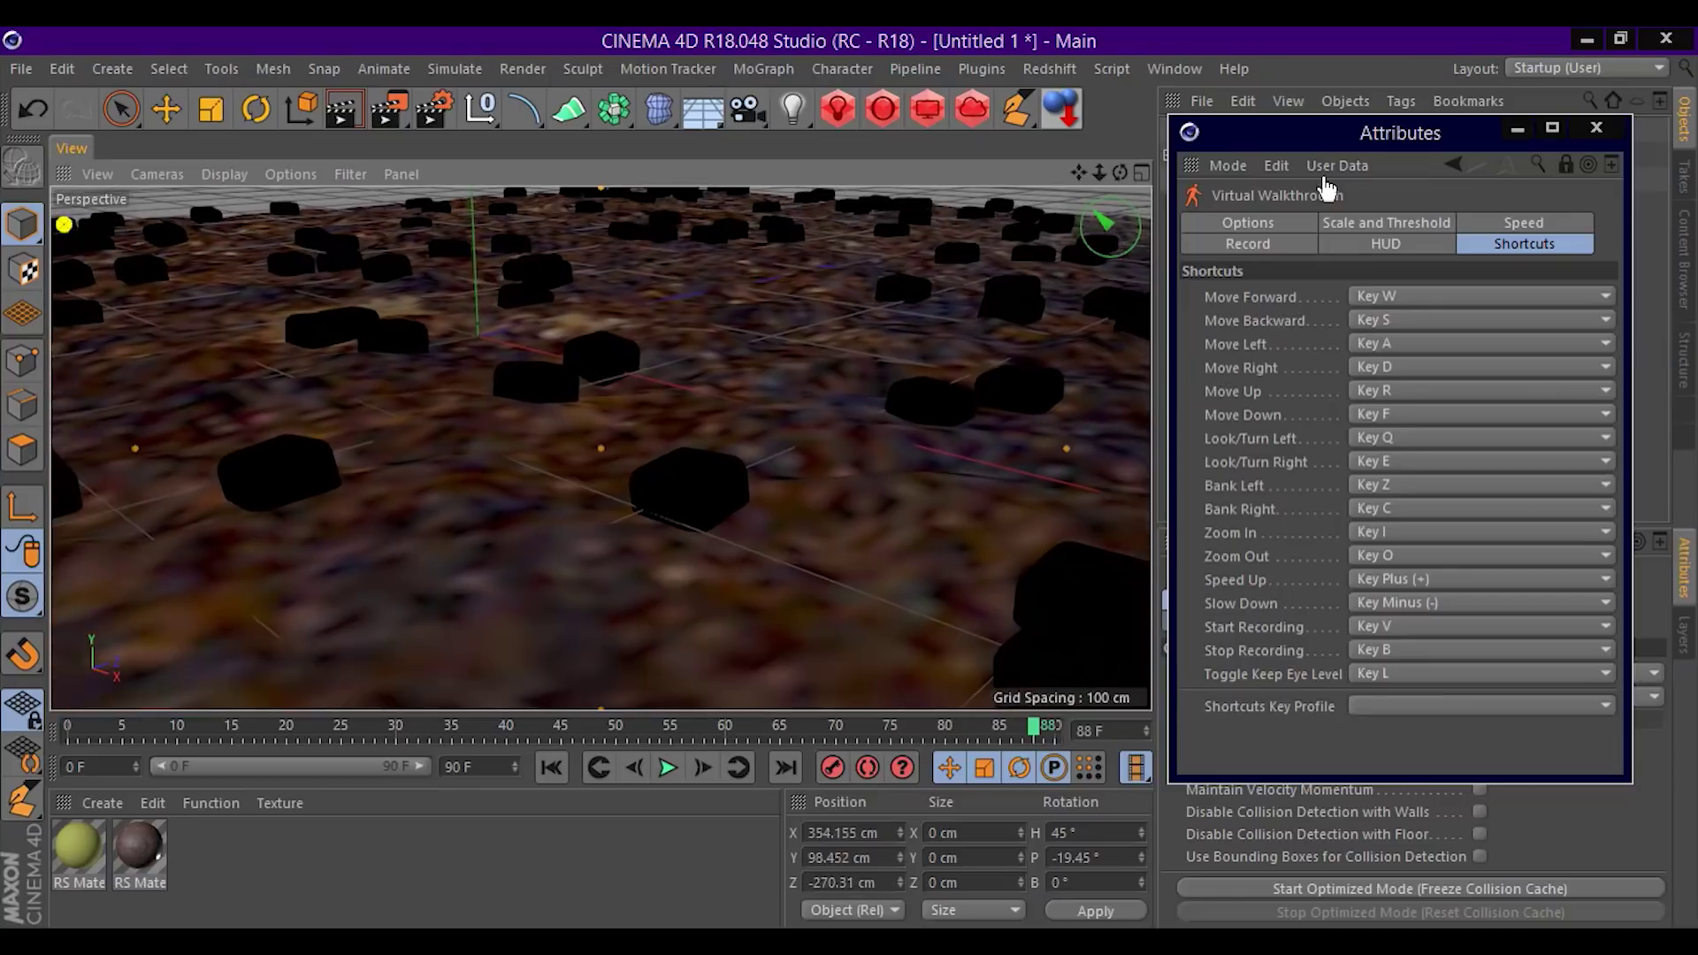
left_click(1536, 223)
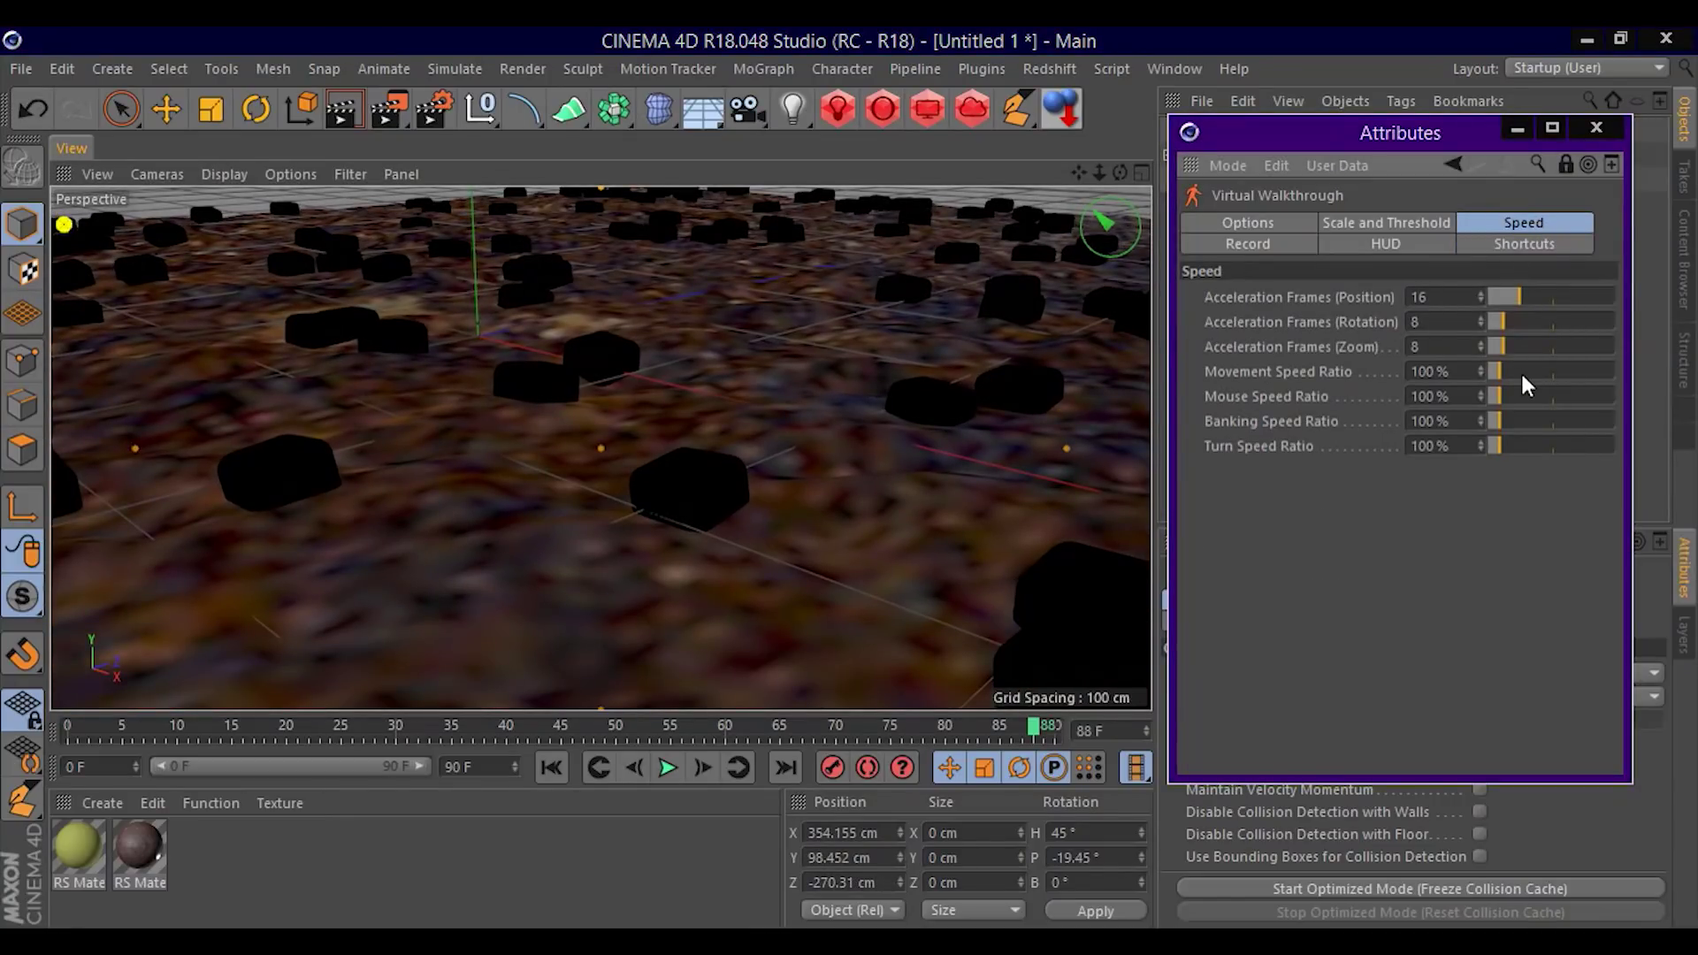
left_click_drag(1501, 371, 1648, 370)
key("w")
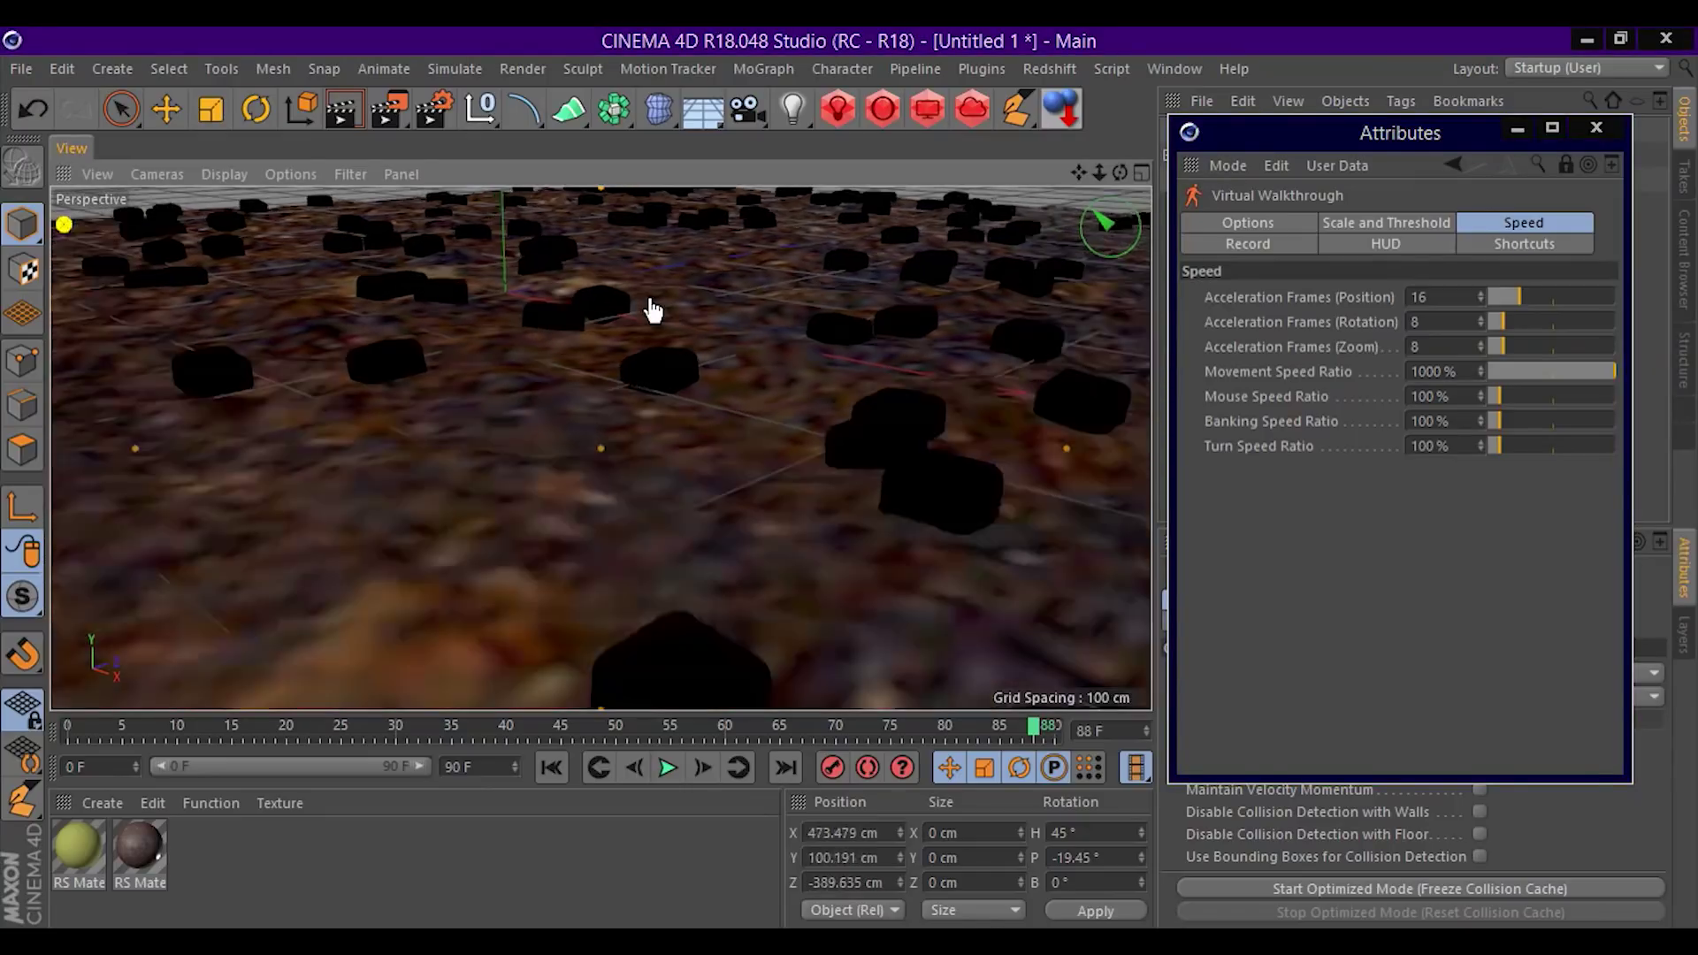
key("s")
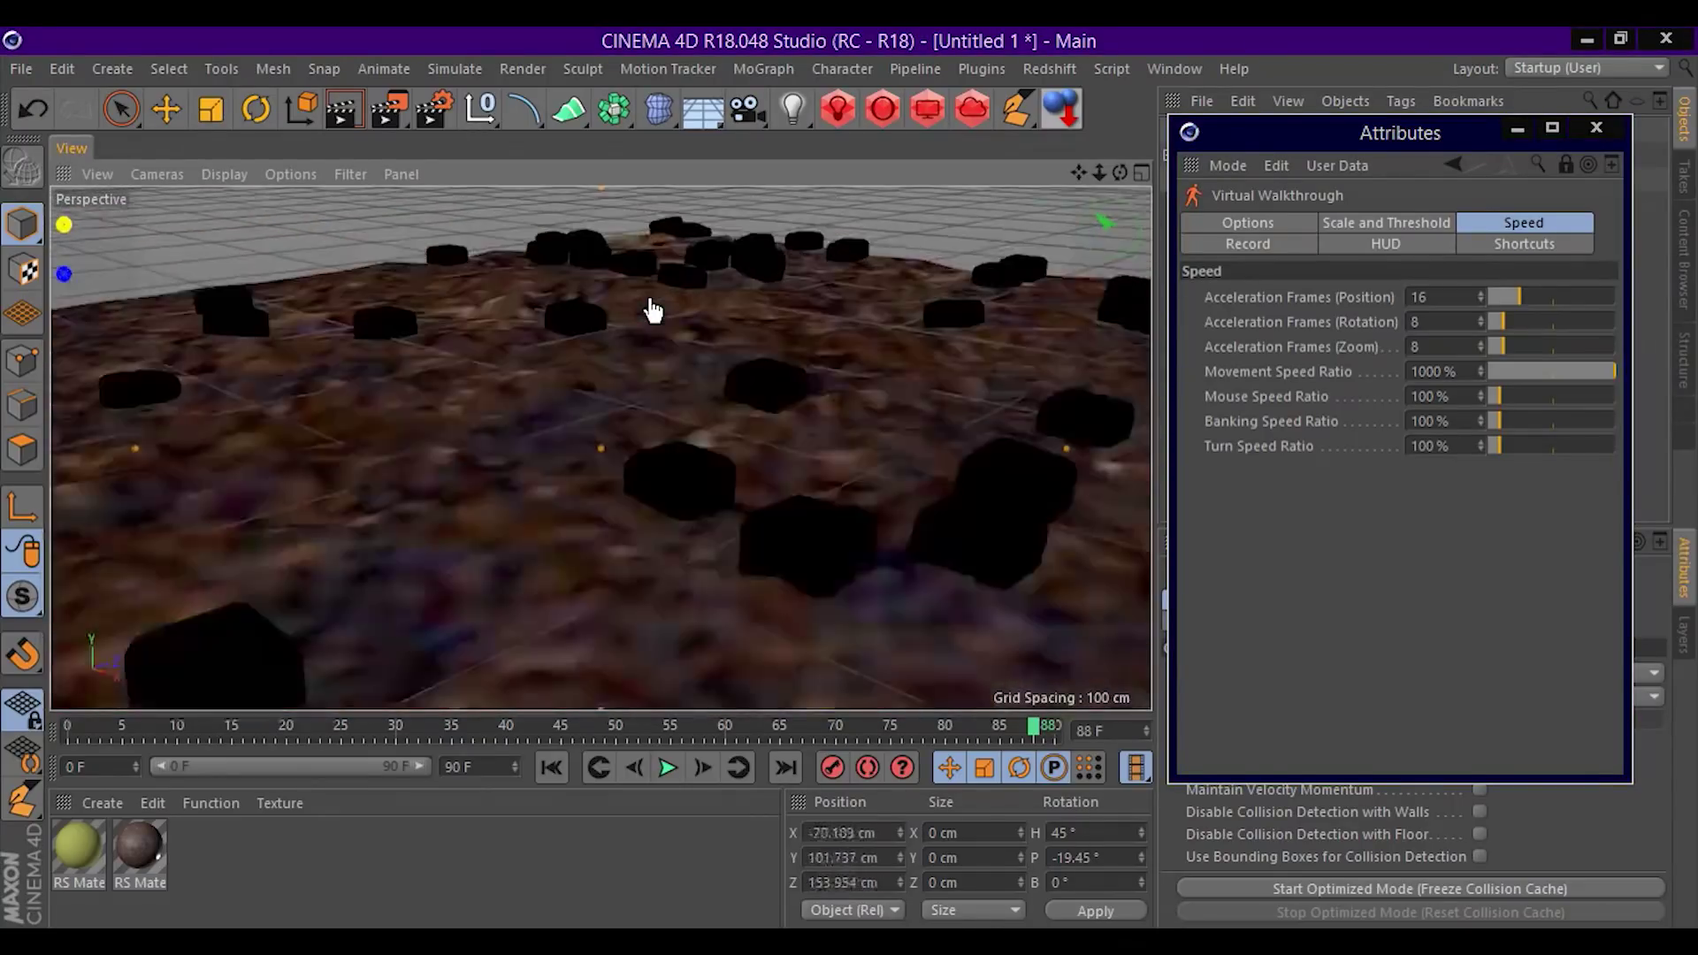
key("w")
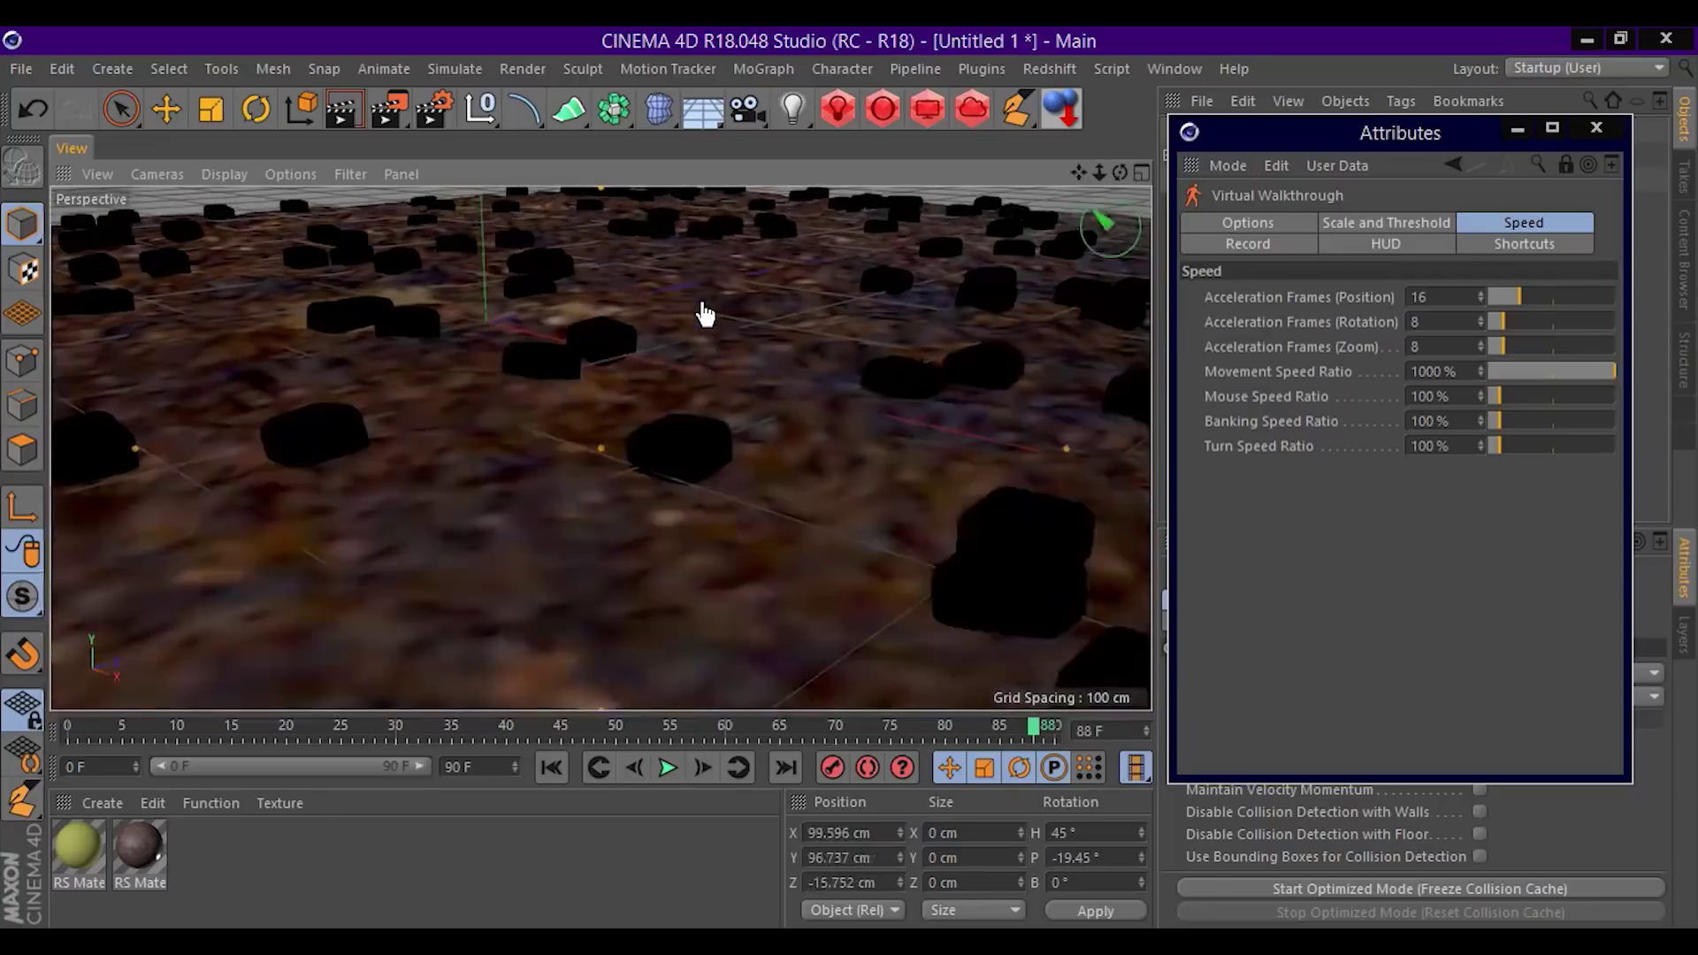
left_click_drag(759, 277, 760, 277)
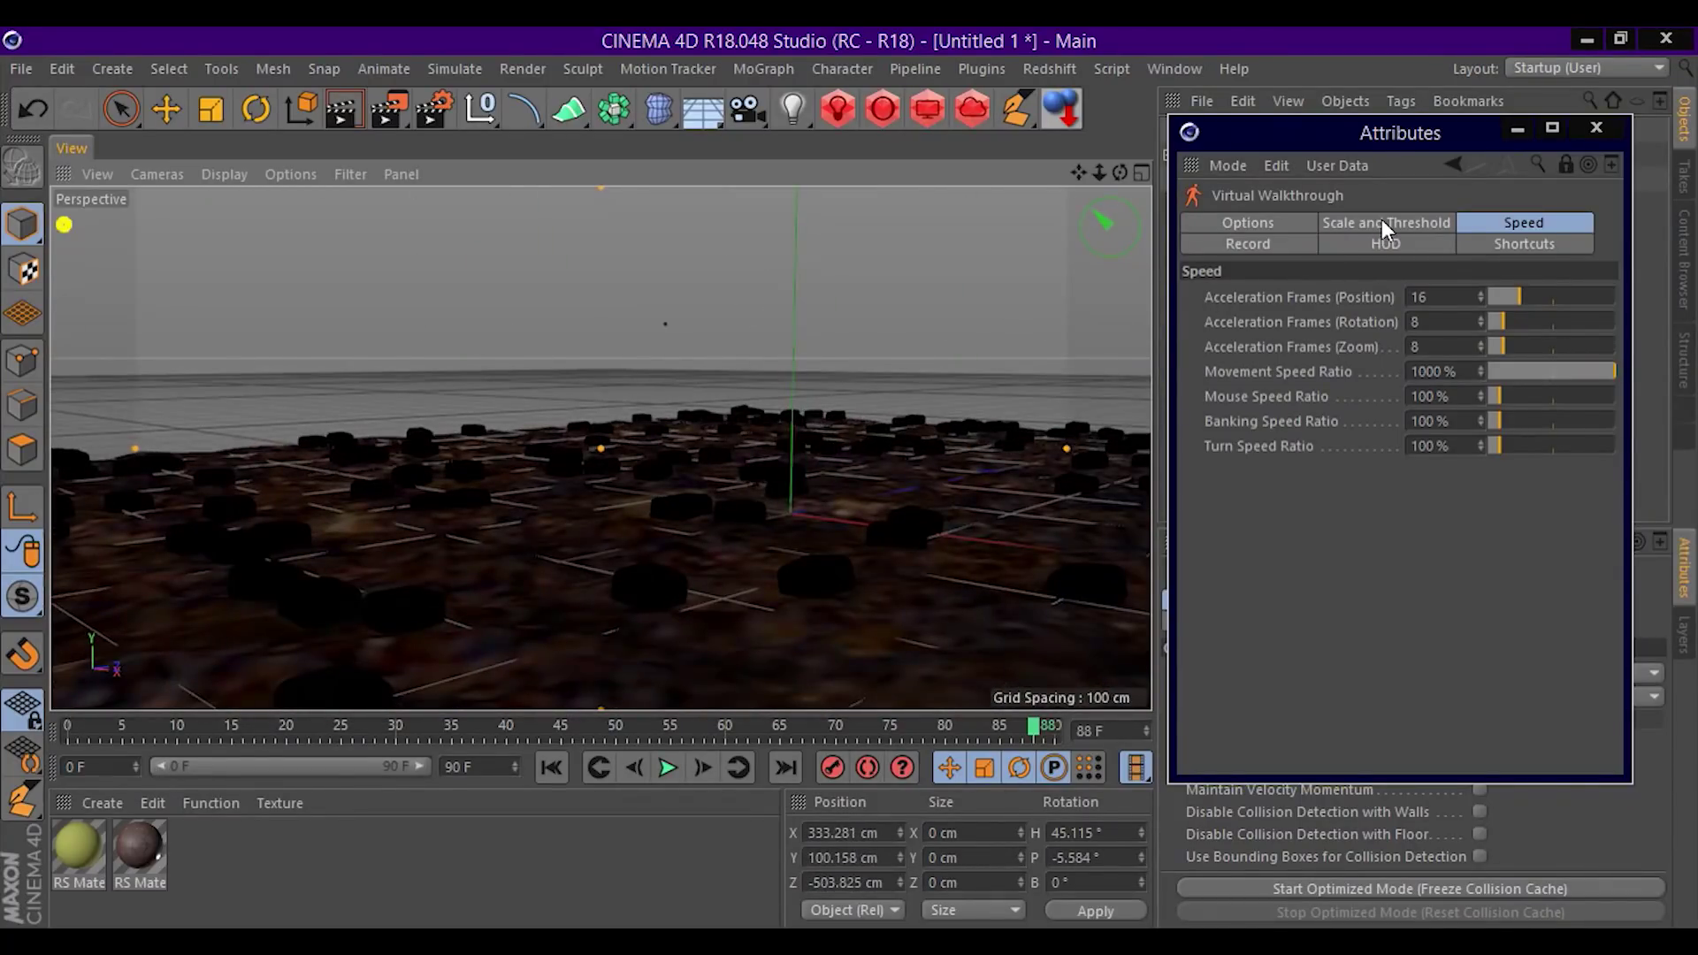
Switch the walkthrough Mode to Fly-by and fly the camera over the blocks.
left_click(1292, 223)
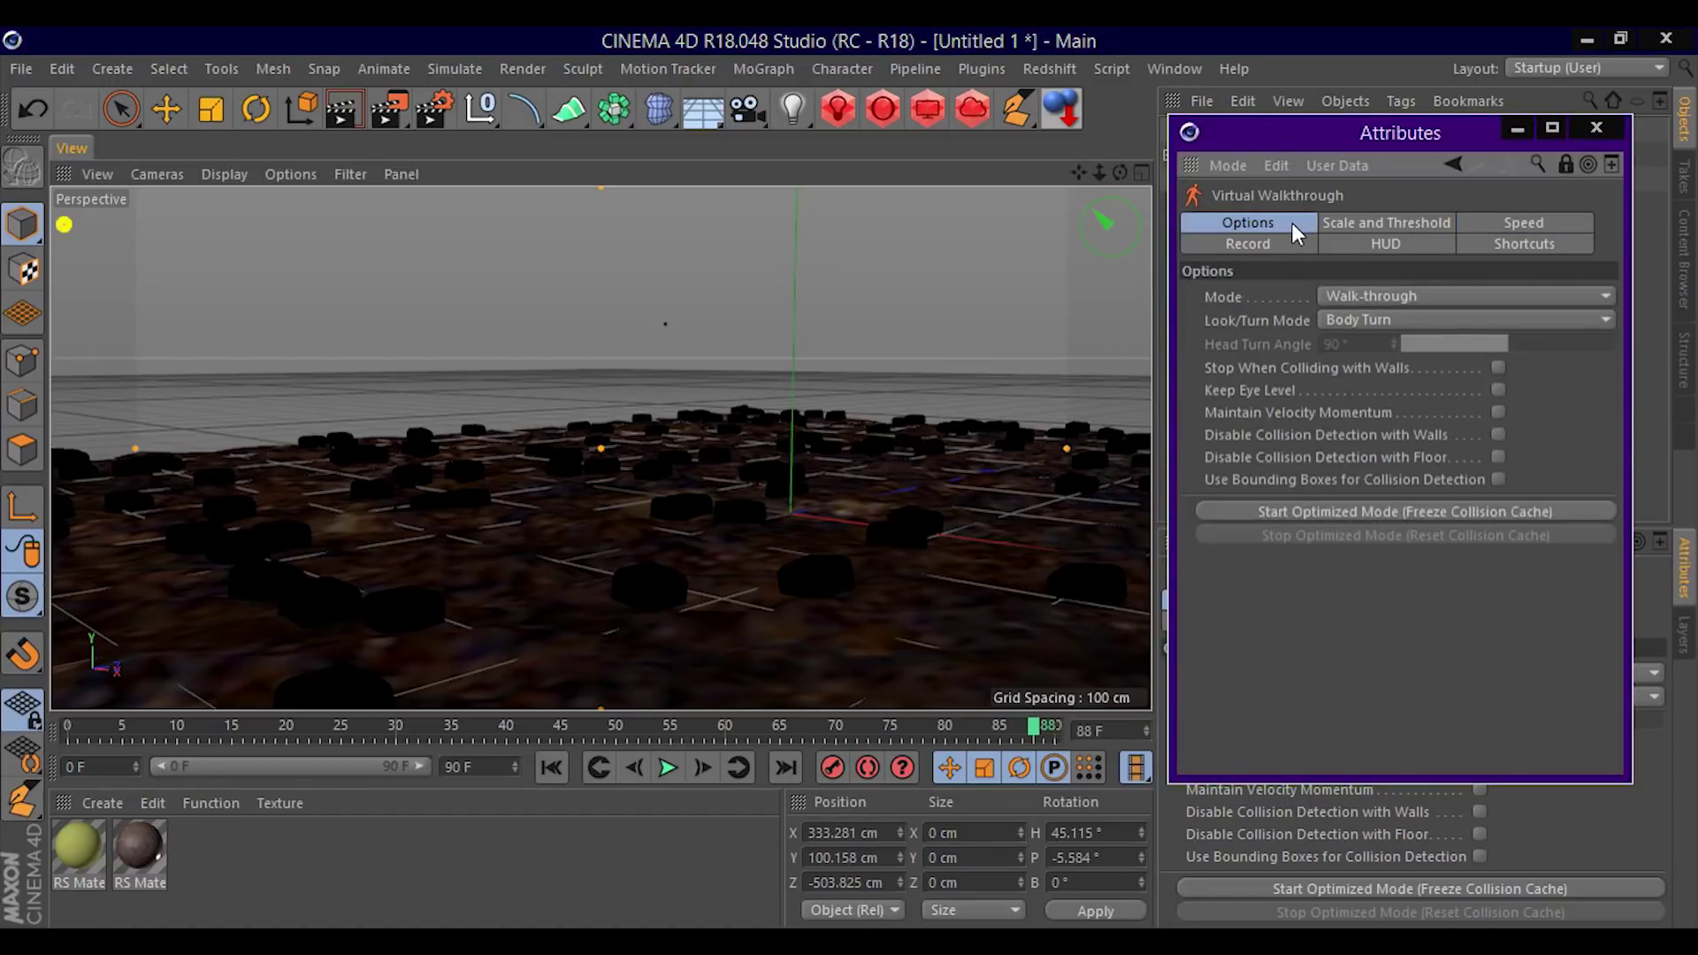
left_click(1430, 298)
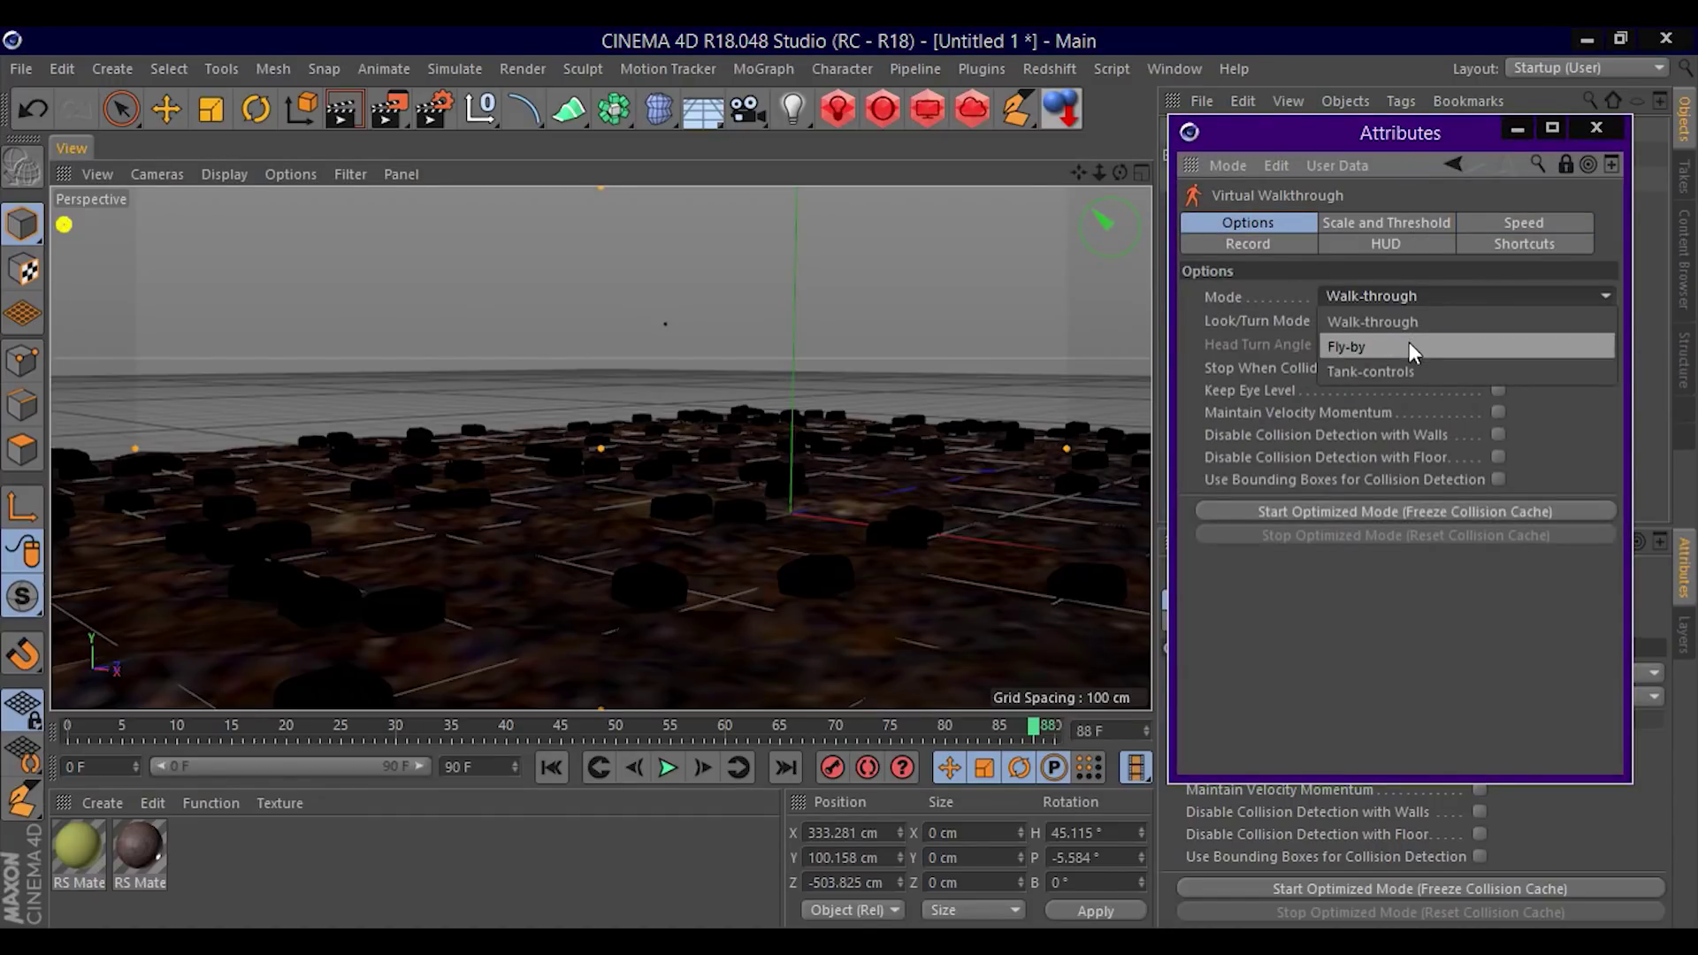
left_click(1409, 342)
left_click(805, 380)
left_click_drag(690, 401, 1103, 382)
Switch Mode to Tank-controls, drive the camera, and close the walkthrough settings window.
left_click(1419, 294)
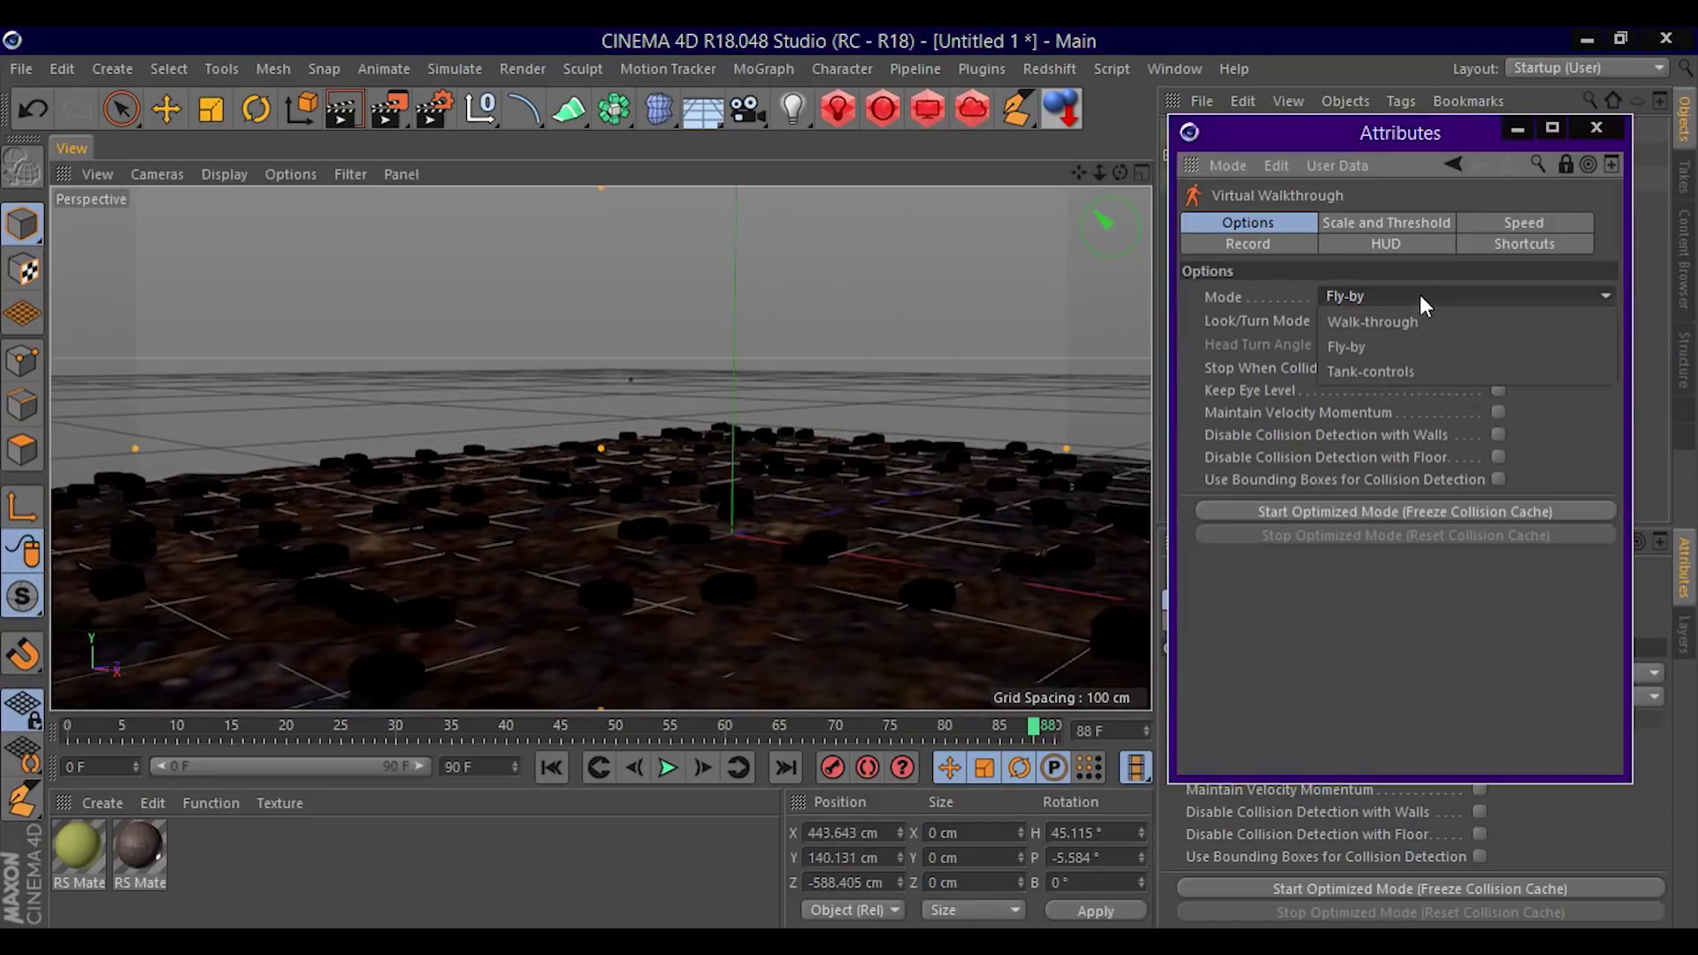
left_click(1406, 371)
mouse_move(1017, 380)
left_mouse_down()
mouse_move(842, 390)
mouse_move(879, 392)
left_mouse_up()
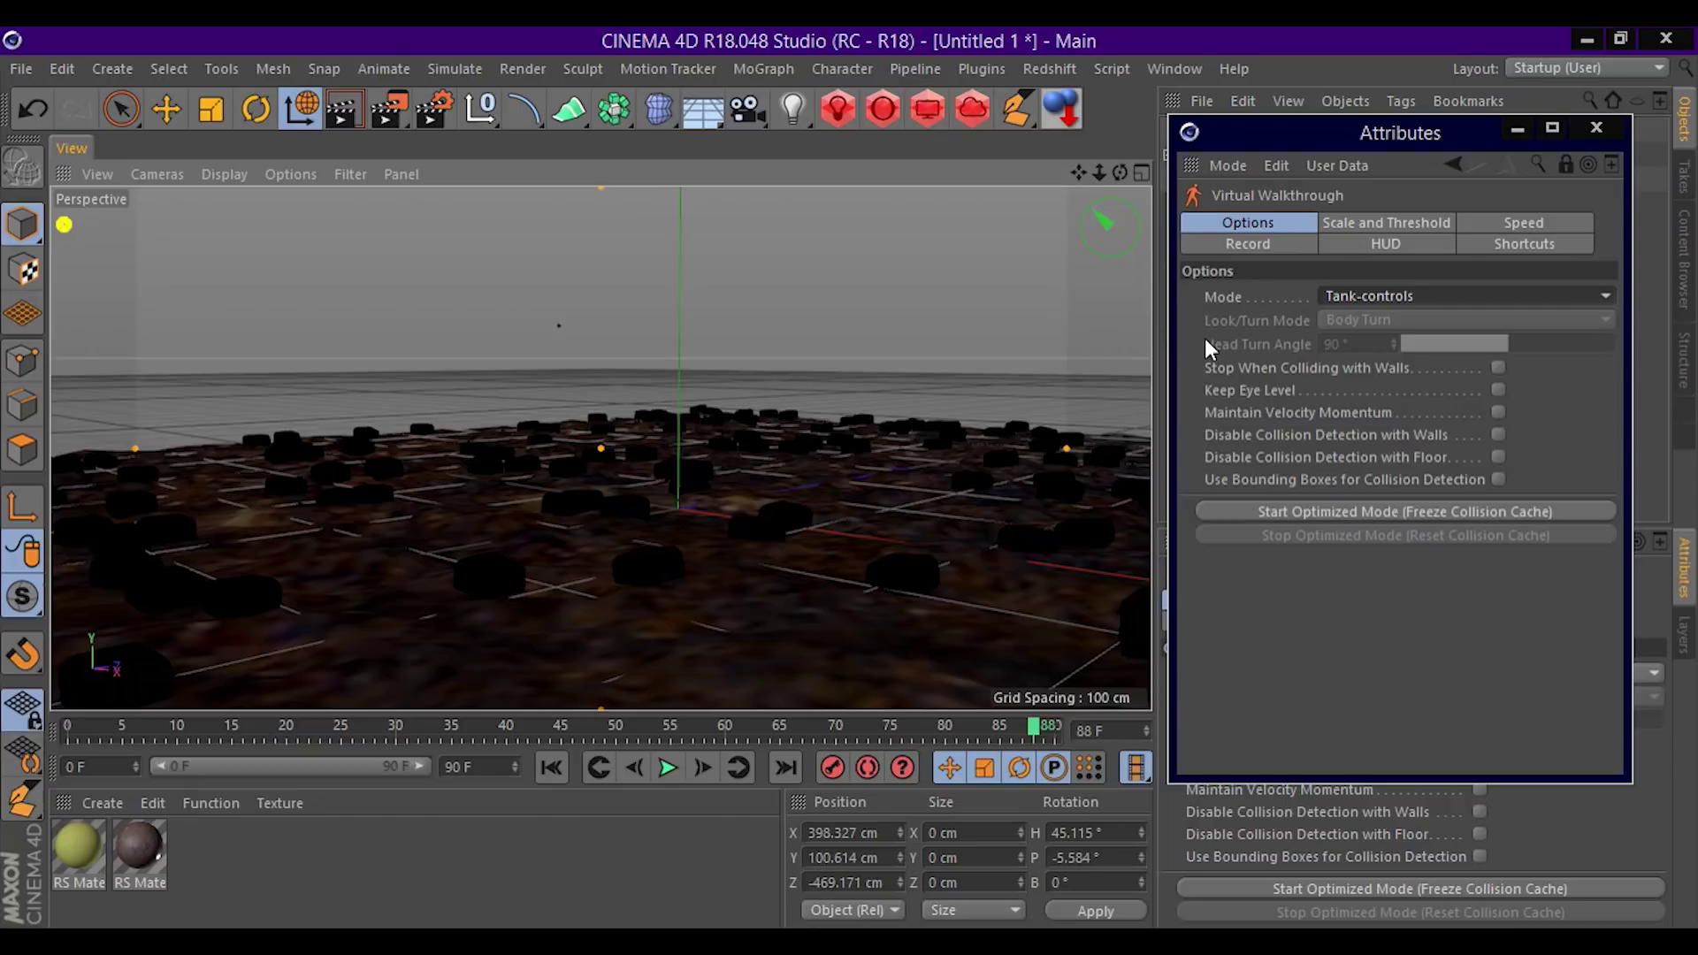
left_click(1595, 130)
left_click(168, 116)
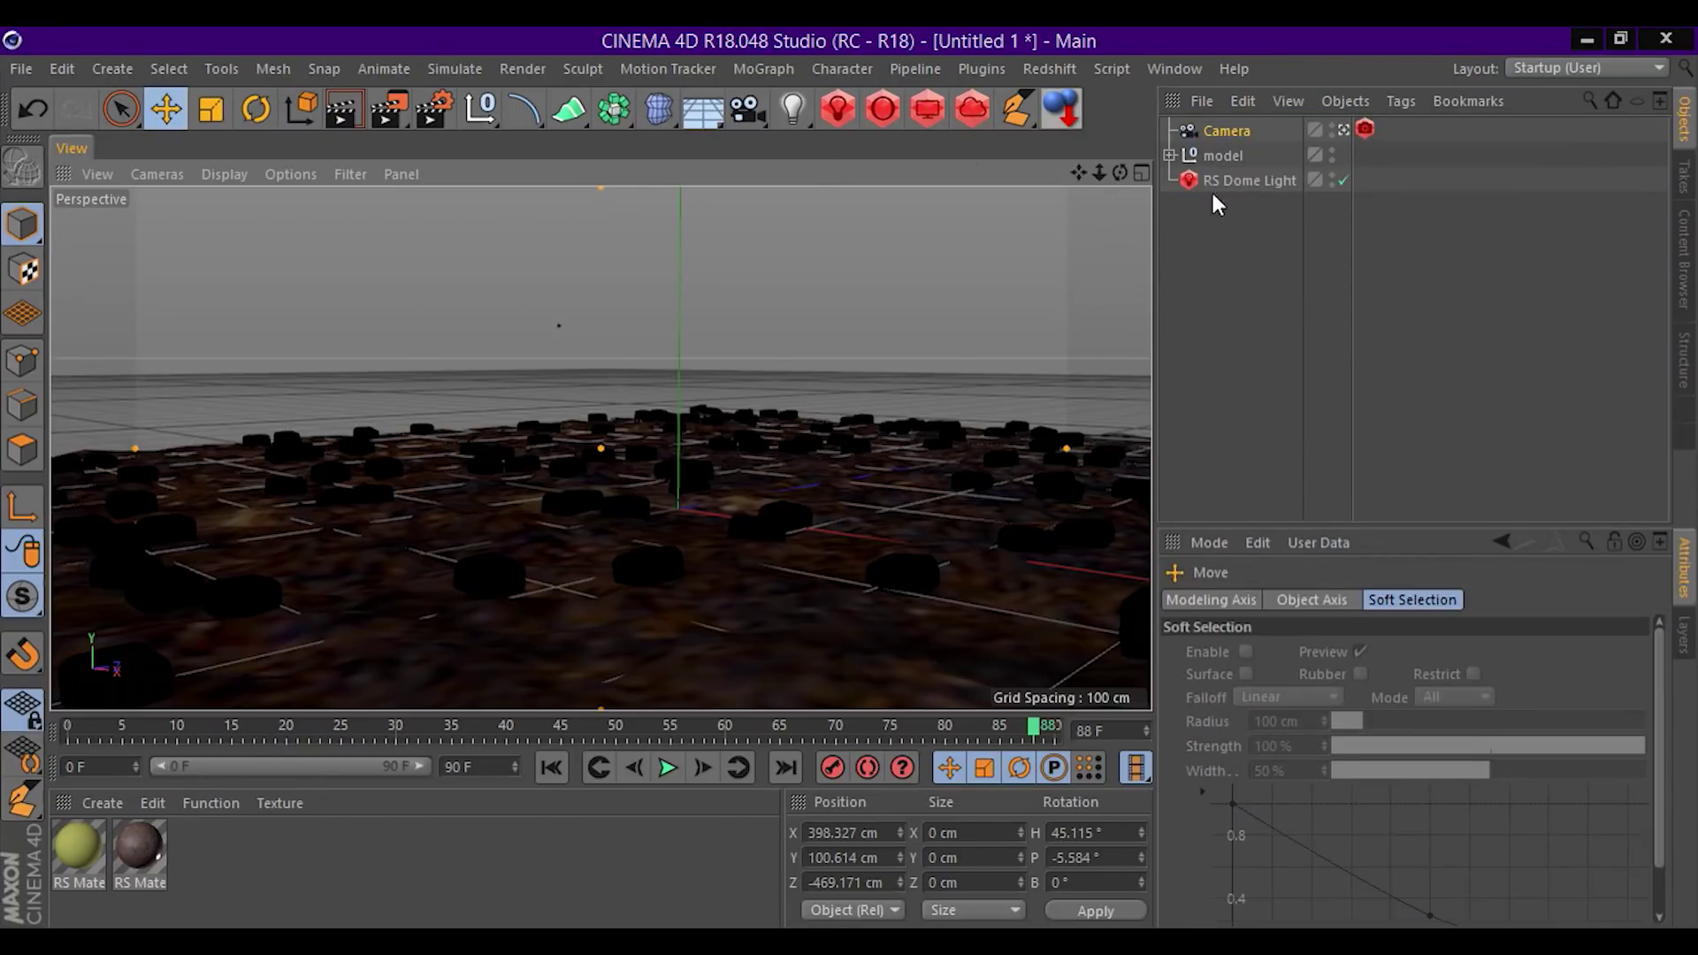